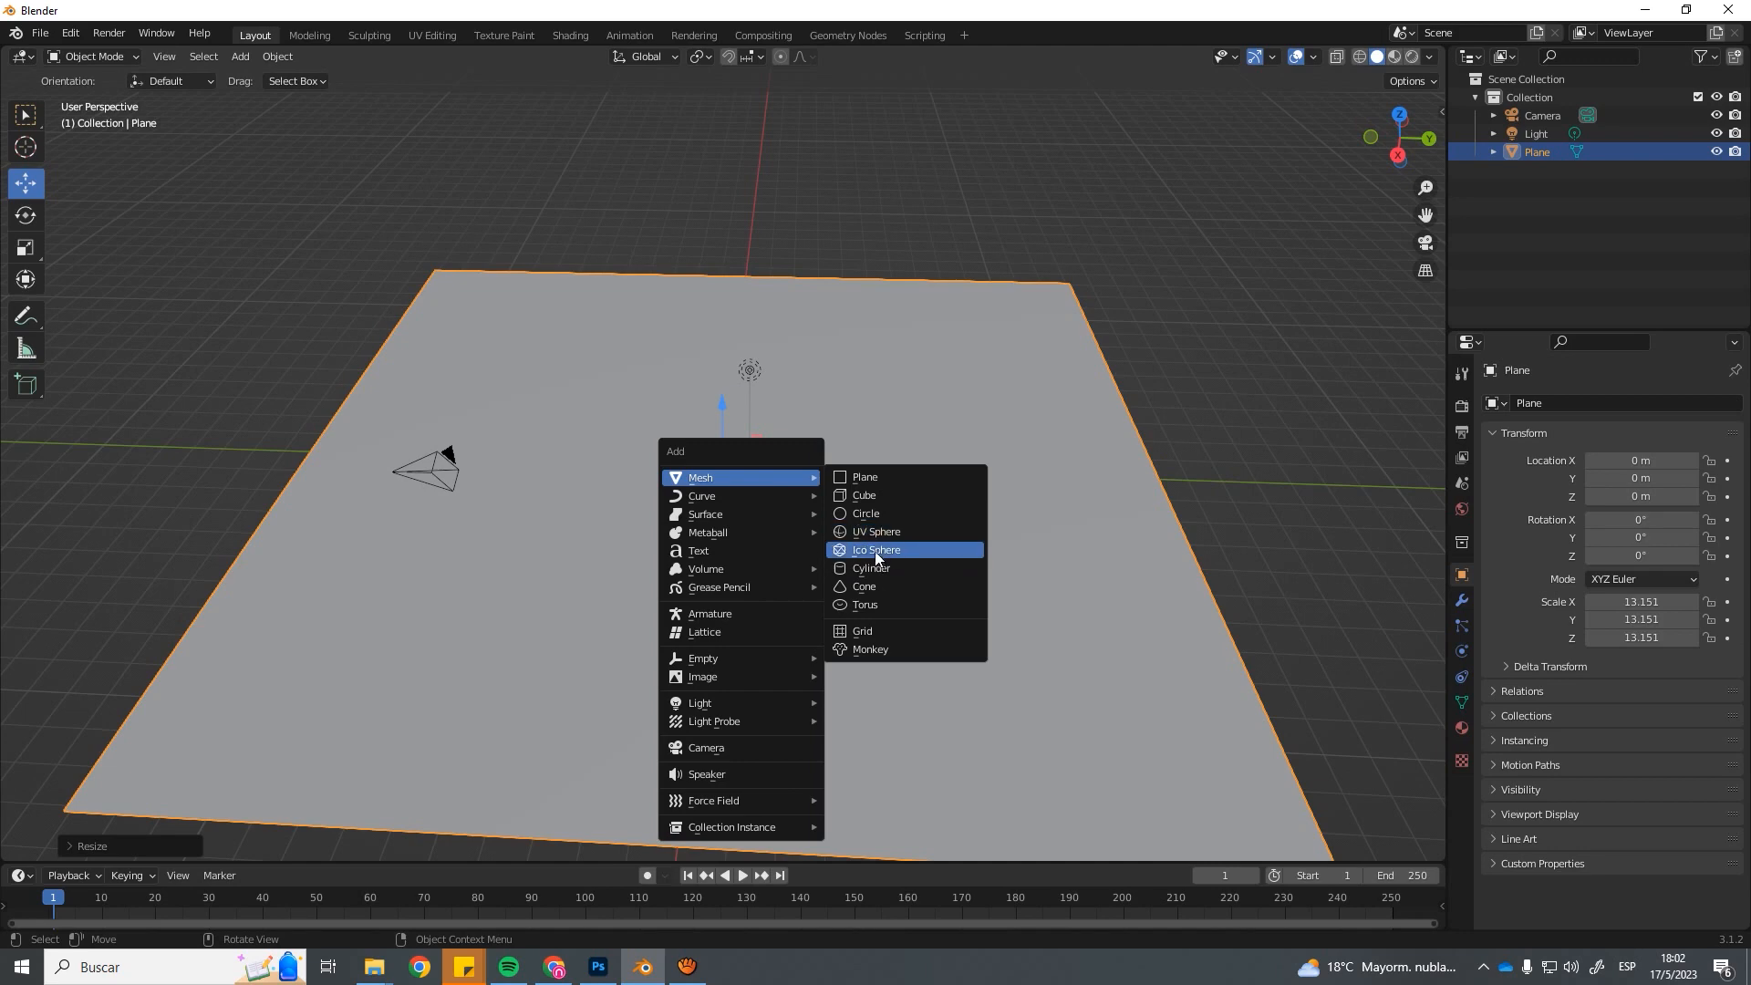
Add a UV sphere and raise it along Z to about 1.19 m so it sits above the plane.
click(876, 532)
middle_drag(843, 487, 748, 439)
key(g)
key(z)
click(734, 410)
scroll(741, 436, up, 5)
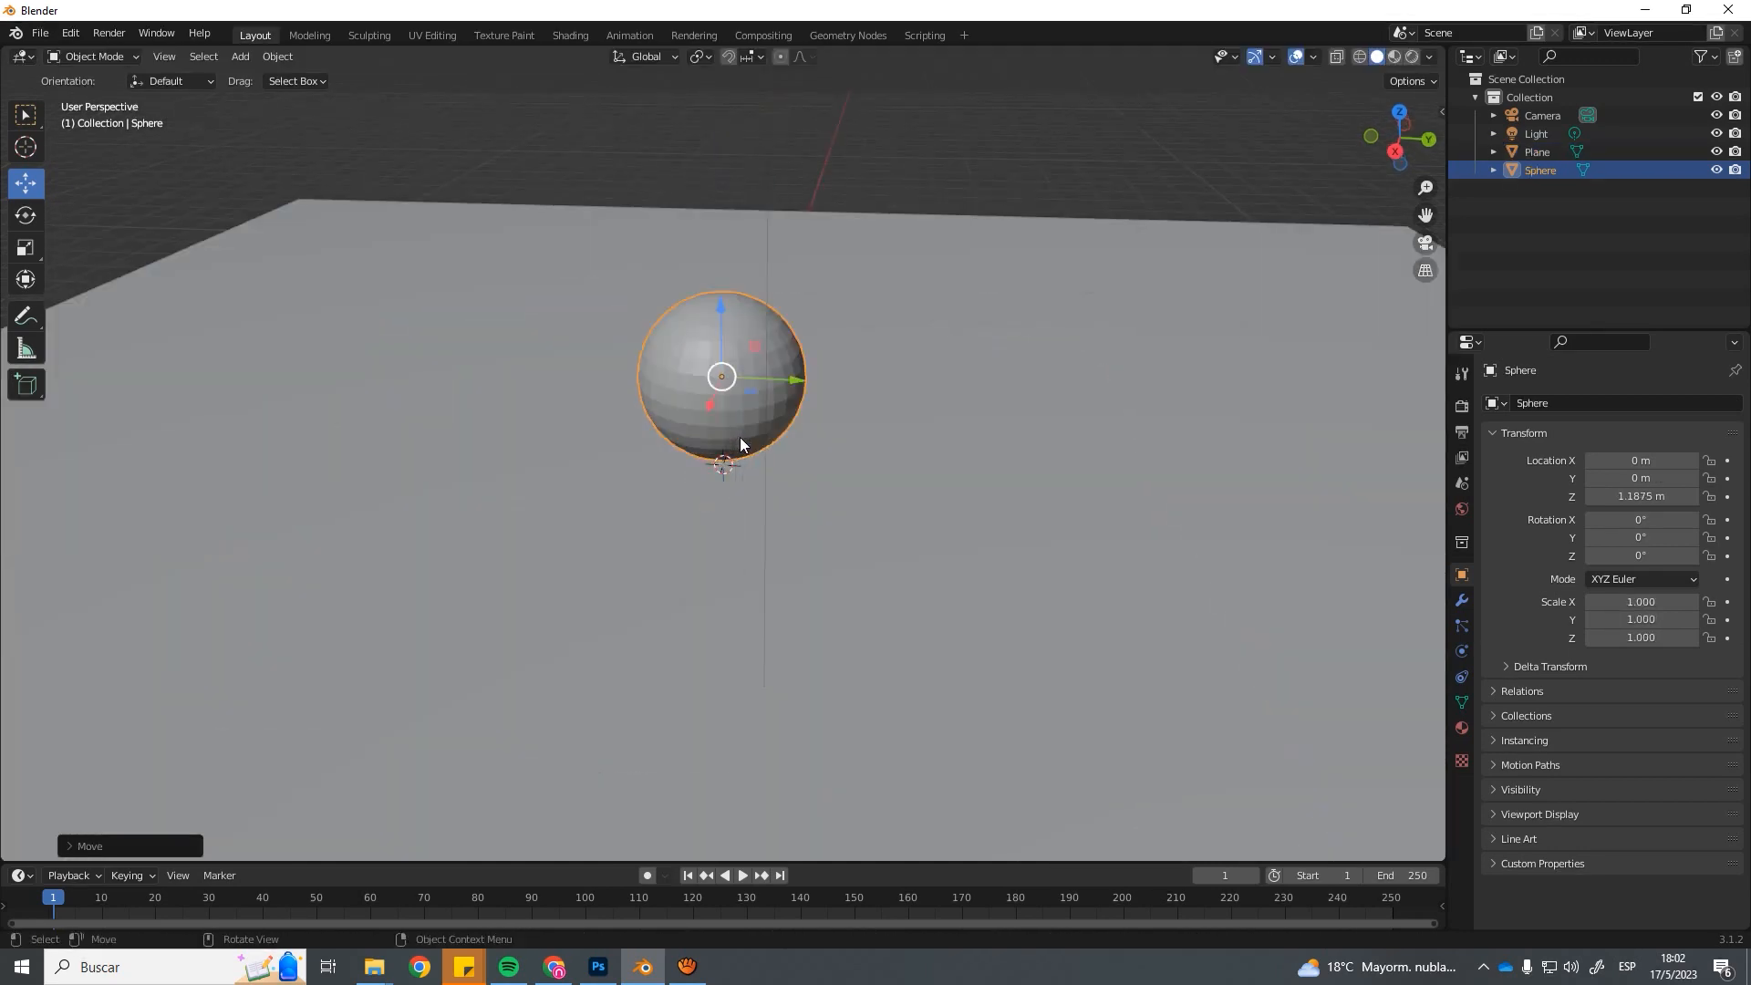
Apply smooth shading to the sphere.
right_click(771, 358)
key(Escape)
scroll(823, 420, up, 3)
middle_drag(824, 427, 895, 388)
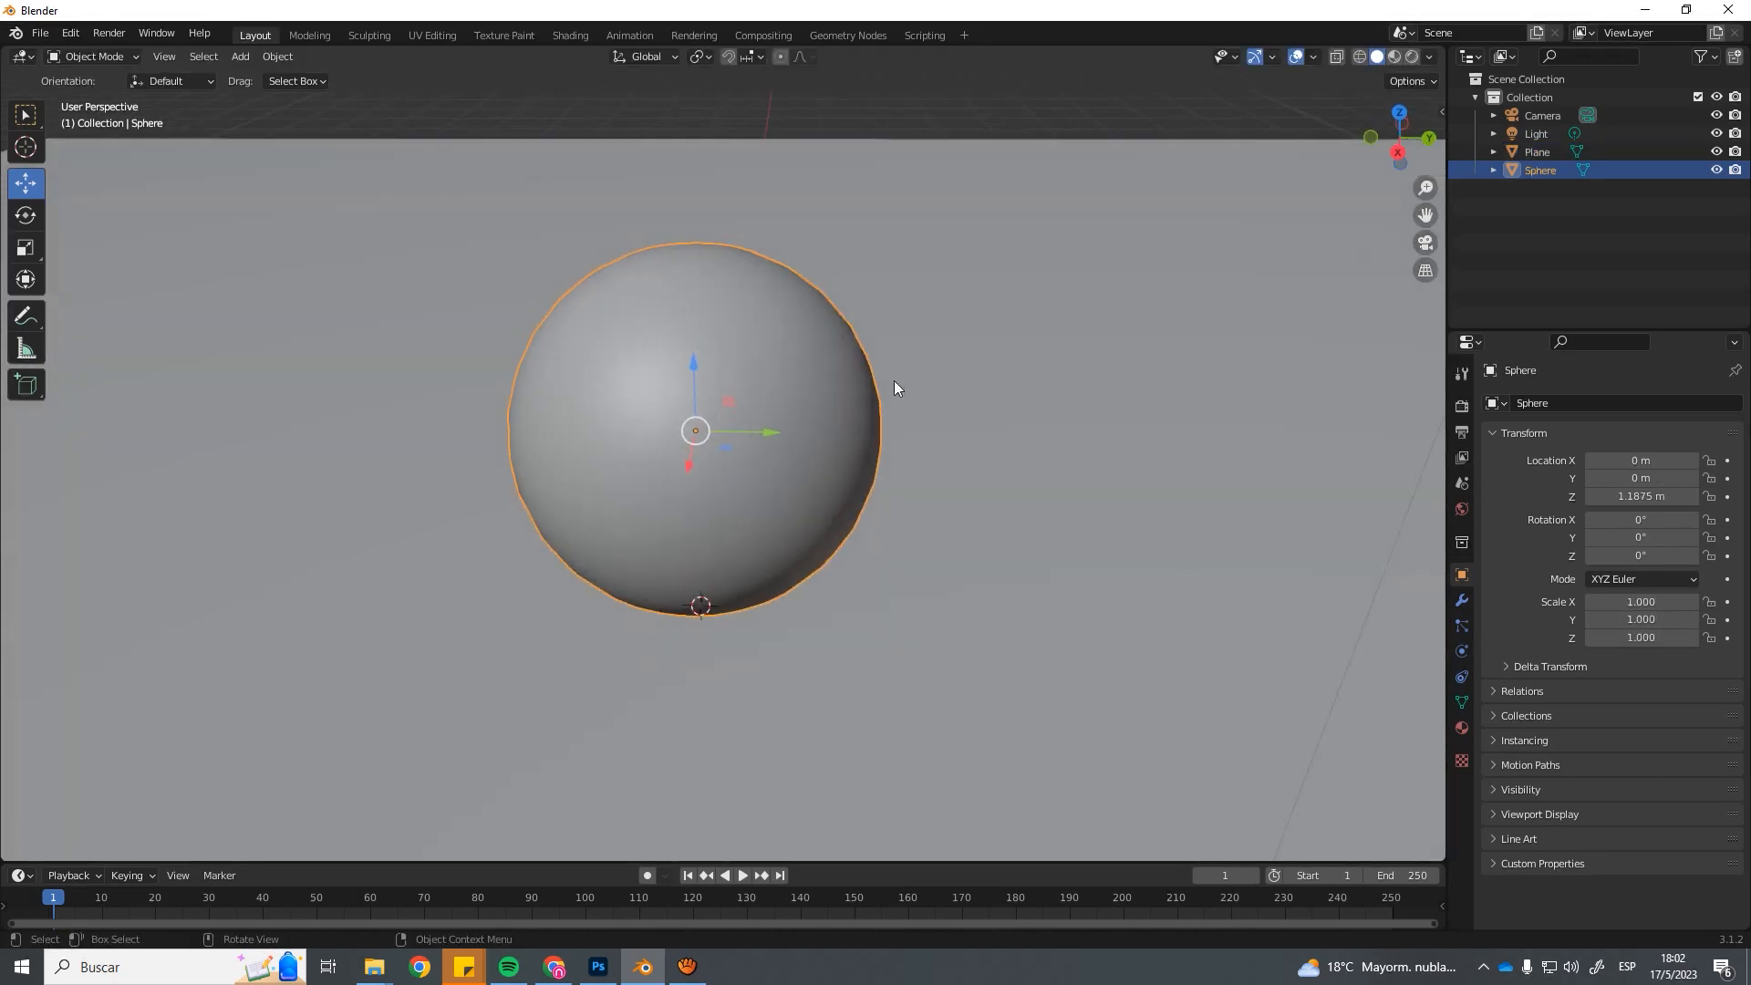
Switch the viewport to Material Preview shading and look at the sphere up close.
click(1395, 57)
mouse_move(1074, 260)
middle_down()
mouse_move(1017, 235)
mouse_move(958, 255)
middle_up()
scroll(958, 256, up, 1)
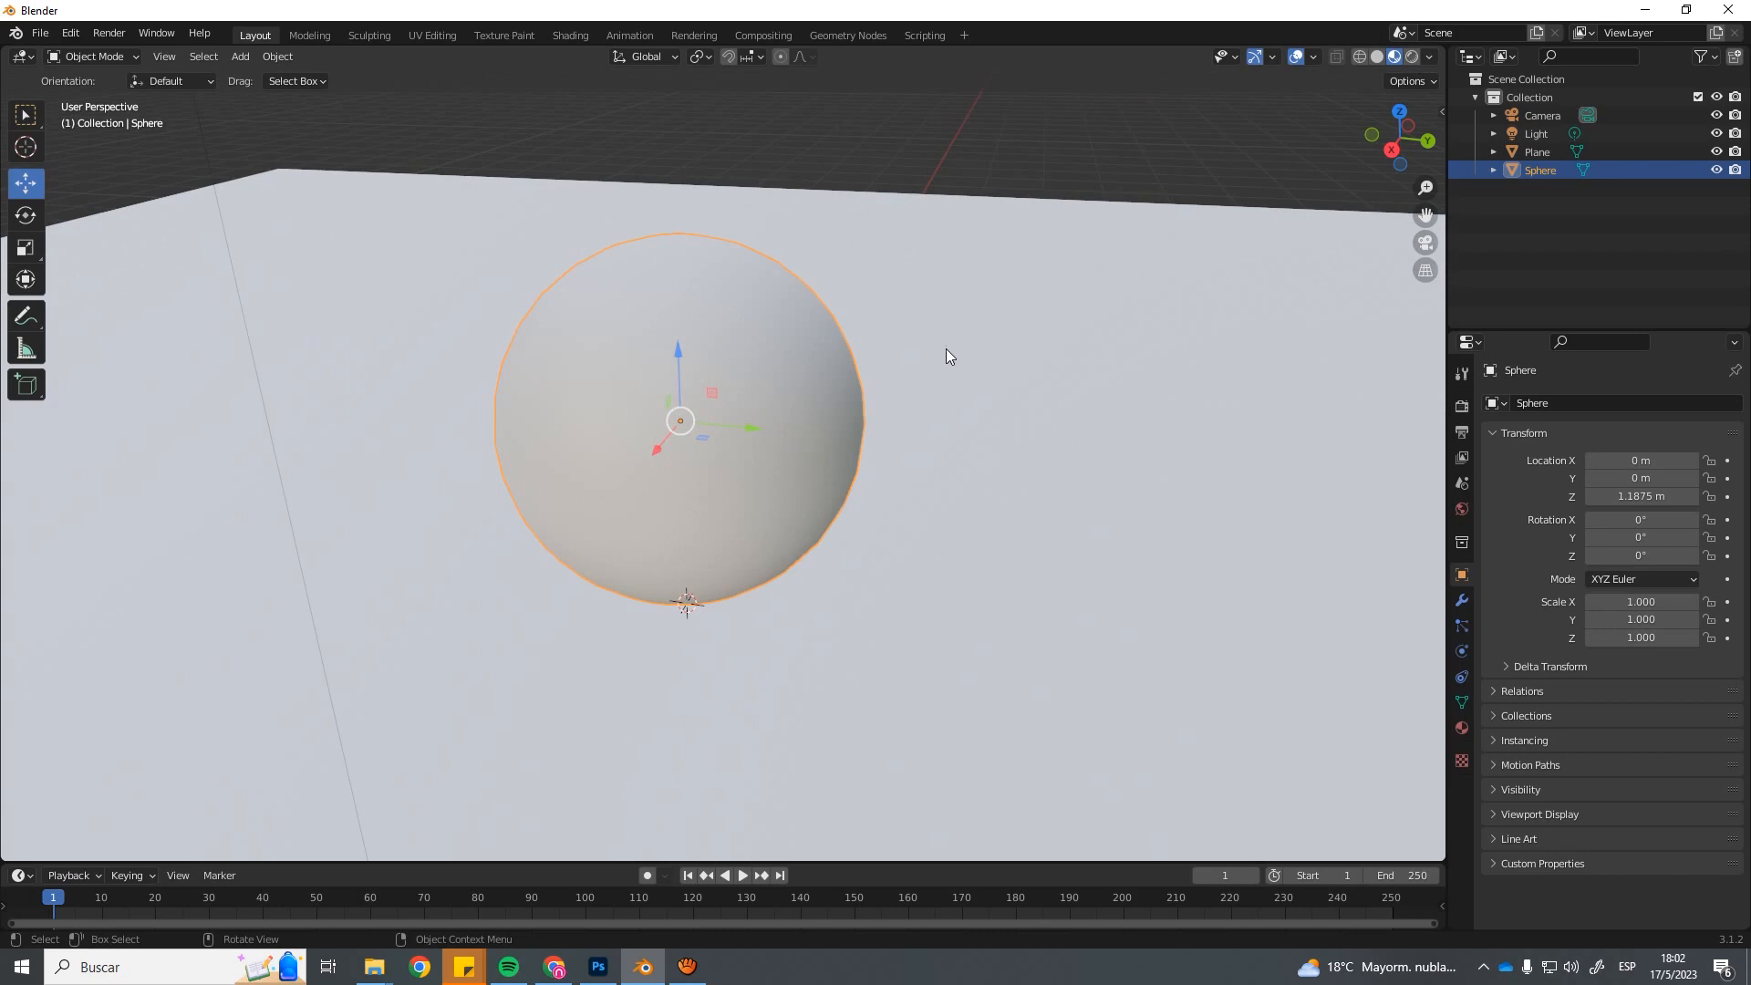
scroll(945, 347, up, 2)
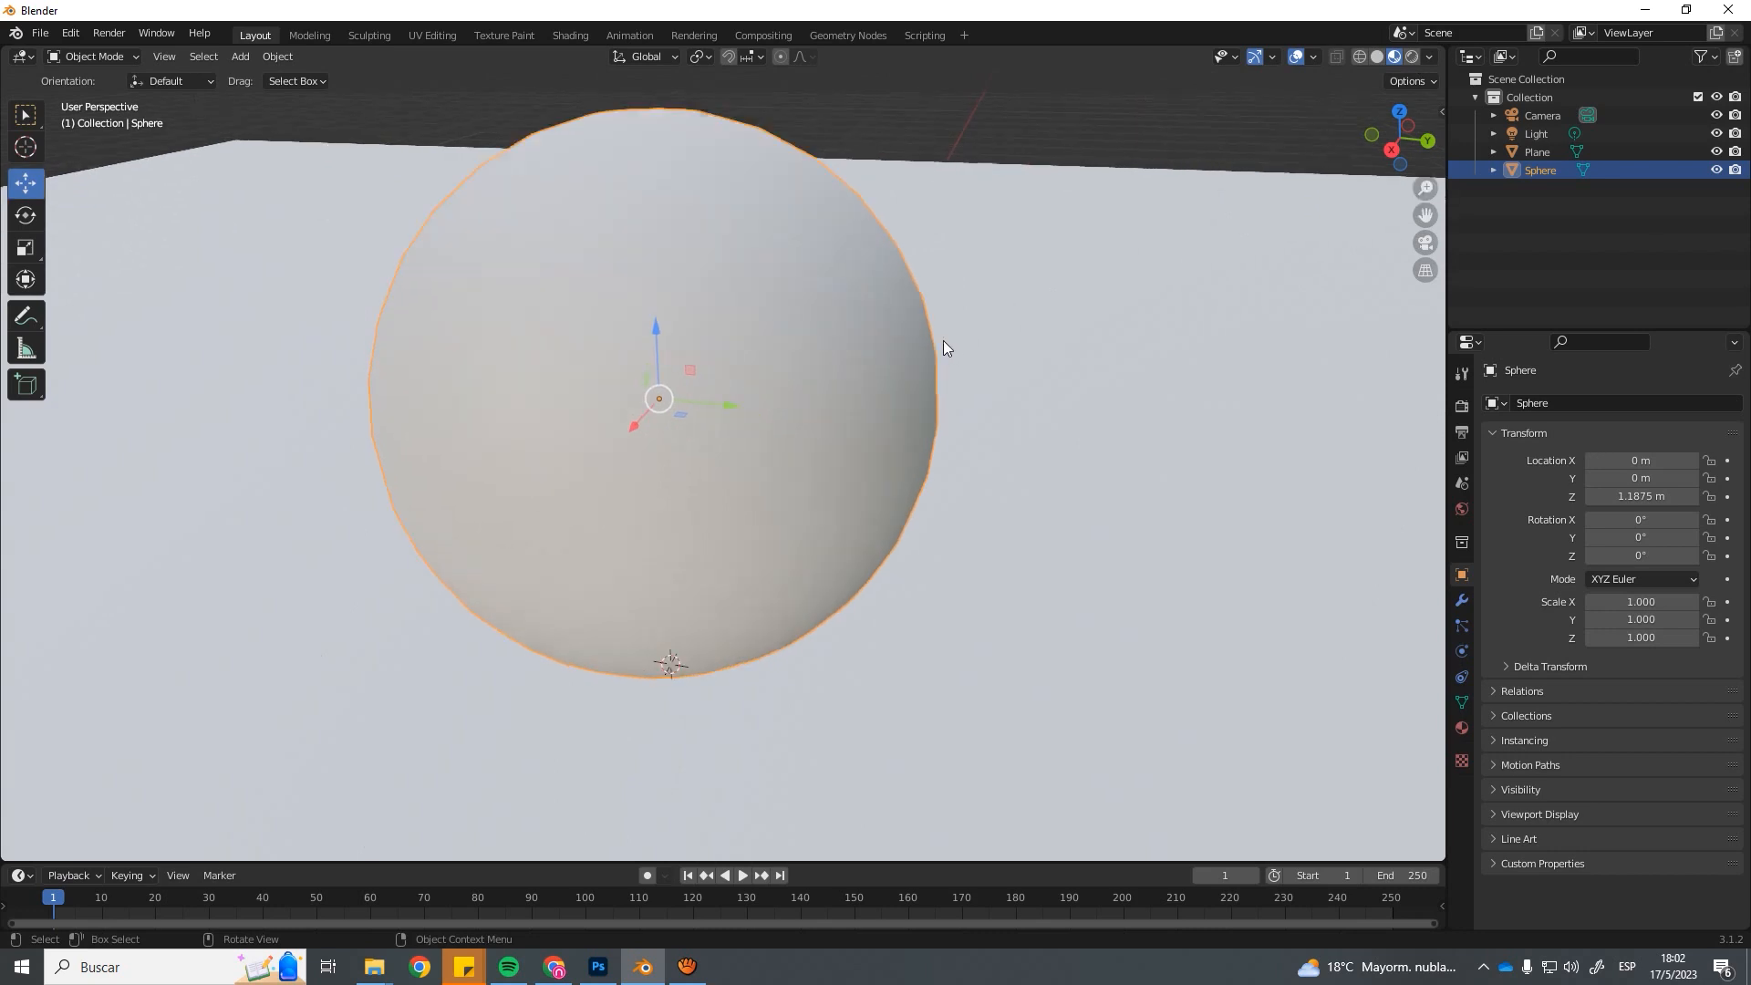
Switch the viewport to Rendered shading to show the sphere and its shadow.
click(1413, 58)
scroll(989, 359, down, 4)
scroll(994, 356, up, 2)
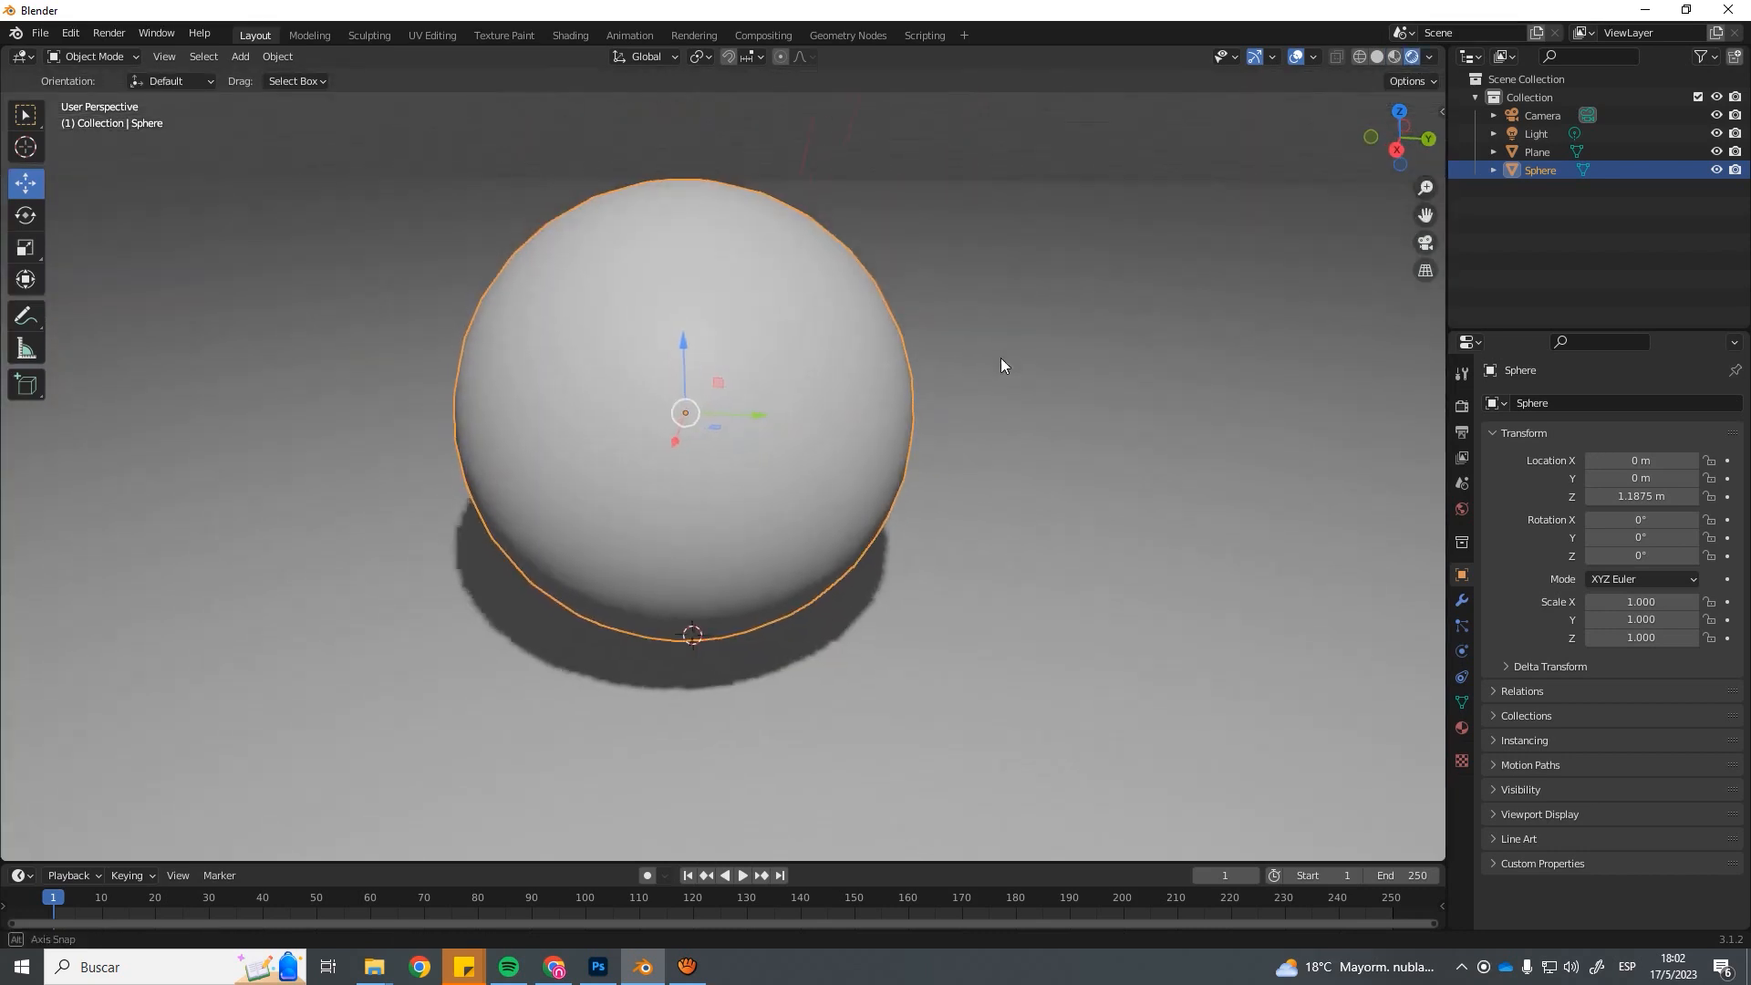
Open the render settings and set the render engine to Cycles.
click(1462, 406)
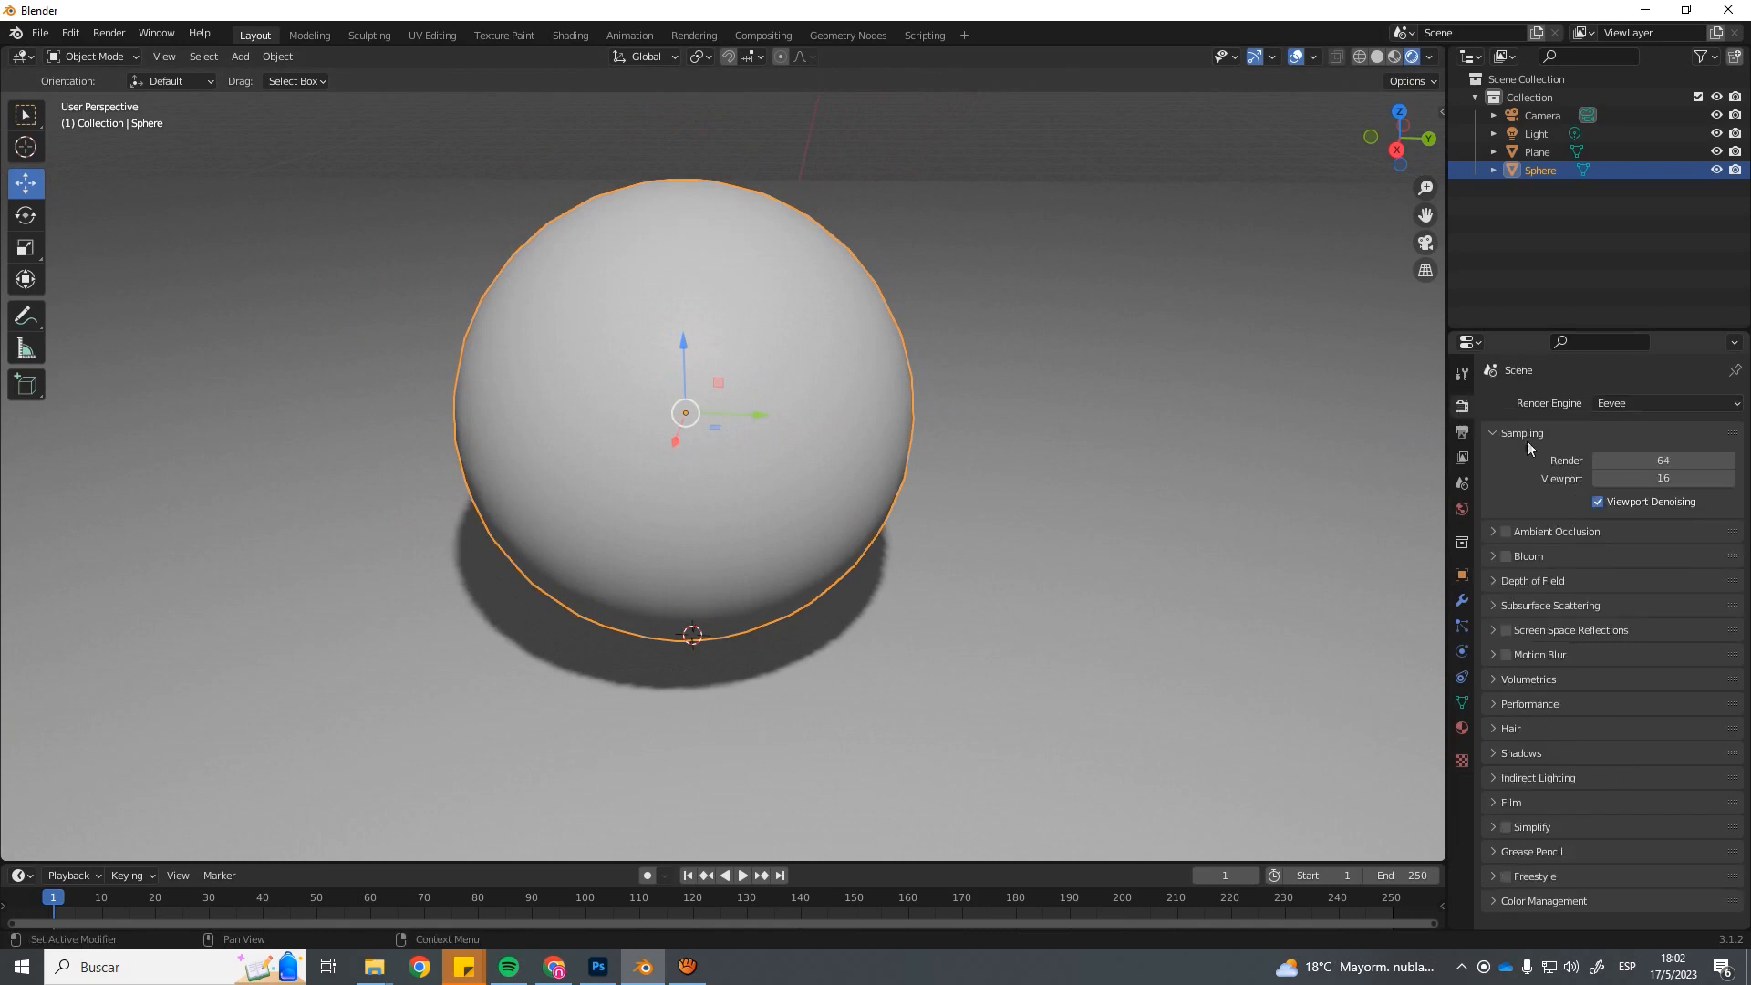
click(1612, 404)
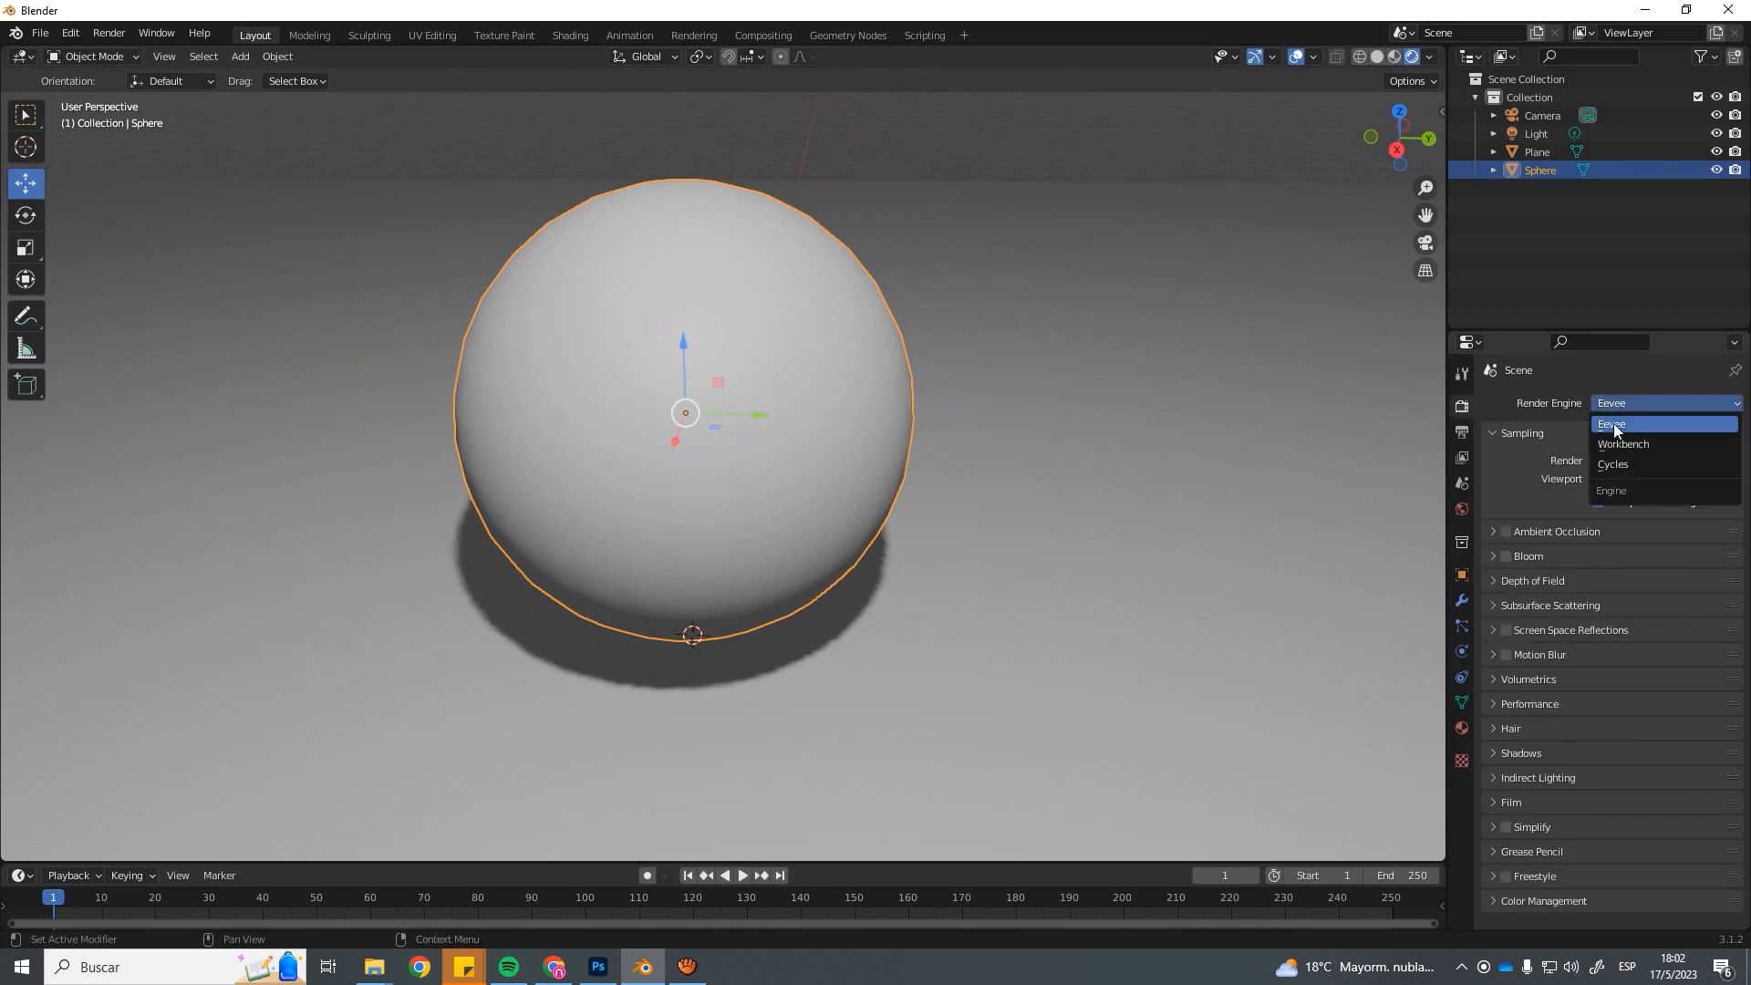
click(1615, 424)
click(1622, 404)
click(1614, 464)
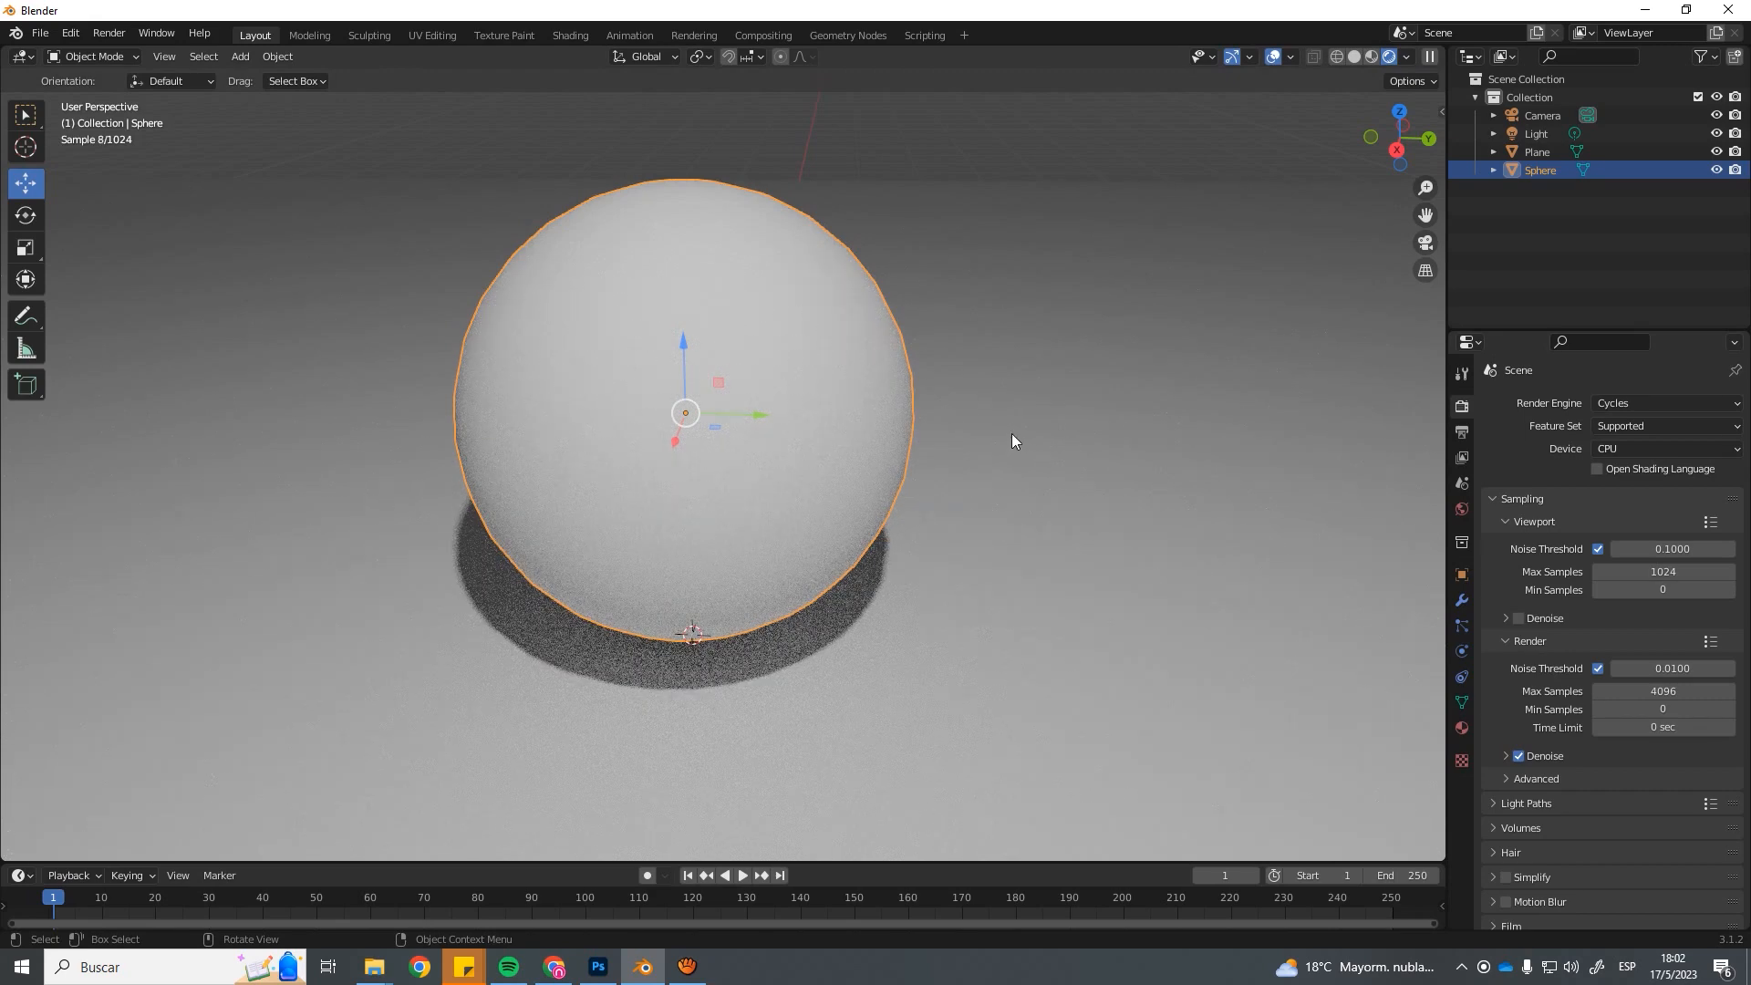
Return the render engine to Eevee, deselect the sphere, and inspect its shadow from different angles.
click(1666, 401)
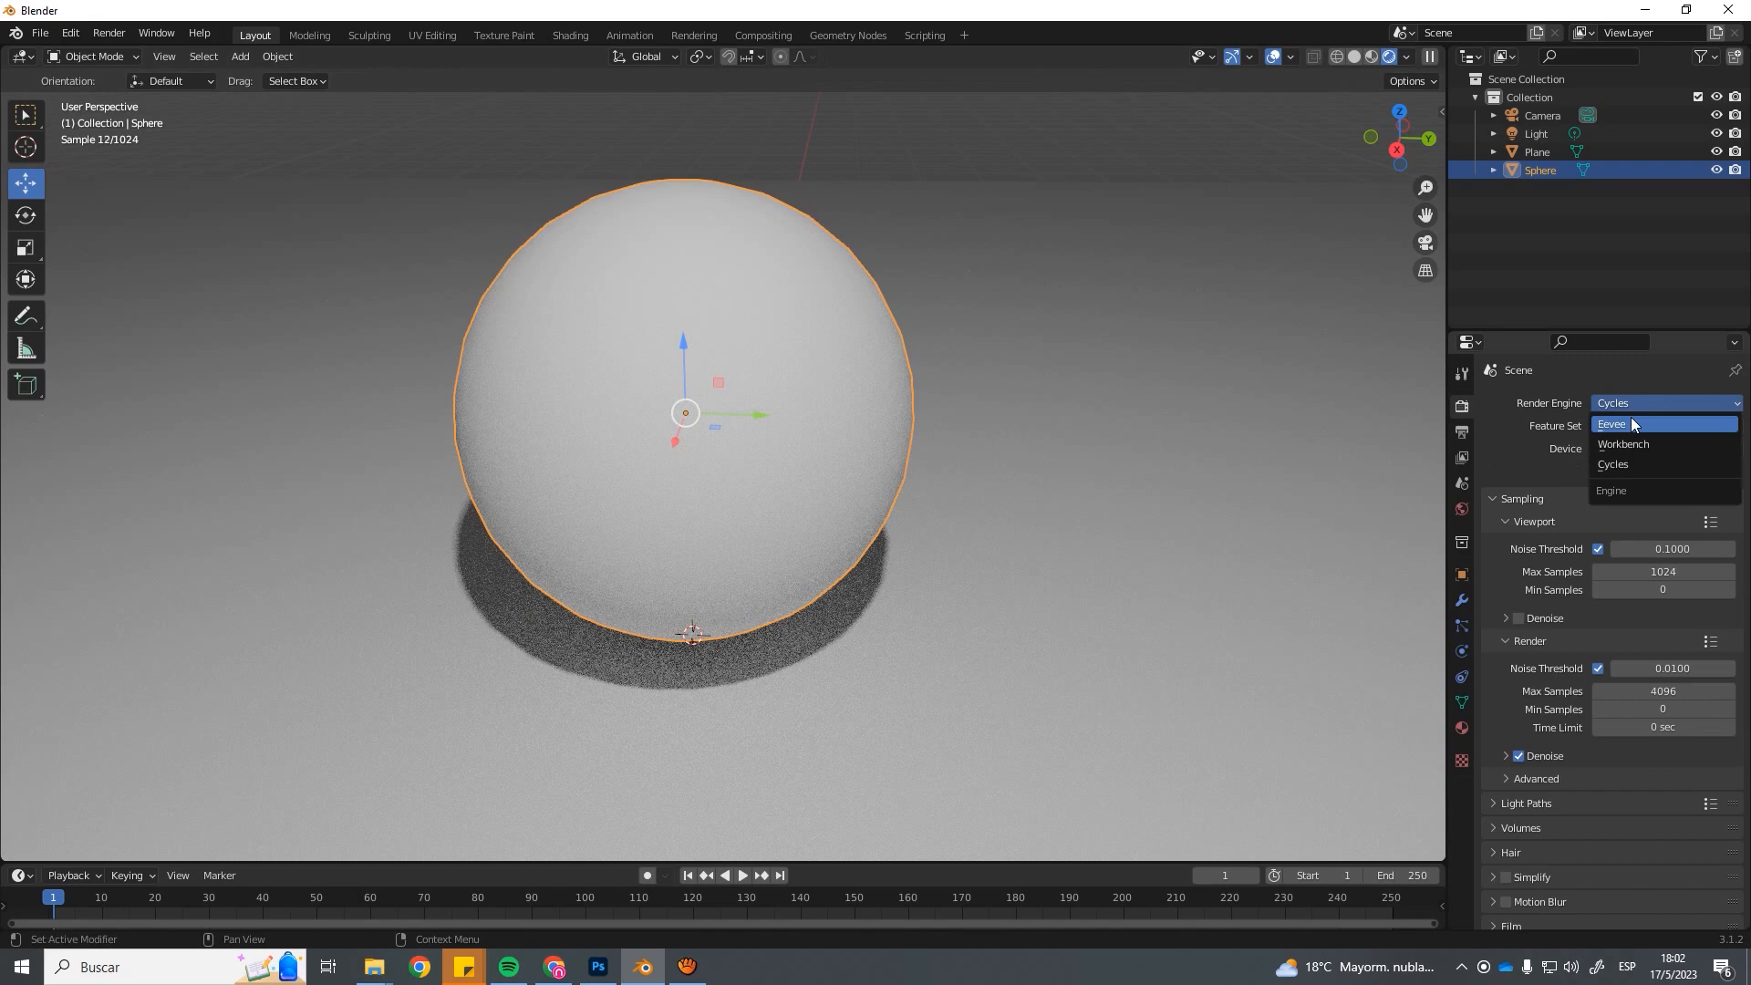
click(1631, 422)
scroll(1025, 385, down, 2)
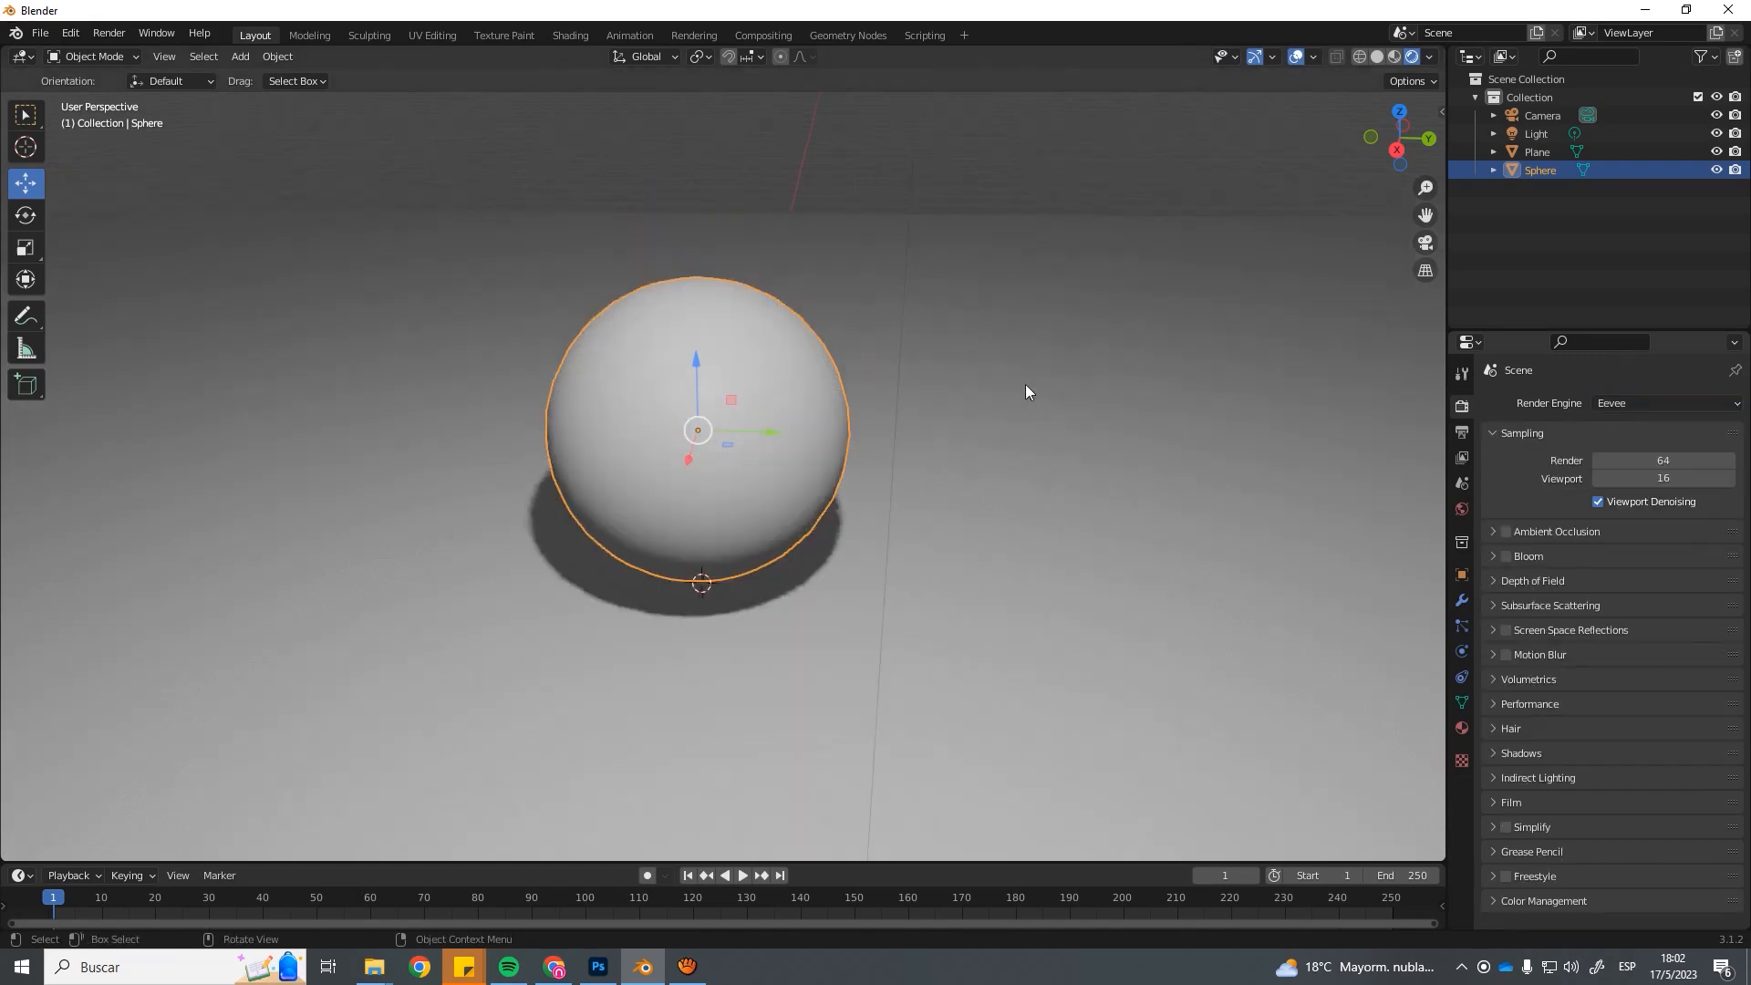
click(943, 182)
scroll(912, 368, up, 1)
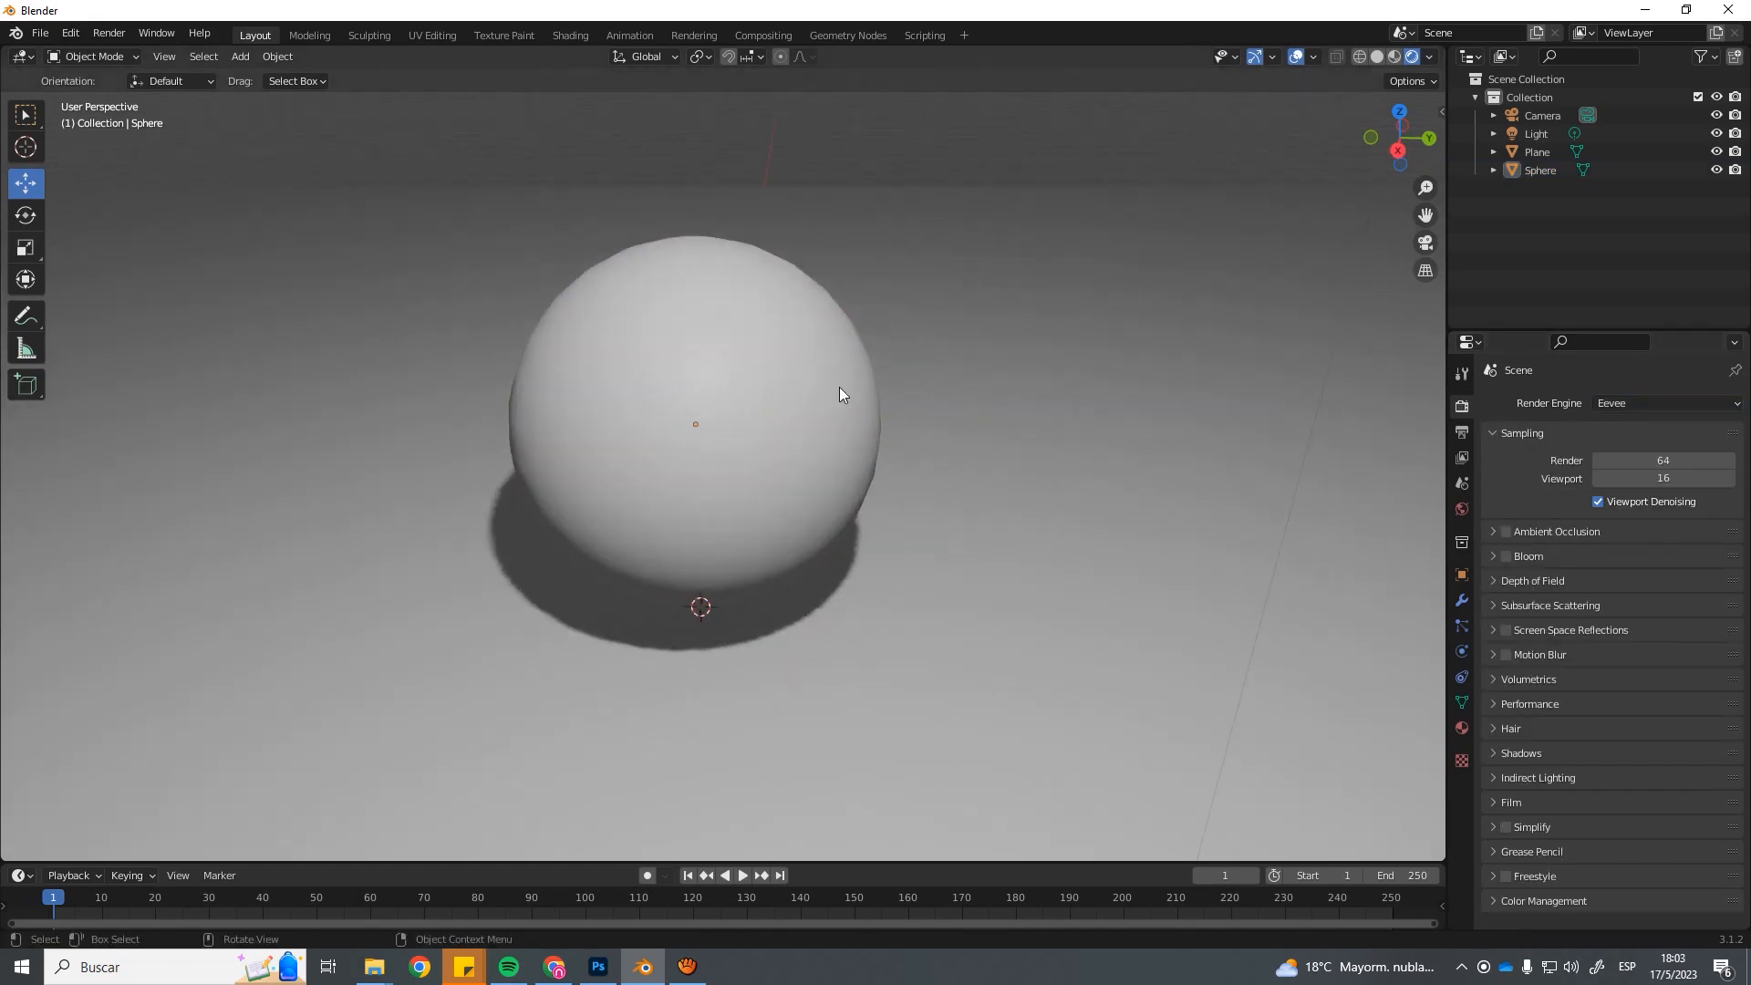
mouse_move(839, 387)
middle_down()
mouse_move(861, 383)
mouse_move(820, 379)
mouse_move(927, 387)
mouse_move(836, 379)
middle_up()
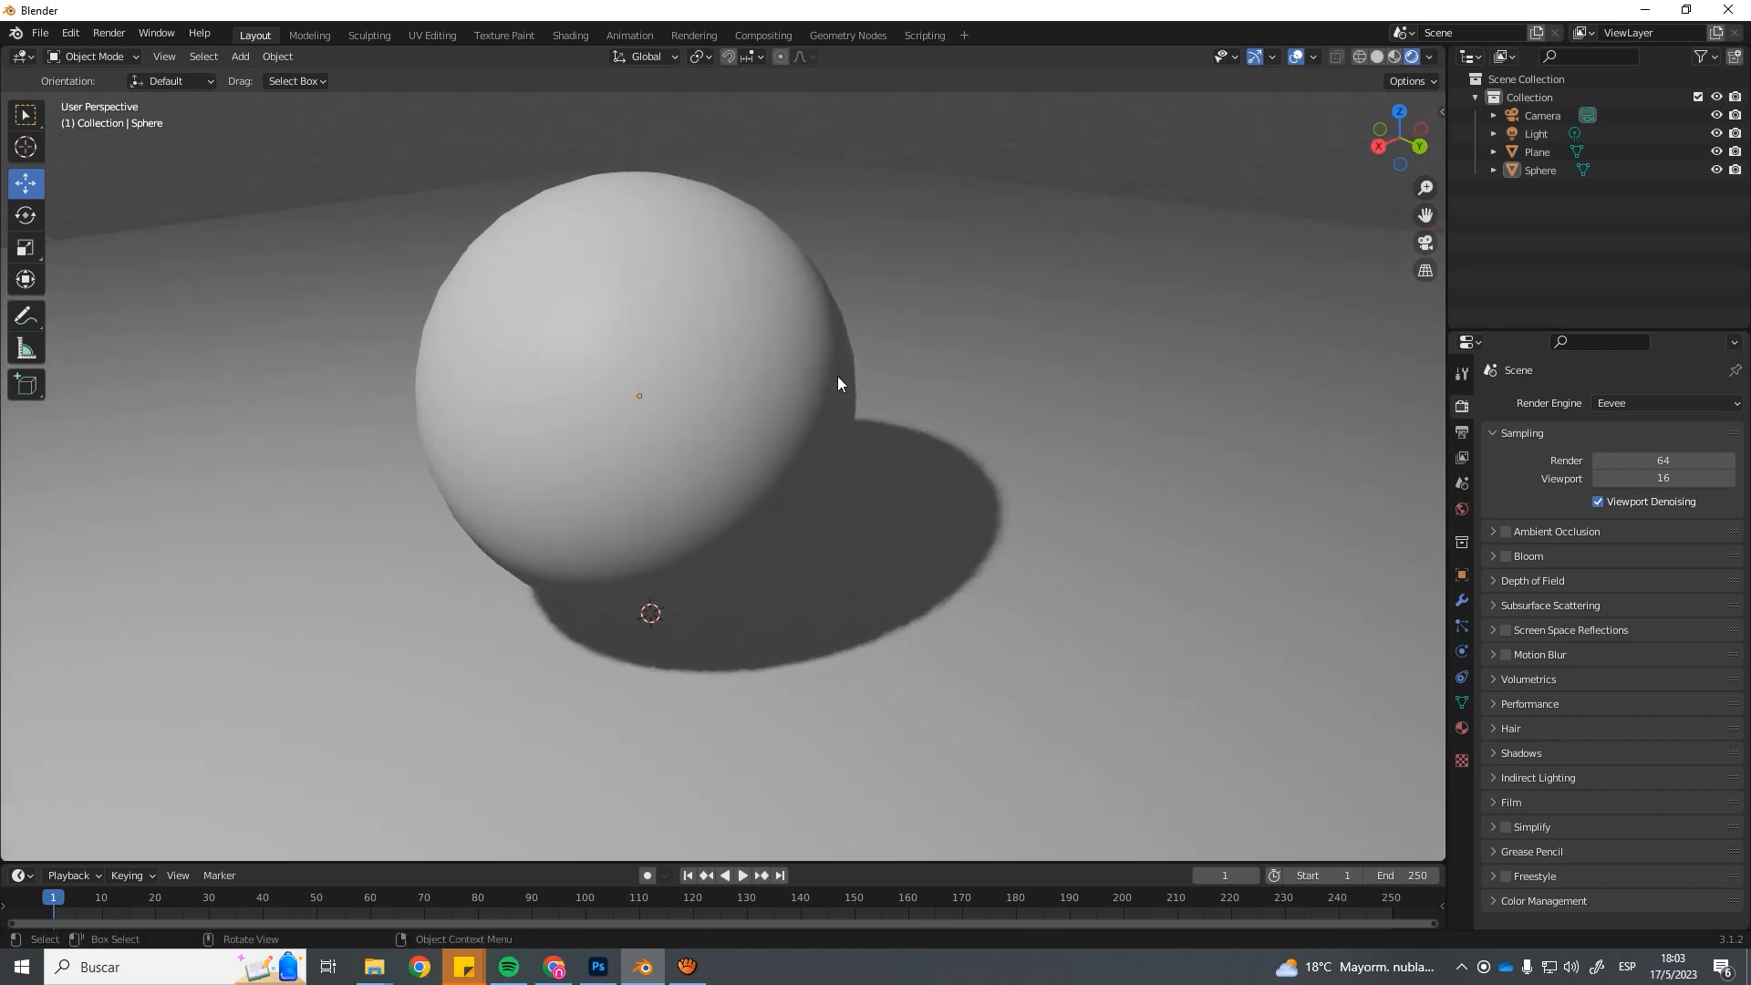
middle_drag(837, 378, 883, 380)
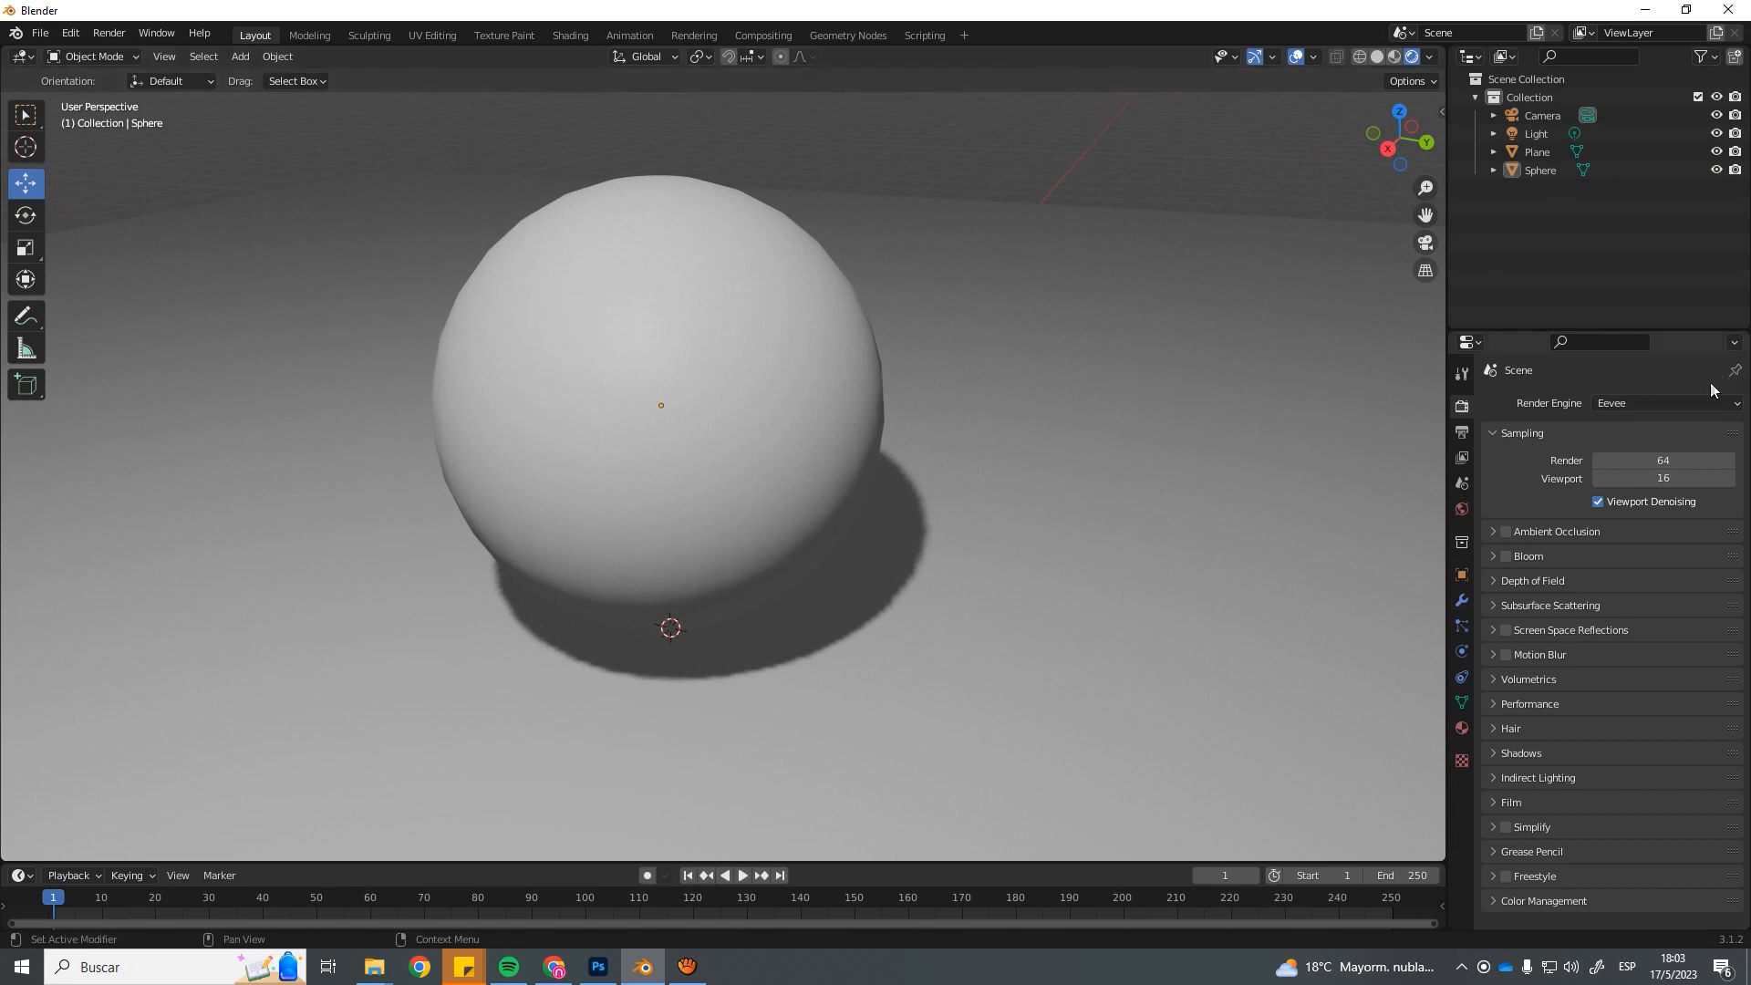
Set the render engine to Cycles and examine the sphere's lighting and shadow from several angles.
click(1597, 403)
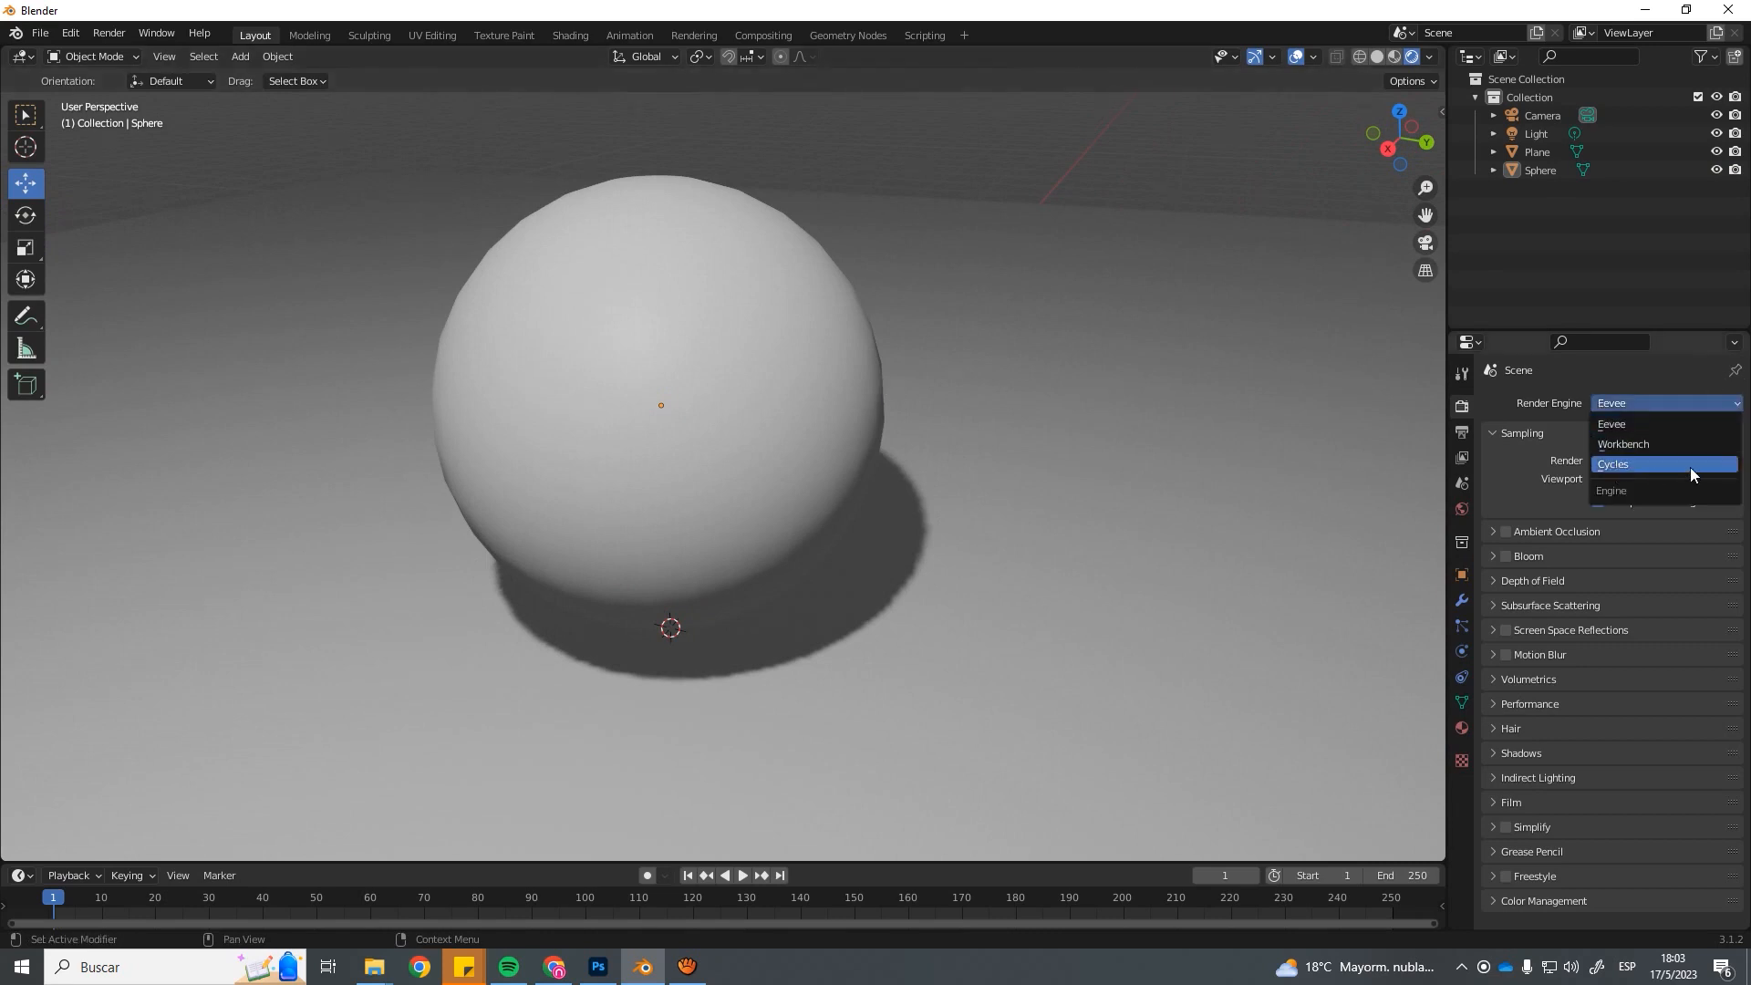
click(1660, 467)
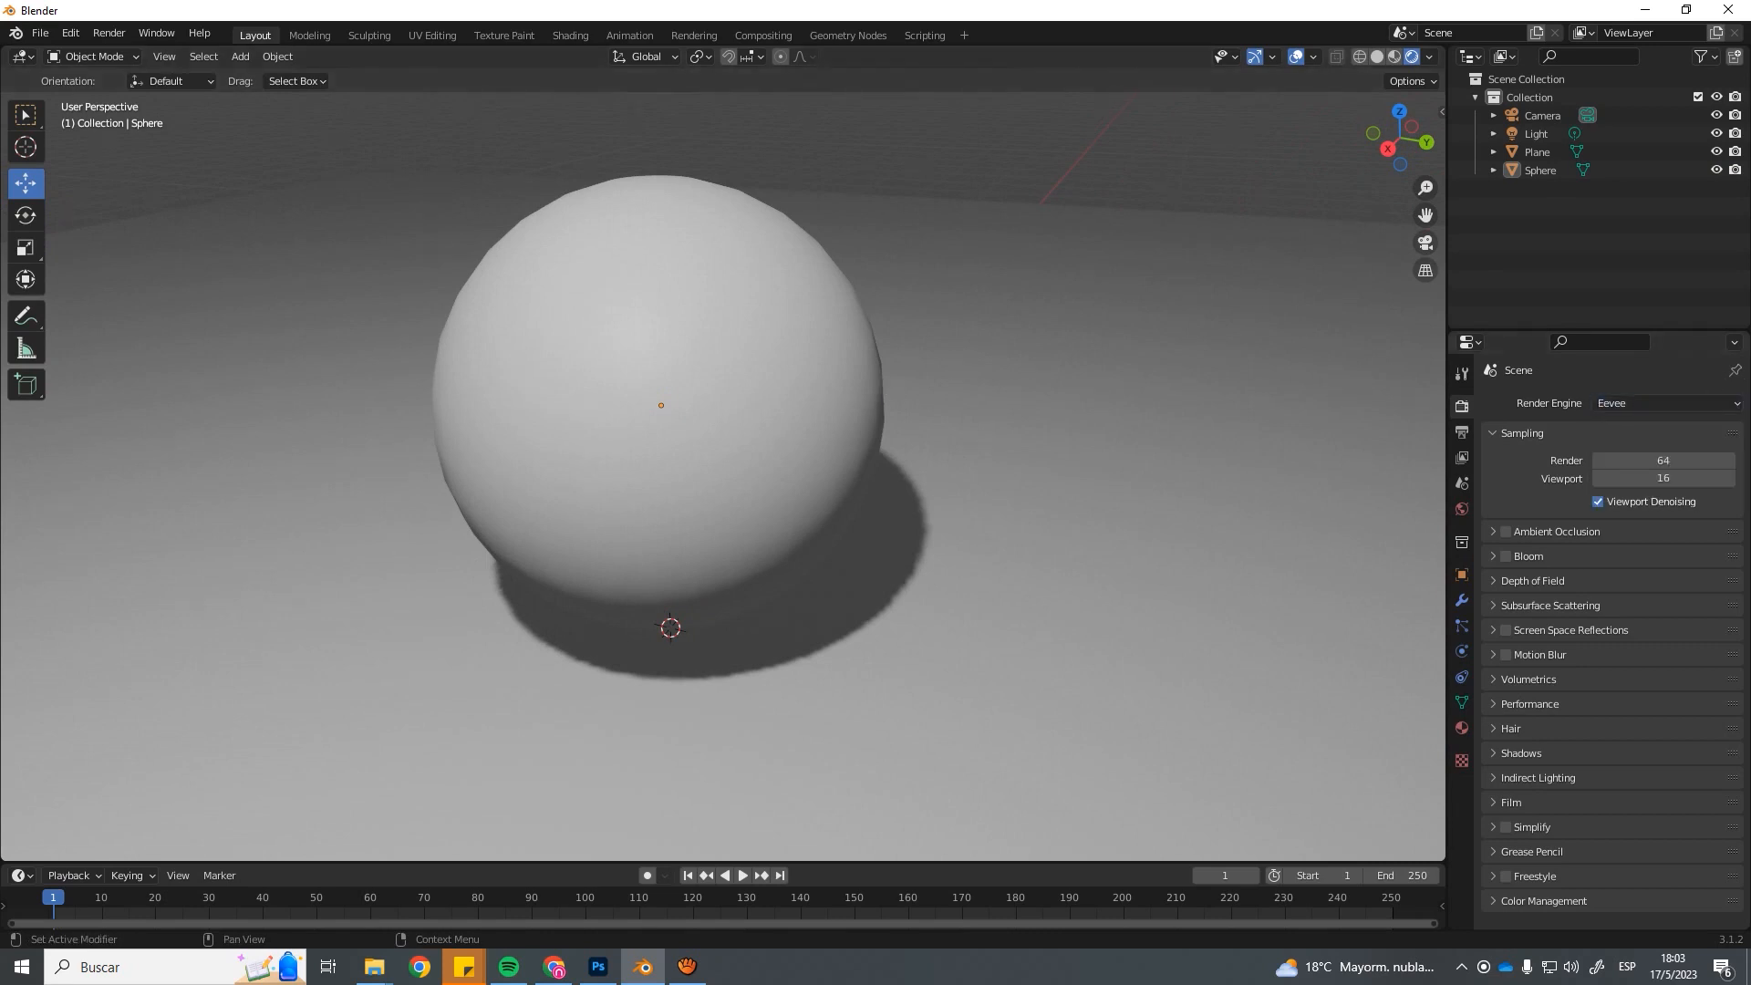
click(1614, 404)
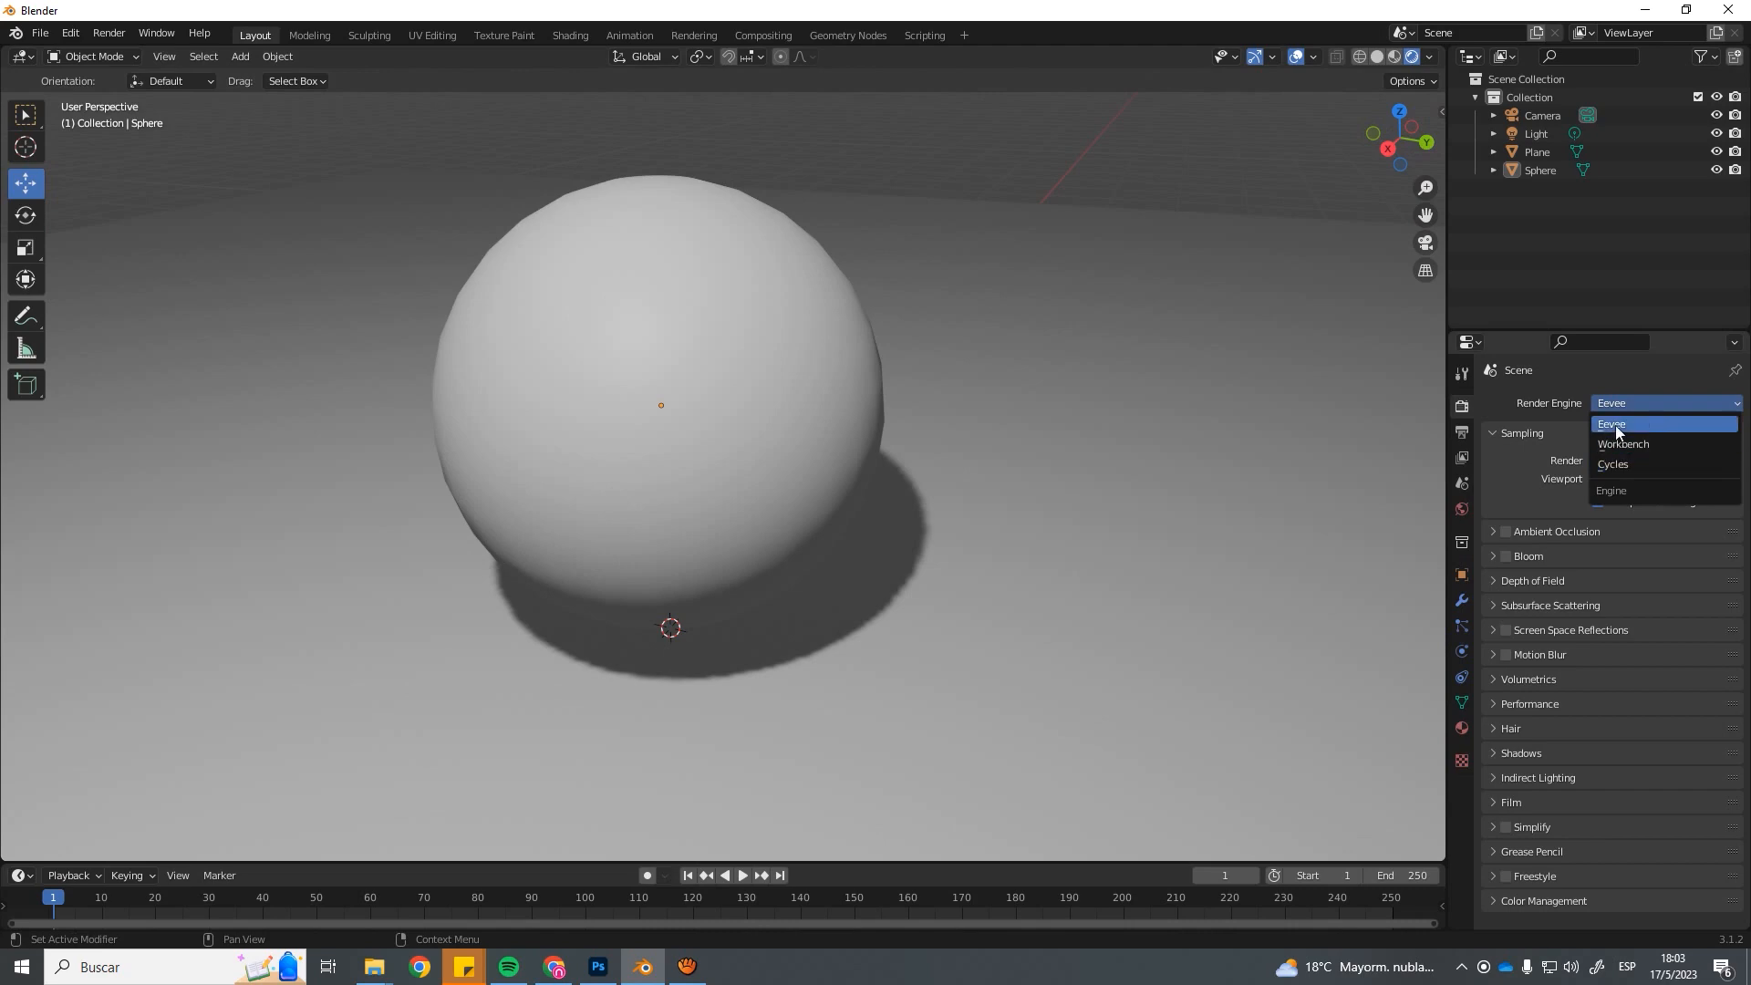
click(1619, 465)
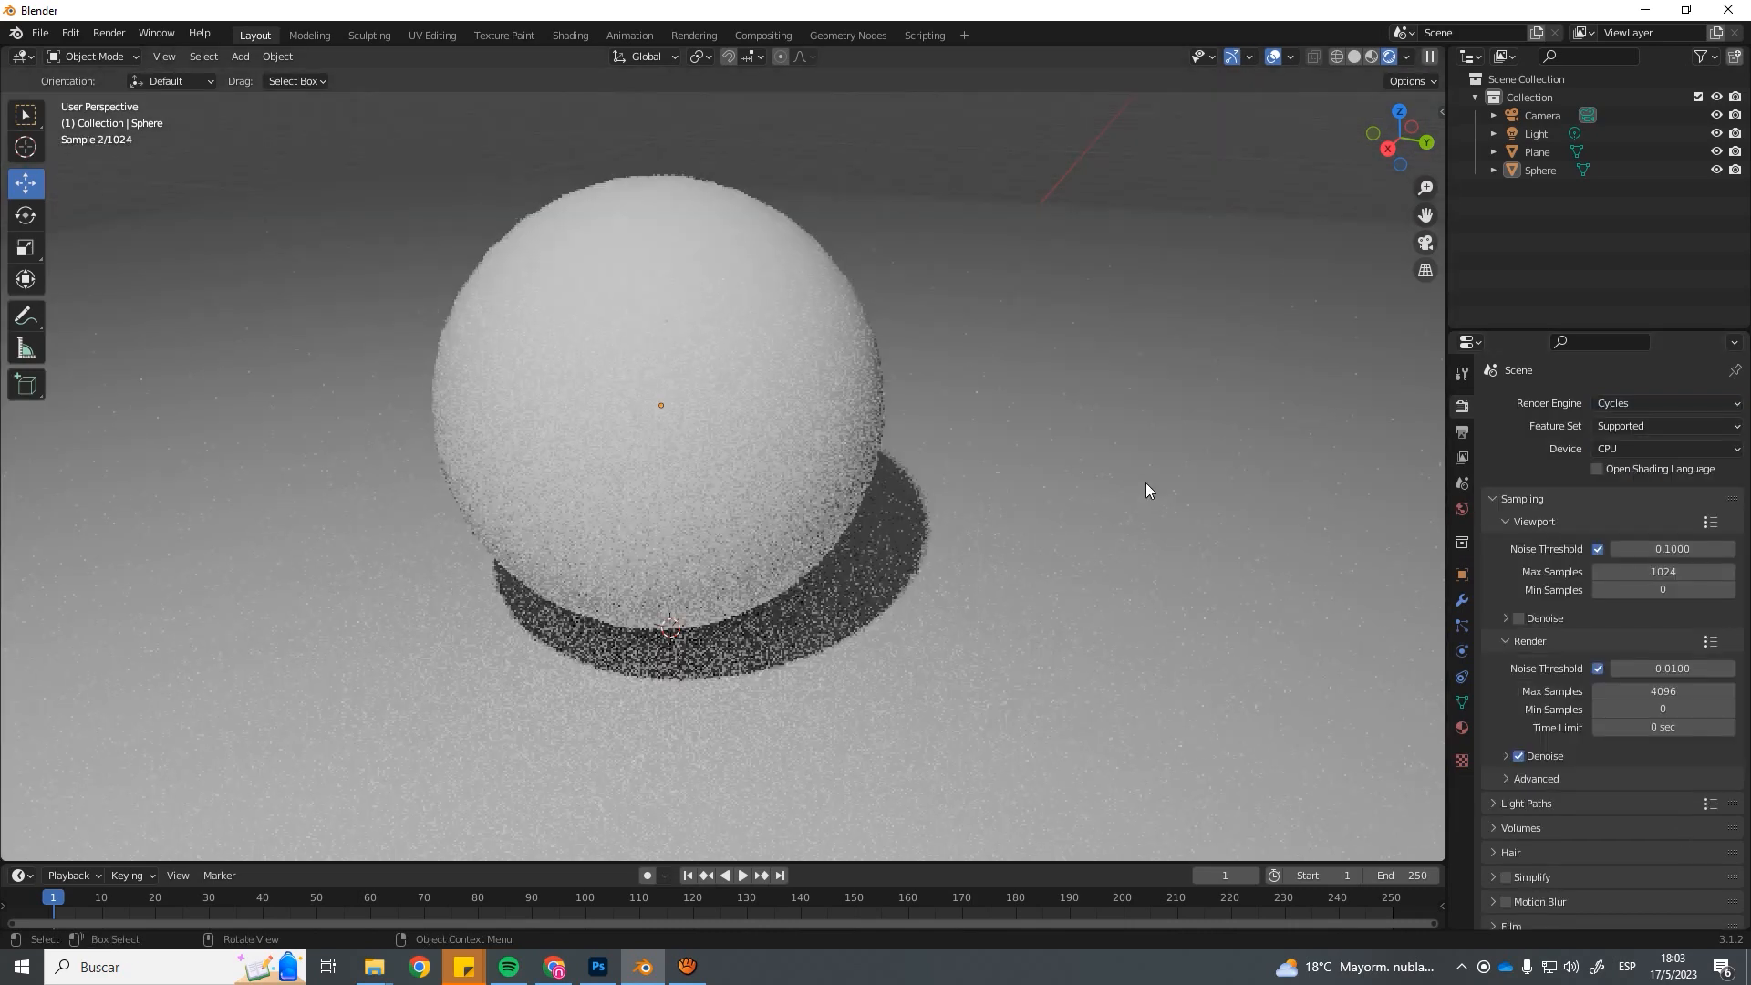
middle_drag(1092, 479, 847, 561)
middle_drag(779, 483, 907, 497)
scroll(884, 490, up, 1)
scroll(870, 484, down, 2)
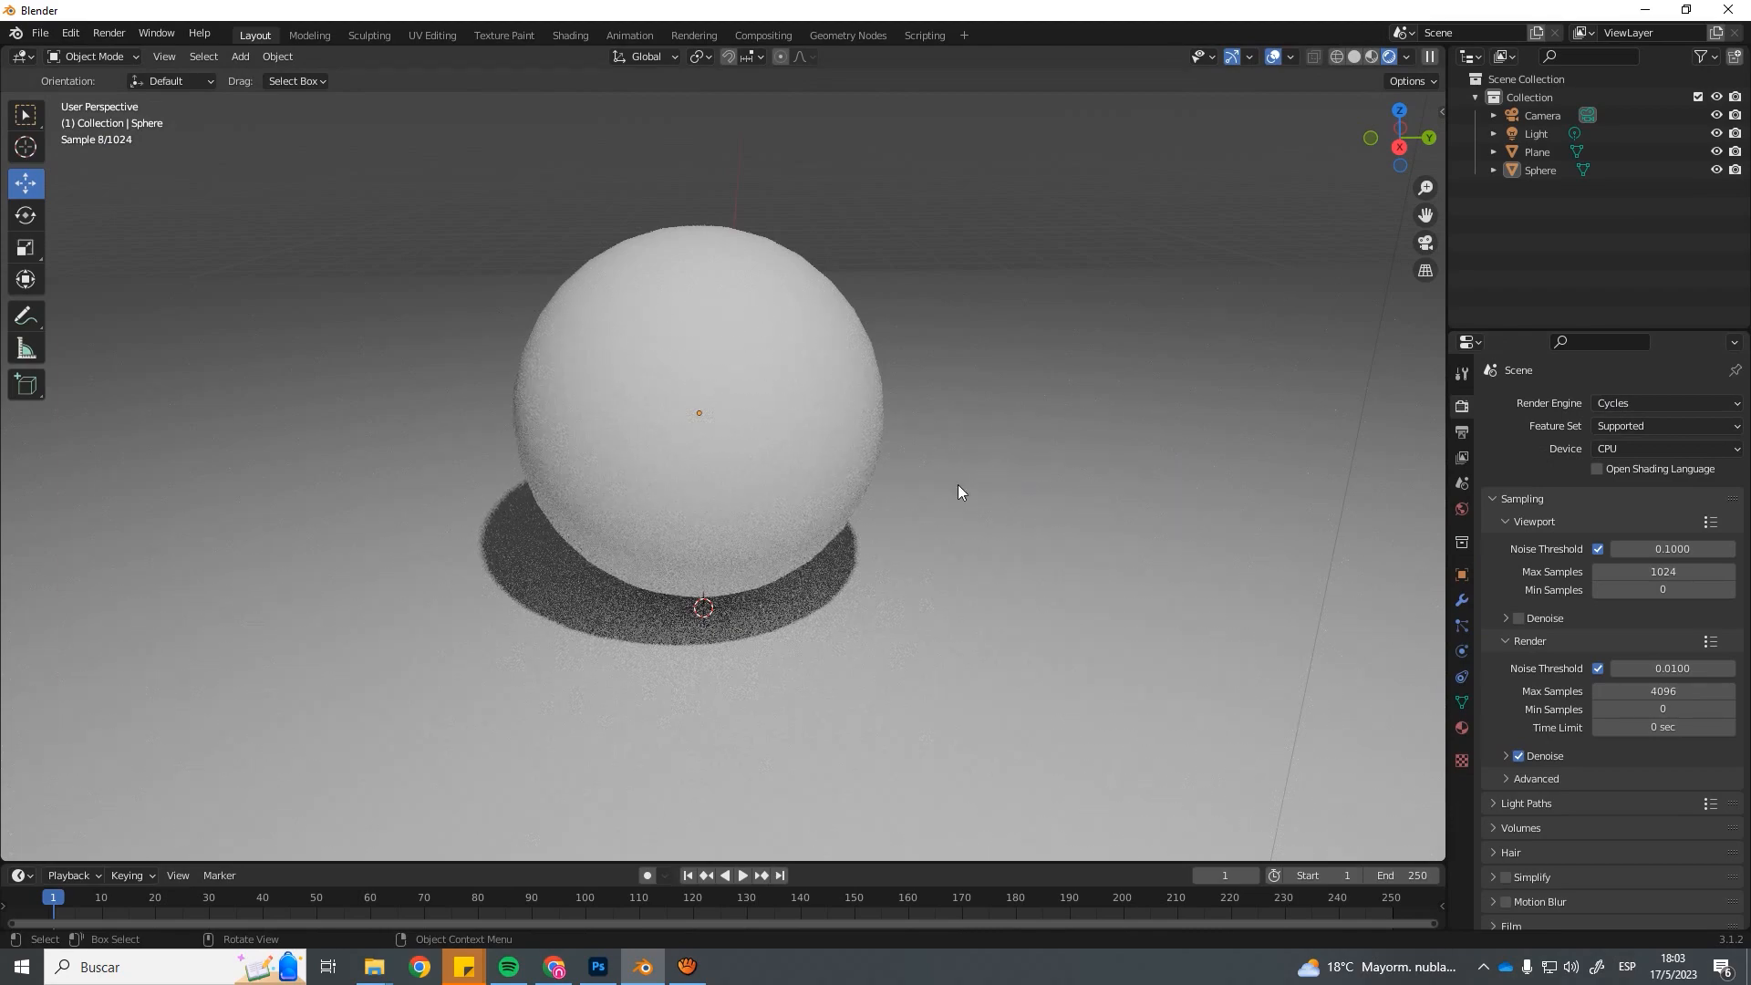
middle_drag(854, 555, 846, 540)
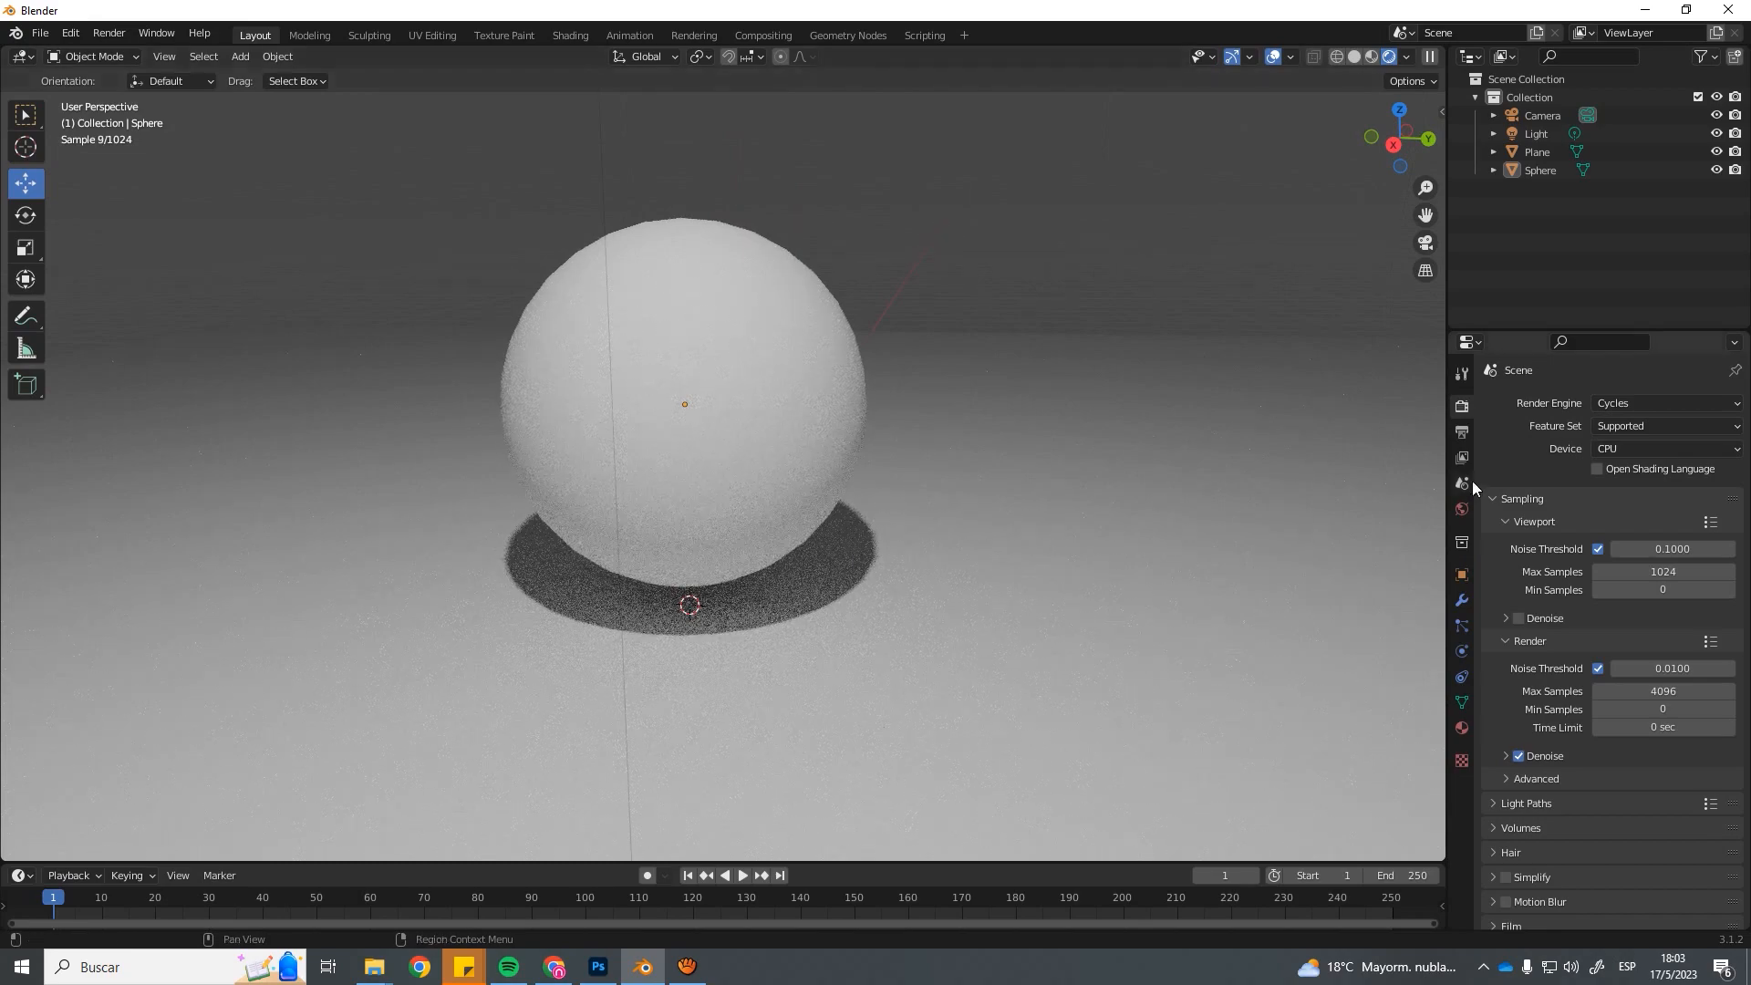
Set the render engine to Eevee and view the sphere from its shaded side.
click(1616, 407)
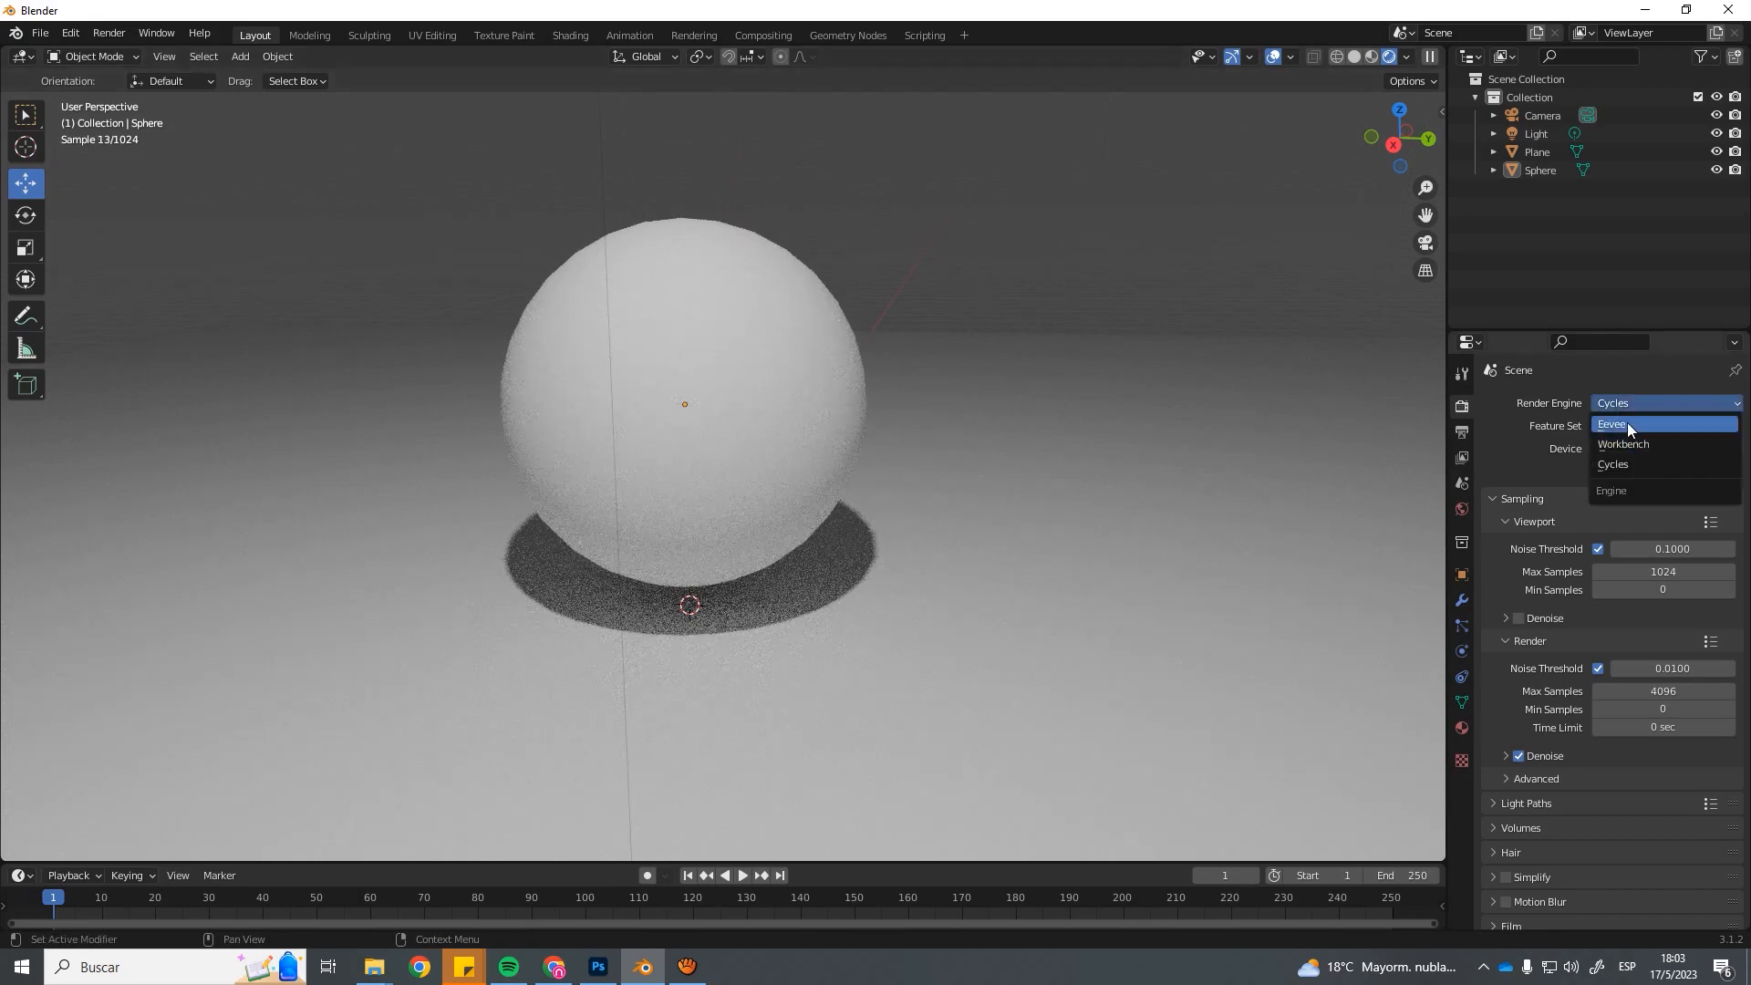
click(1628, 423)
middle_drag(966, 453, 781, 443)
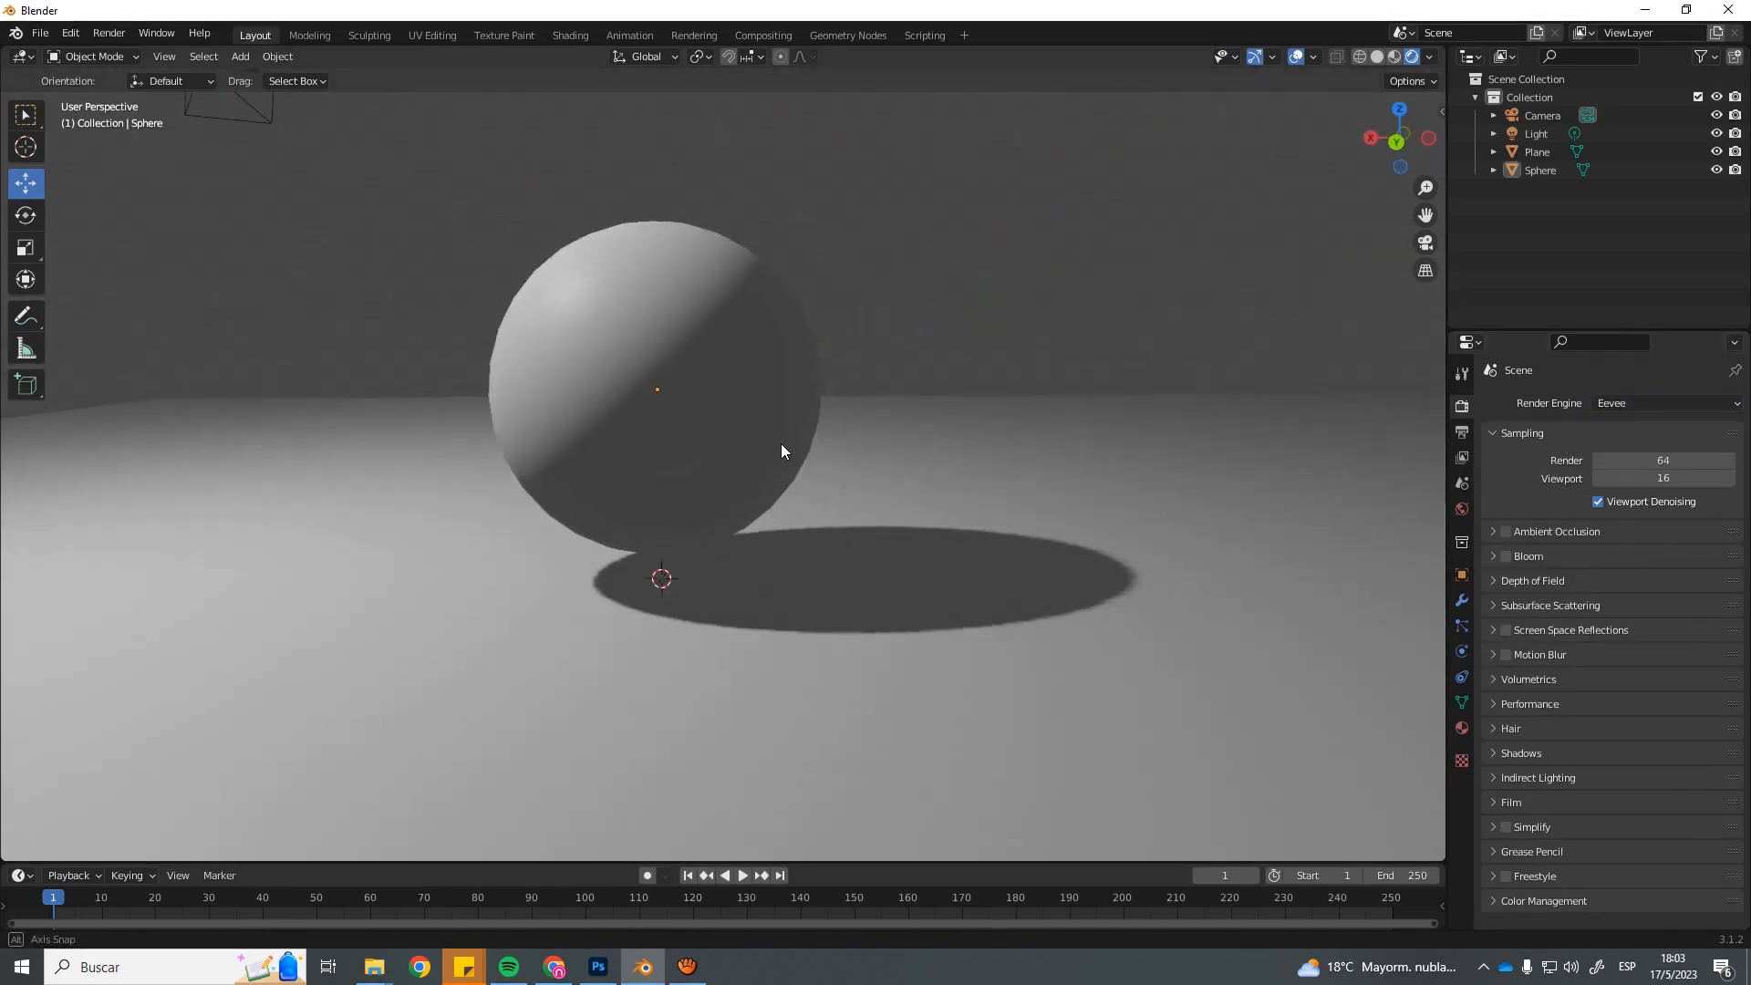
Preview the sphere's shaded side in Cycles for comparison, and return the render engine to Eevee.
click(1636, 399)
click(1633, 458)
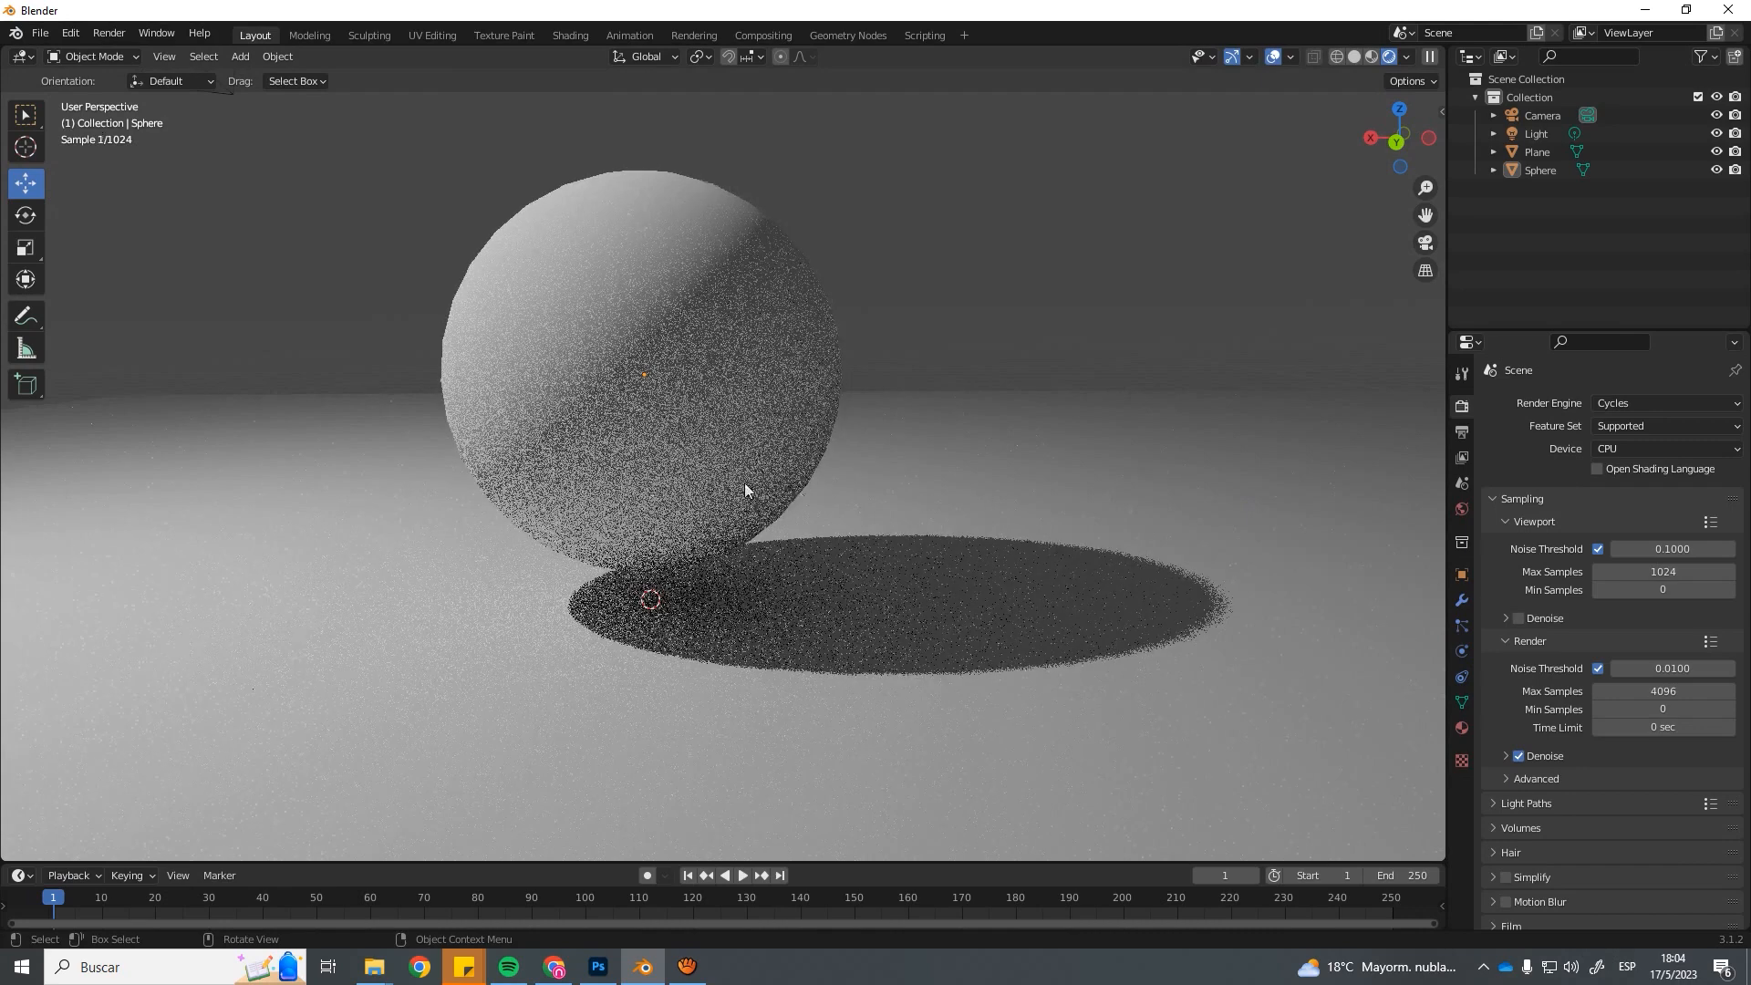
click(1625, 404)
click(1632, 424)
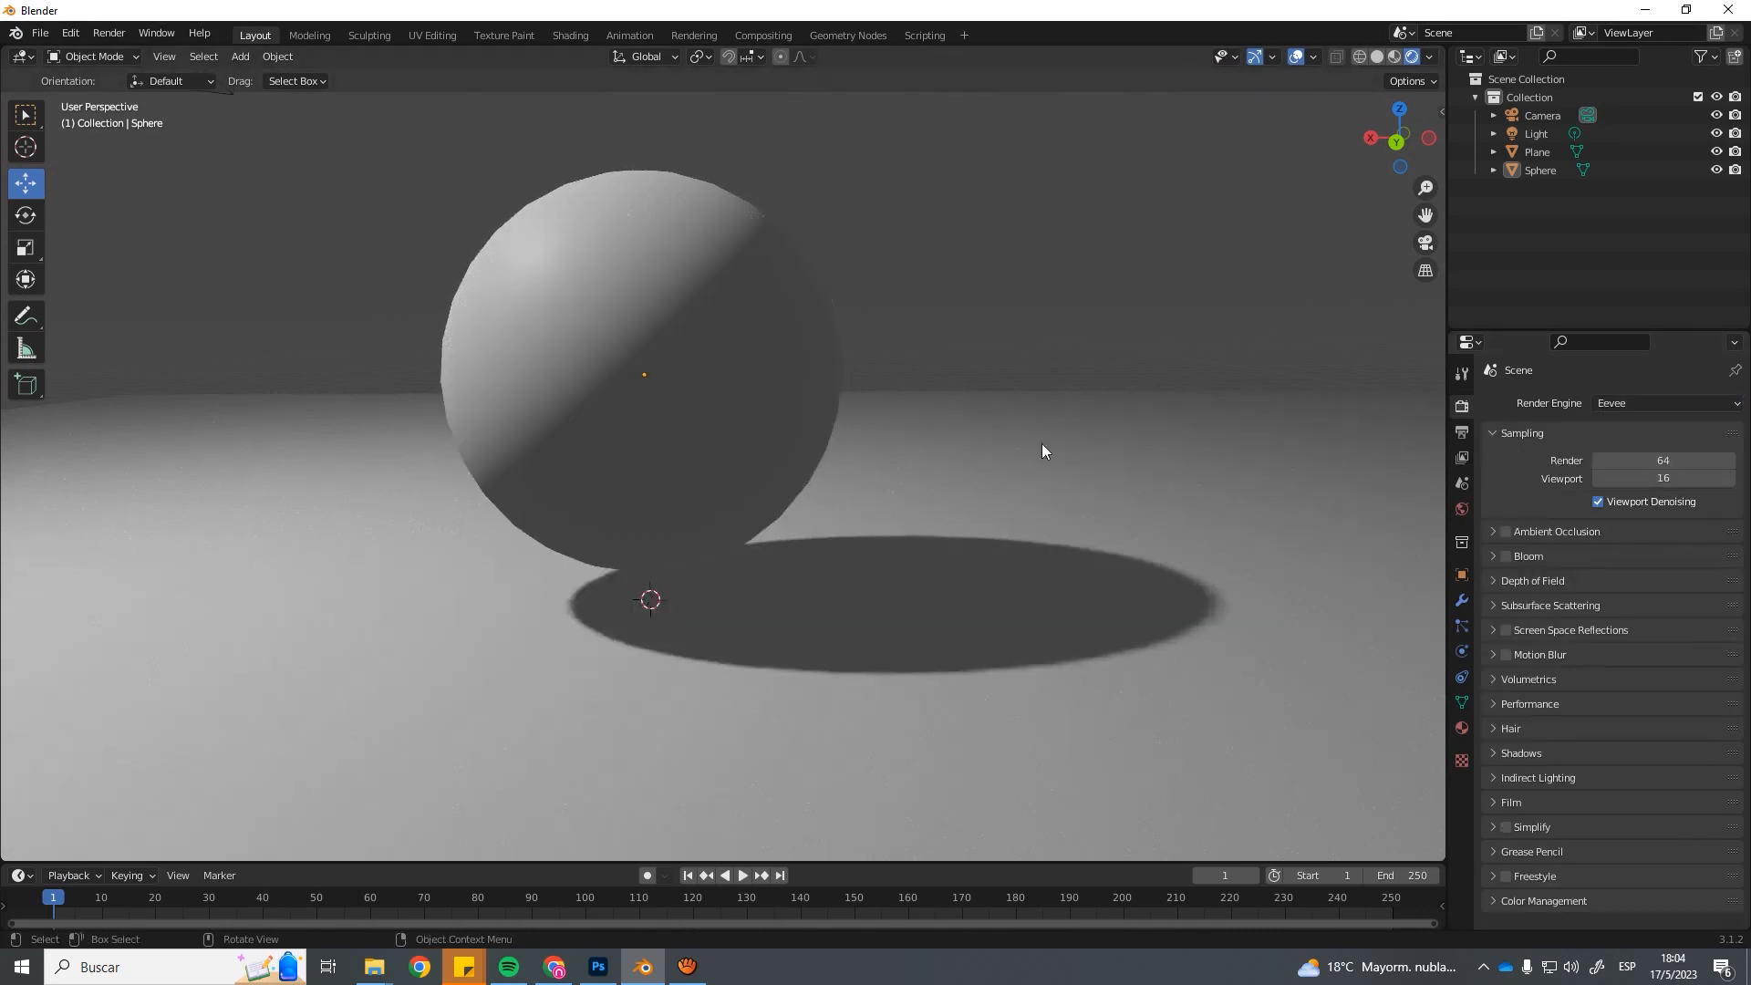
scroll(1042, 443, down, 4)
middle_drag(821, 448, 1008, 440)
scroll(987, 462, up, 1)
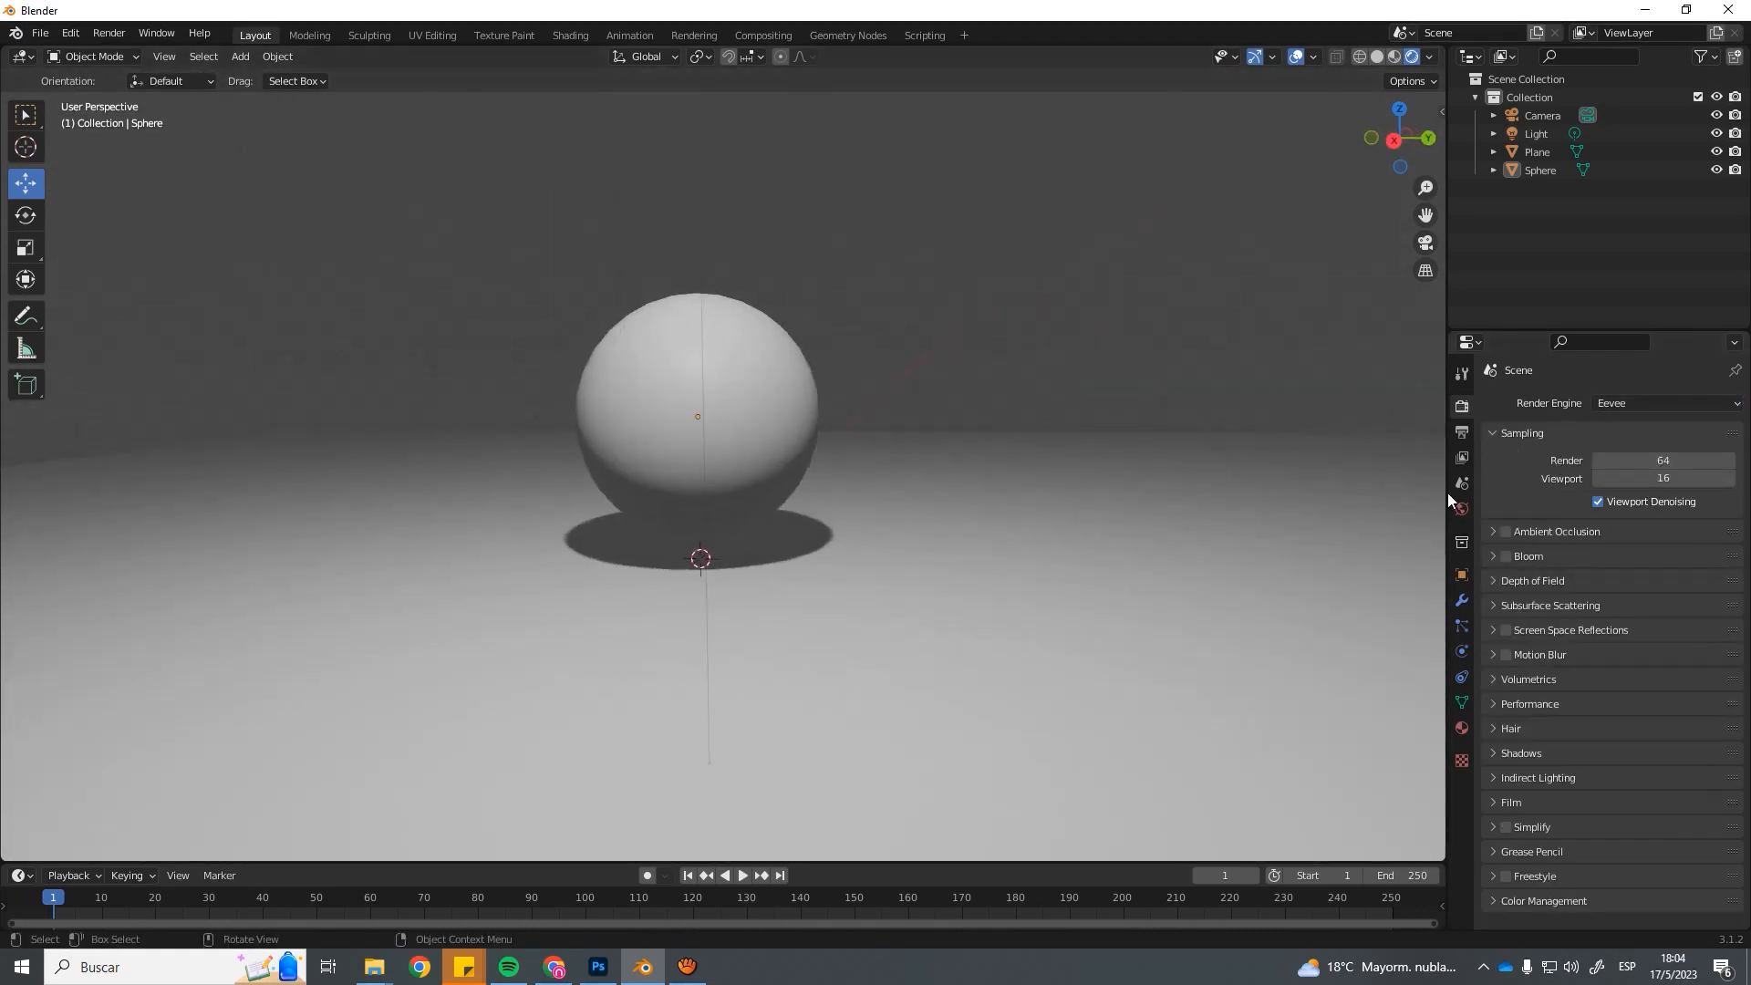
Open the output settings and confirm a horizontal render resolution of 1920 px.
click(1462, 432)
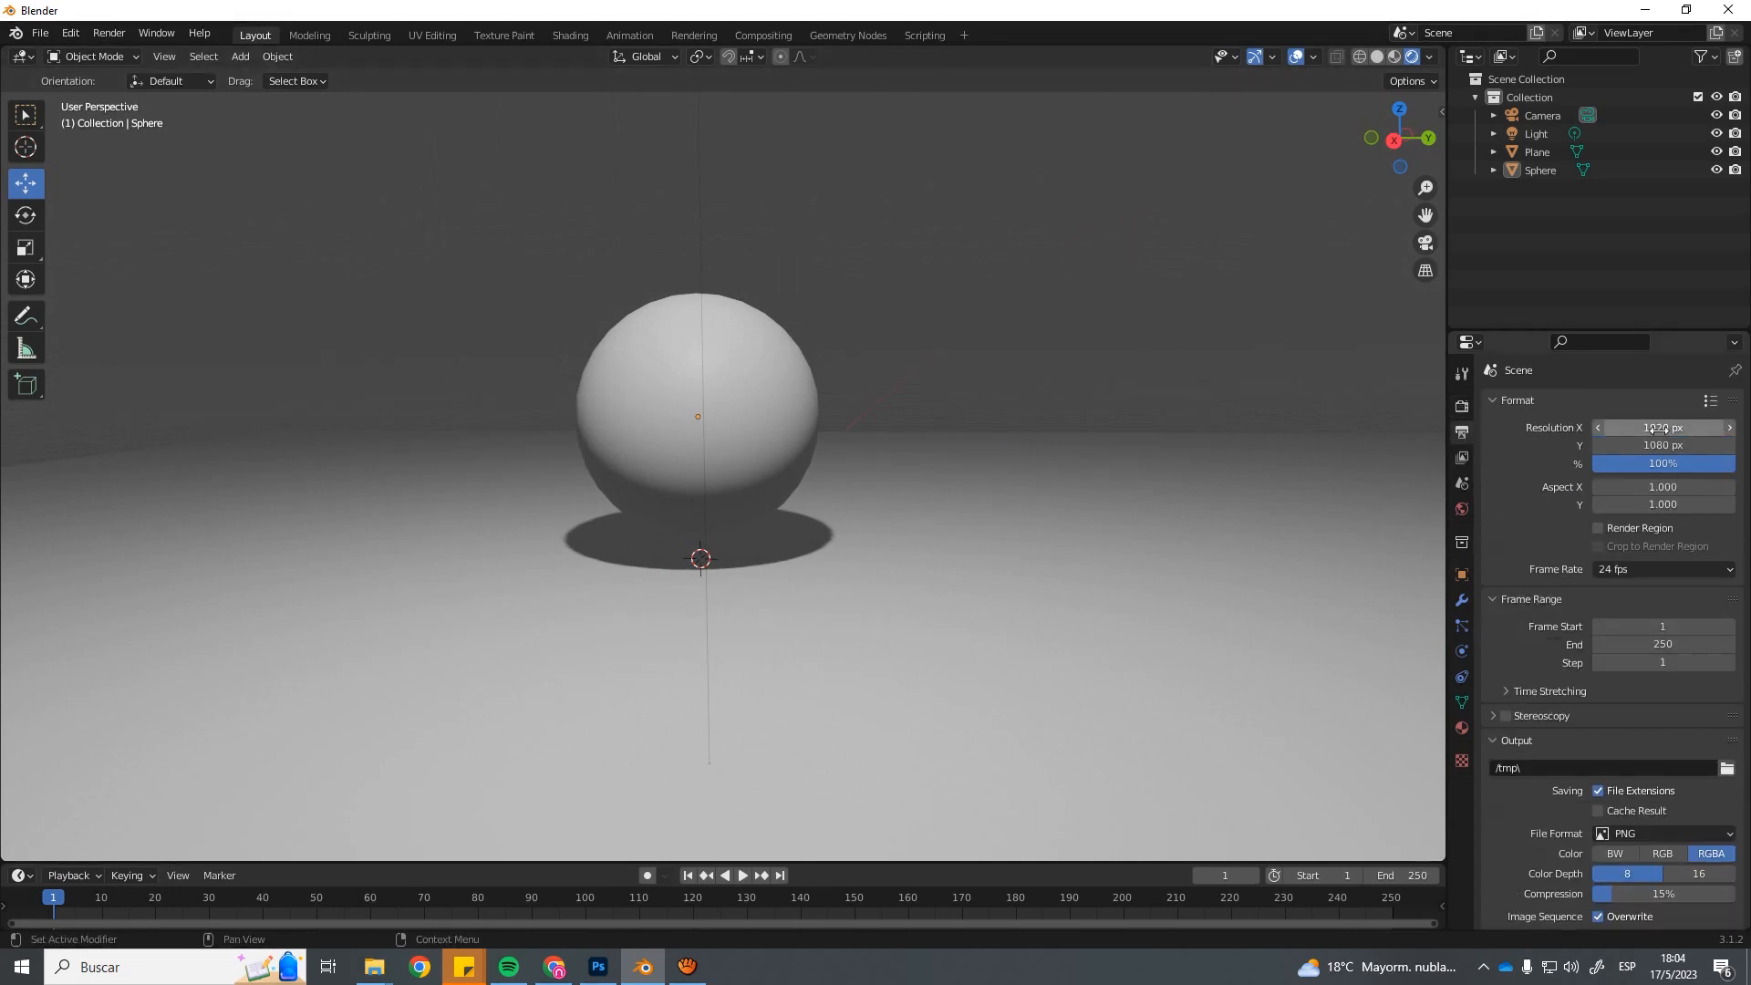
click(1628, 427)
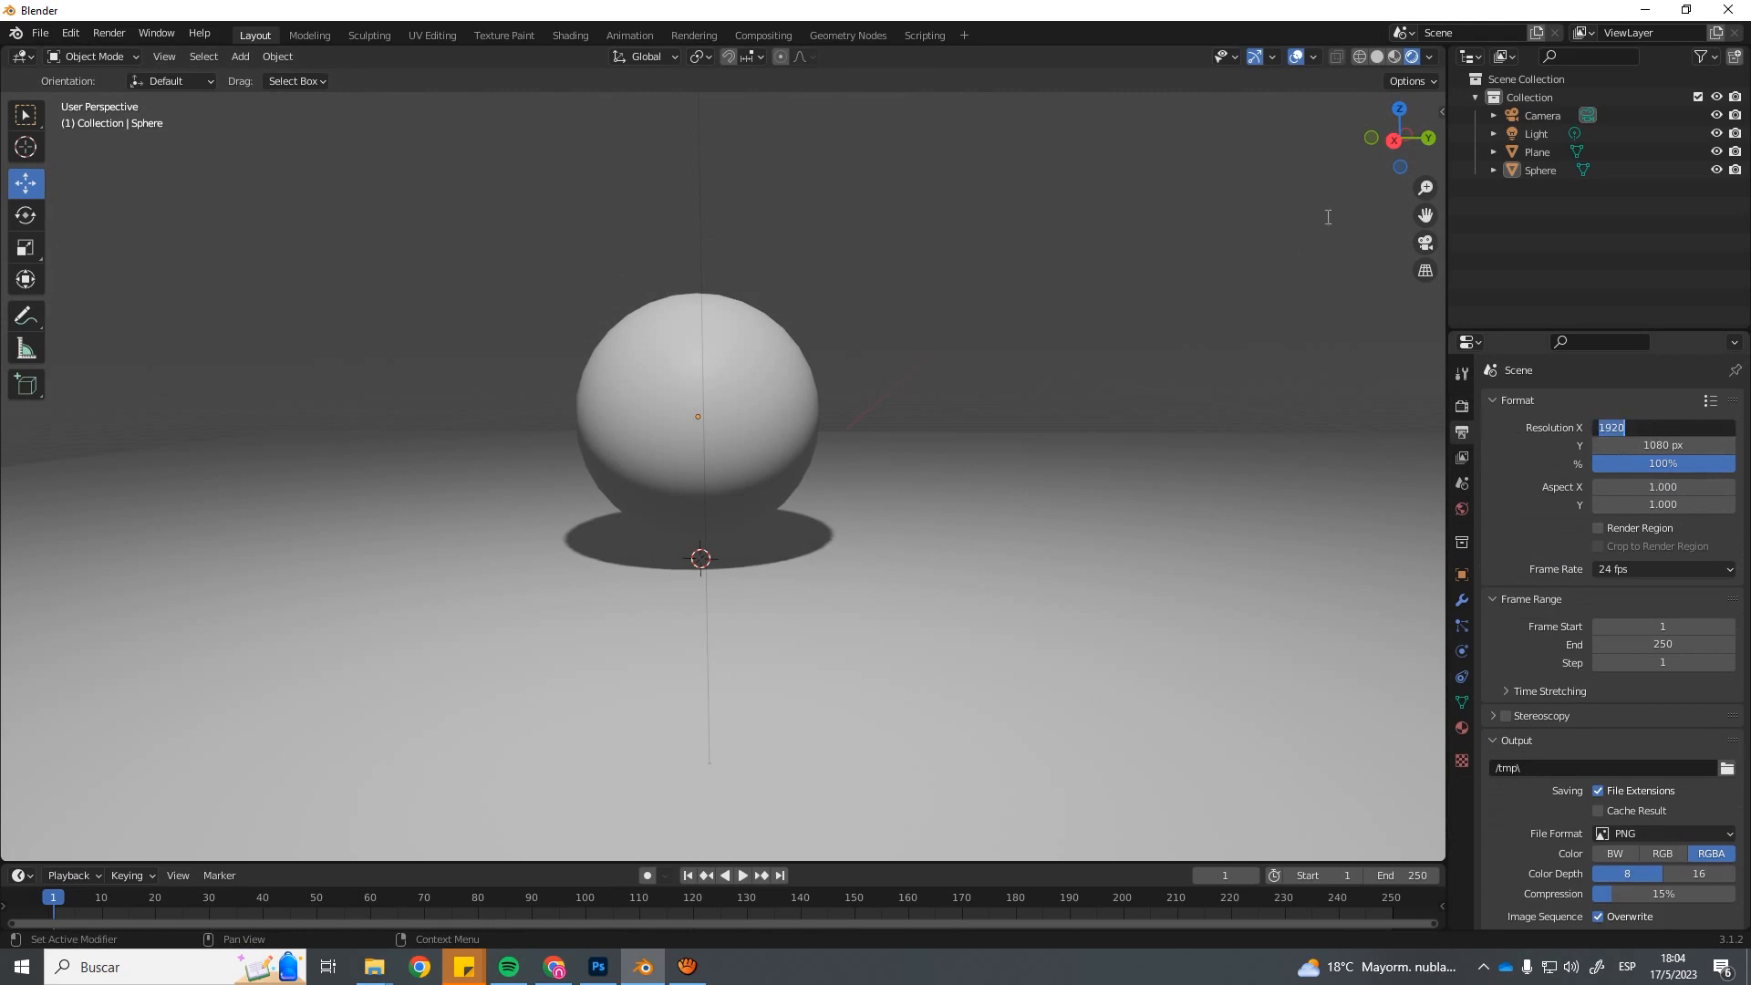
key(Return)
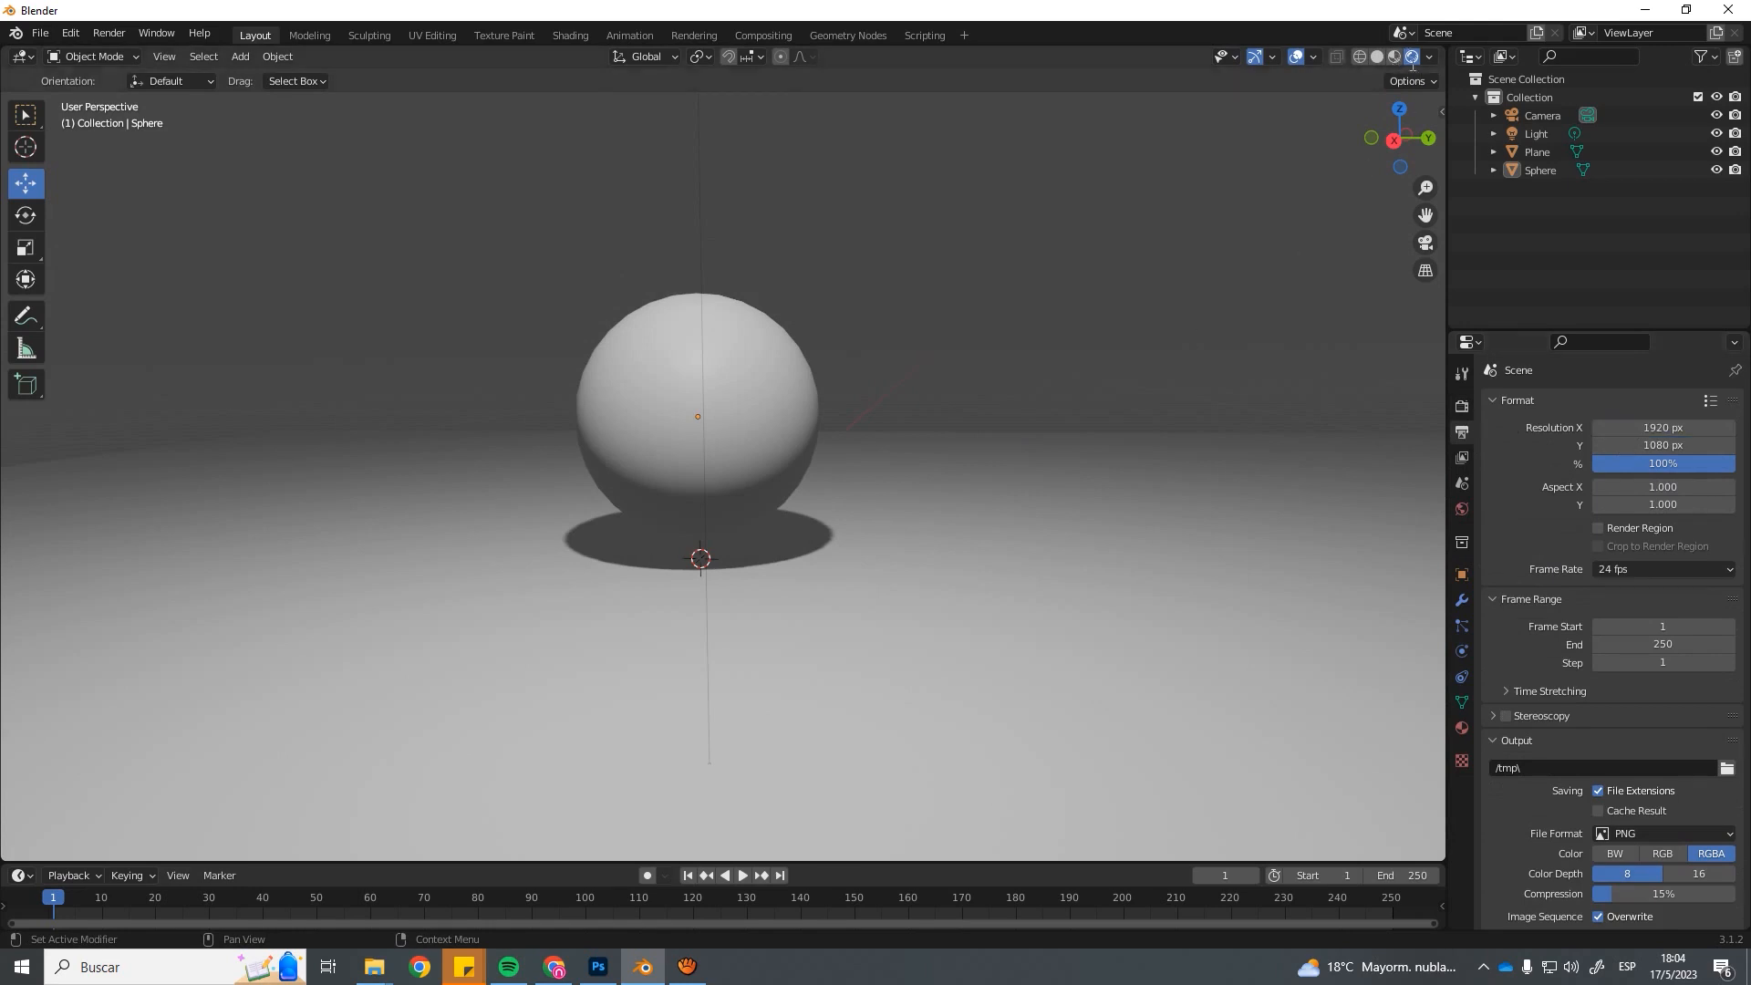
Render a still image of the scene from the camera, and close the render result.
scroll(1014, 279, up, 3)
scroll(1004, 306, down, 5)
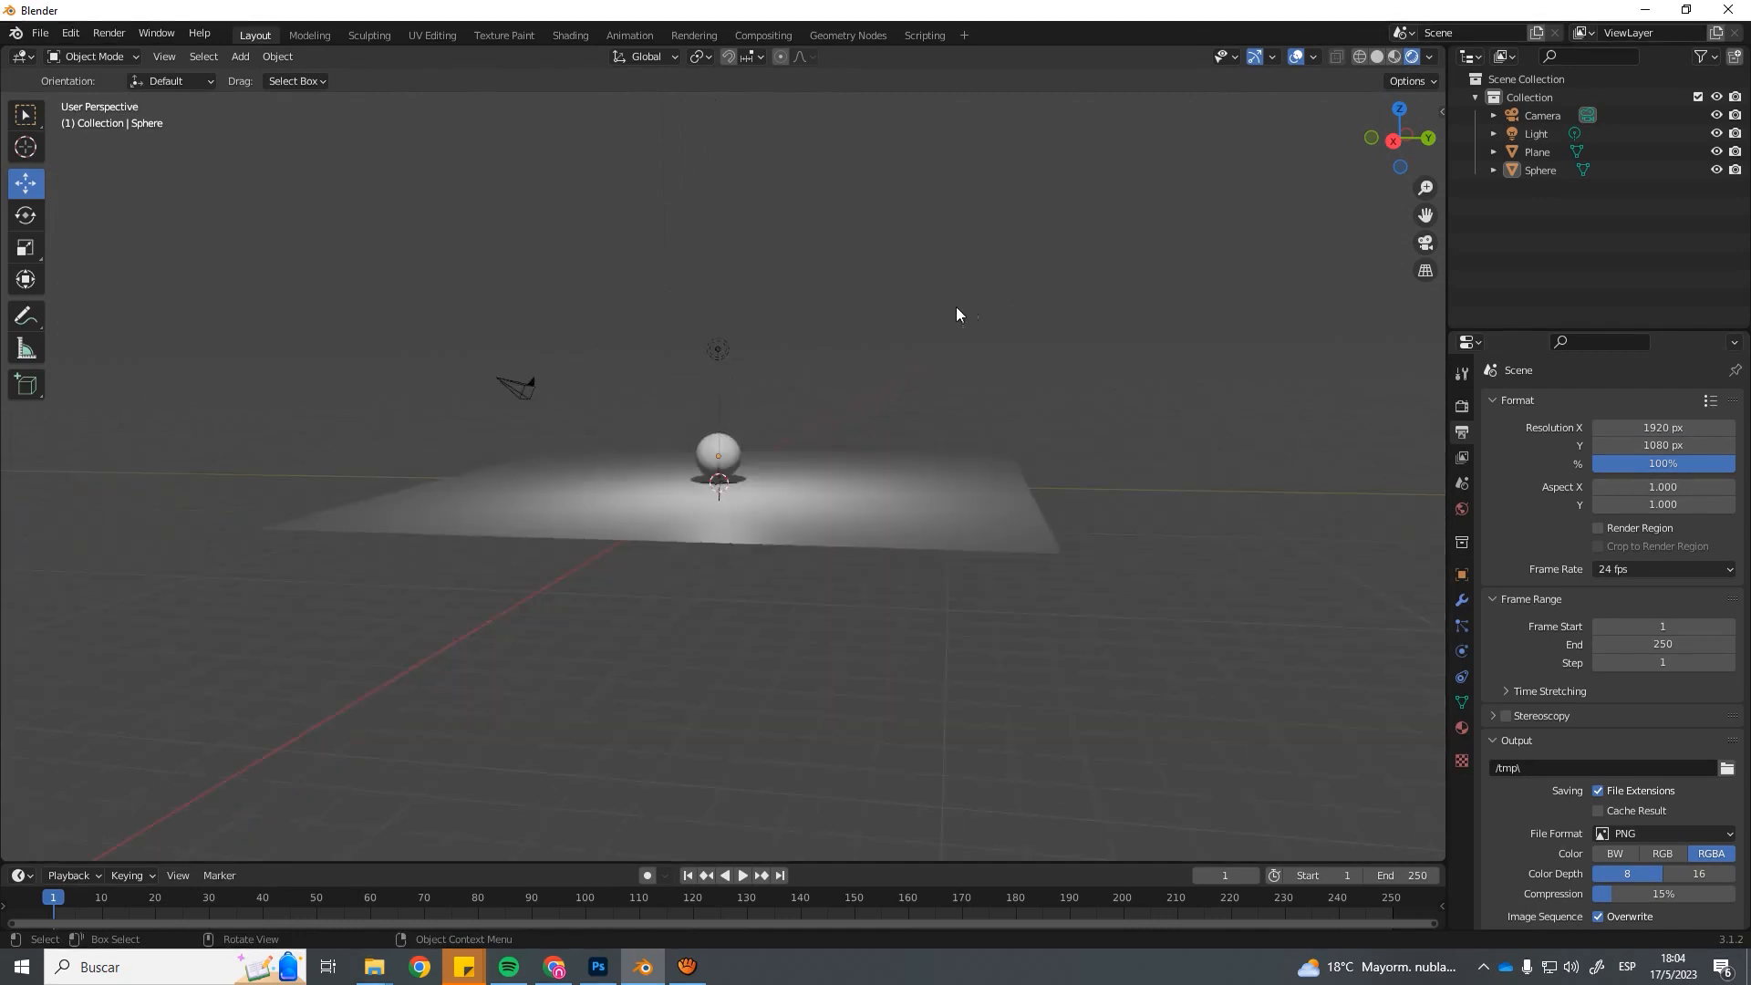
scroll(974, 333, up, 4)
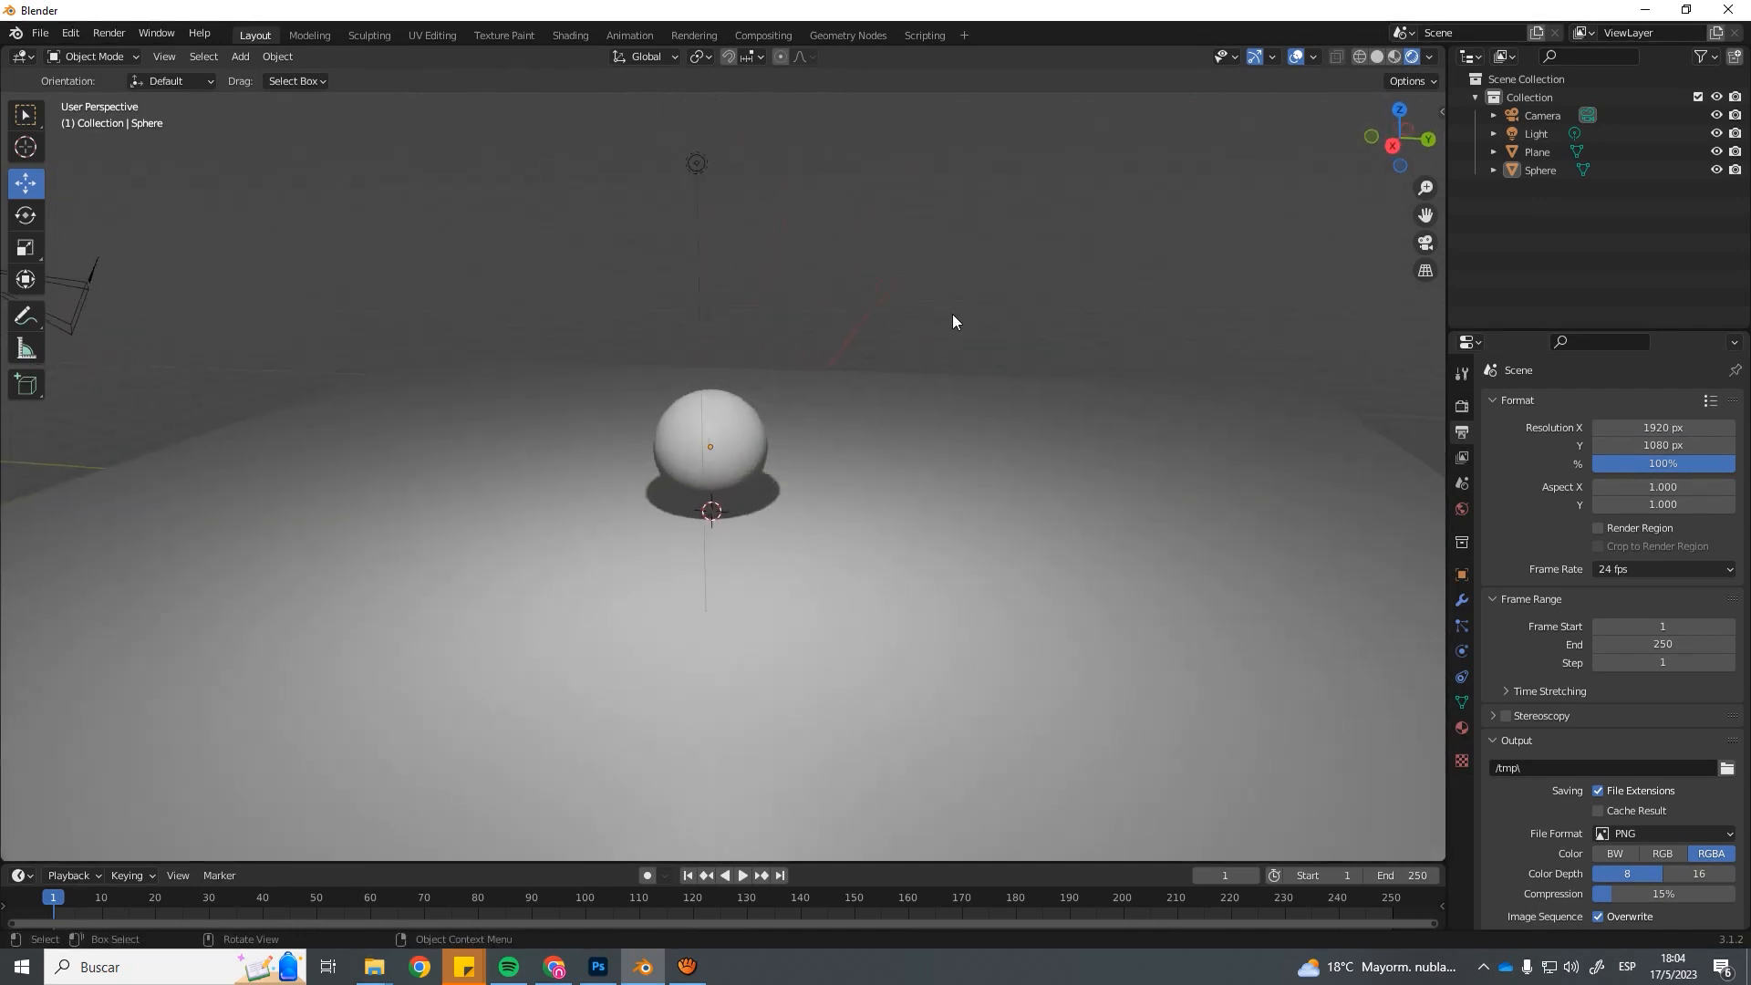
scroll(912, 310, up, 4)
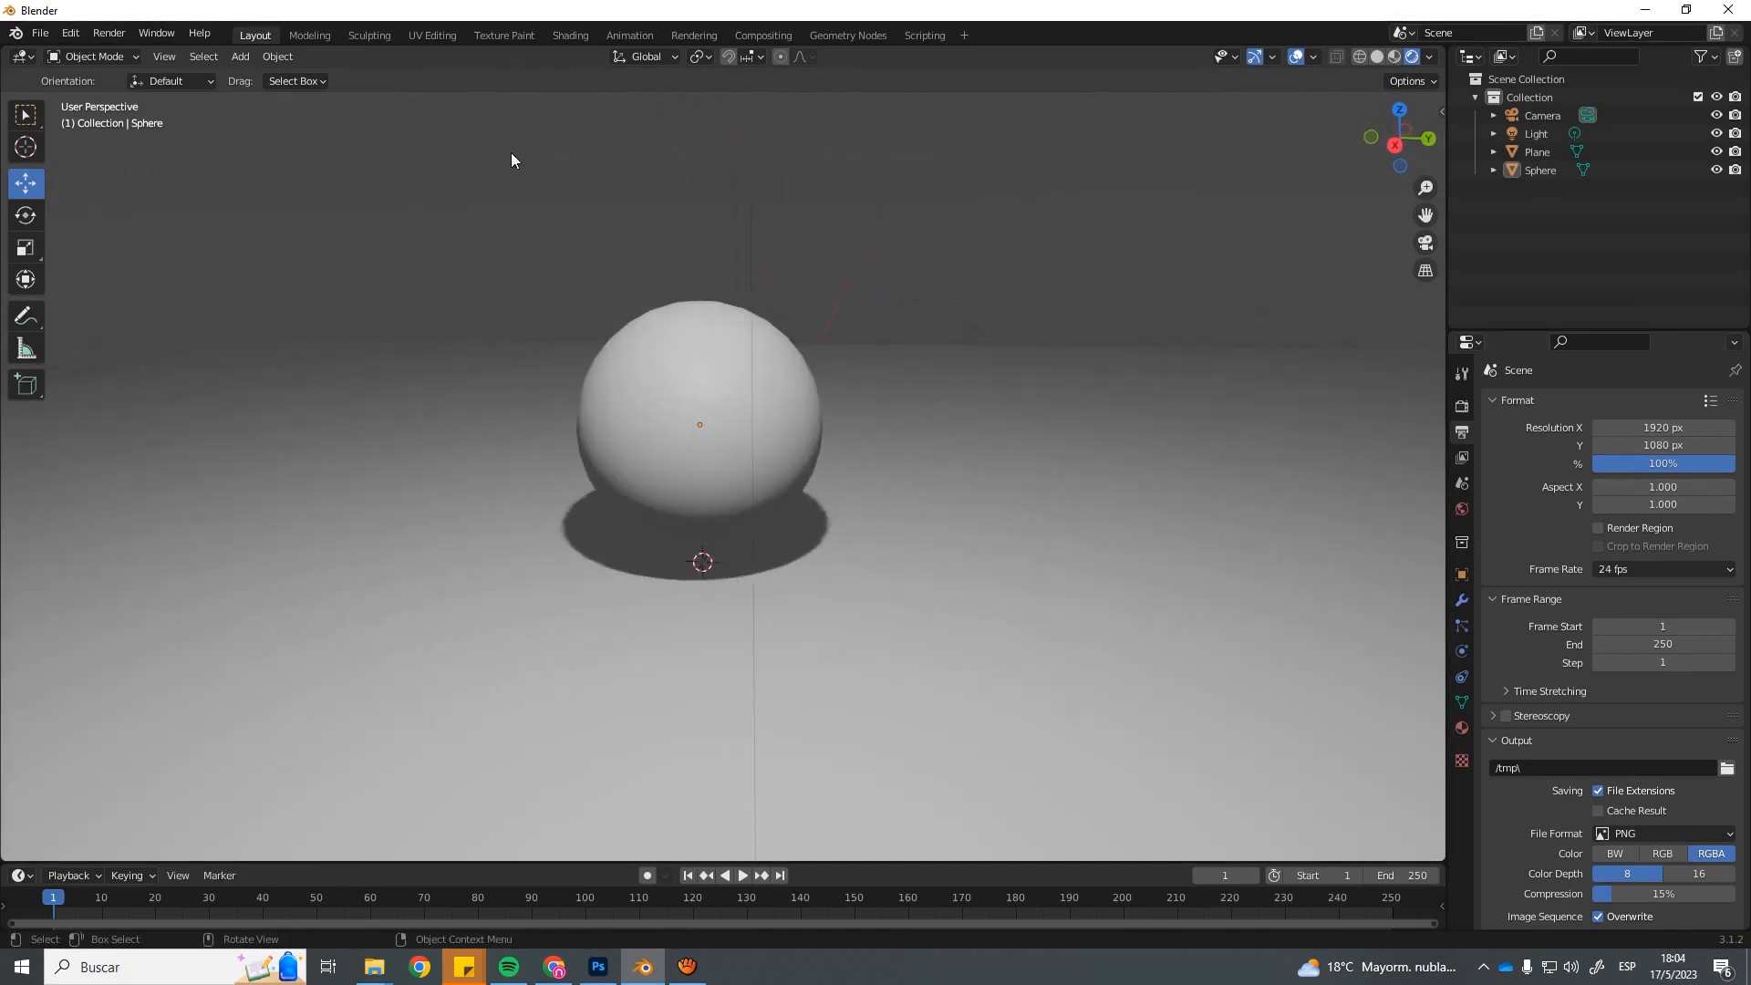
click(108, 32)
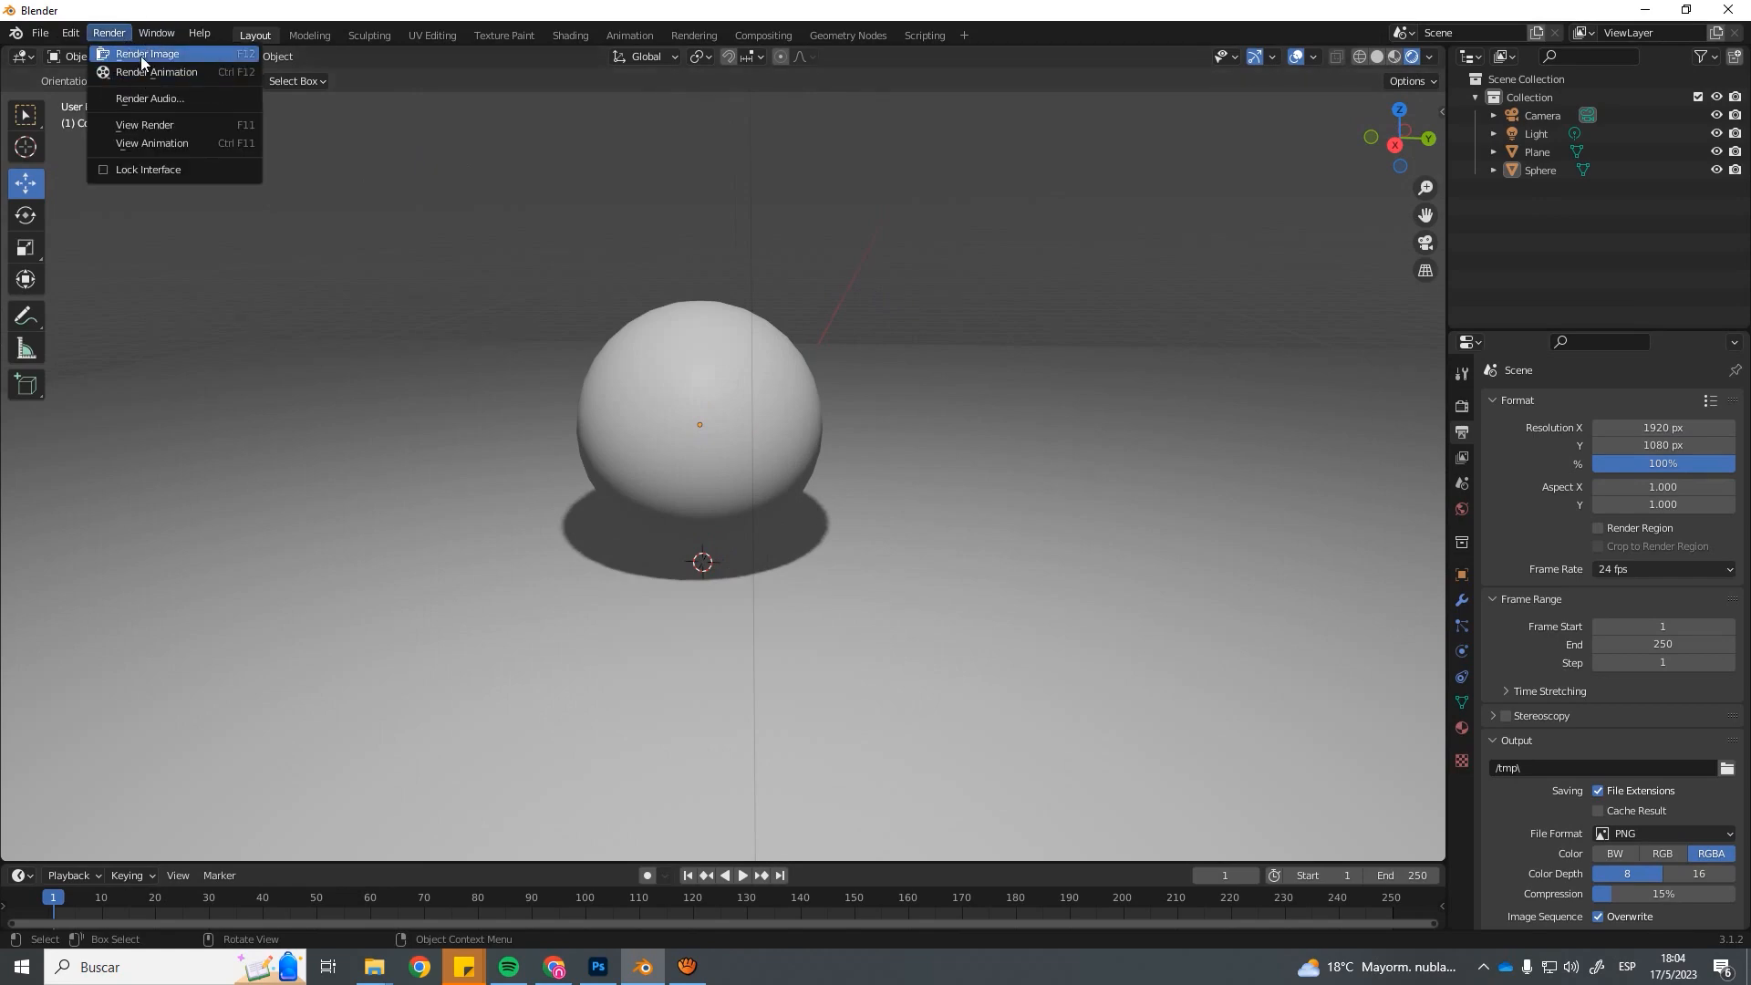
click(141, 56)
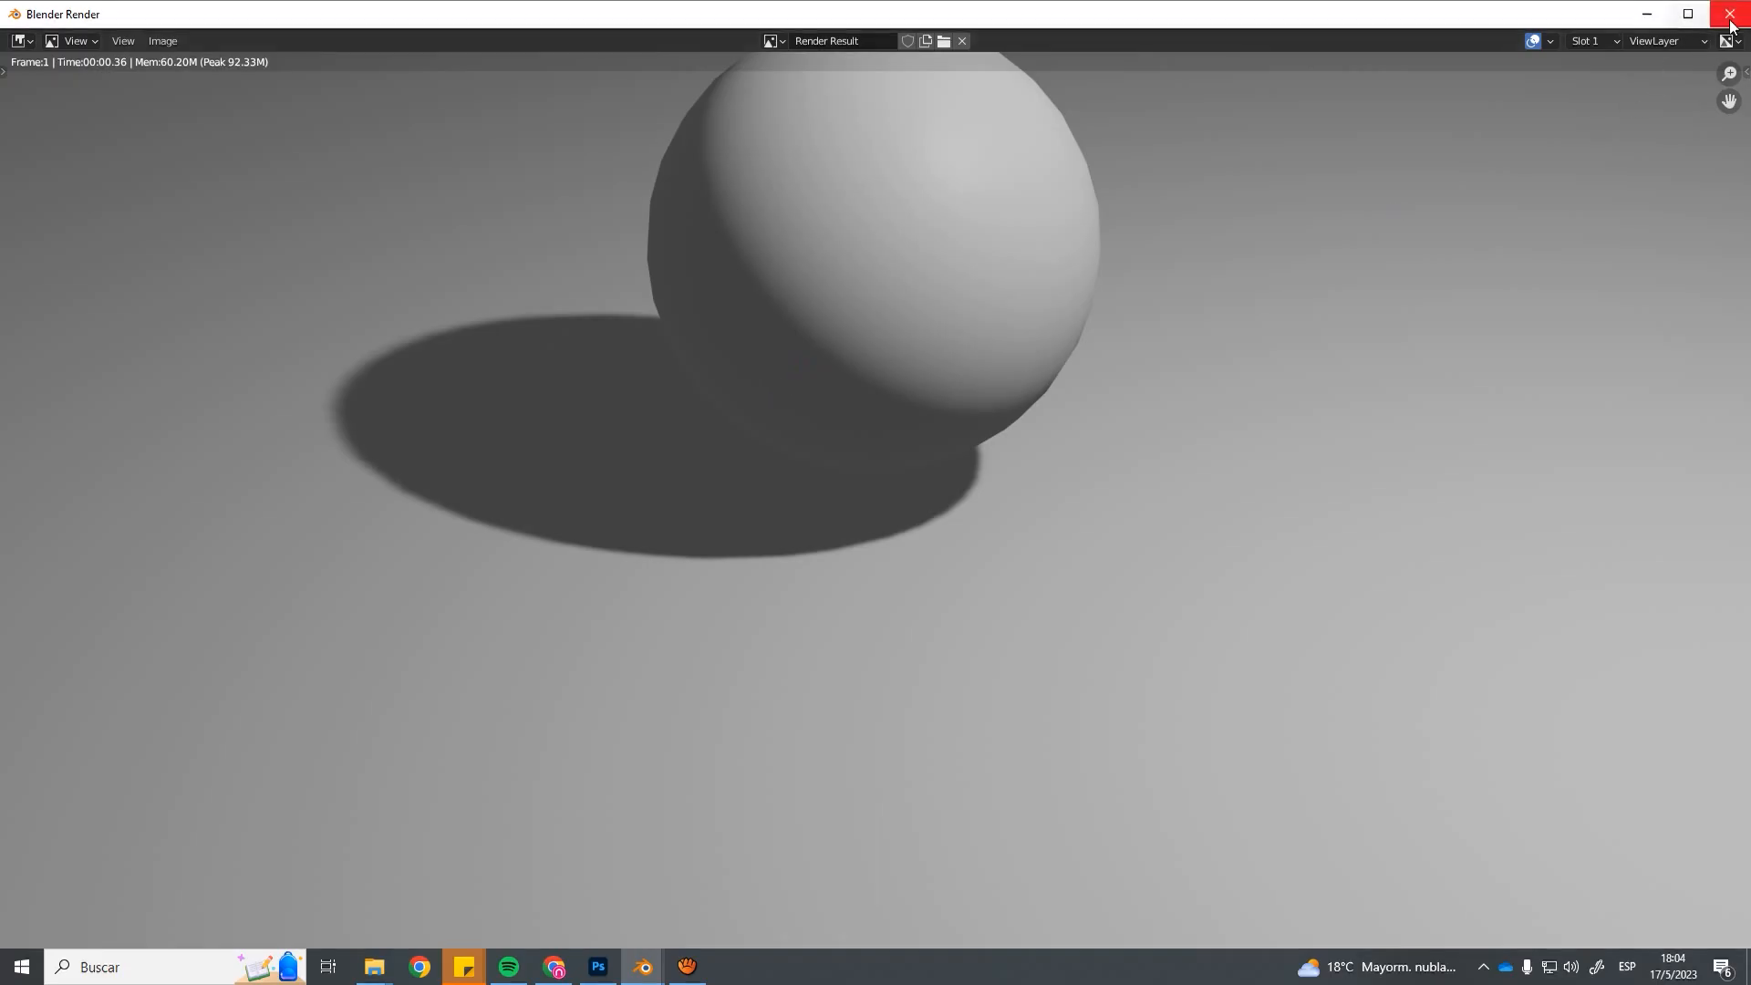
key(Escape)
Move the camera to about Y -5.75 m and Z 5.67 m, and look through it.
scroll(853, 461, down, 4)
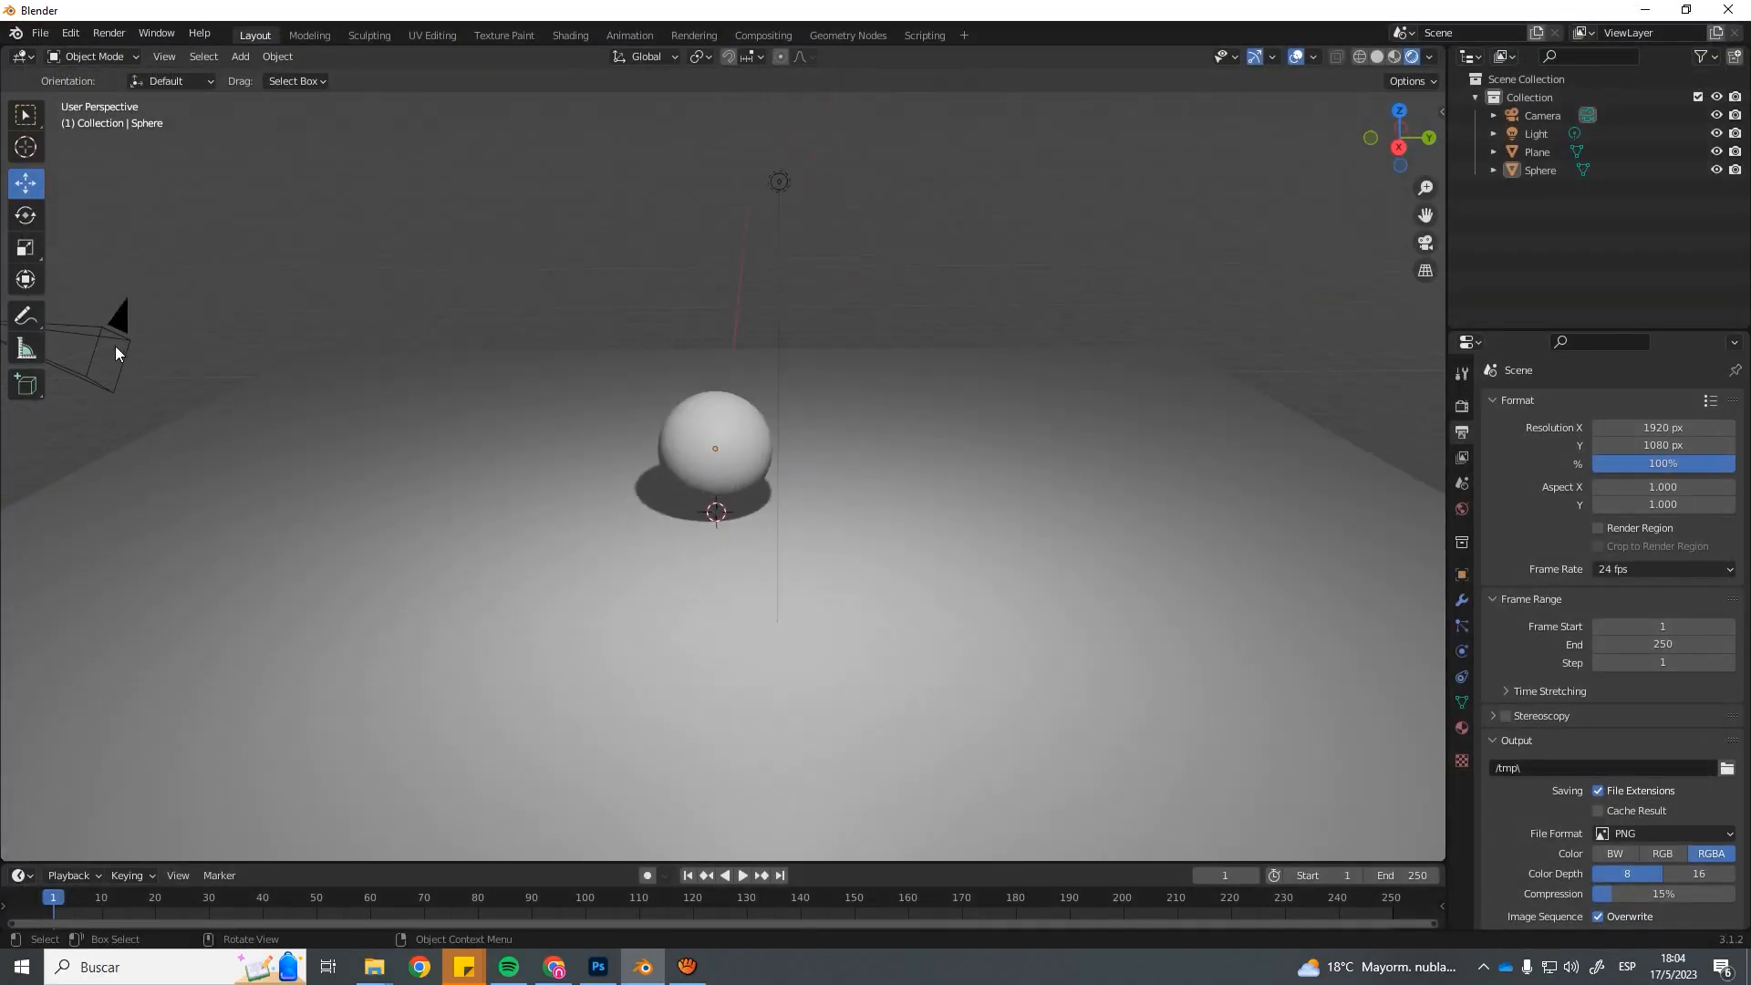
click(115, 353)
middle_drag(711, 343, 766, 343)
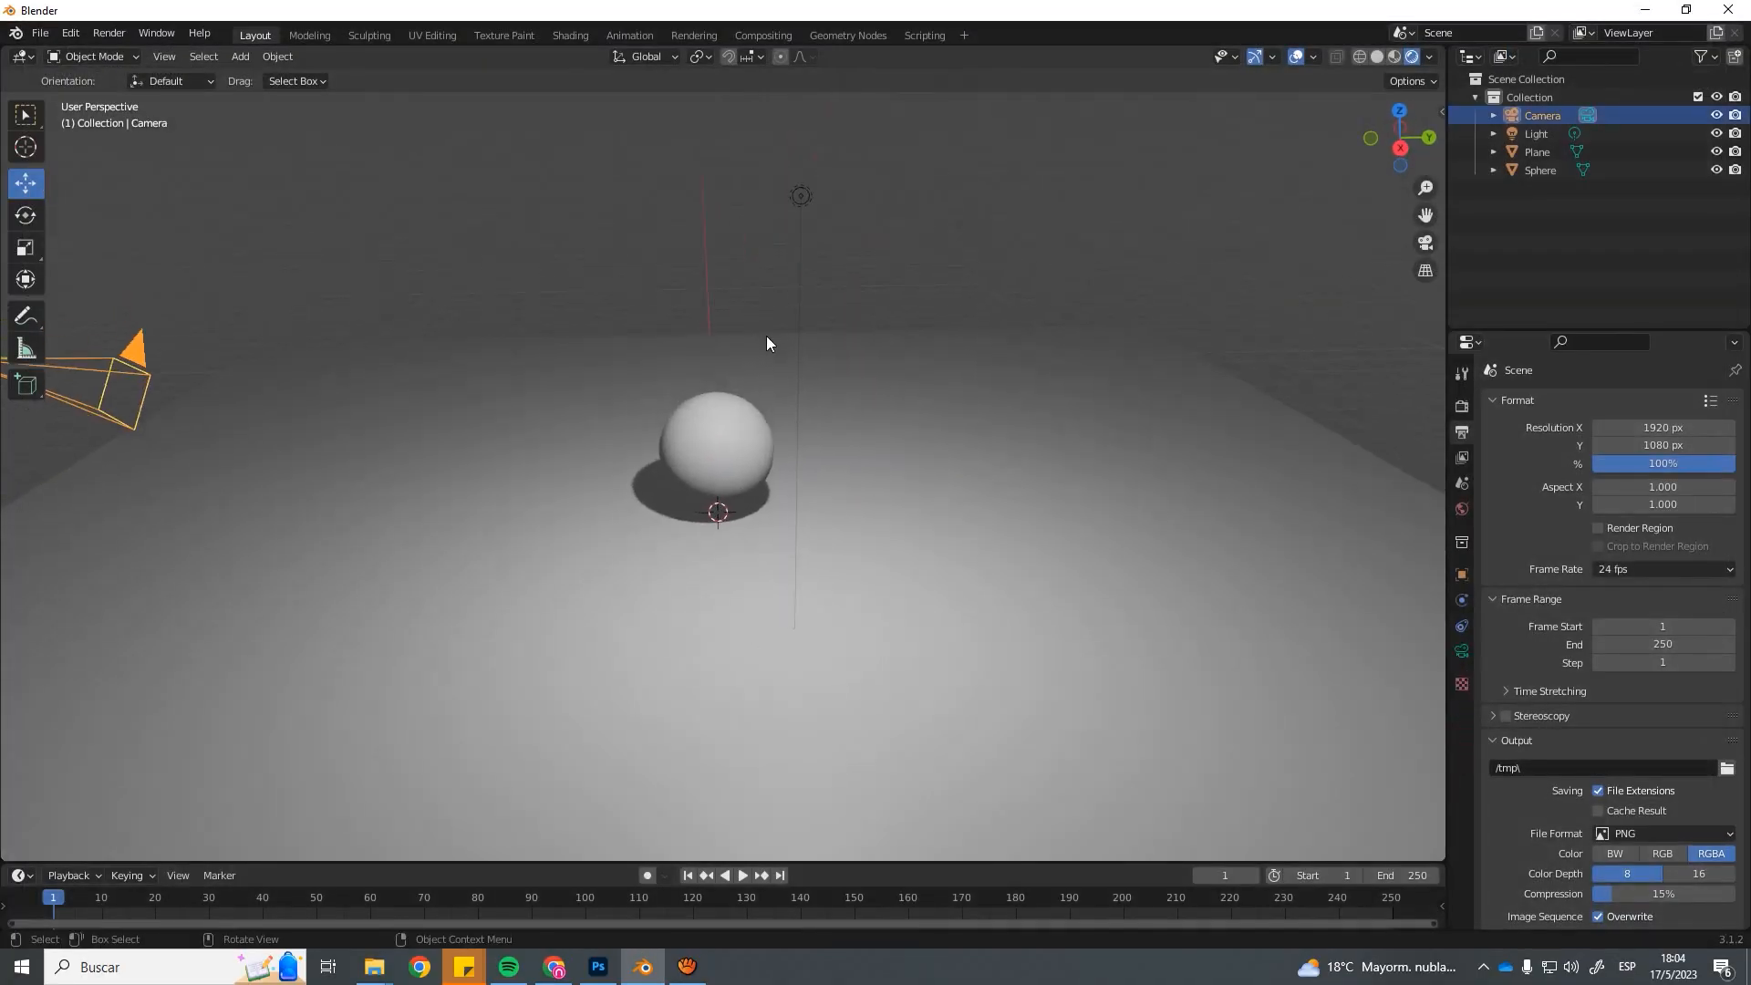
click(1443, 111)
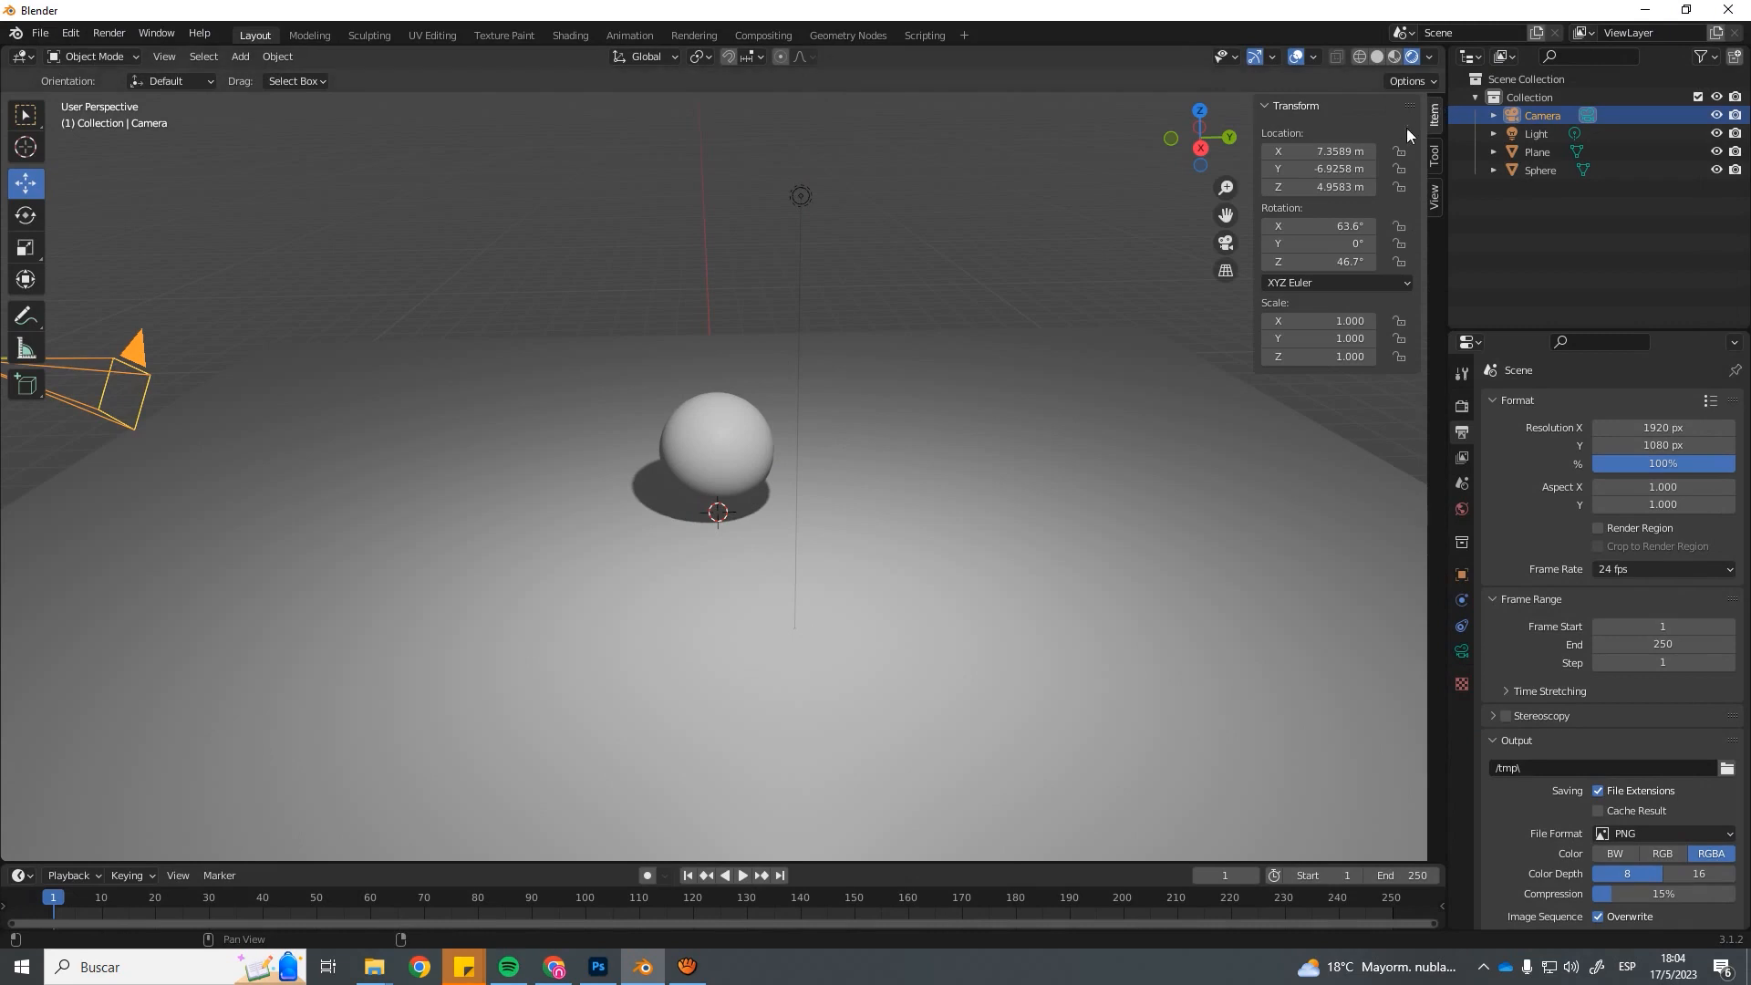
scroll(454, 354, down, 3)
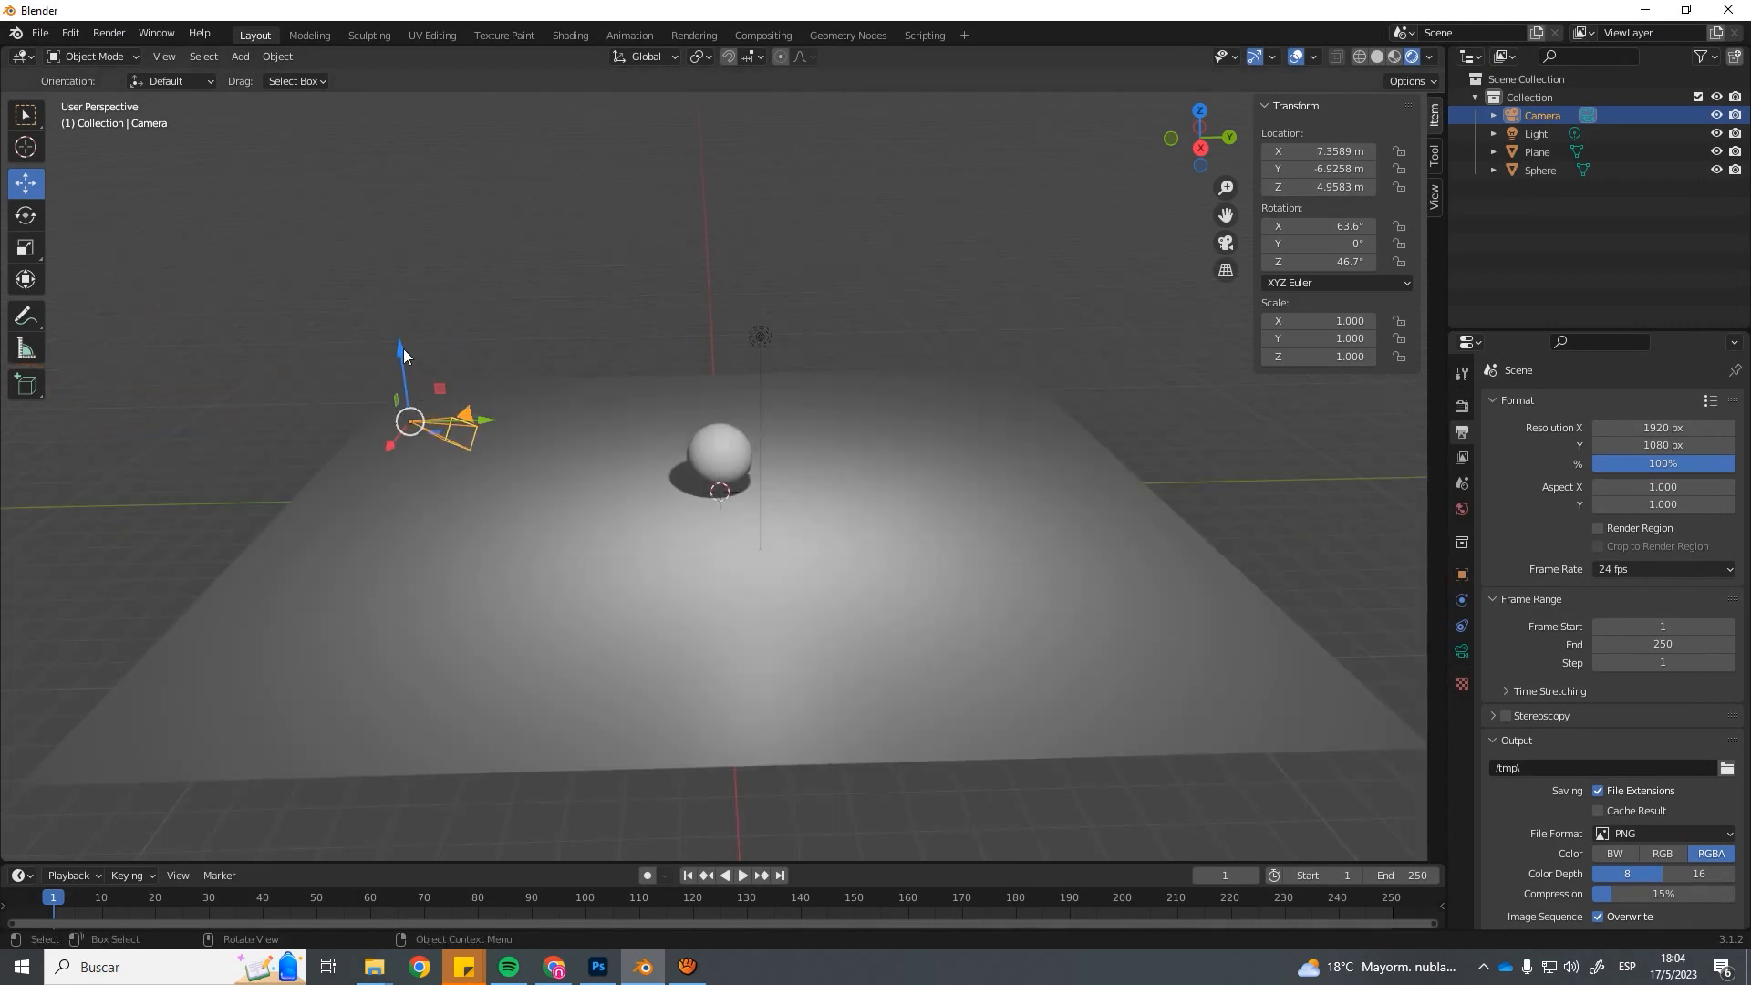
drag(403, 348, 403, 319)
drag(476, 376, 523, 364)
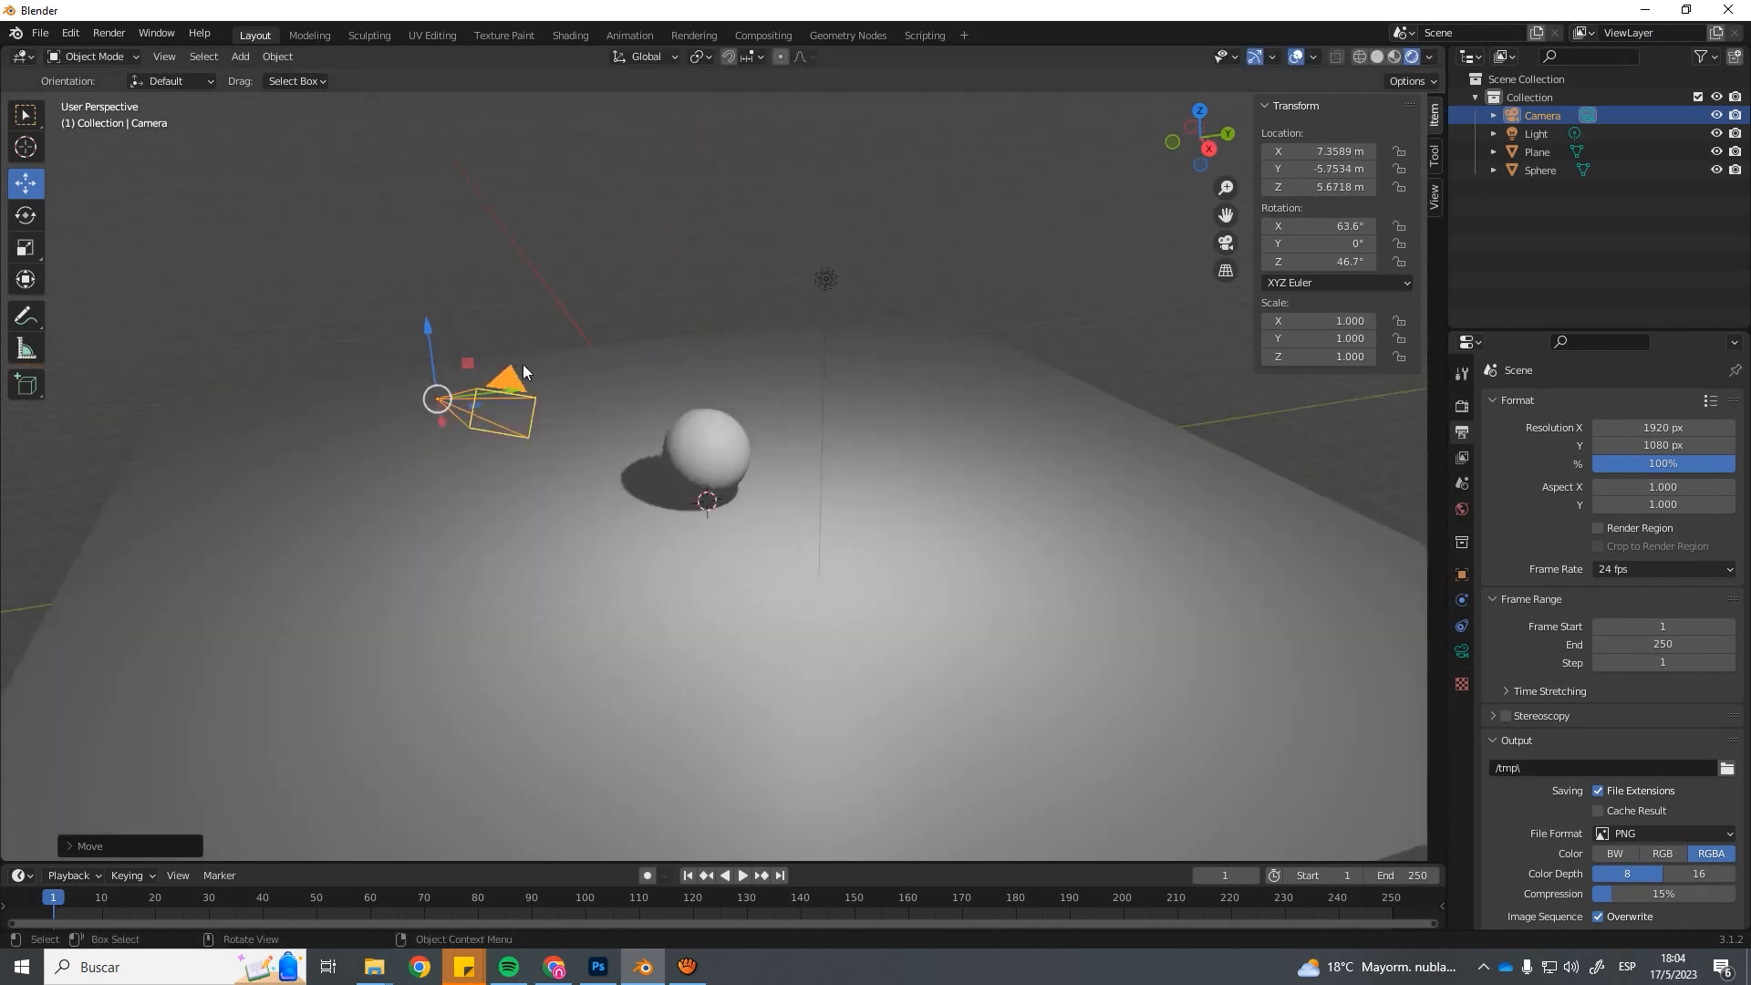
key(KP_0)
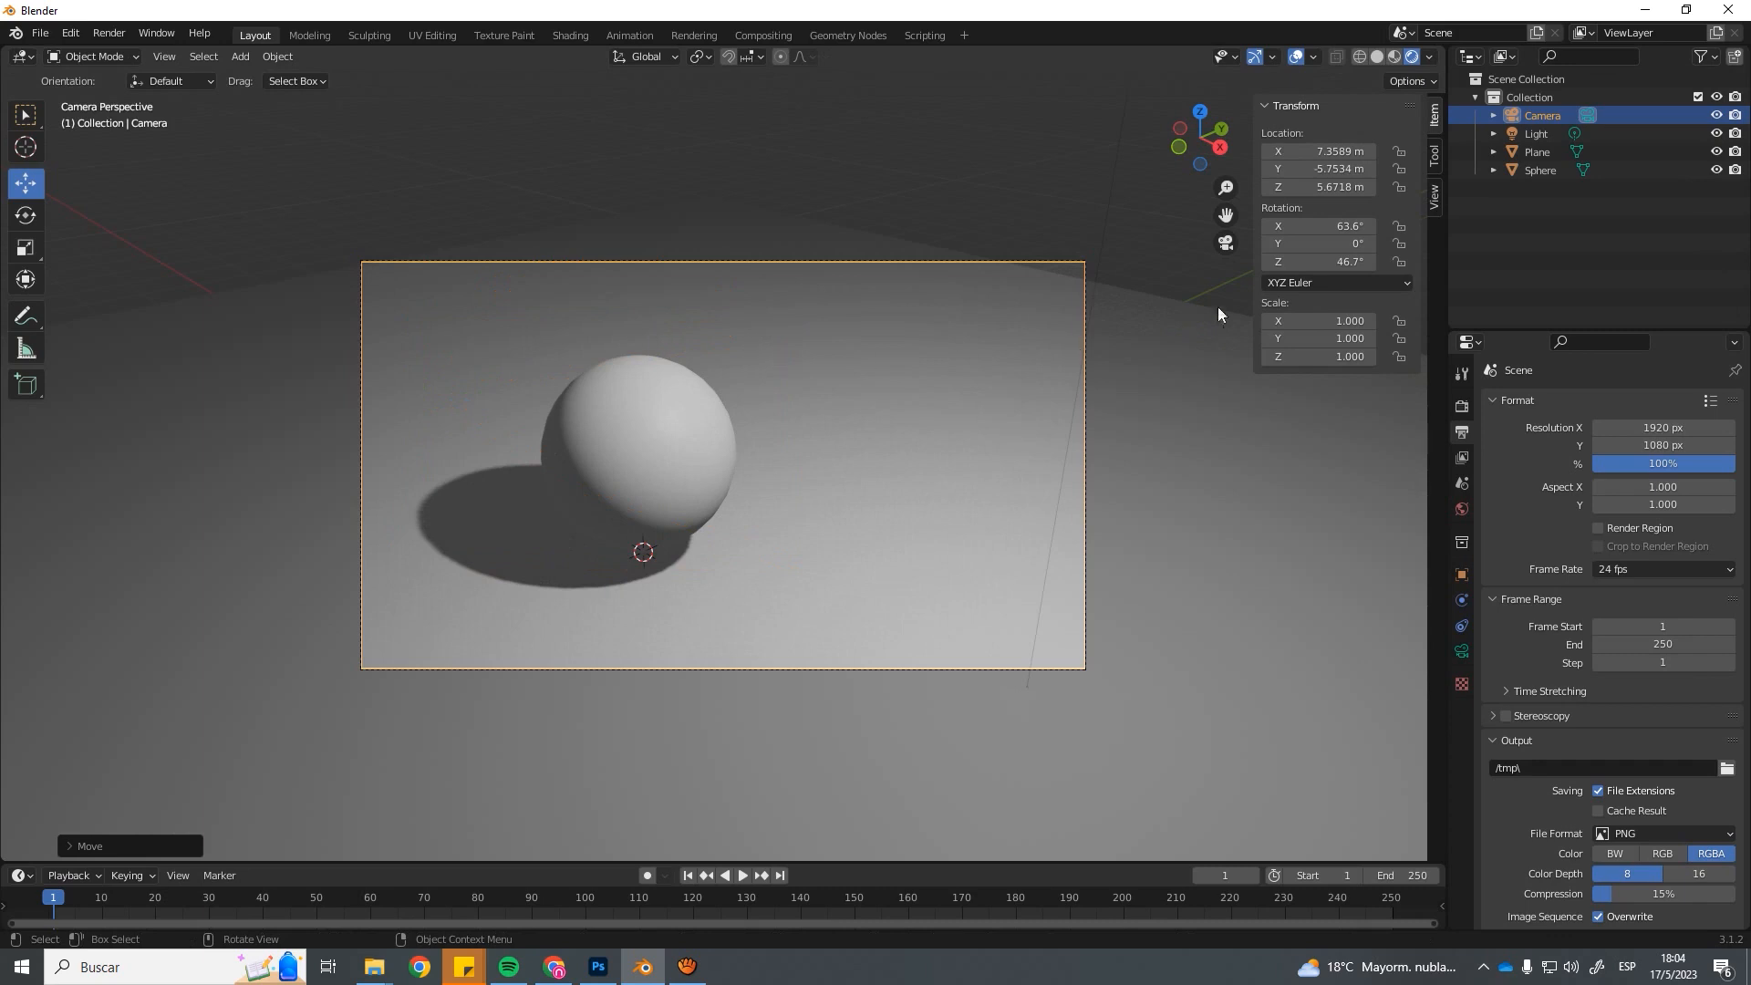
Lock the camera to the view, reframe it farther back with the whole sphere near the centre of the frame, and release the lock.
click(1434, 197)
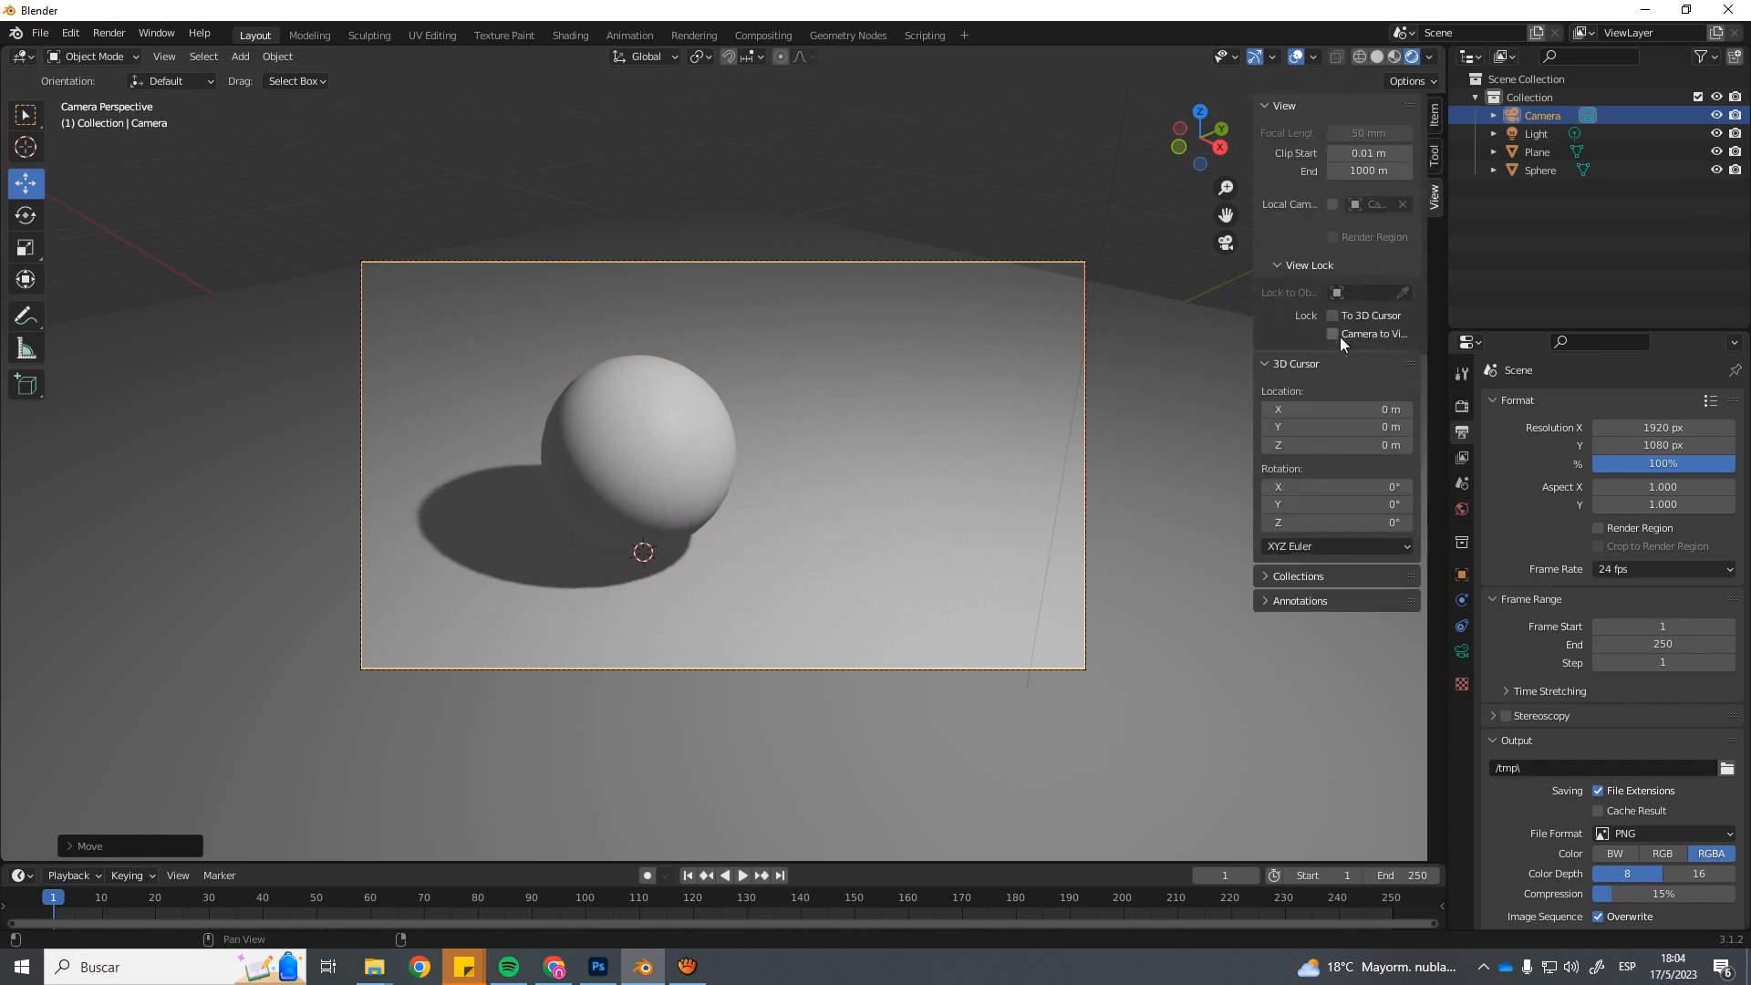
click(1334, 336)
scroll(850, 389, down, 5)
middle_drag(822, 391, 748, 370)
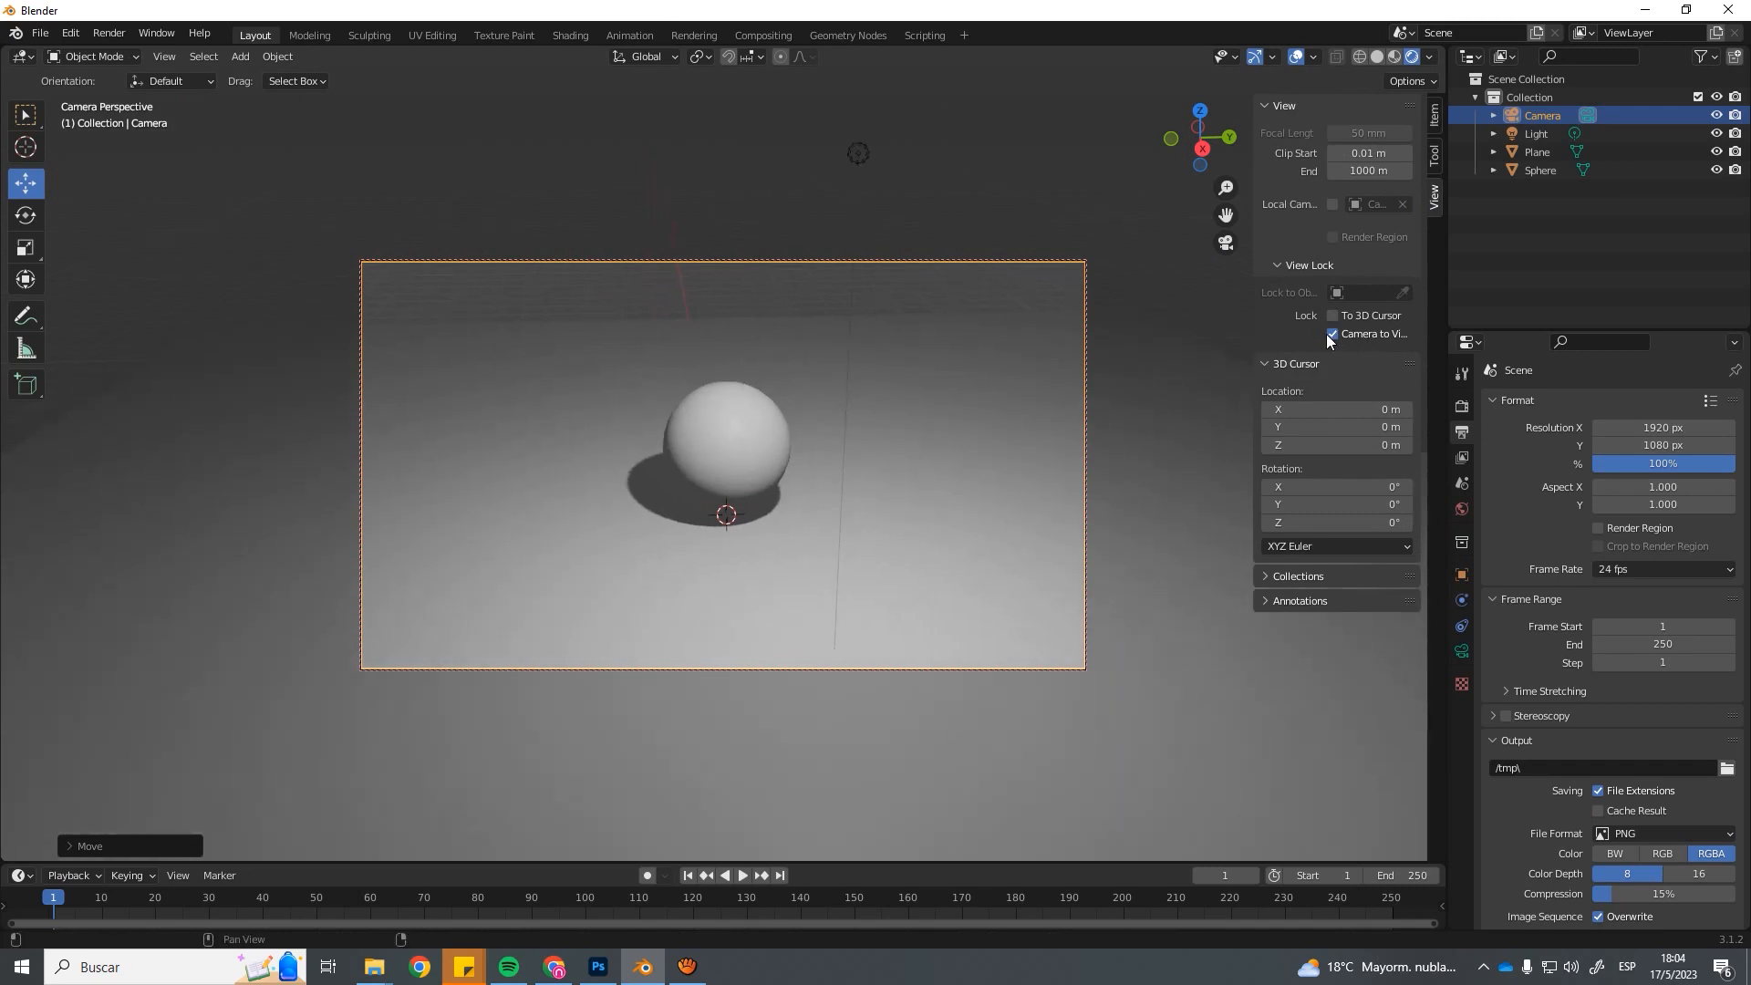
click(1330, 338)
Leave the camera view, render a still image with the new framing, and close the render result.
middle_drag(1312, 337, 847, 277)
scroll(847, 277, down, 9)
middle_drag(695, 343, 834, 321)
scroll(791, 321, up, 6)
click(119, 34)
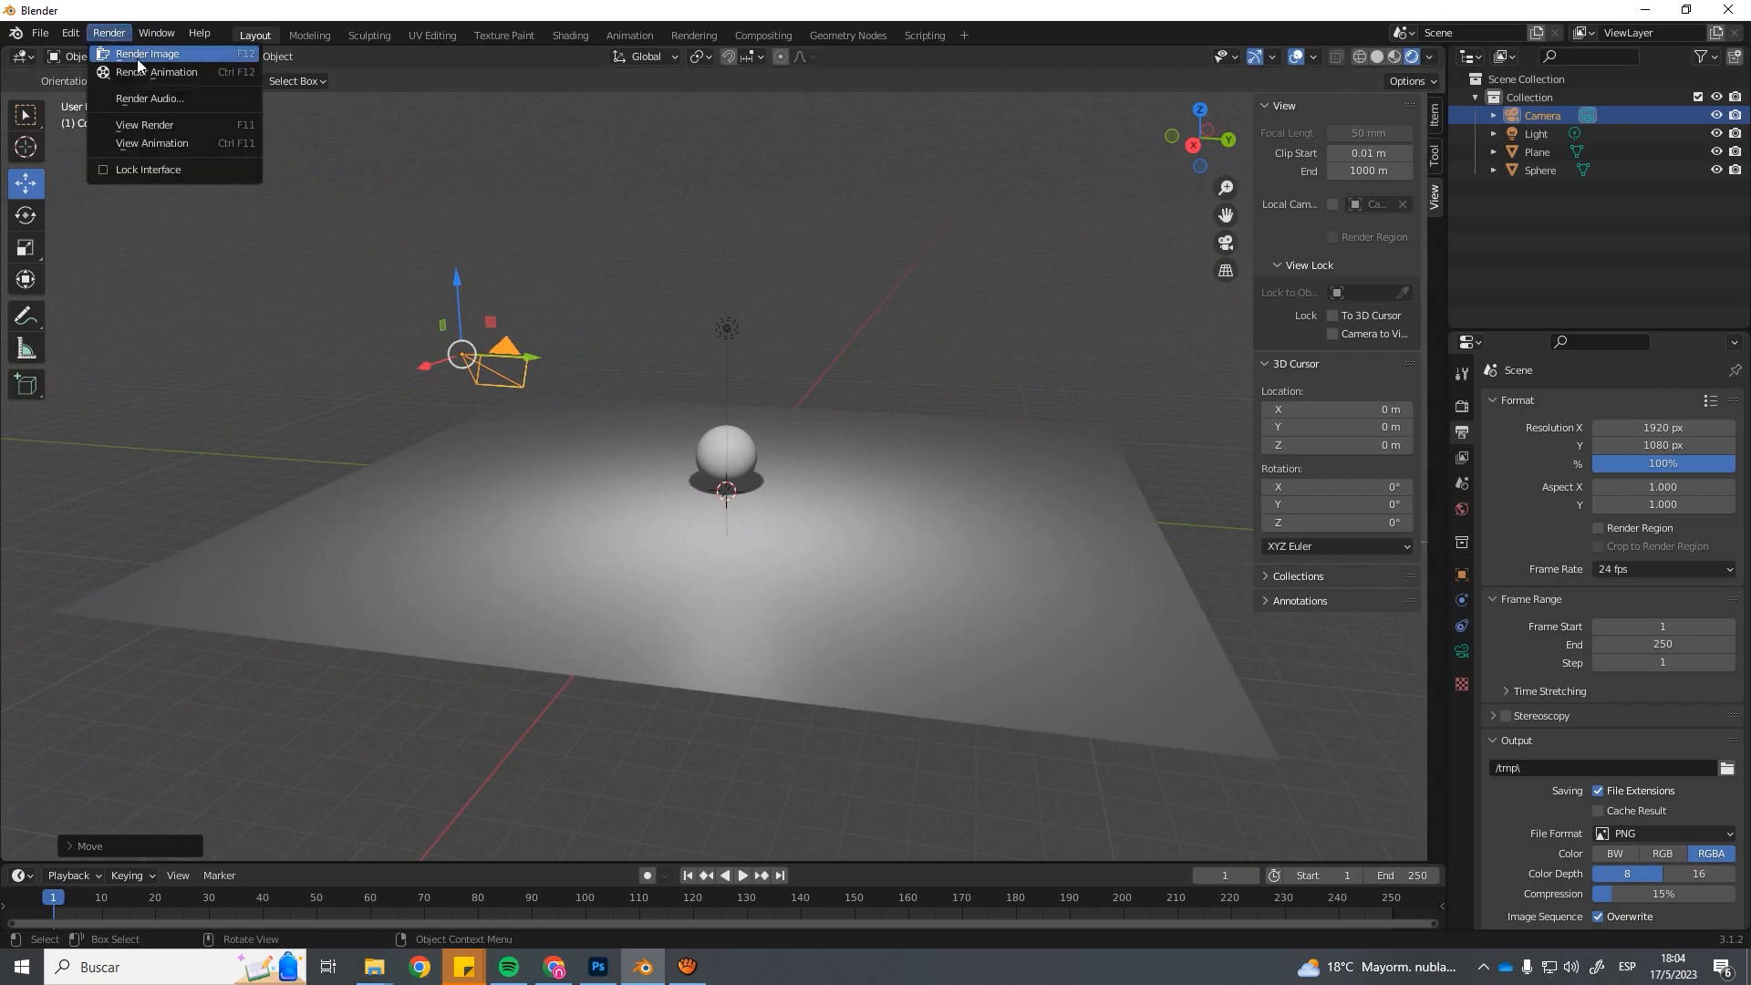
click(137, 54)
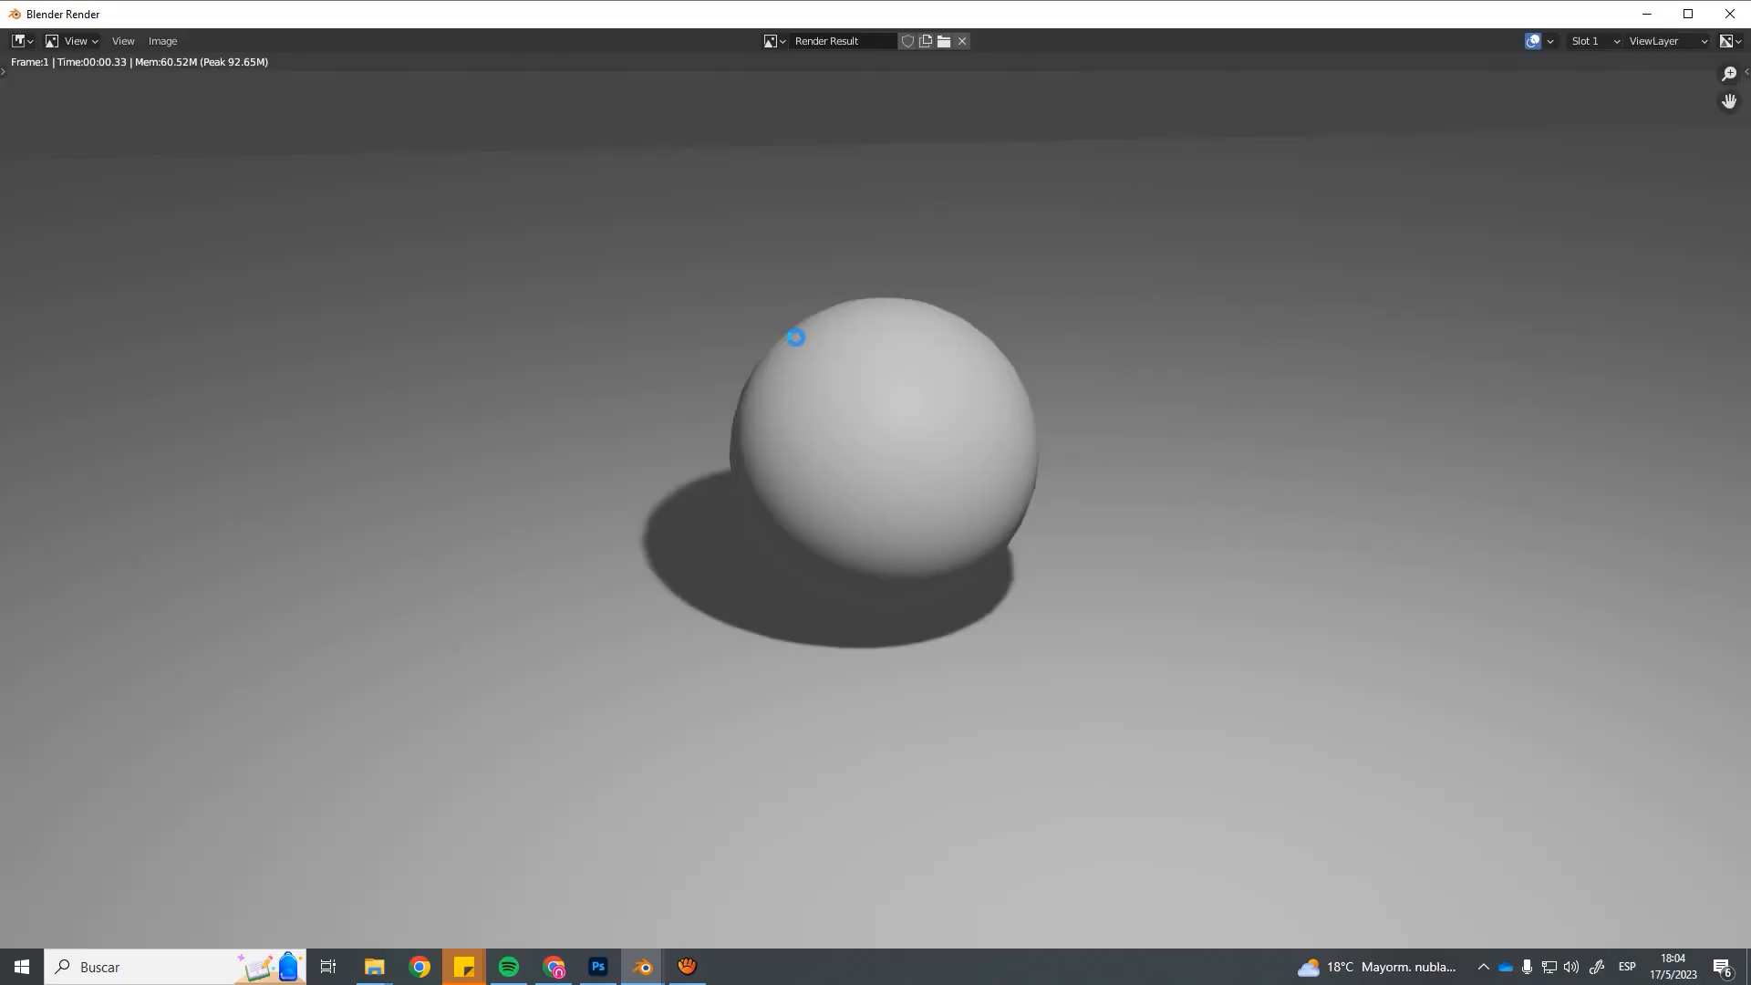
click(1731, 14)
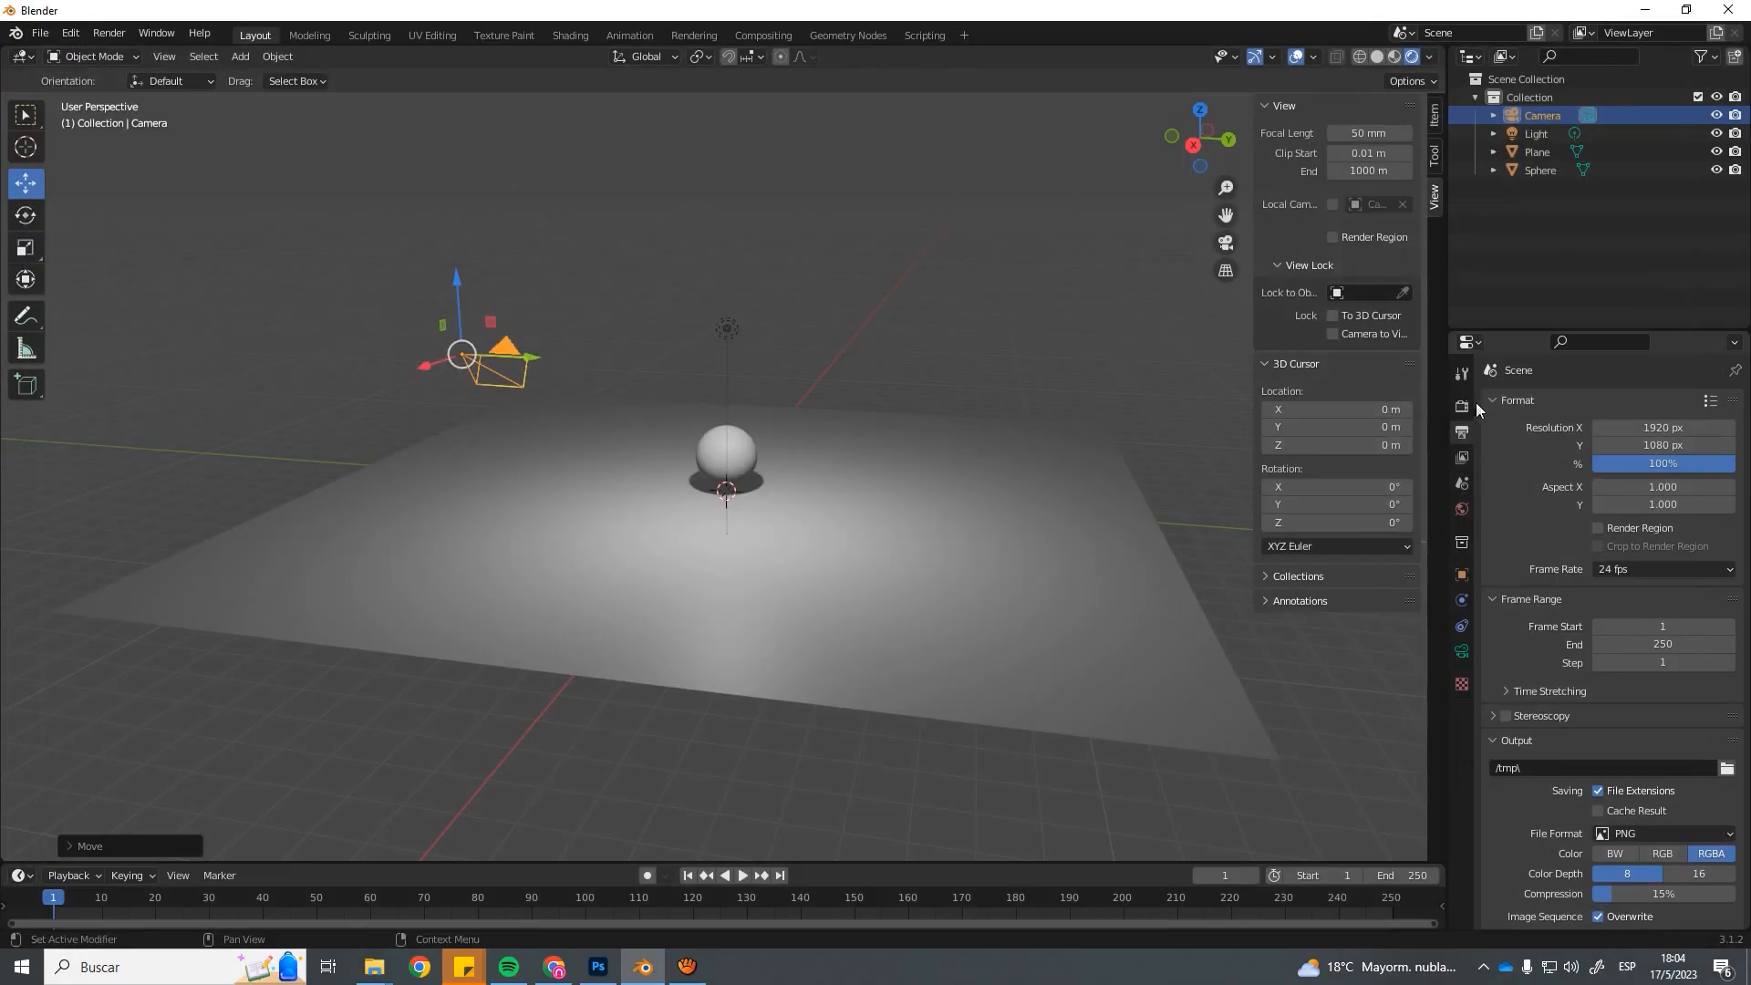
Check the horizontal and vertical render resolution values in the output format settings.
click(1661, 427)
click(1659, 447)
click(1659, 447)
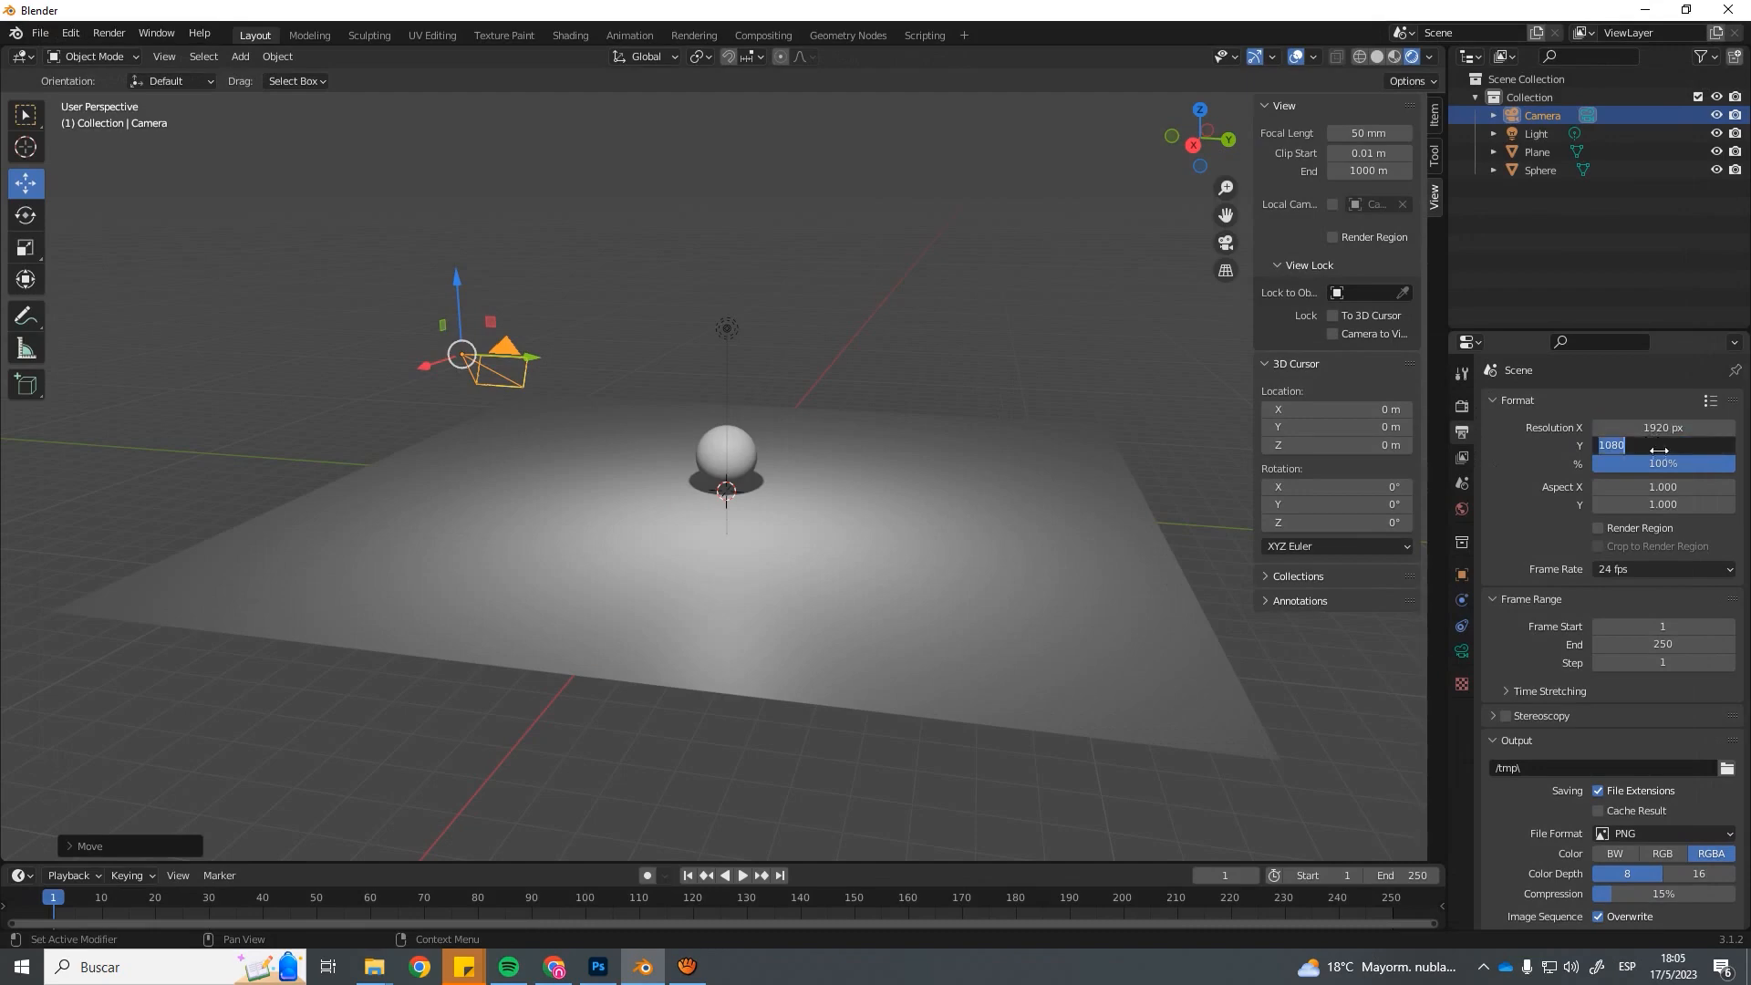
click(1658, 414)
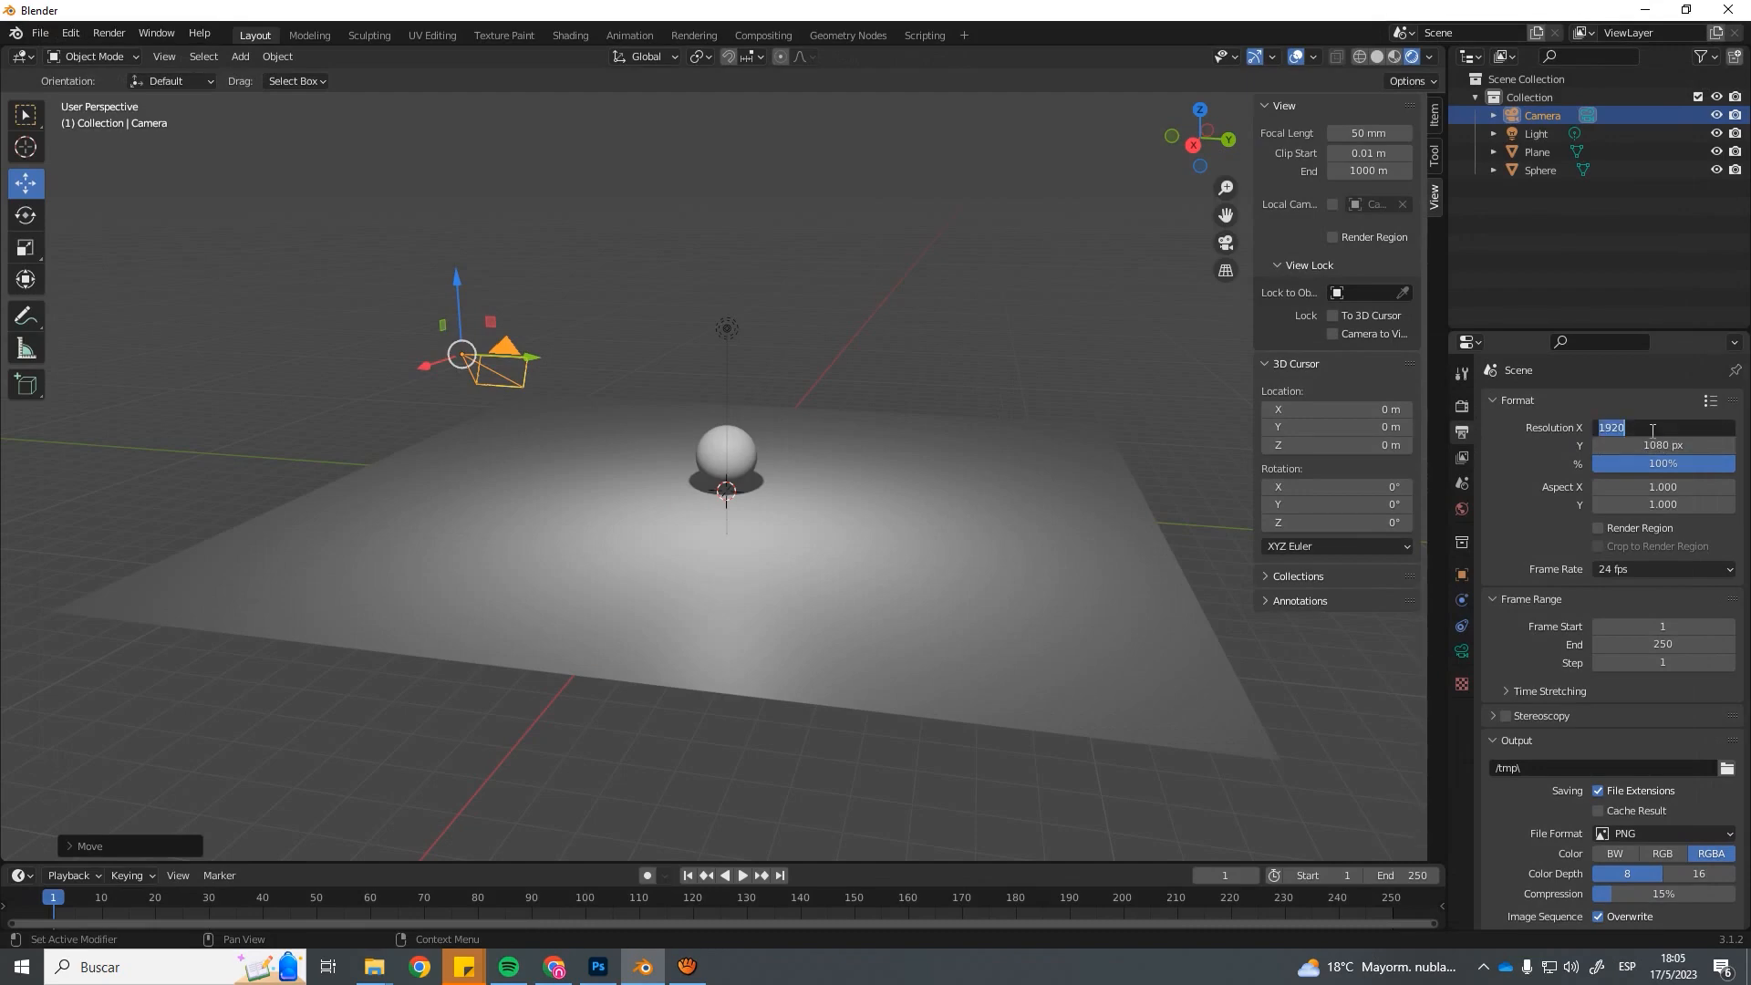
click(1652, 445)
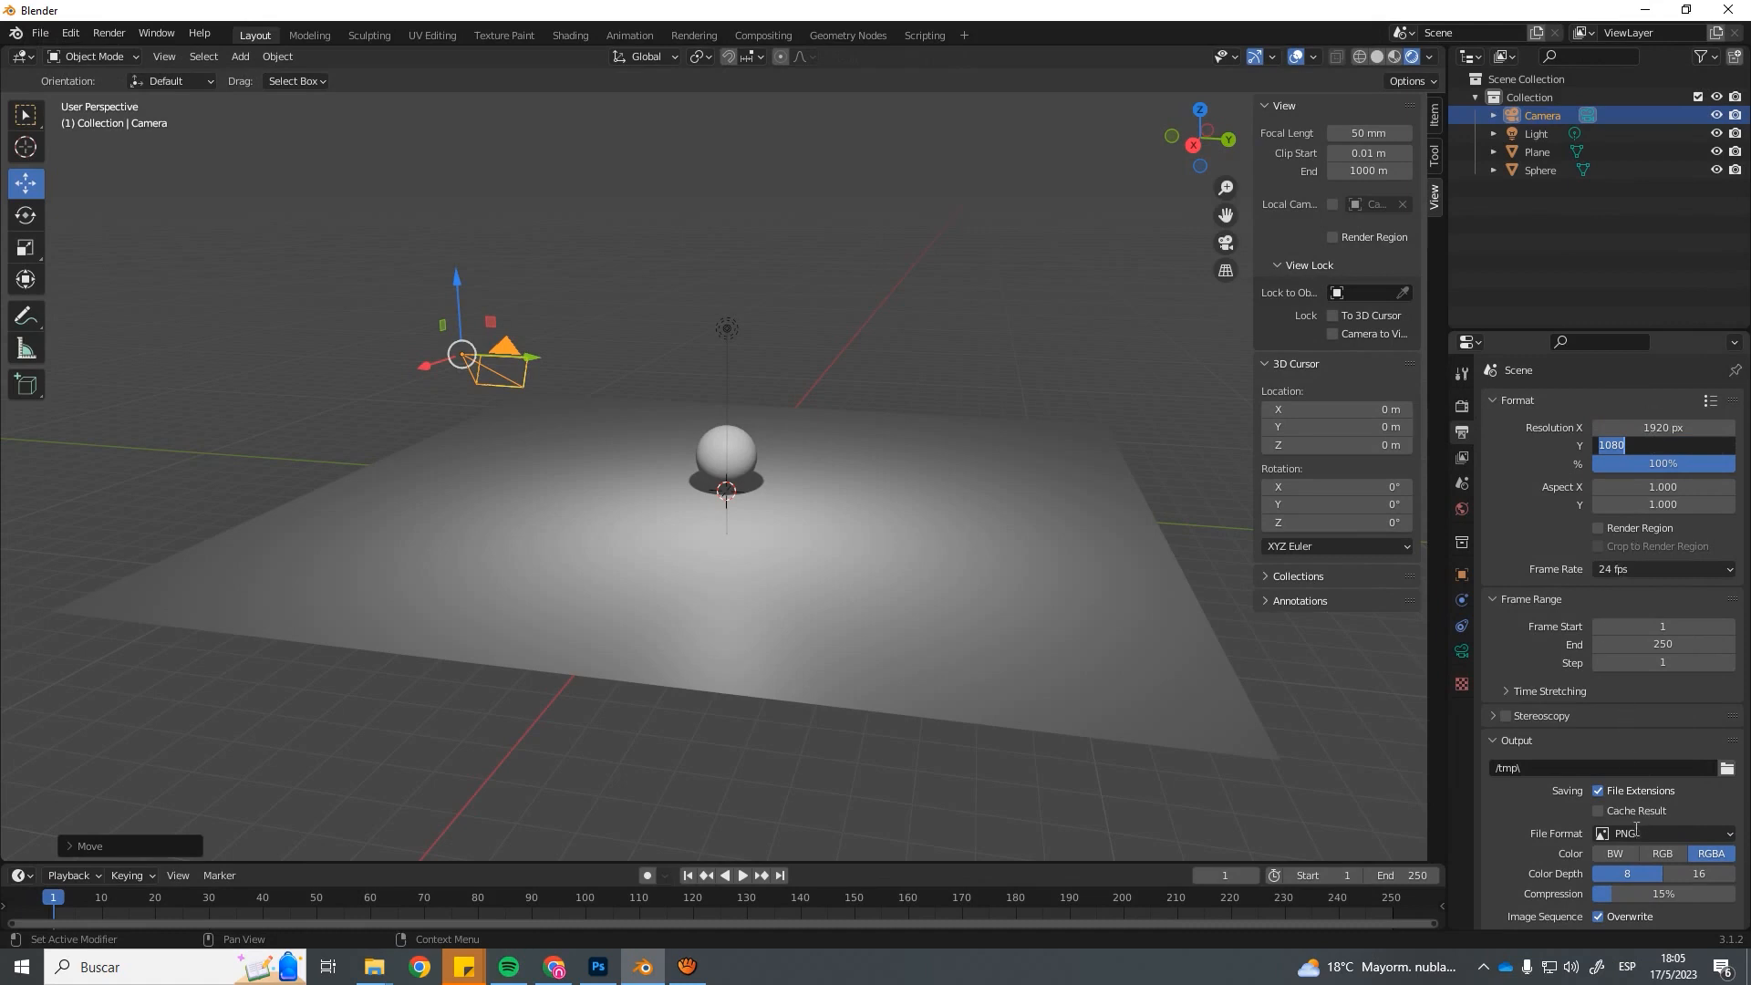
key(Return)
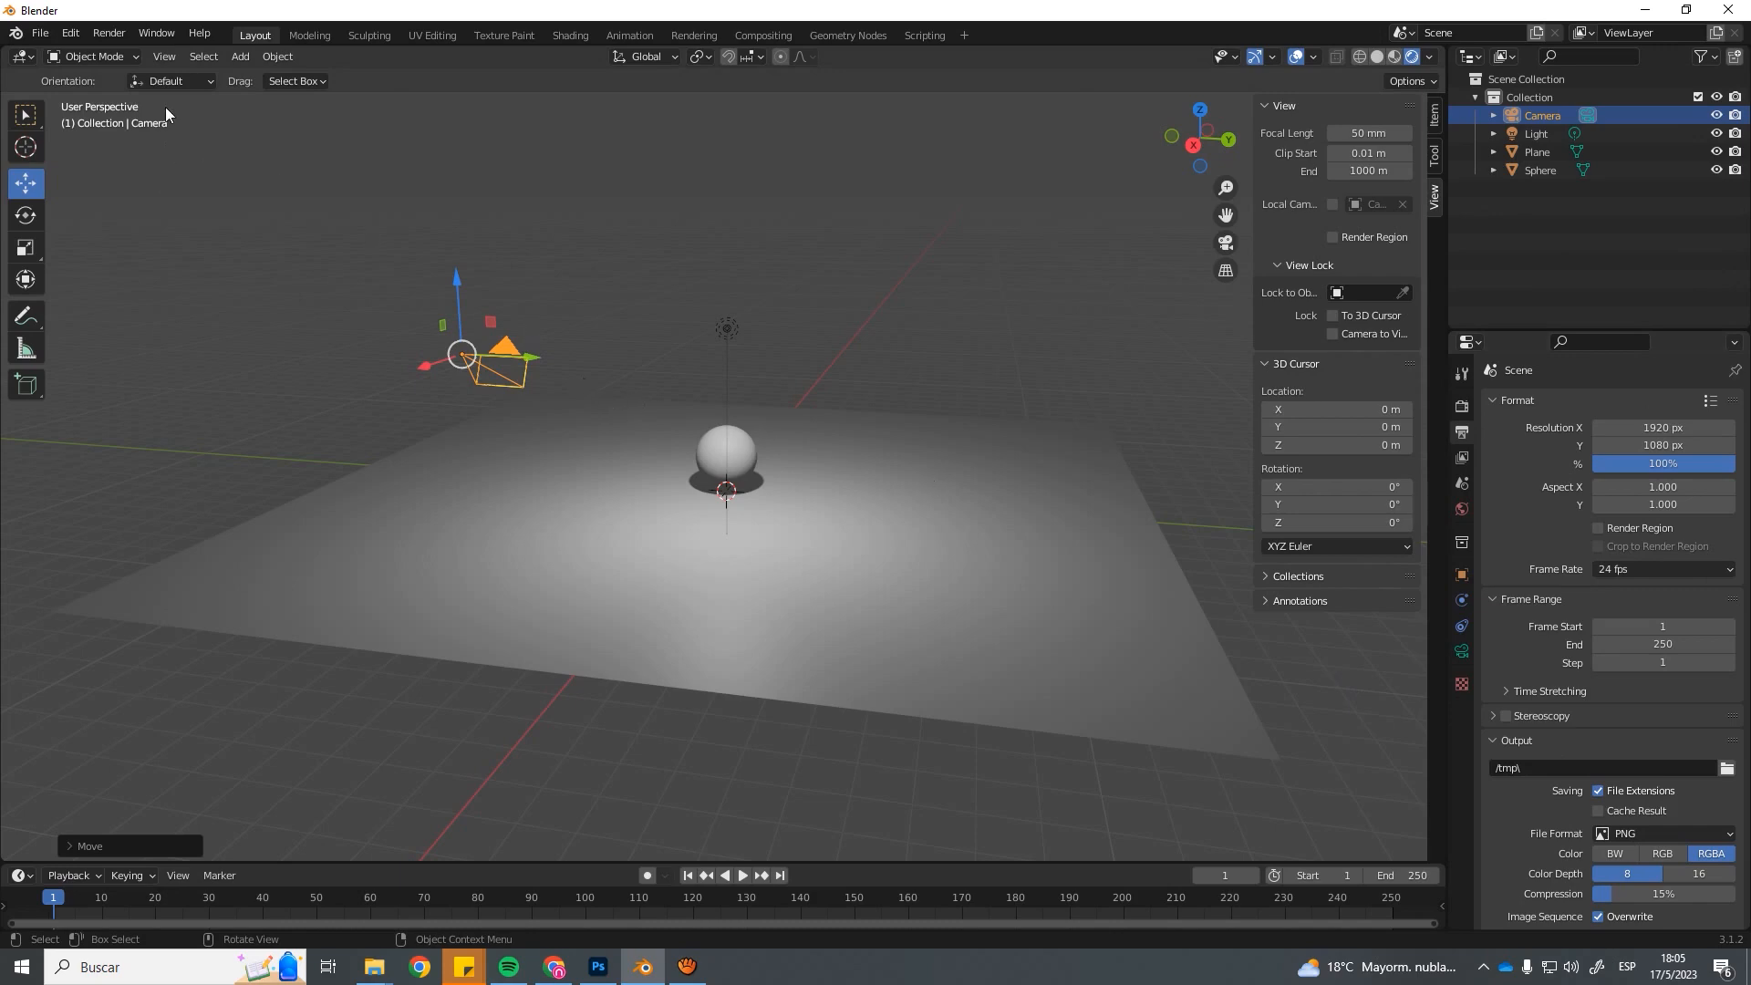
Render the still image again and view its Save As options, cancelling without saving and closing the render result.
click(108, 33)
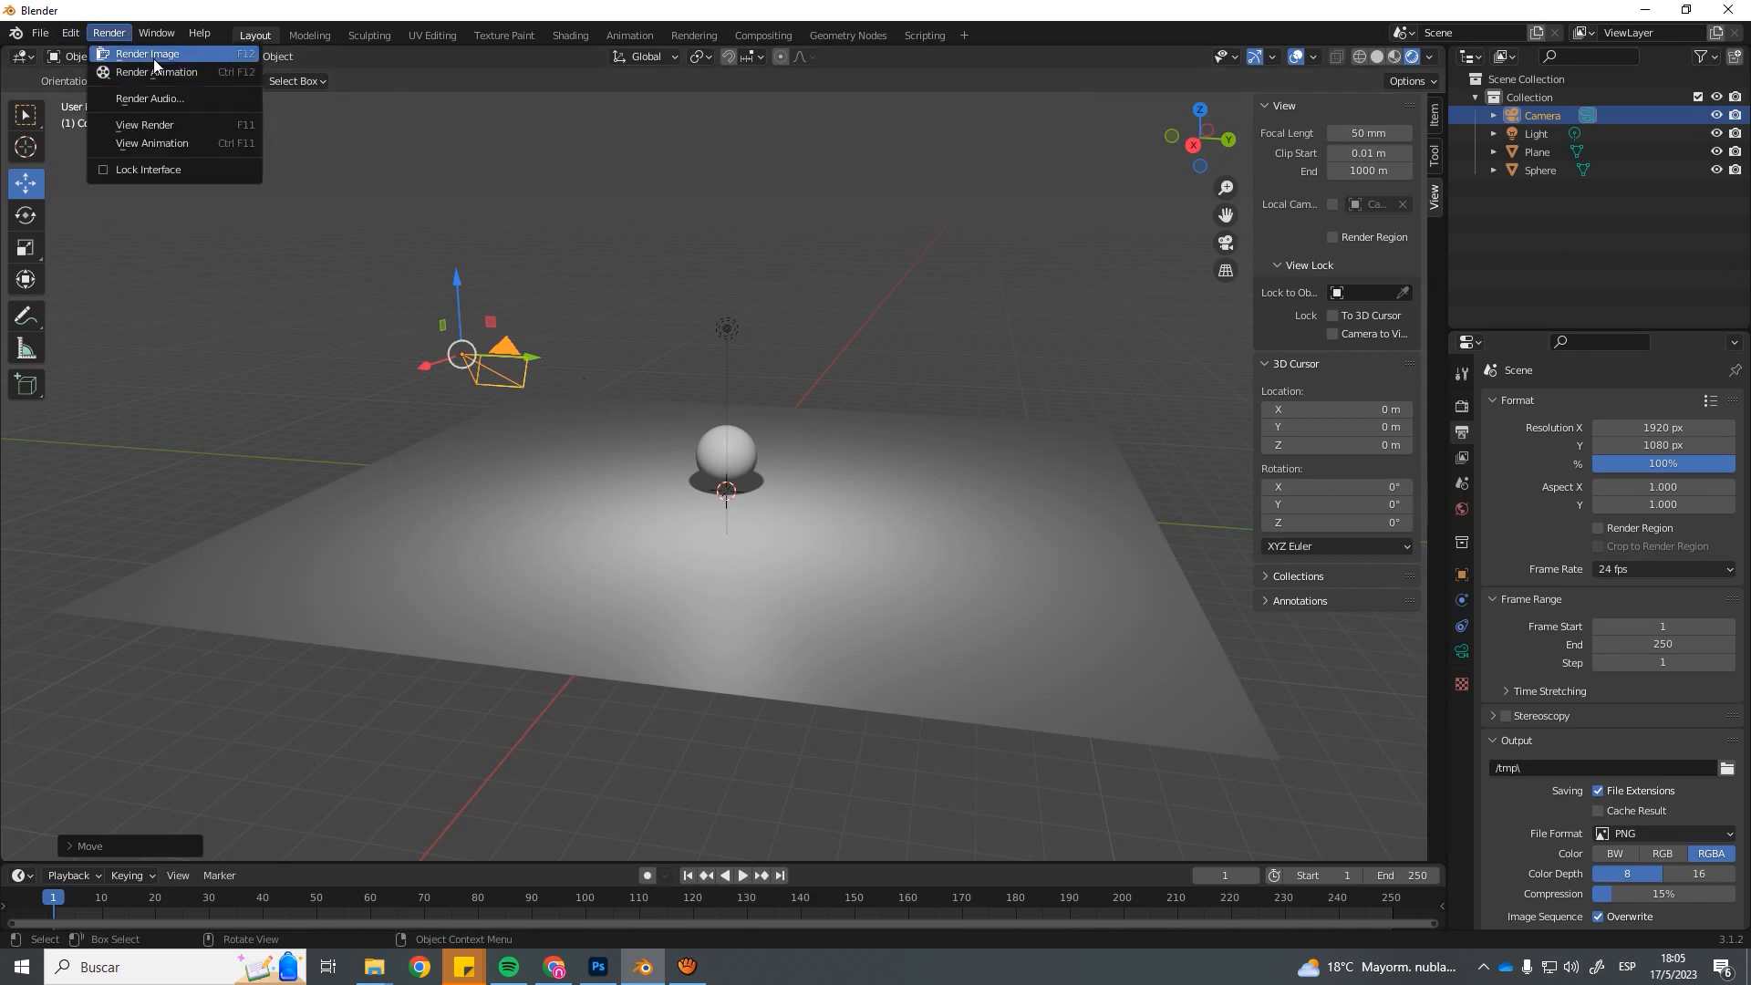
click(151, 55)
click(176, 40)
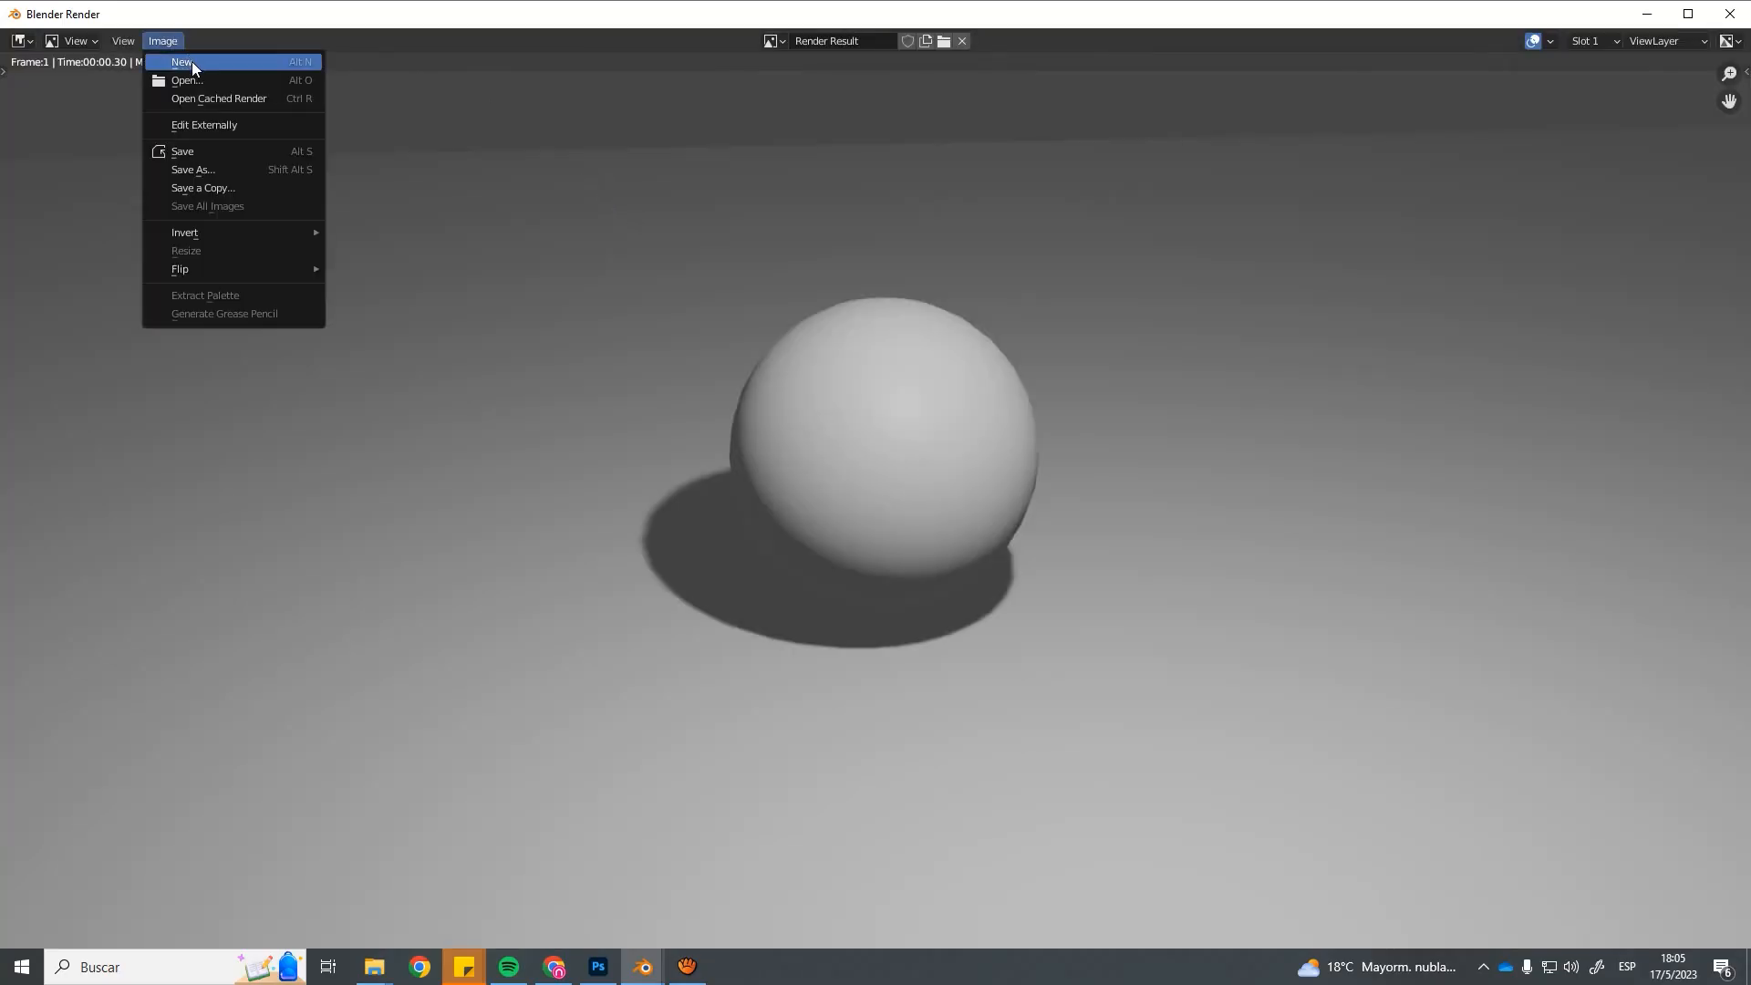
click(199, 167)
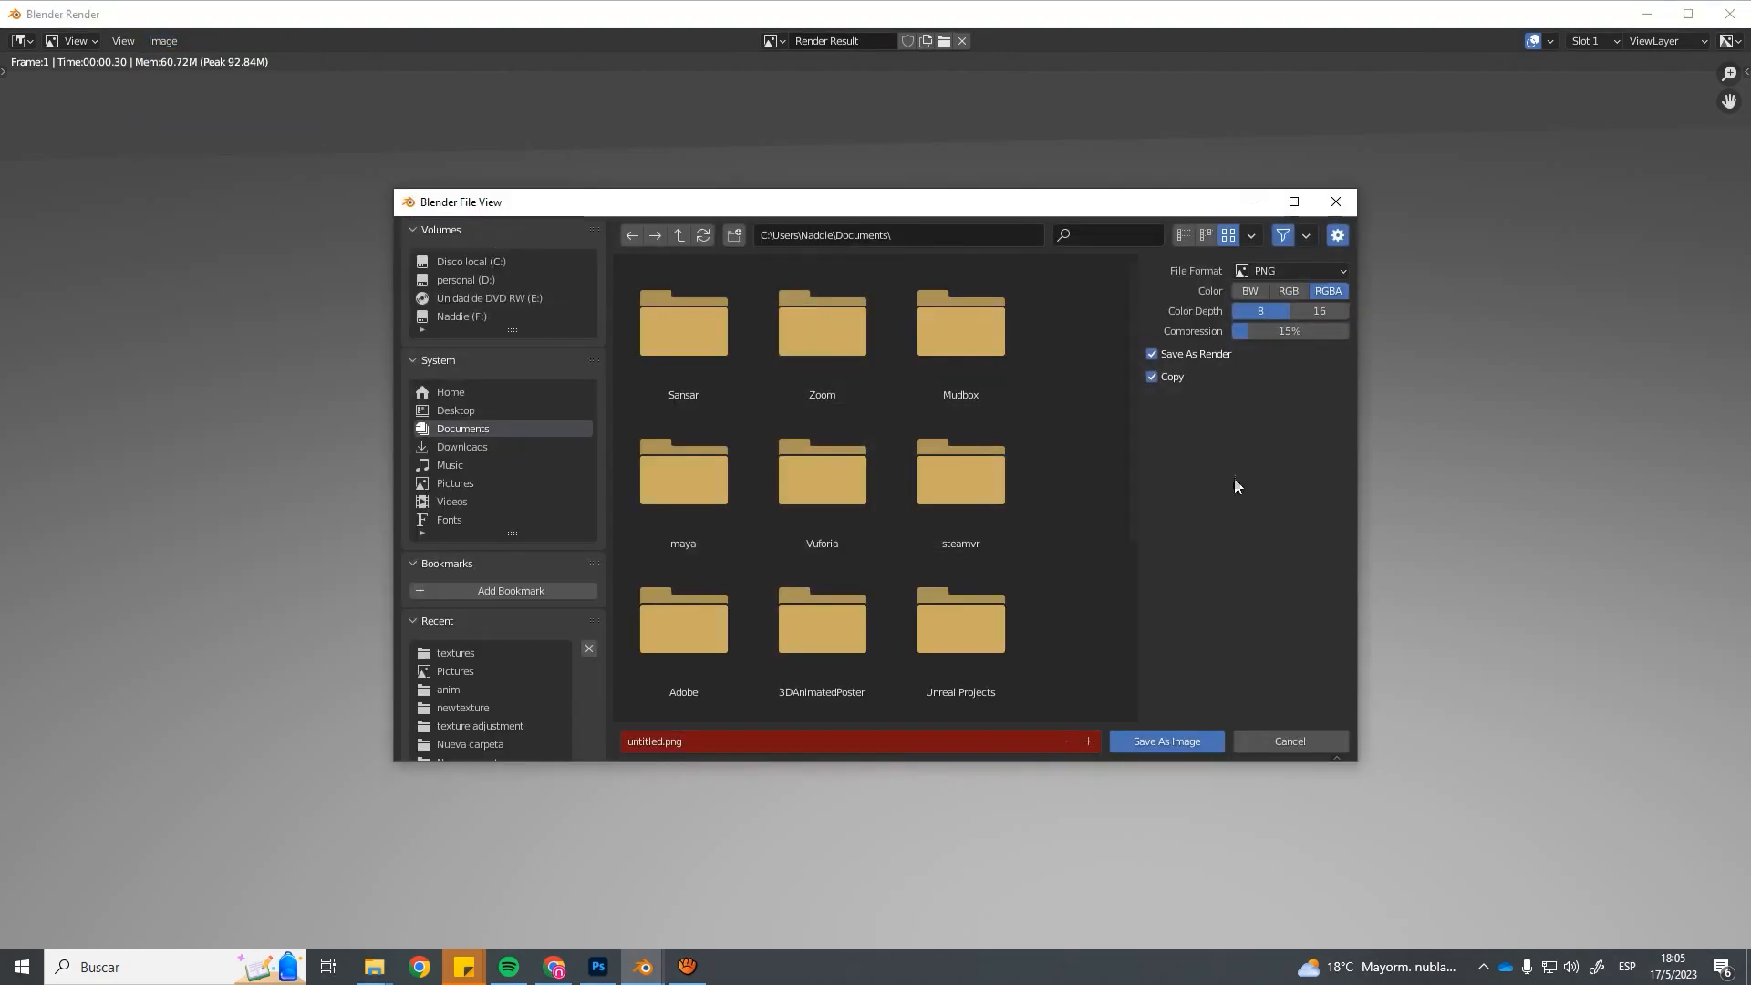
click(1304, 739)
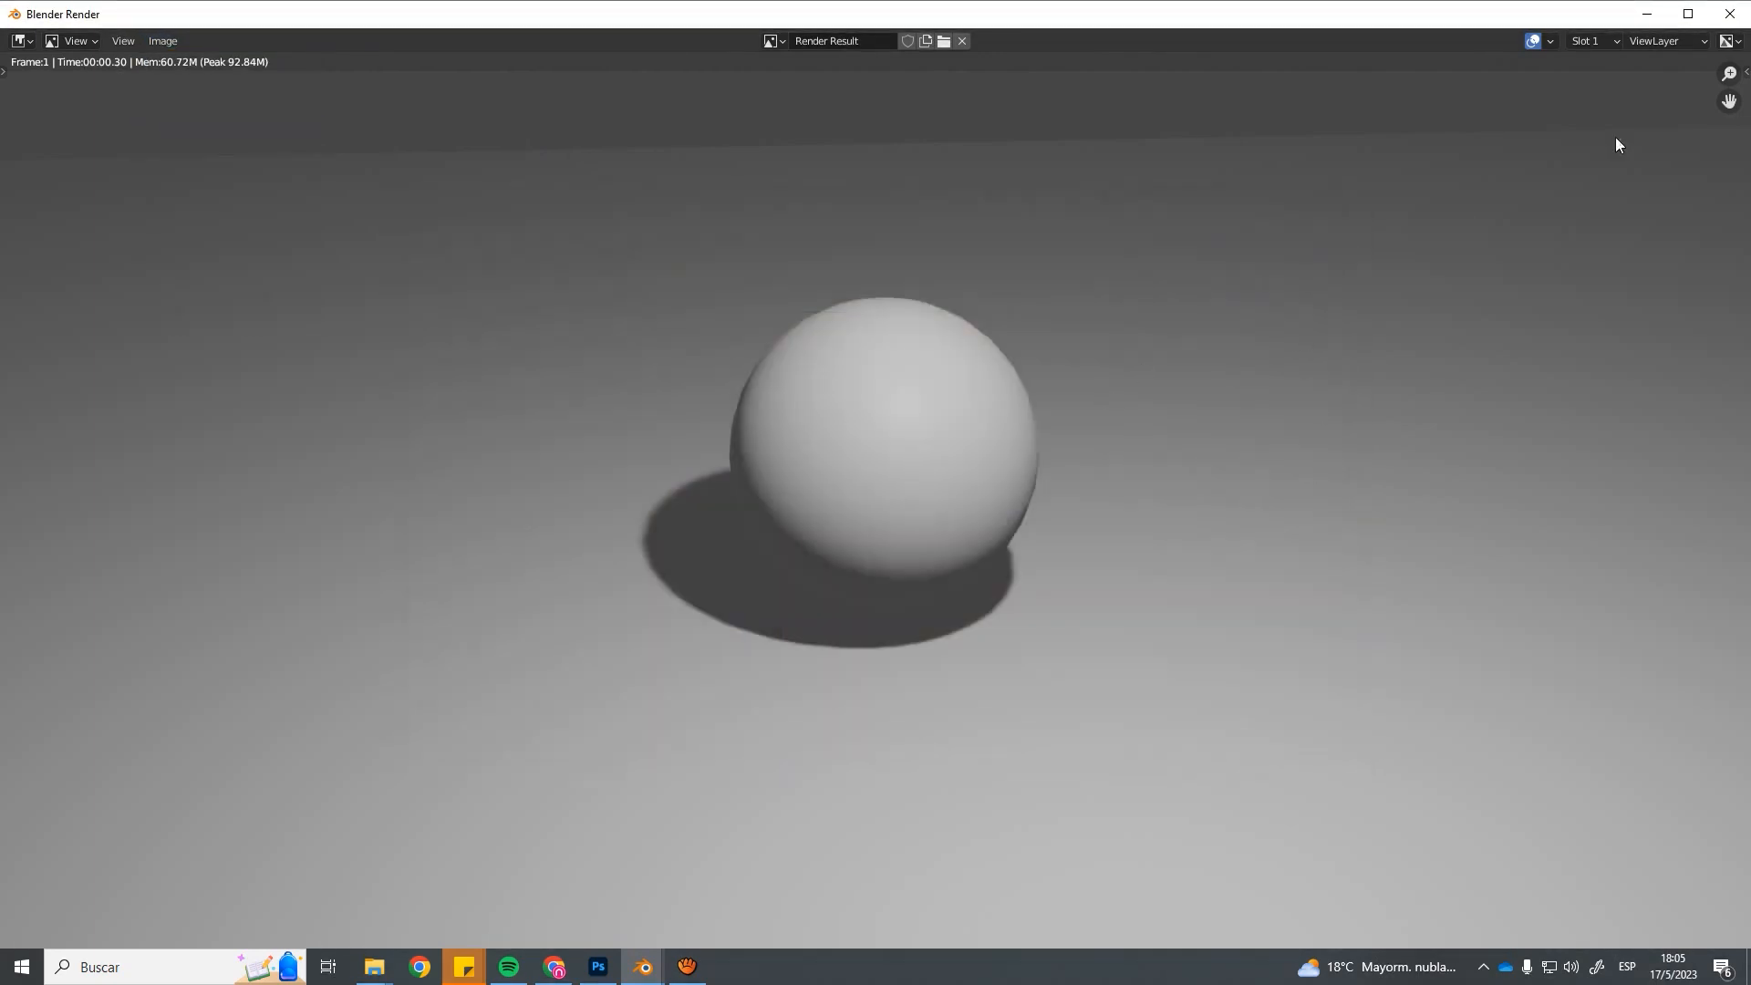
click(1730, 15)
Set the render engine to Cycles in the scene's render properties.
scroll(776, 468, up, 5)
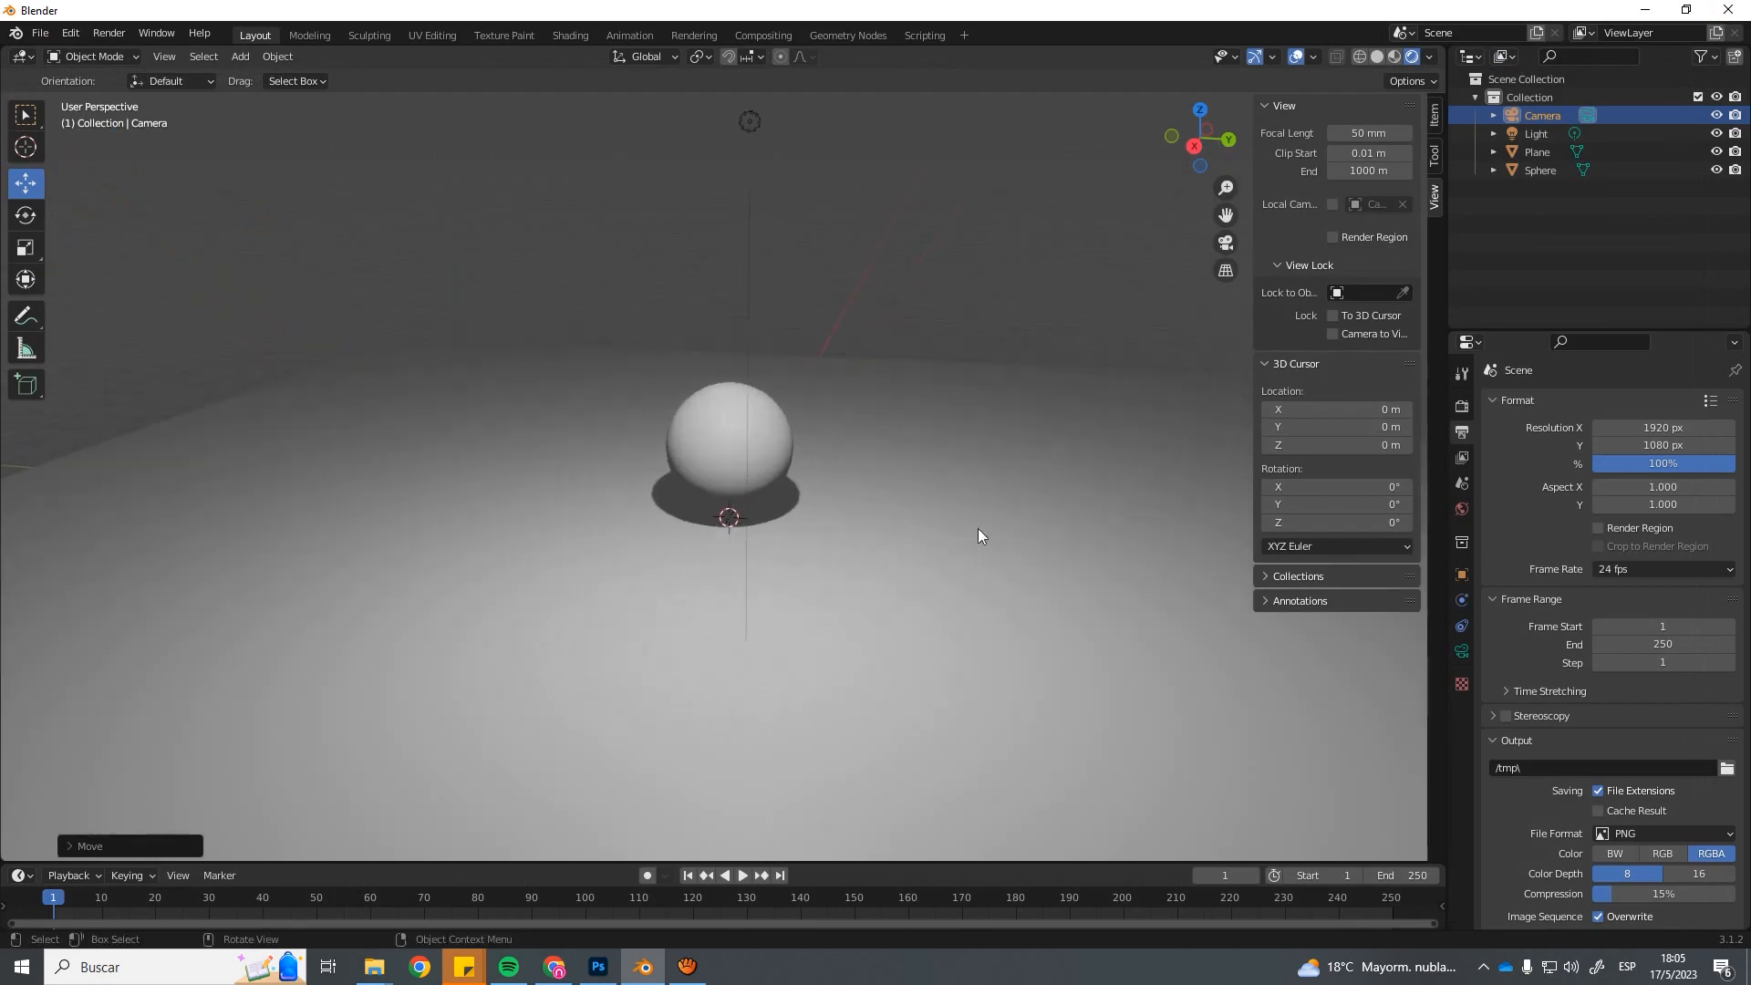
click(1462, 406)
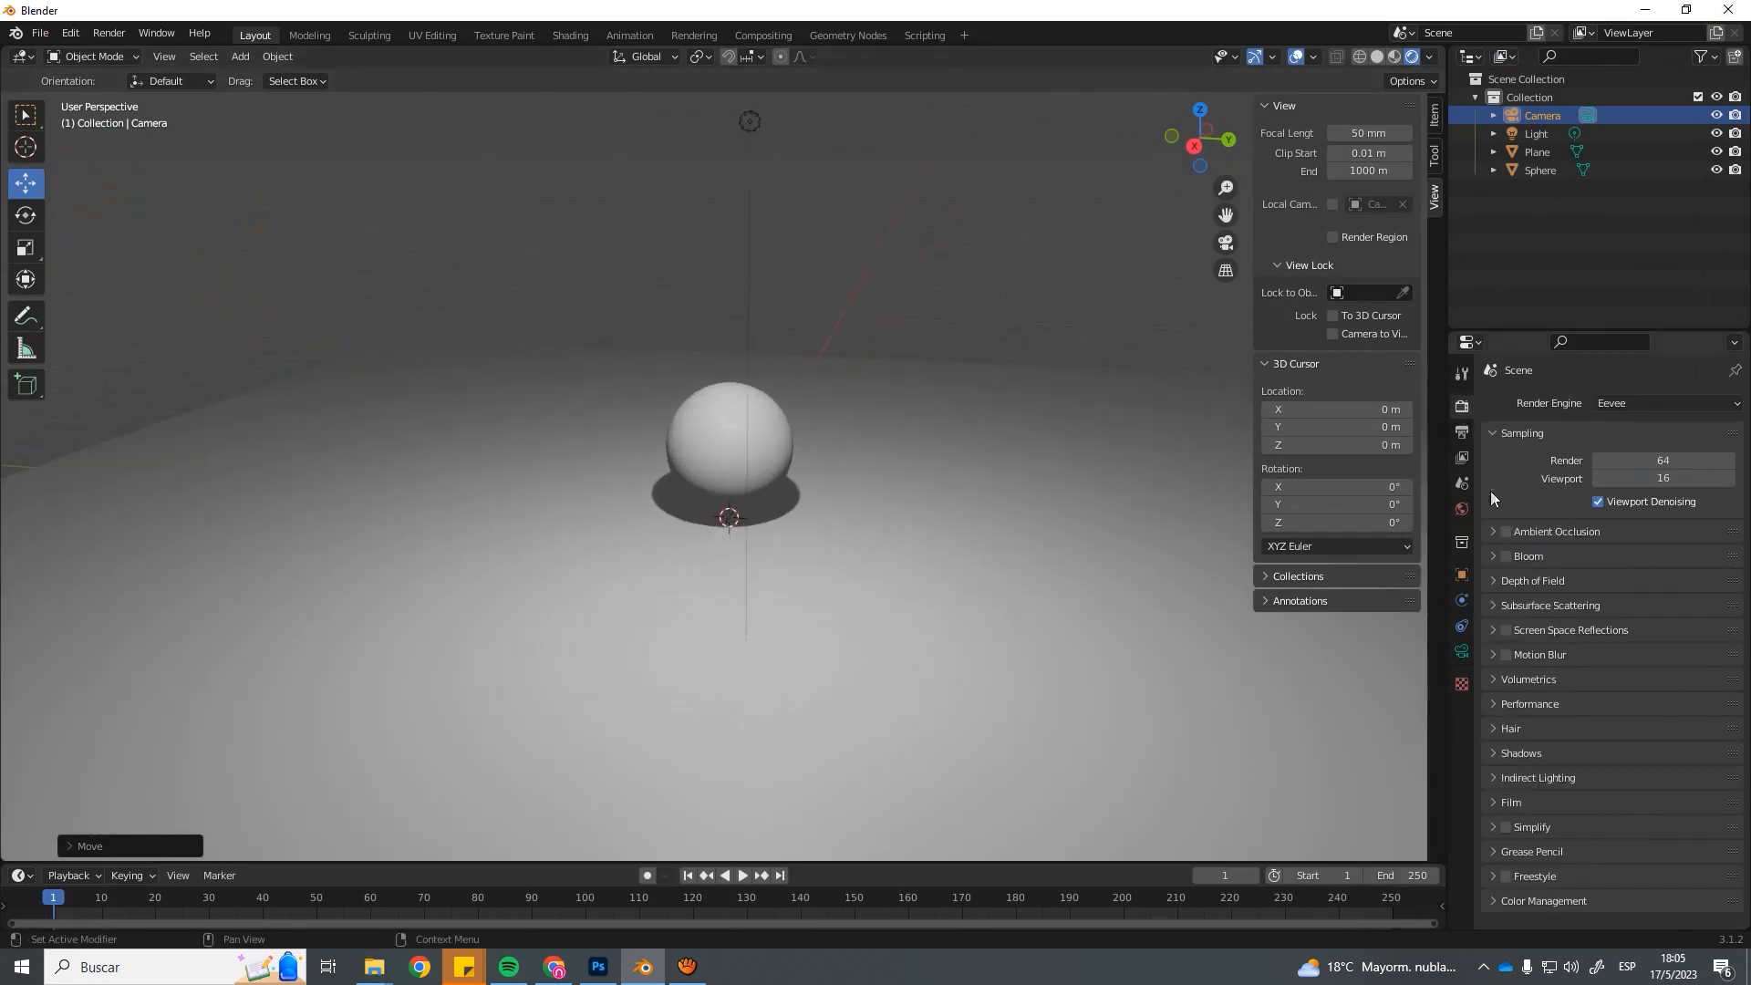
click(1633, 403)
click(1631, 463)
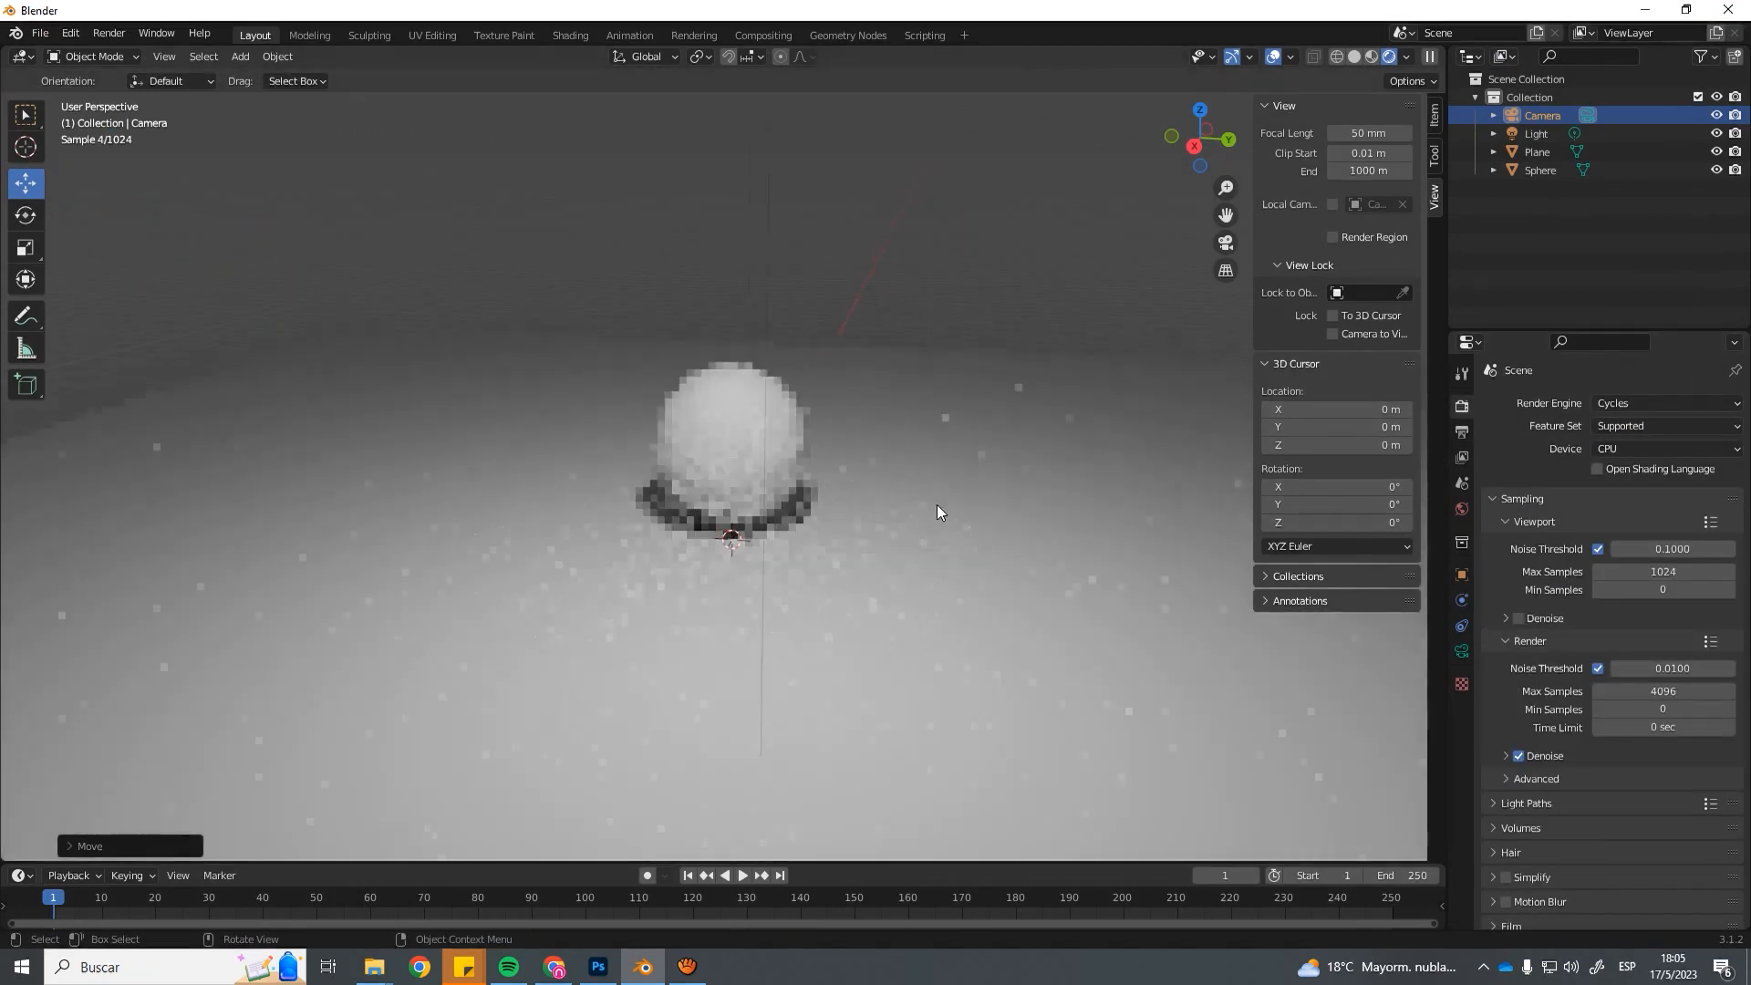
Set the Cycles maximum samples to 2 for both viewport and render, and inspect the noise on the sphere up close.
click(1659, 572)
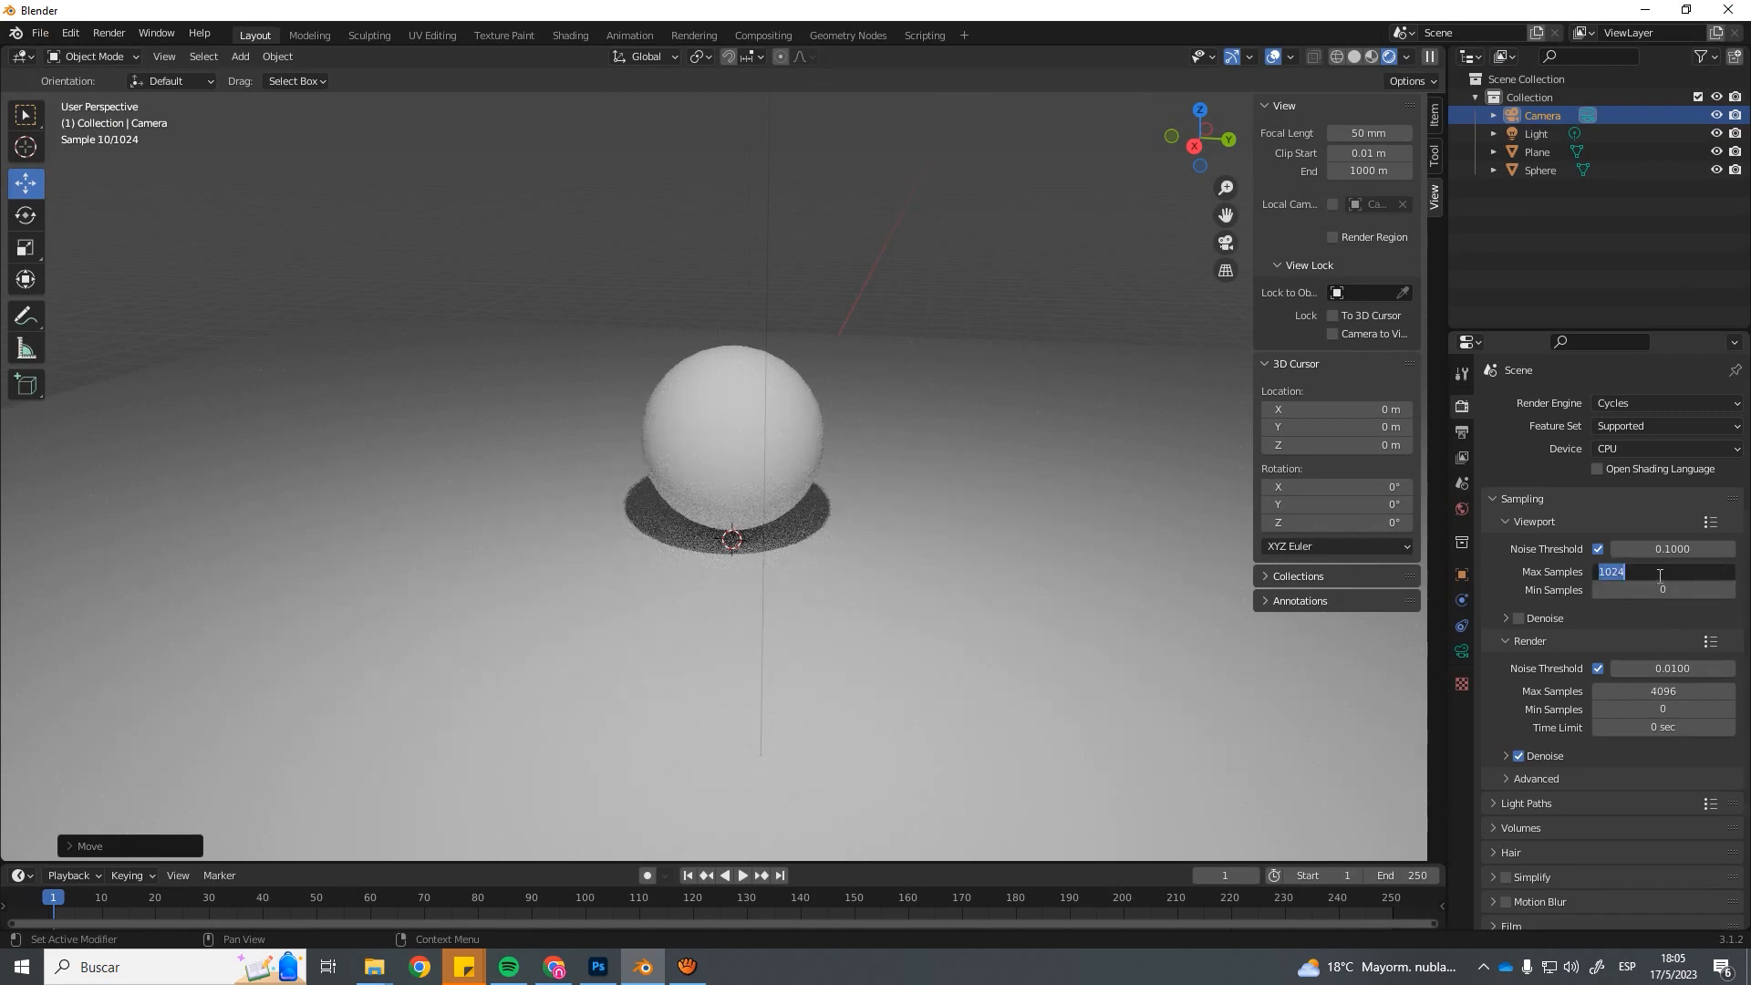
text(2)
click(1671, 692)
text(2)
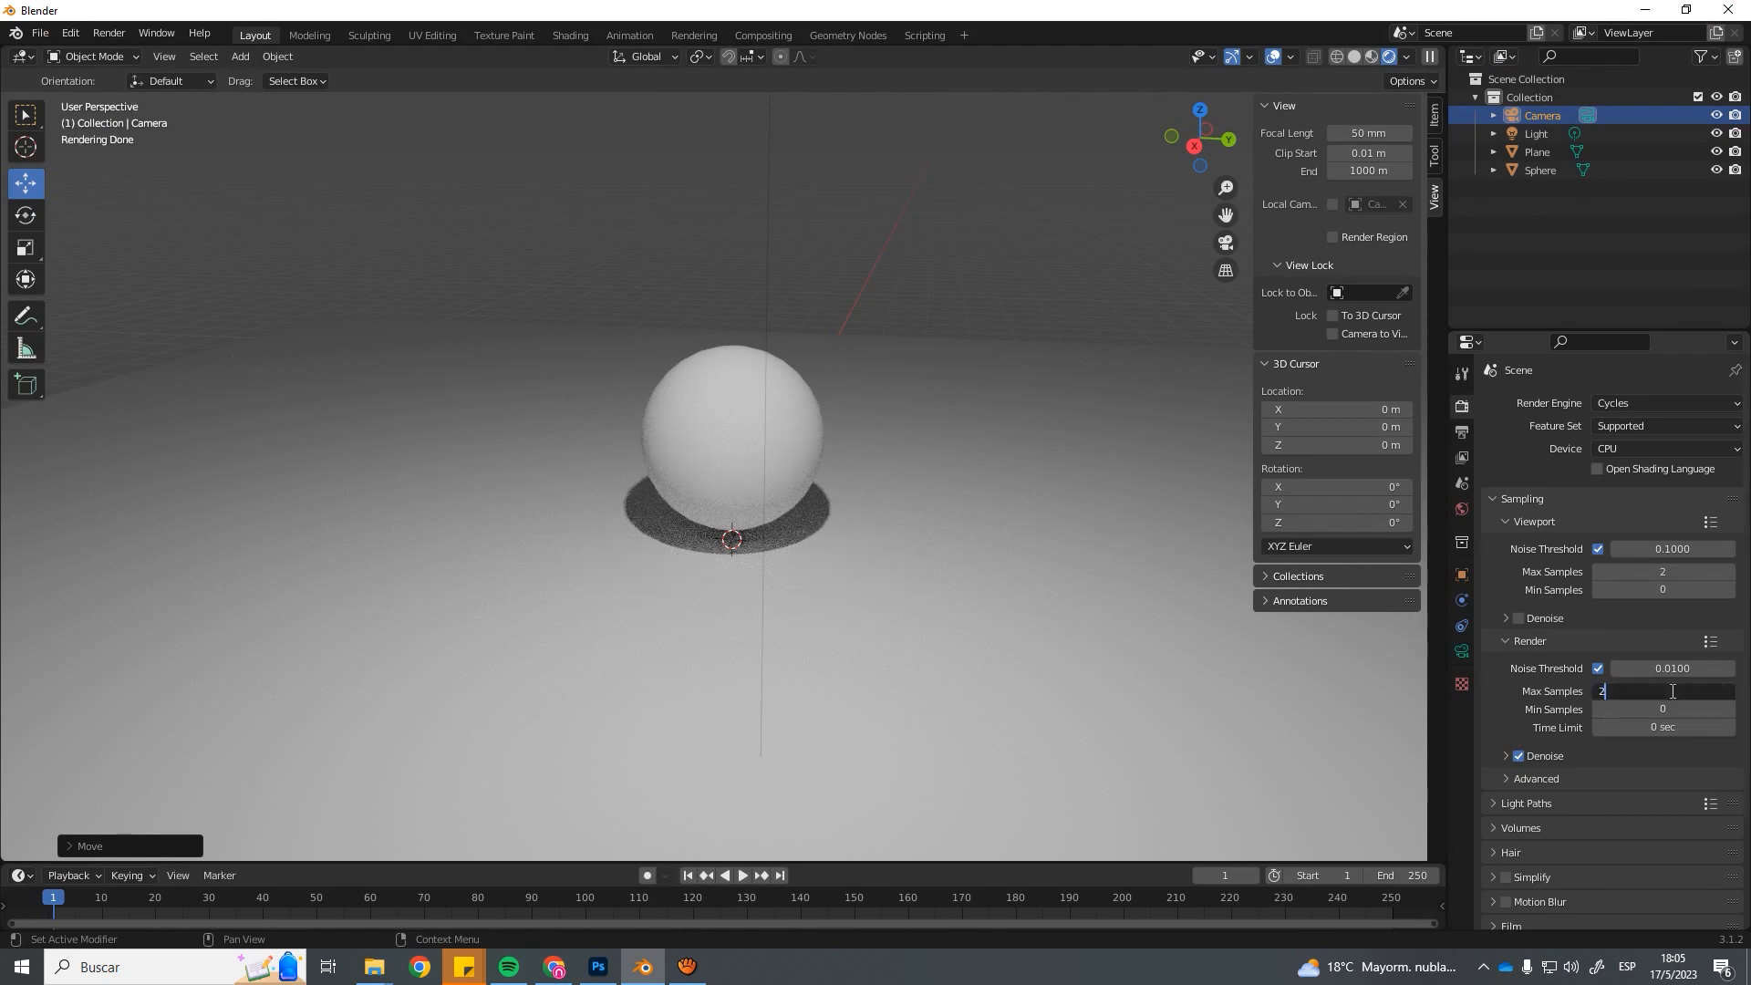
key(Return)
scroll(917, 531, up, 3)
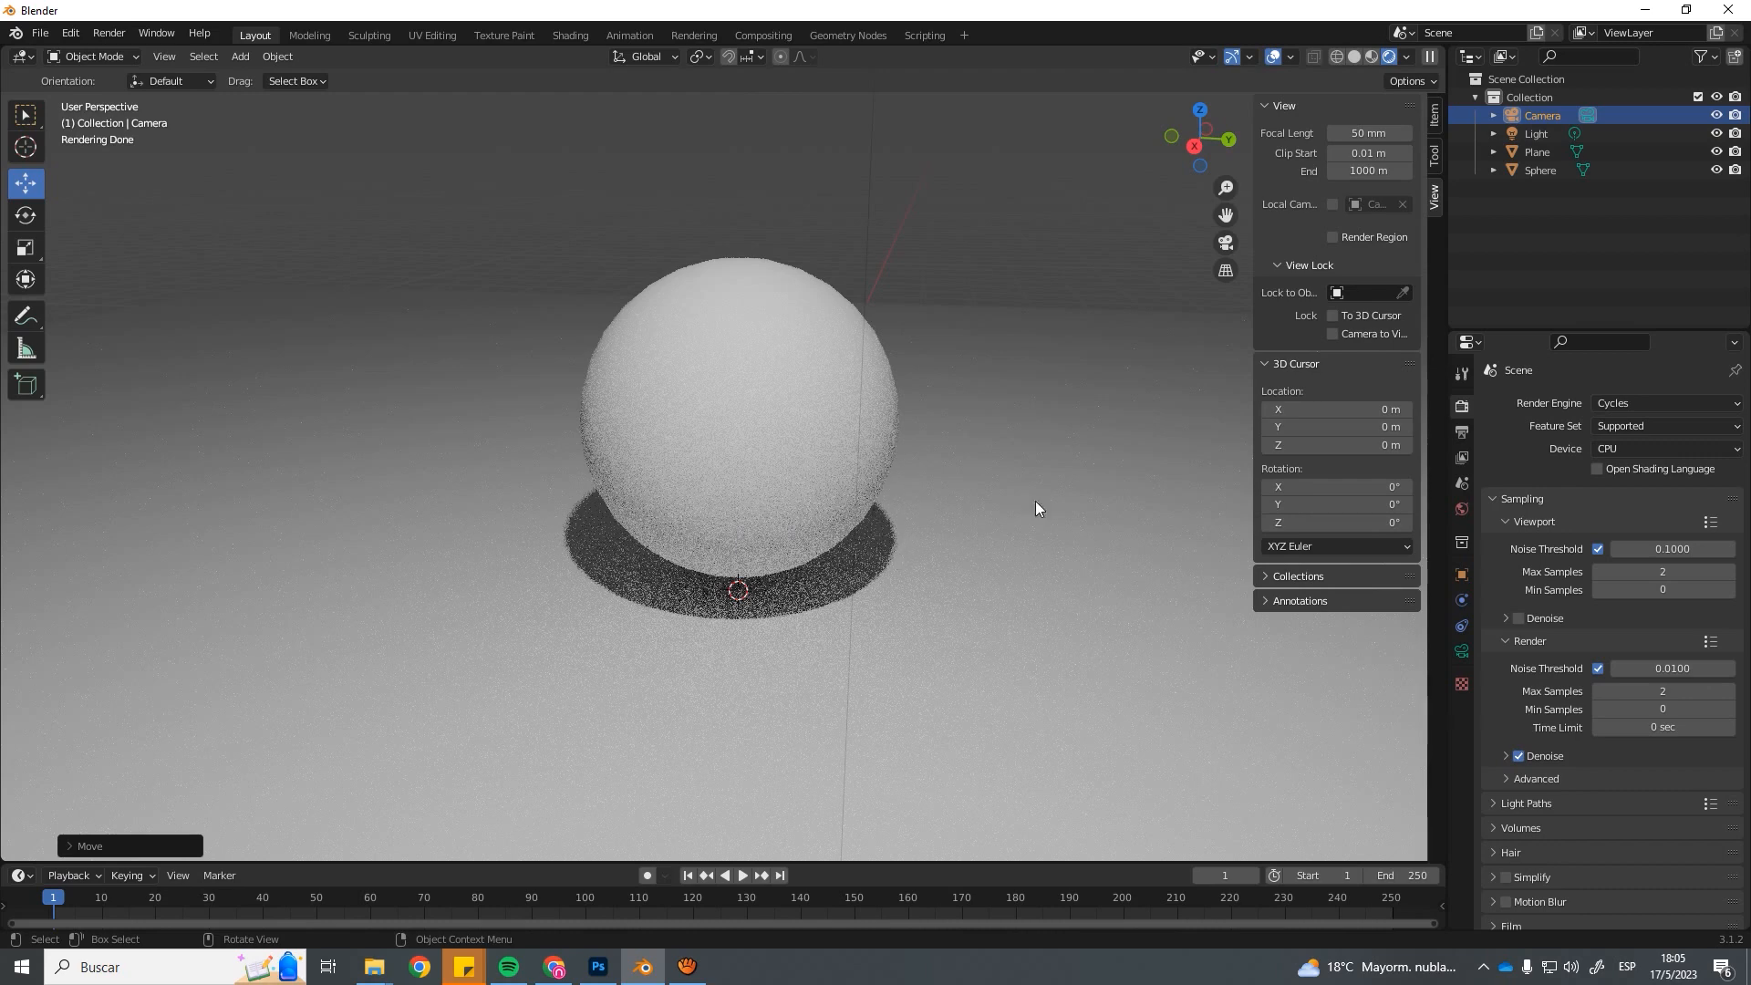
Set the viewport maximum samples to 15.
click(1668, 571)
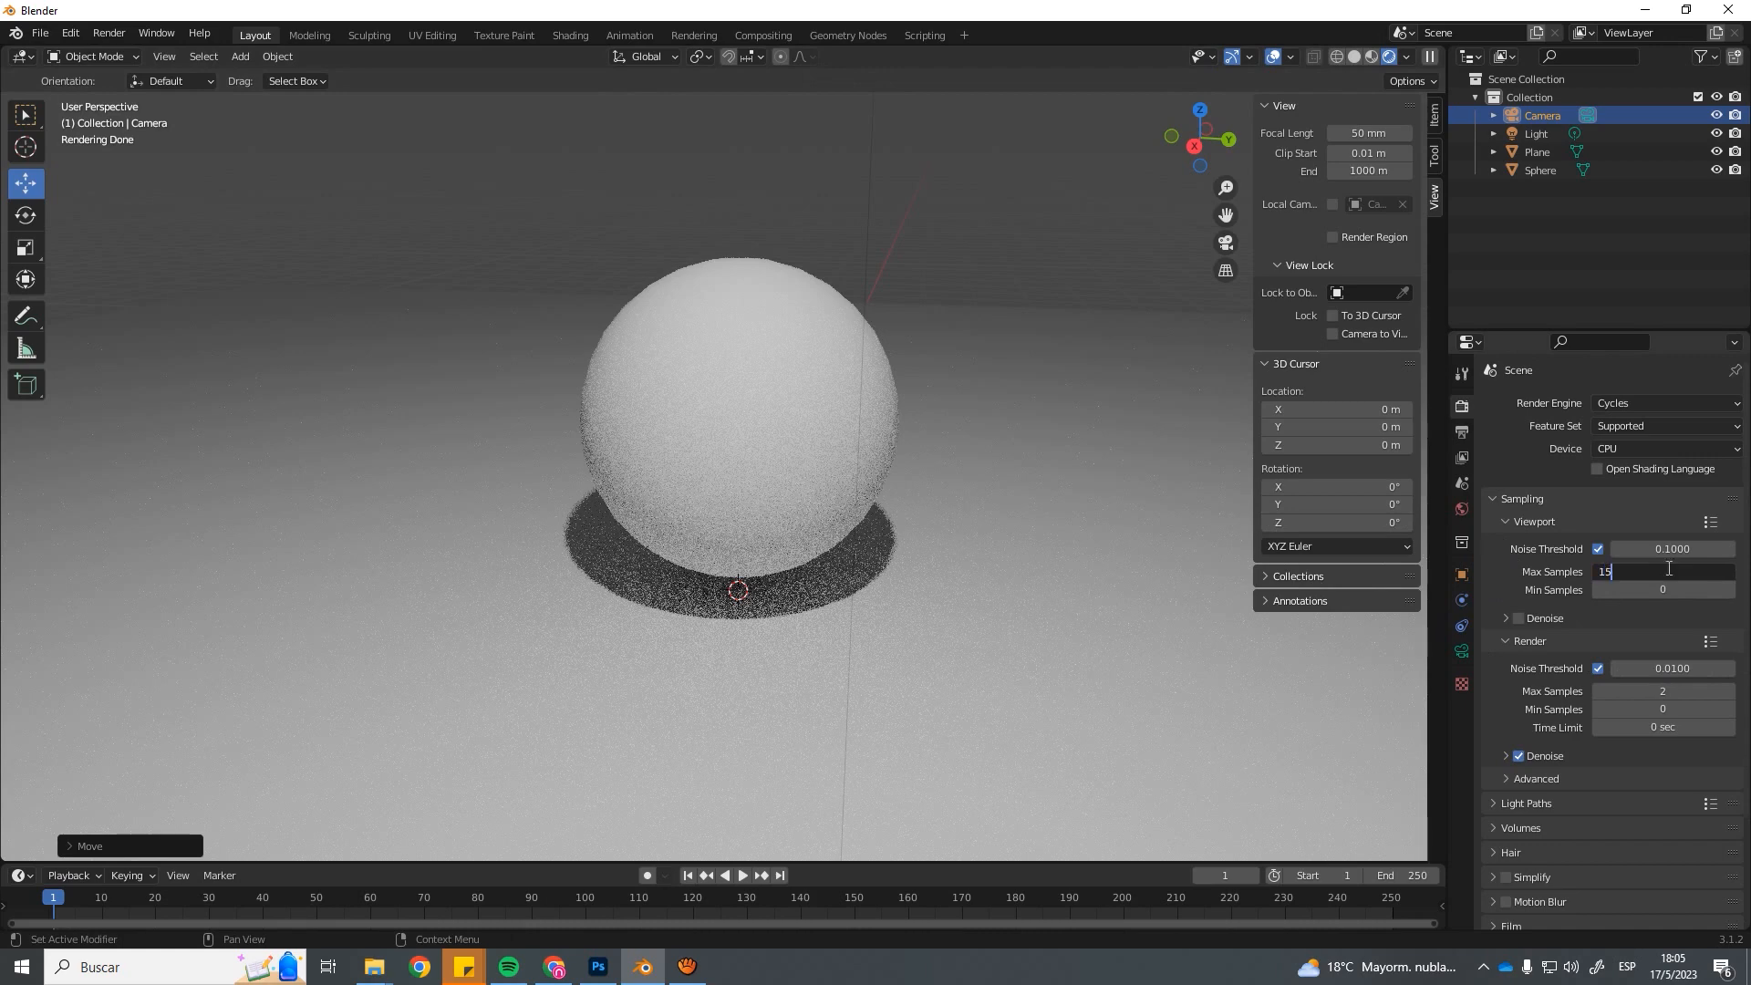
text(15)
key(Return)
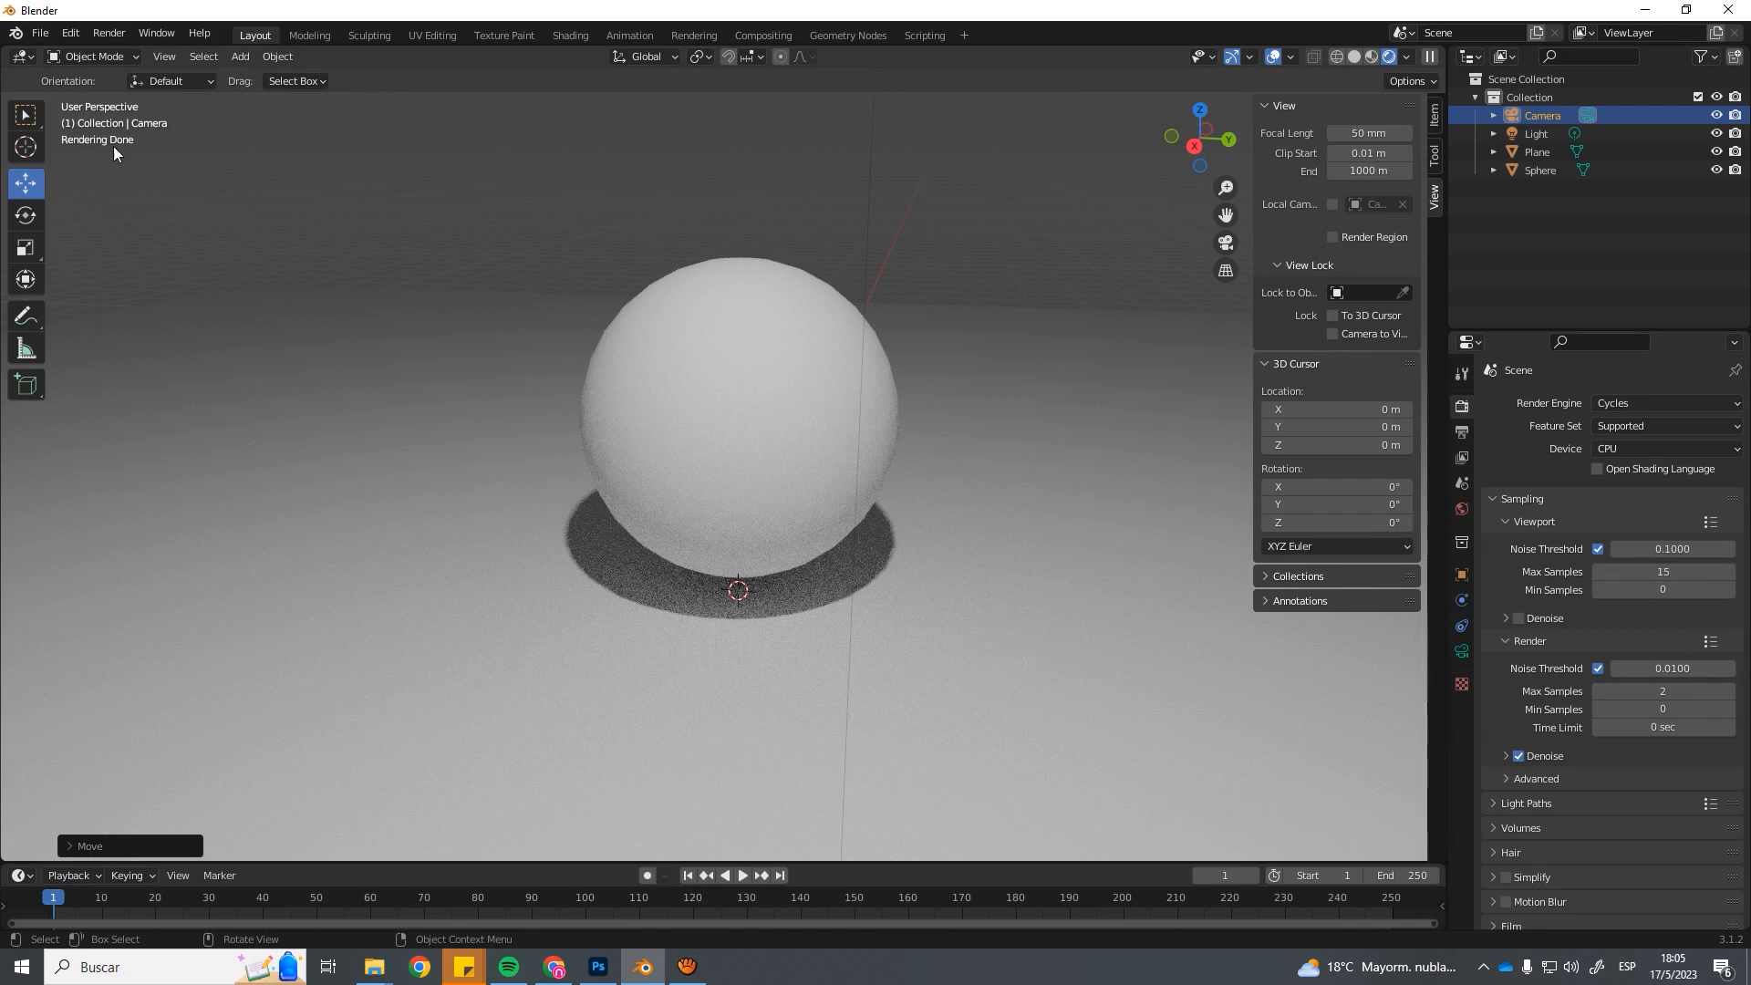
Set the Cycles maximum samples to 30 for both viewport and render.
click(1658, 569)
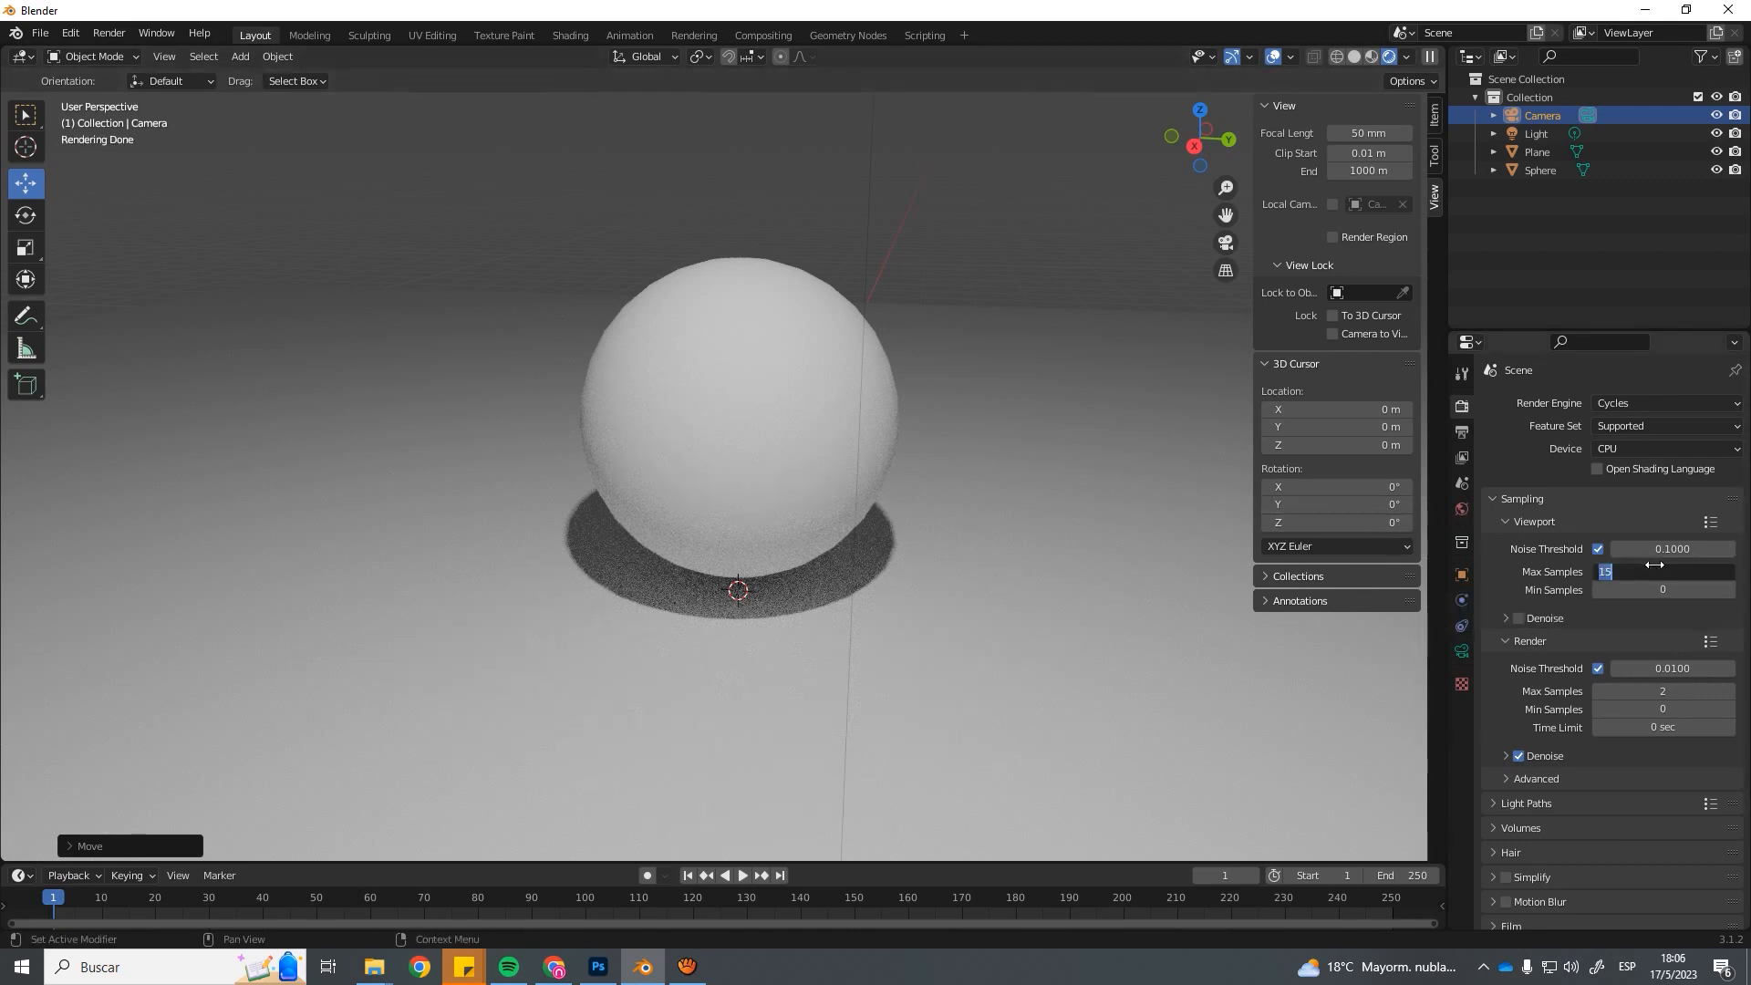
key(Return)
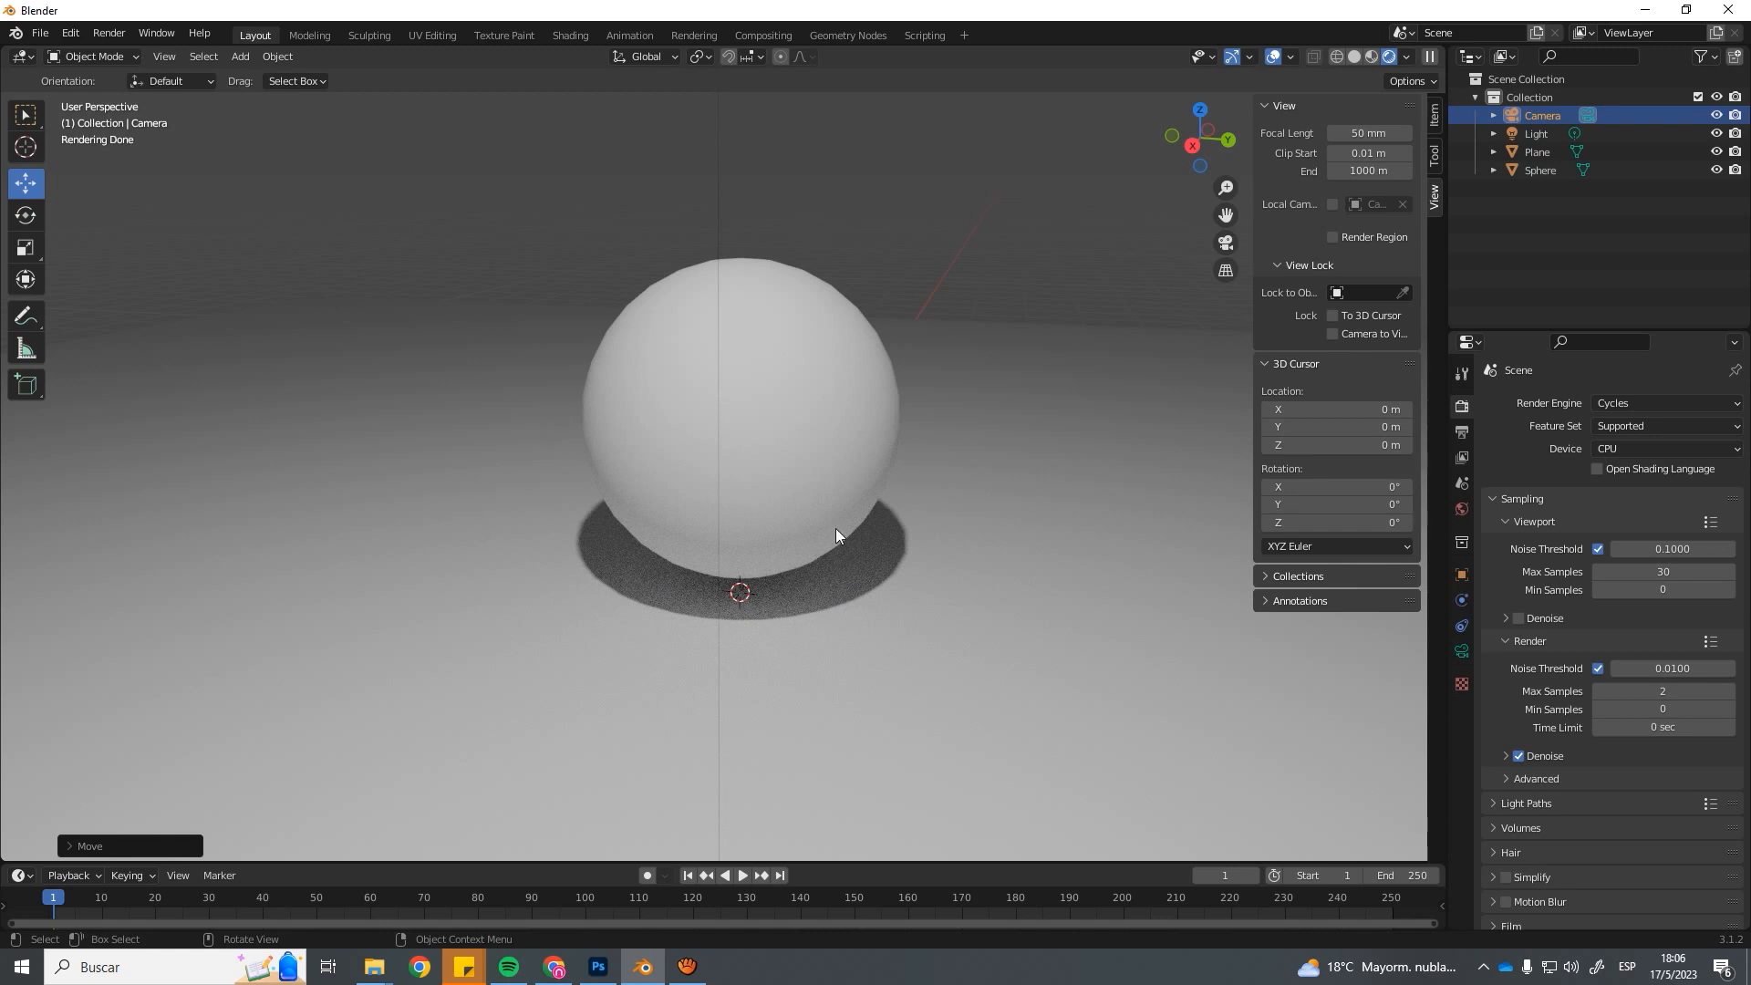
click(1651, 572)
click(1663, 693)
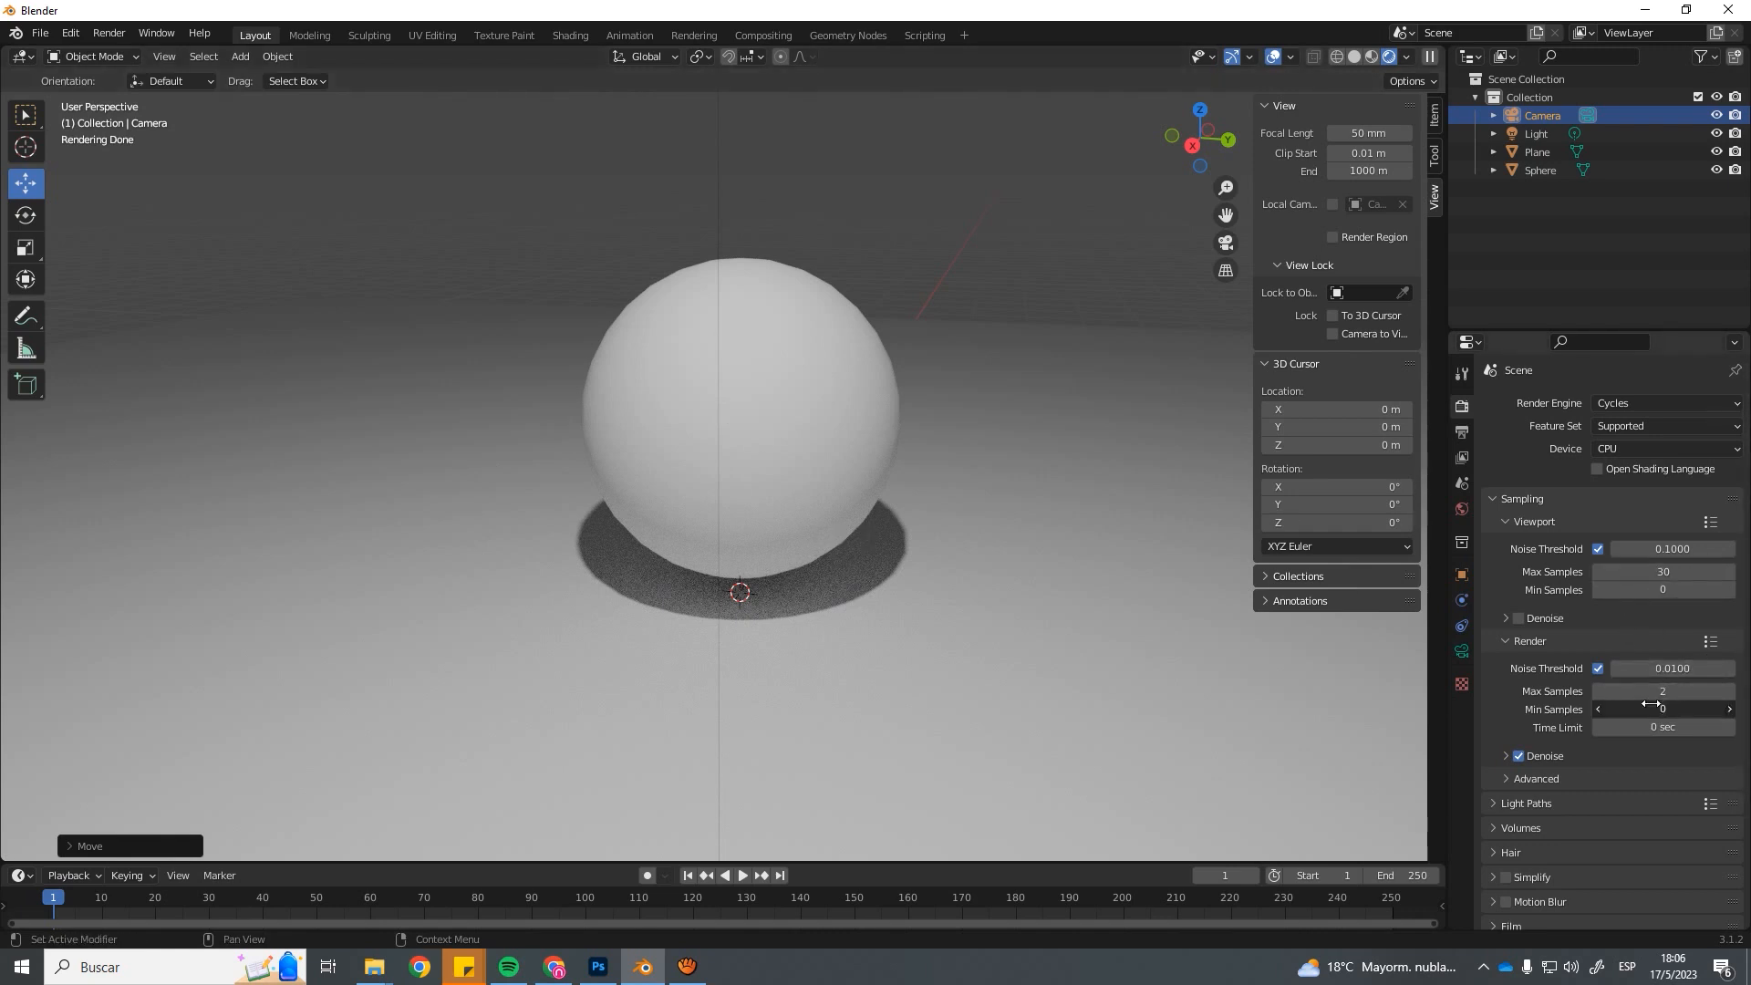
click(1677, 694)
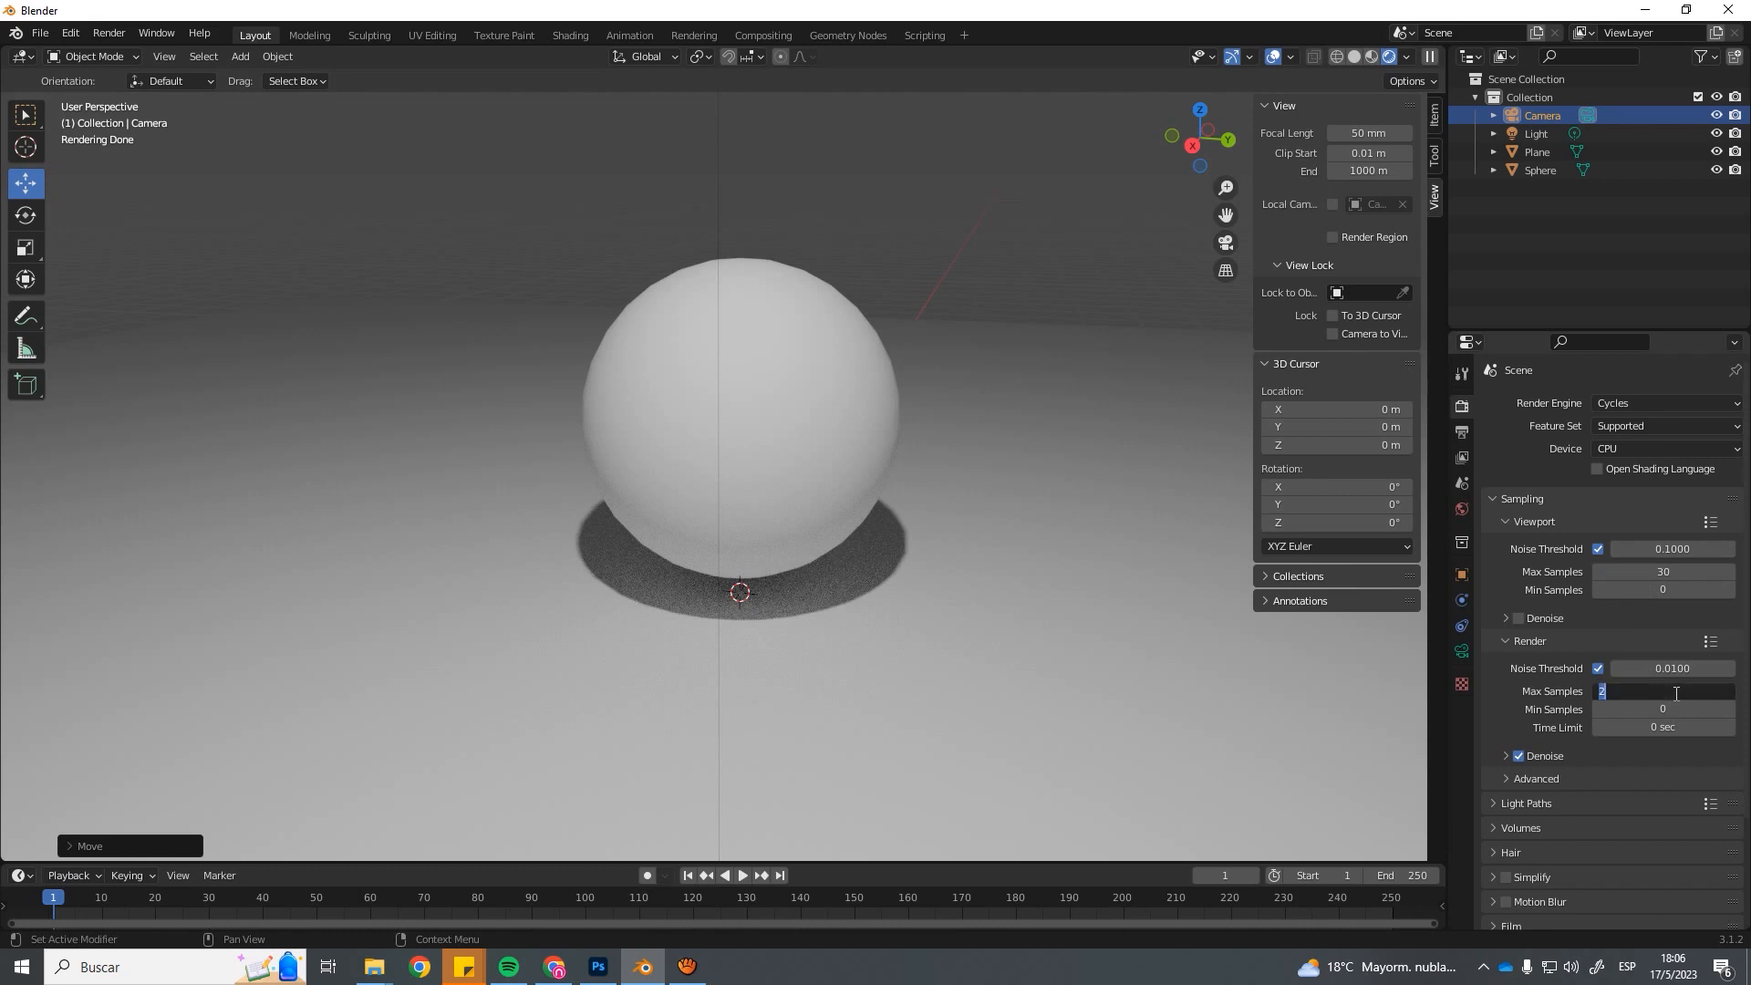
key(BackSpace)
text(30)
key(Return)
Start rendering the still image in Cycles, stop it partway, and close the render result.
click(108, 33)
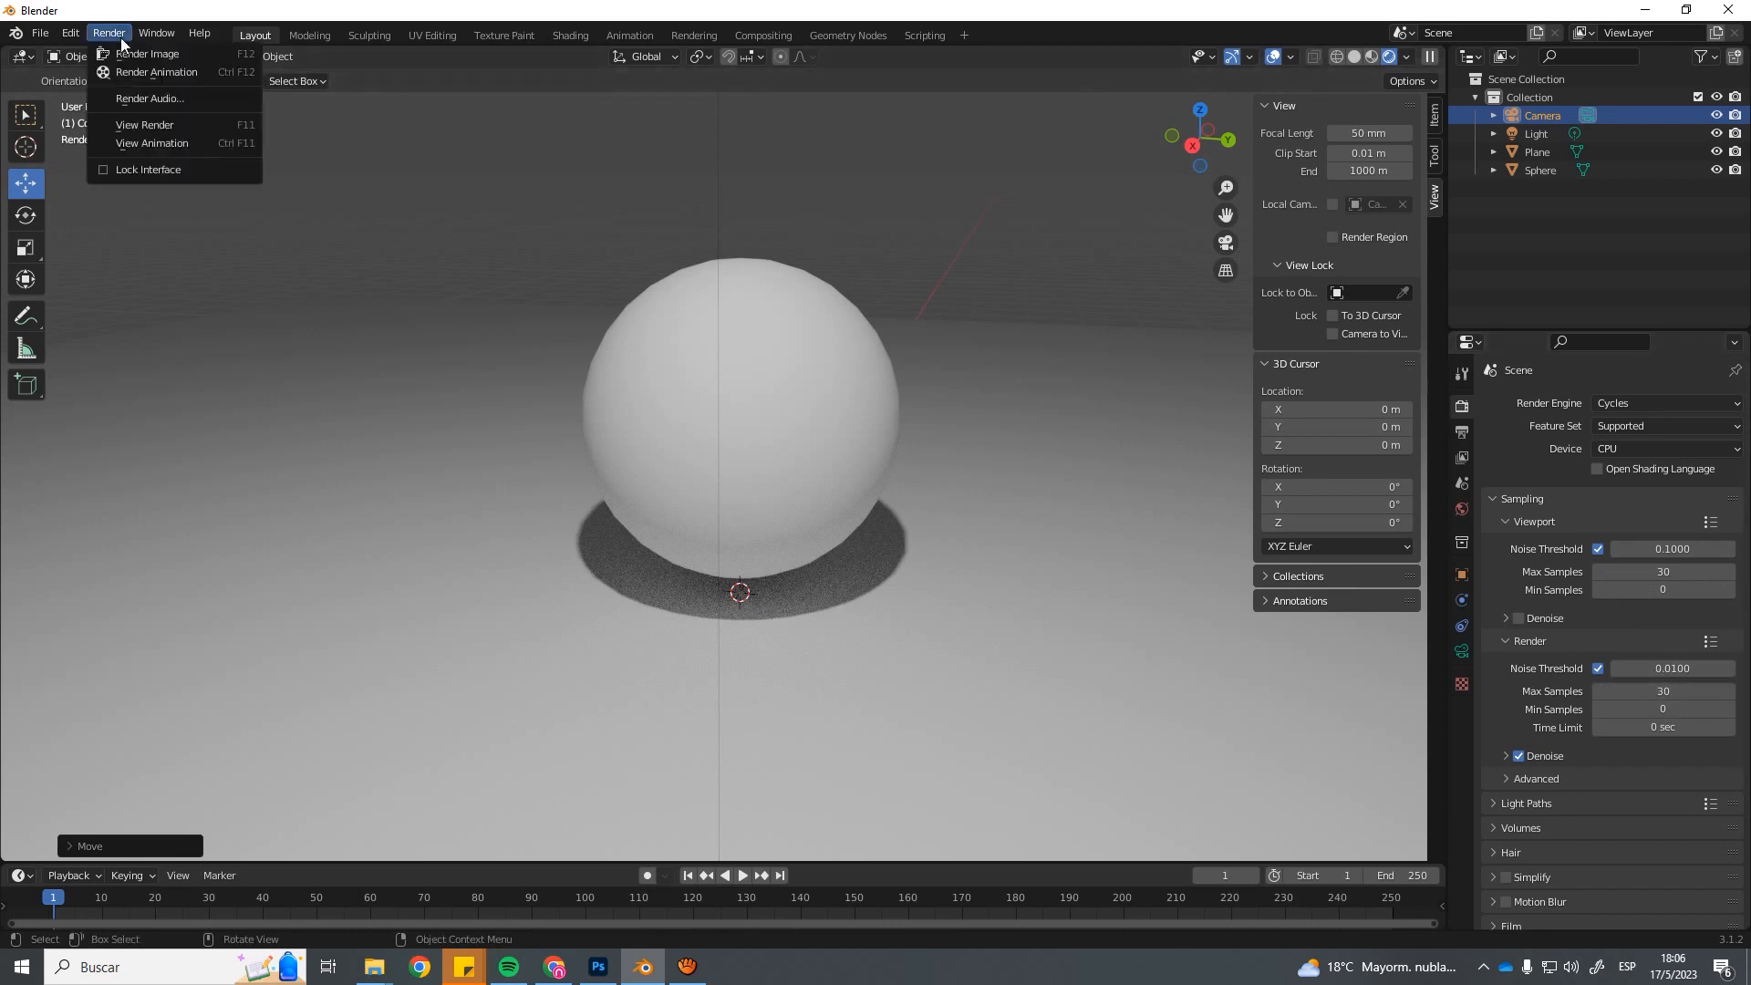
click(137, 52)
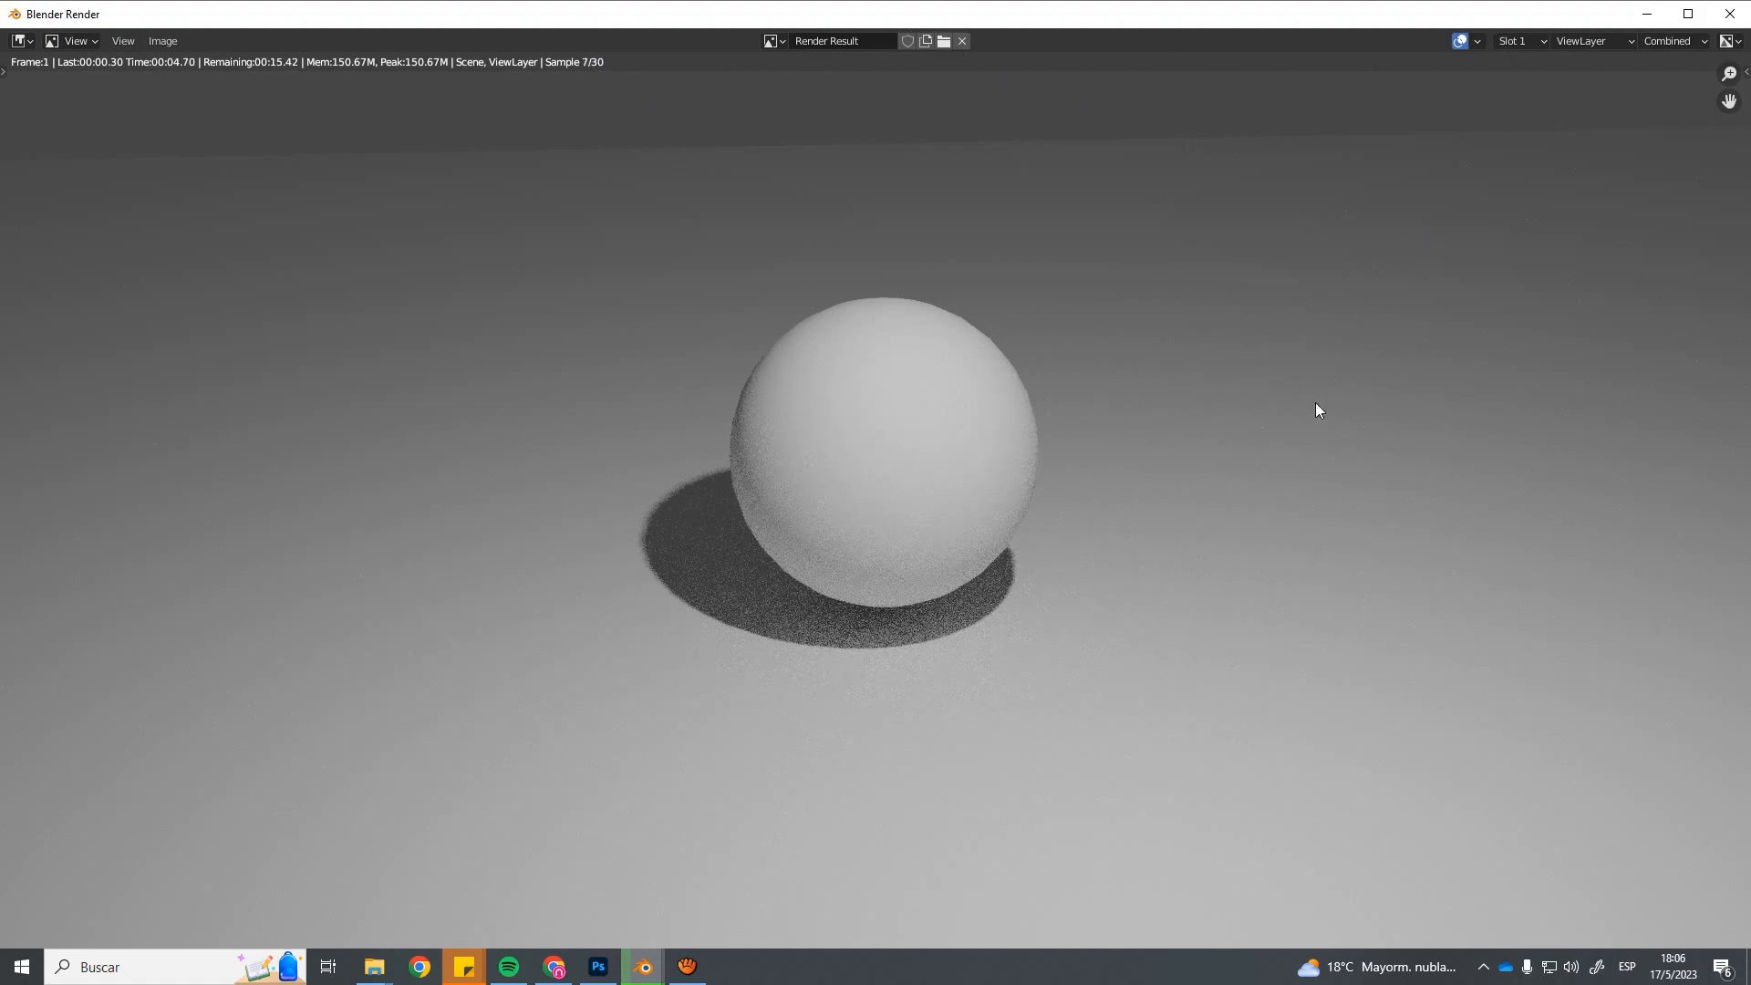
key(Escape)
click(1732, 13)
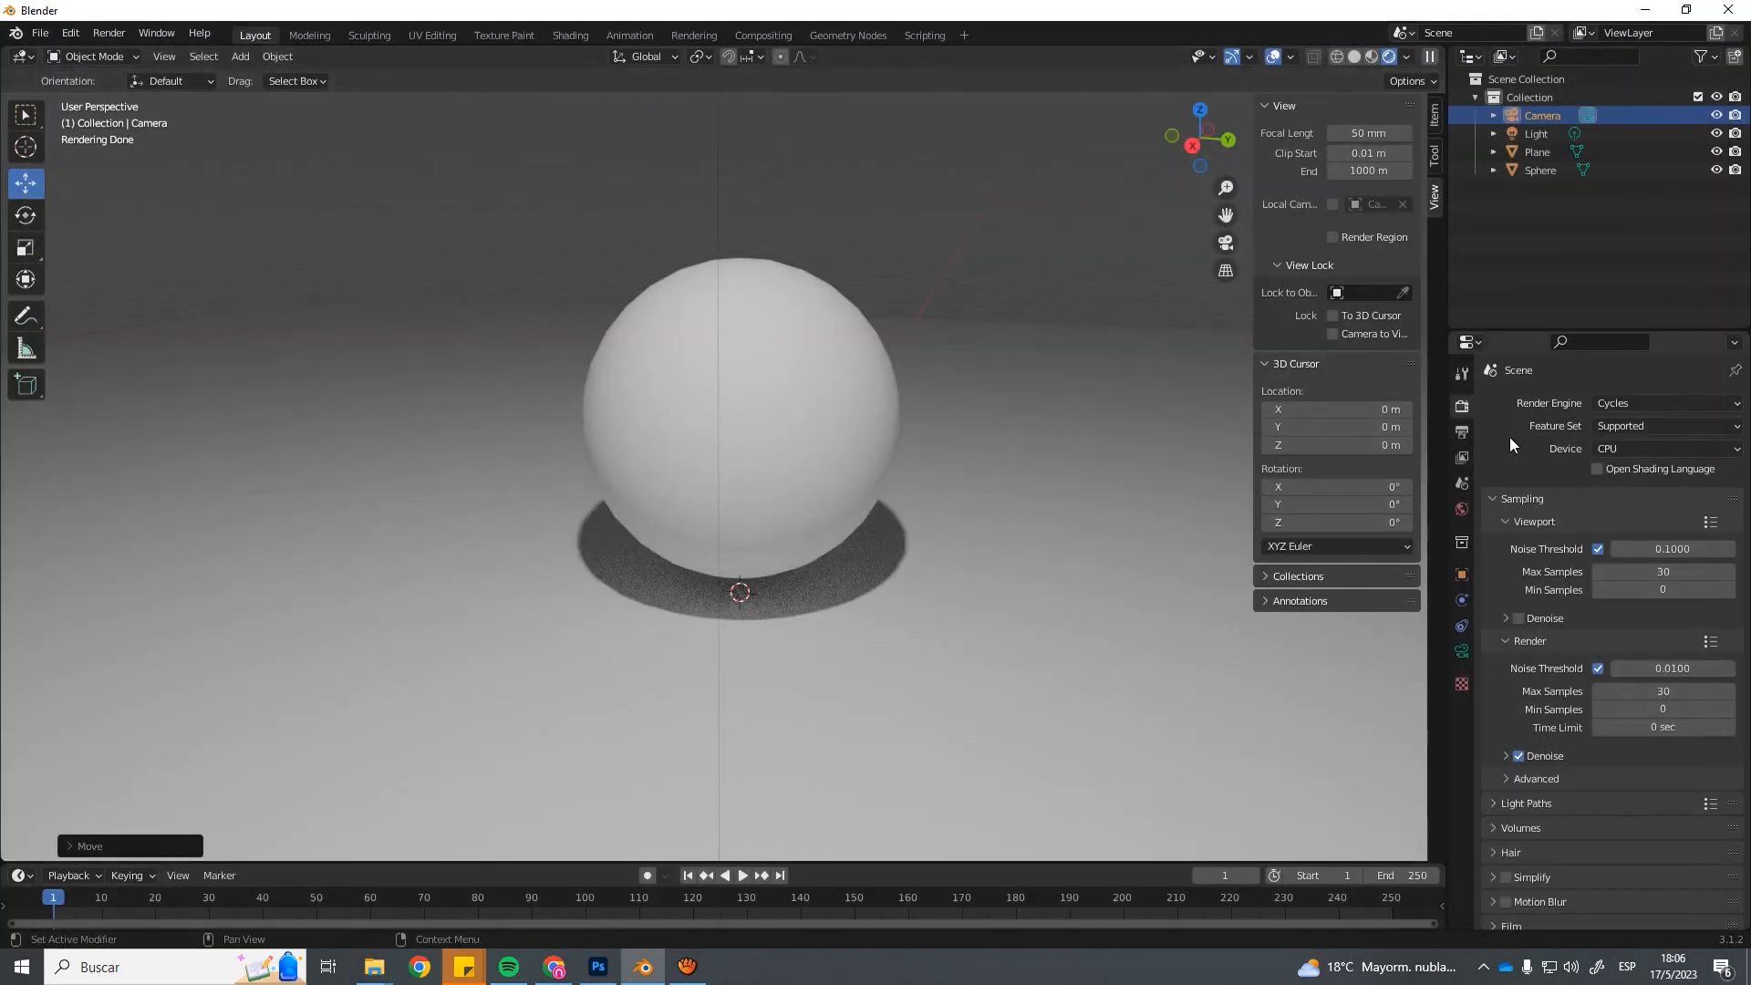
Compare the sphere's shading and shadow in Eevee and Cycles, leaving the render engine set to Eevee.
click(1612, 402)
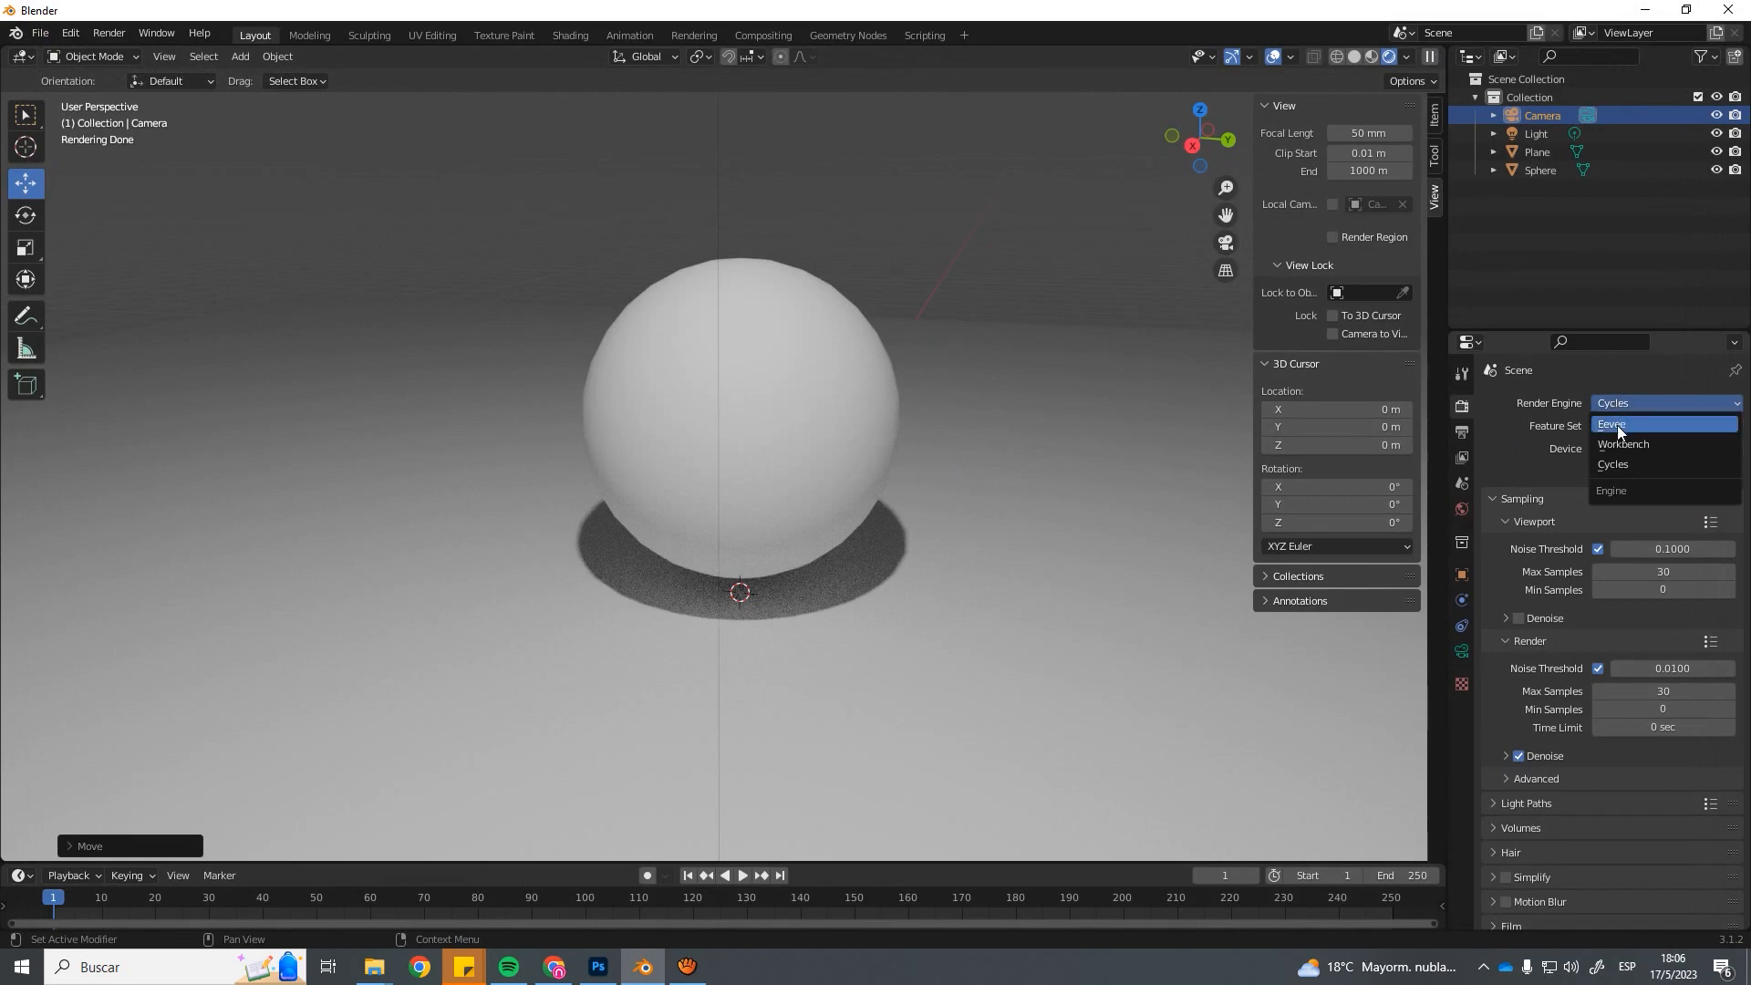
click(1620, 425)
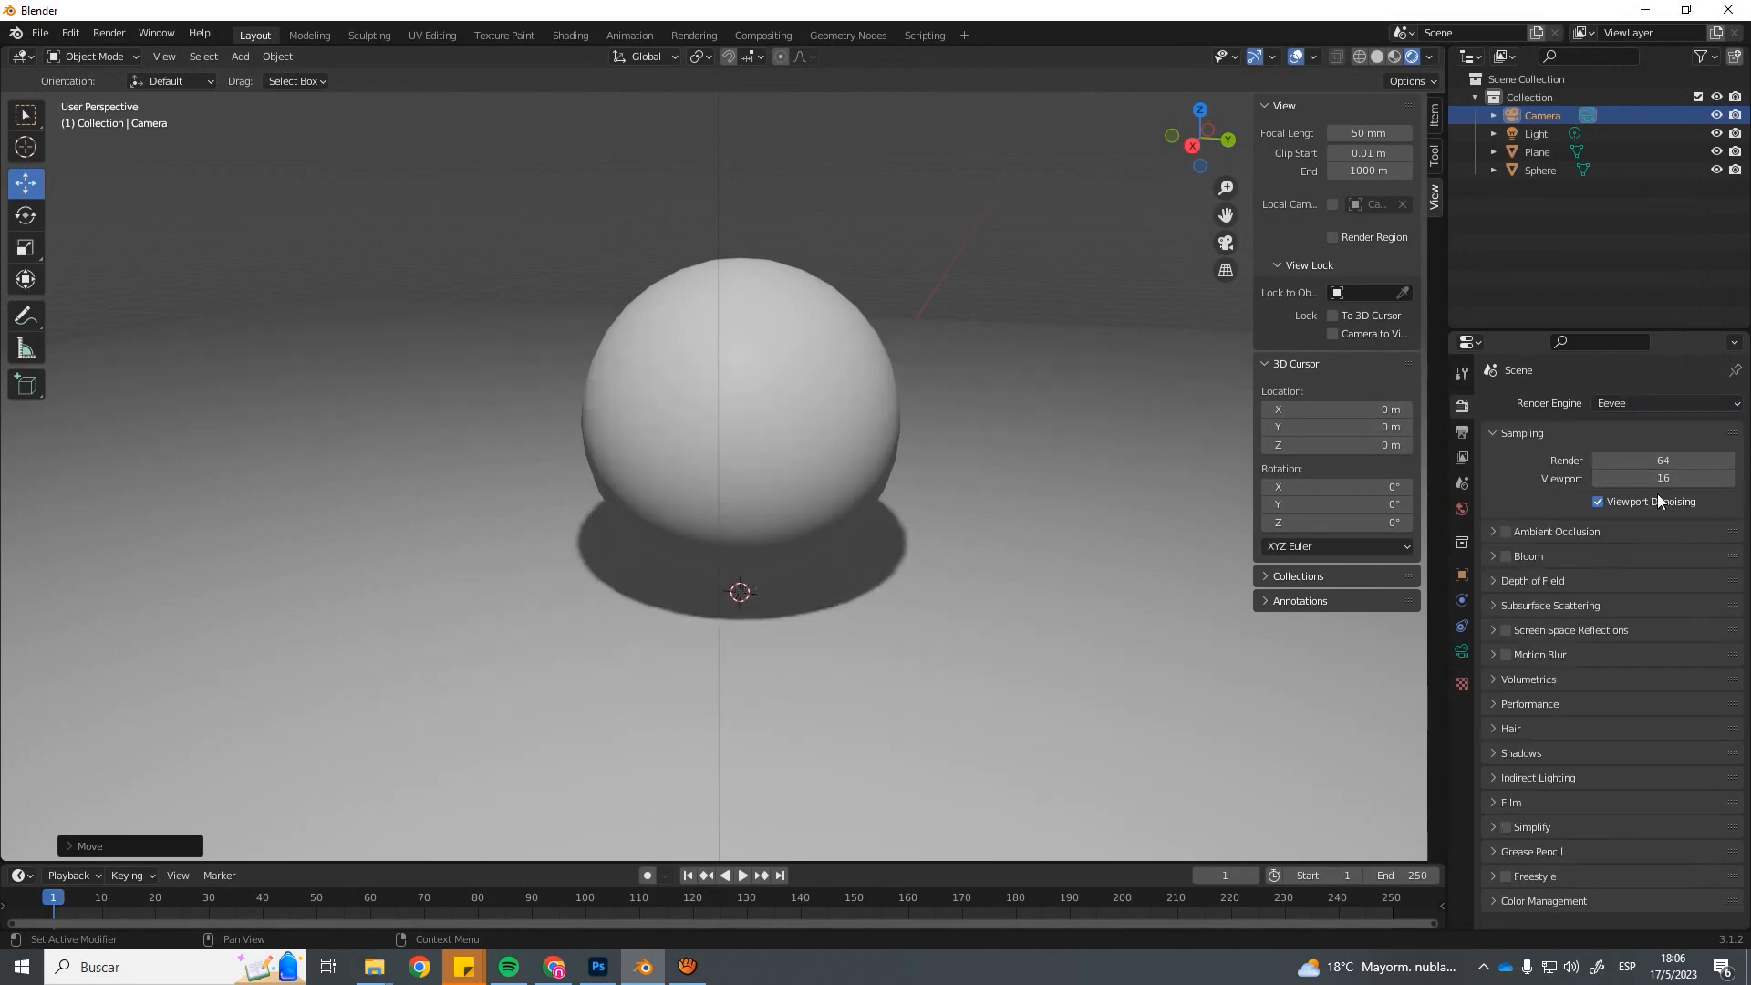
middle_drag(932, 490, 958, 489)
click(1638, 403)
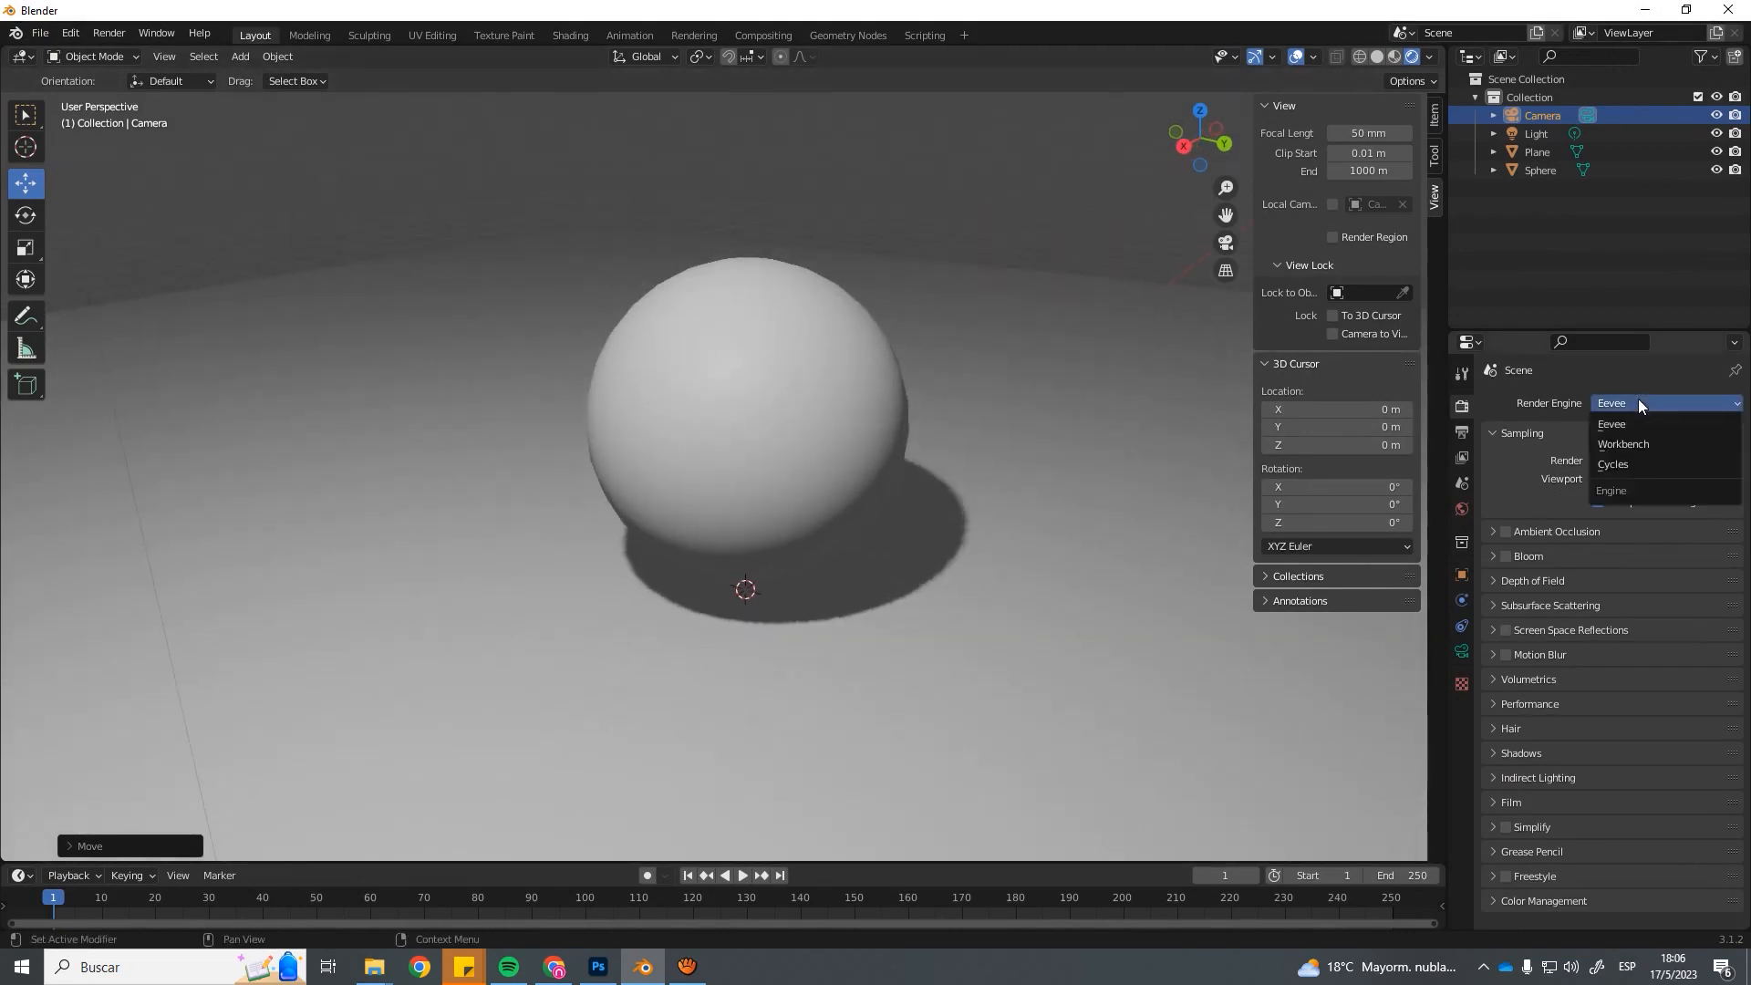
click(1629, 462)
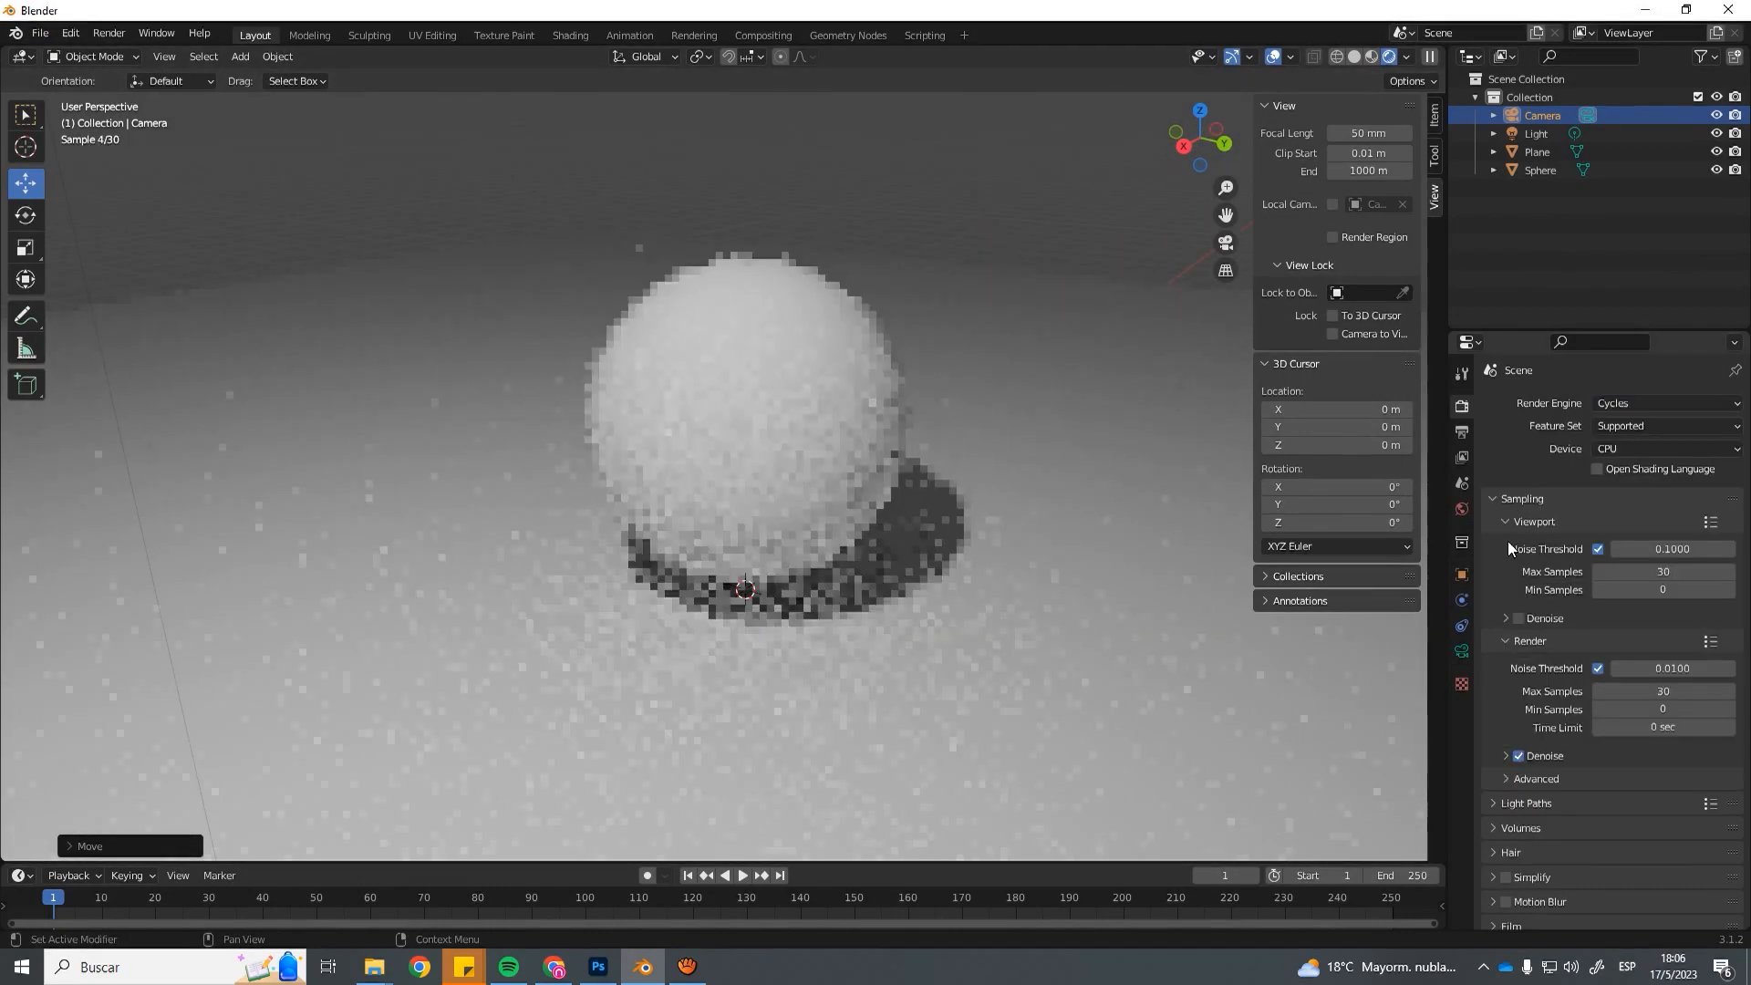
click(1616, 405)
click(1630, 424)
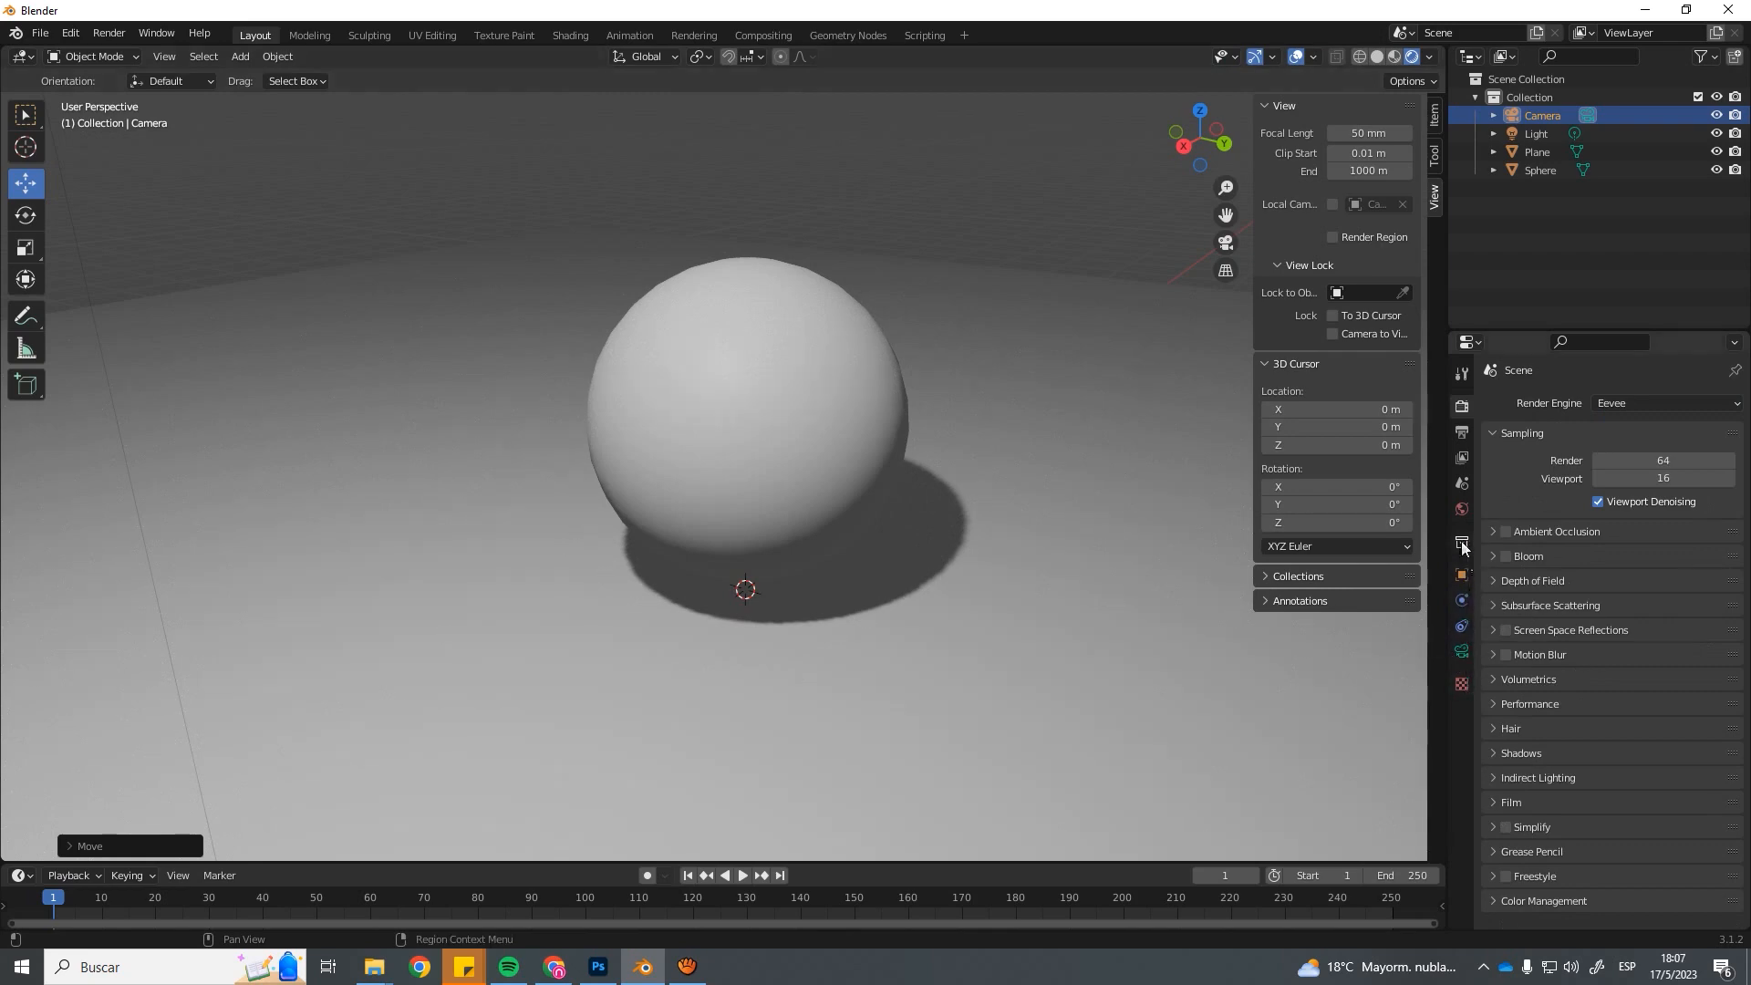
middle_drag(939, 502, 882, 479)
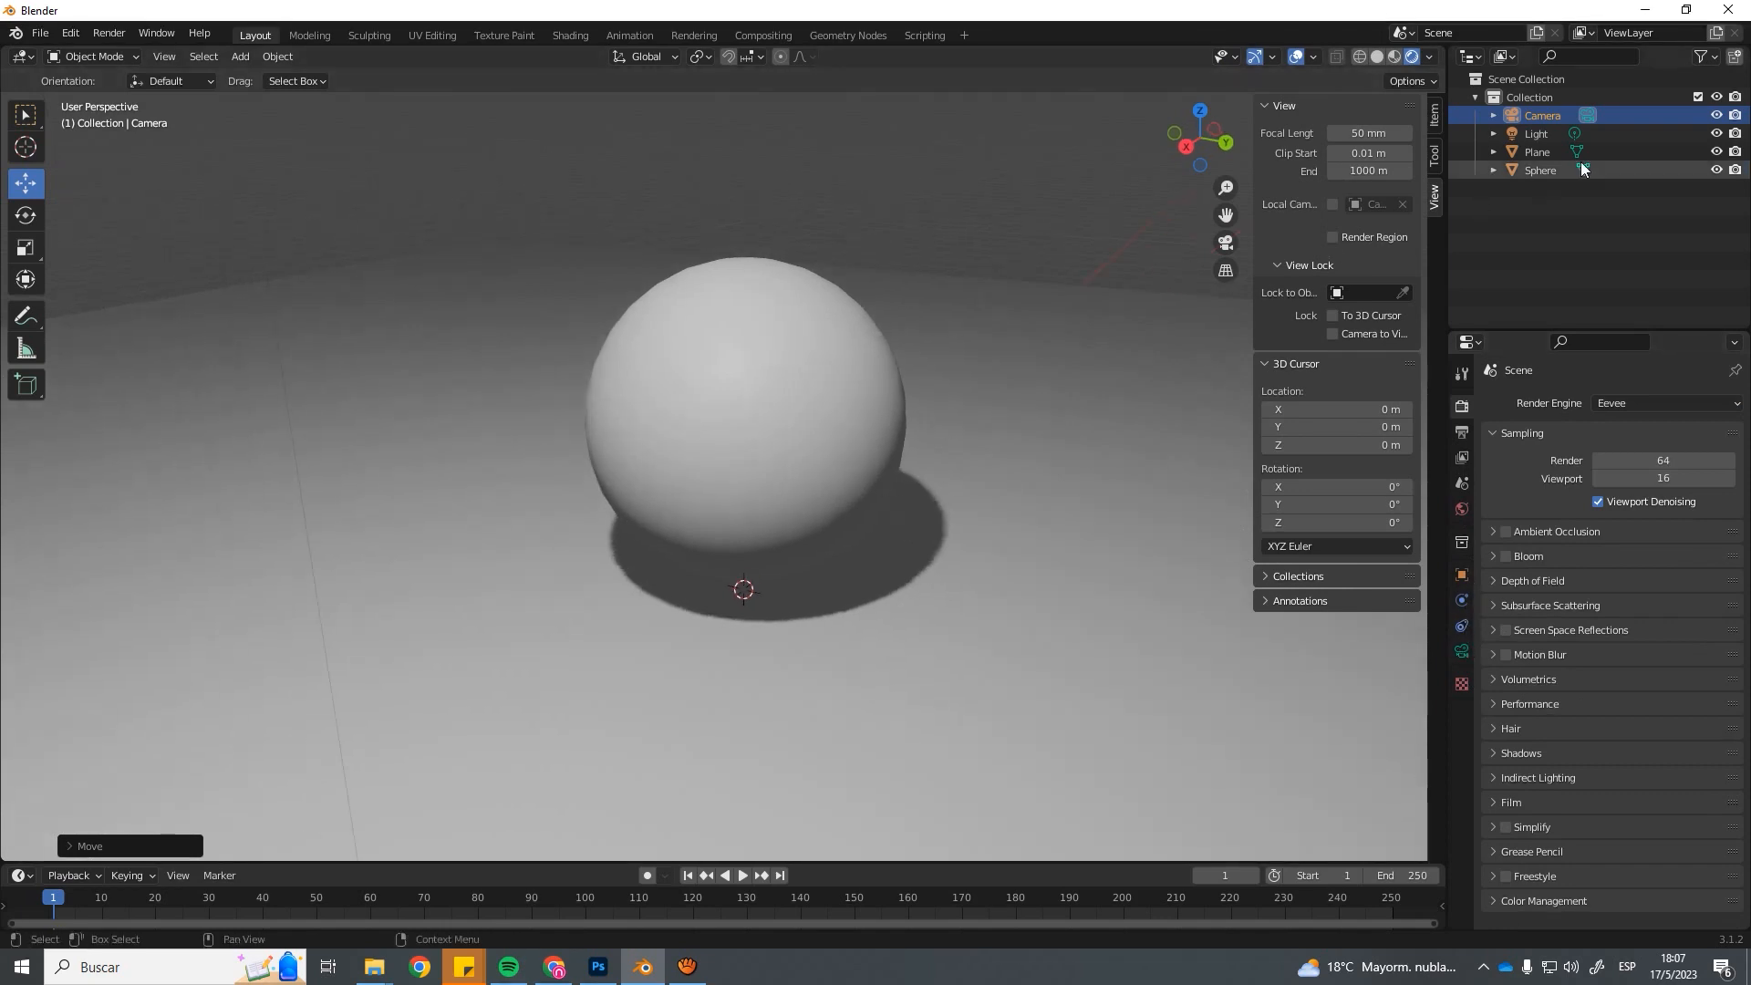
Delete the existing light from the scene.
click(1541, 137)
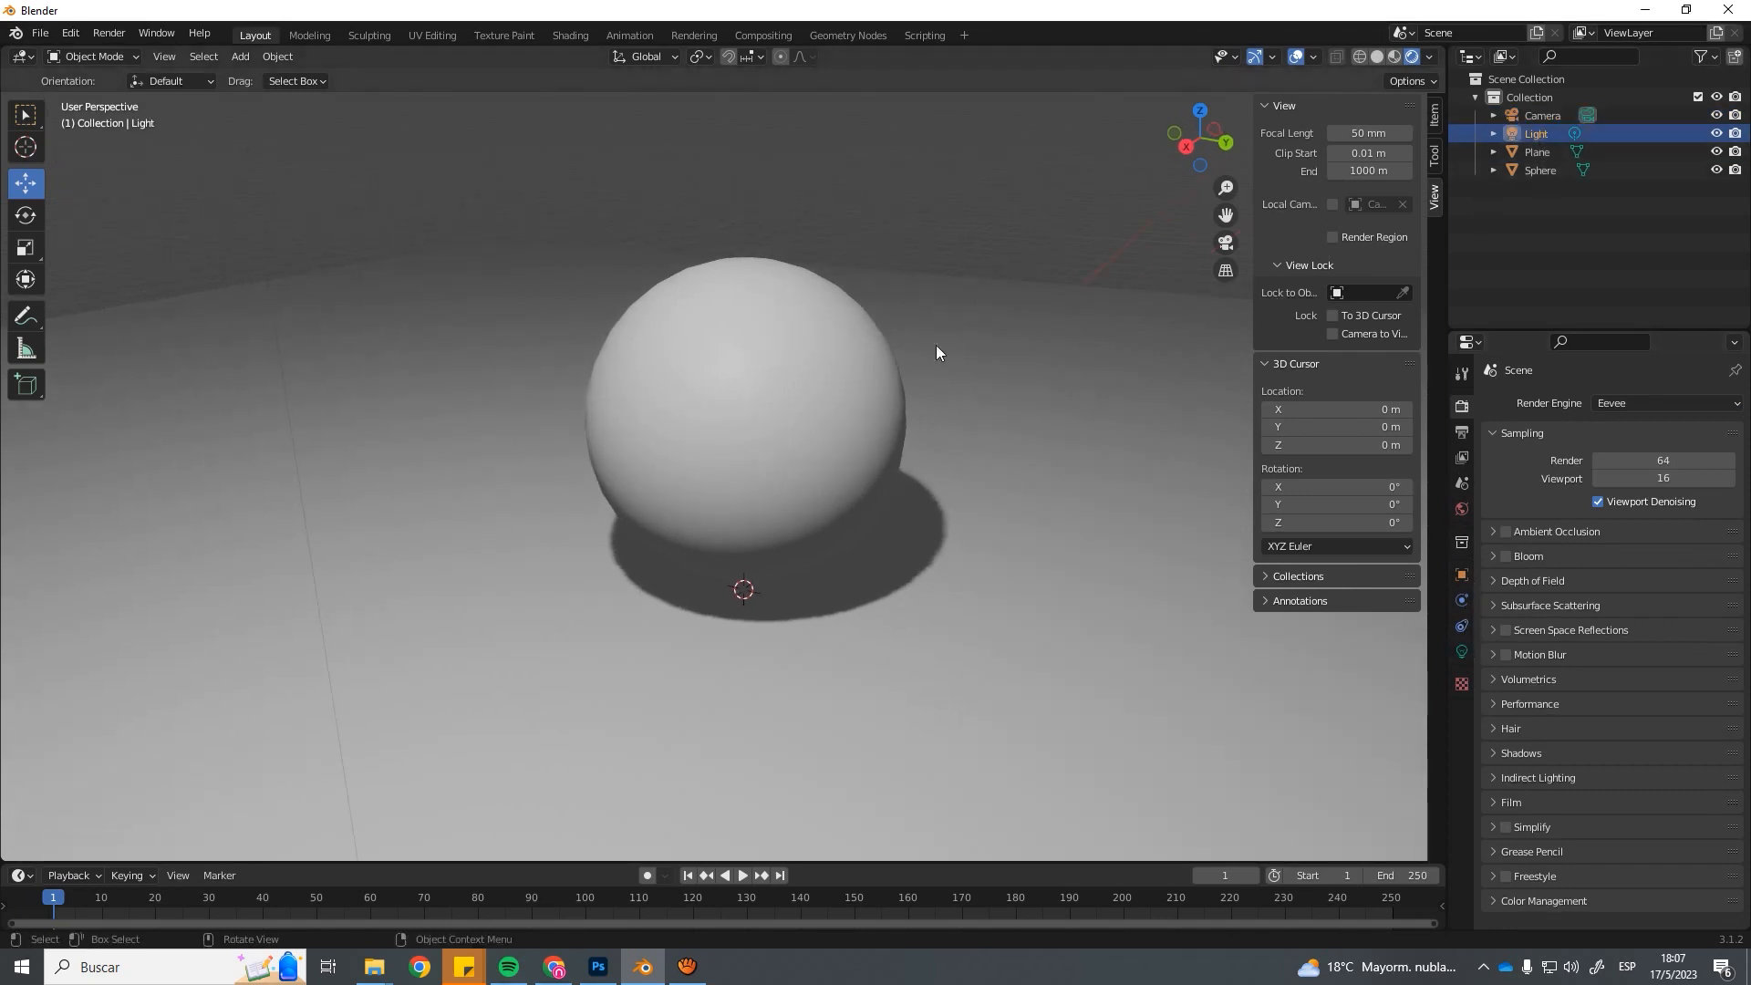
scroll(912, 364, down, 6)
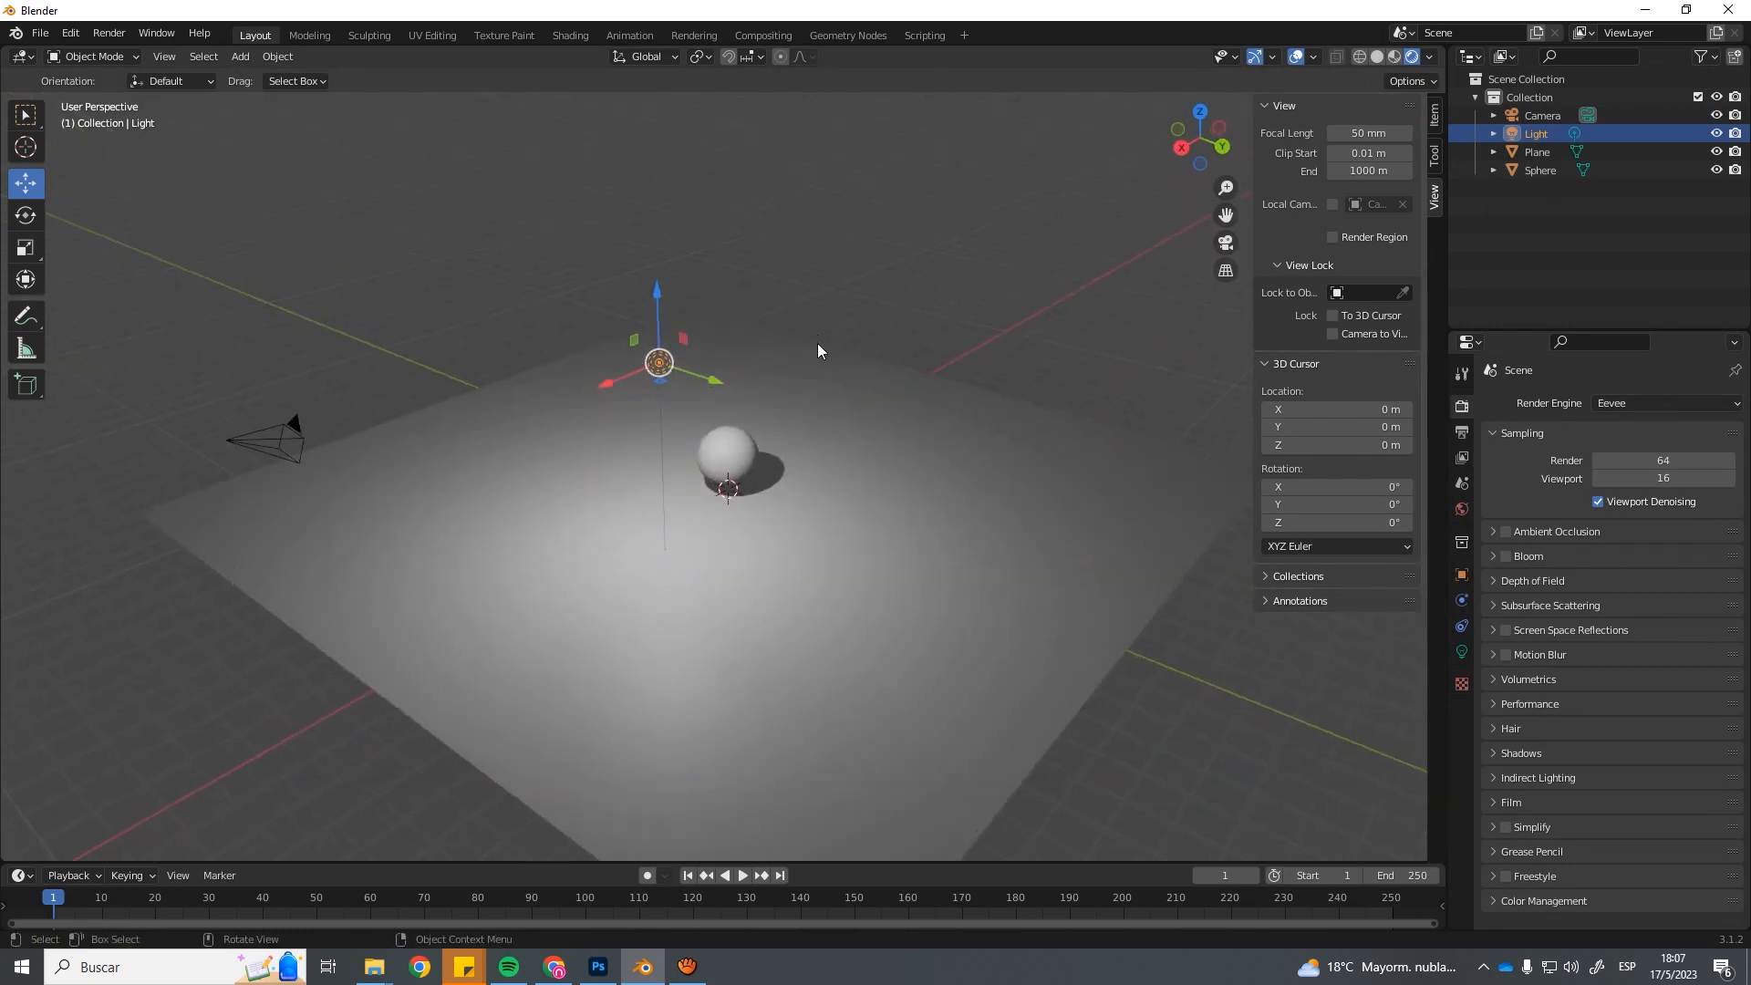
key(Delete)
Add a point light and raise it vertically to just above the sphere.
middle_drag(770, 371, 790, 398)
key(shift+a)
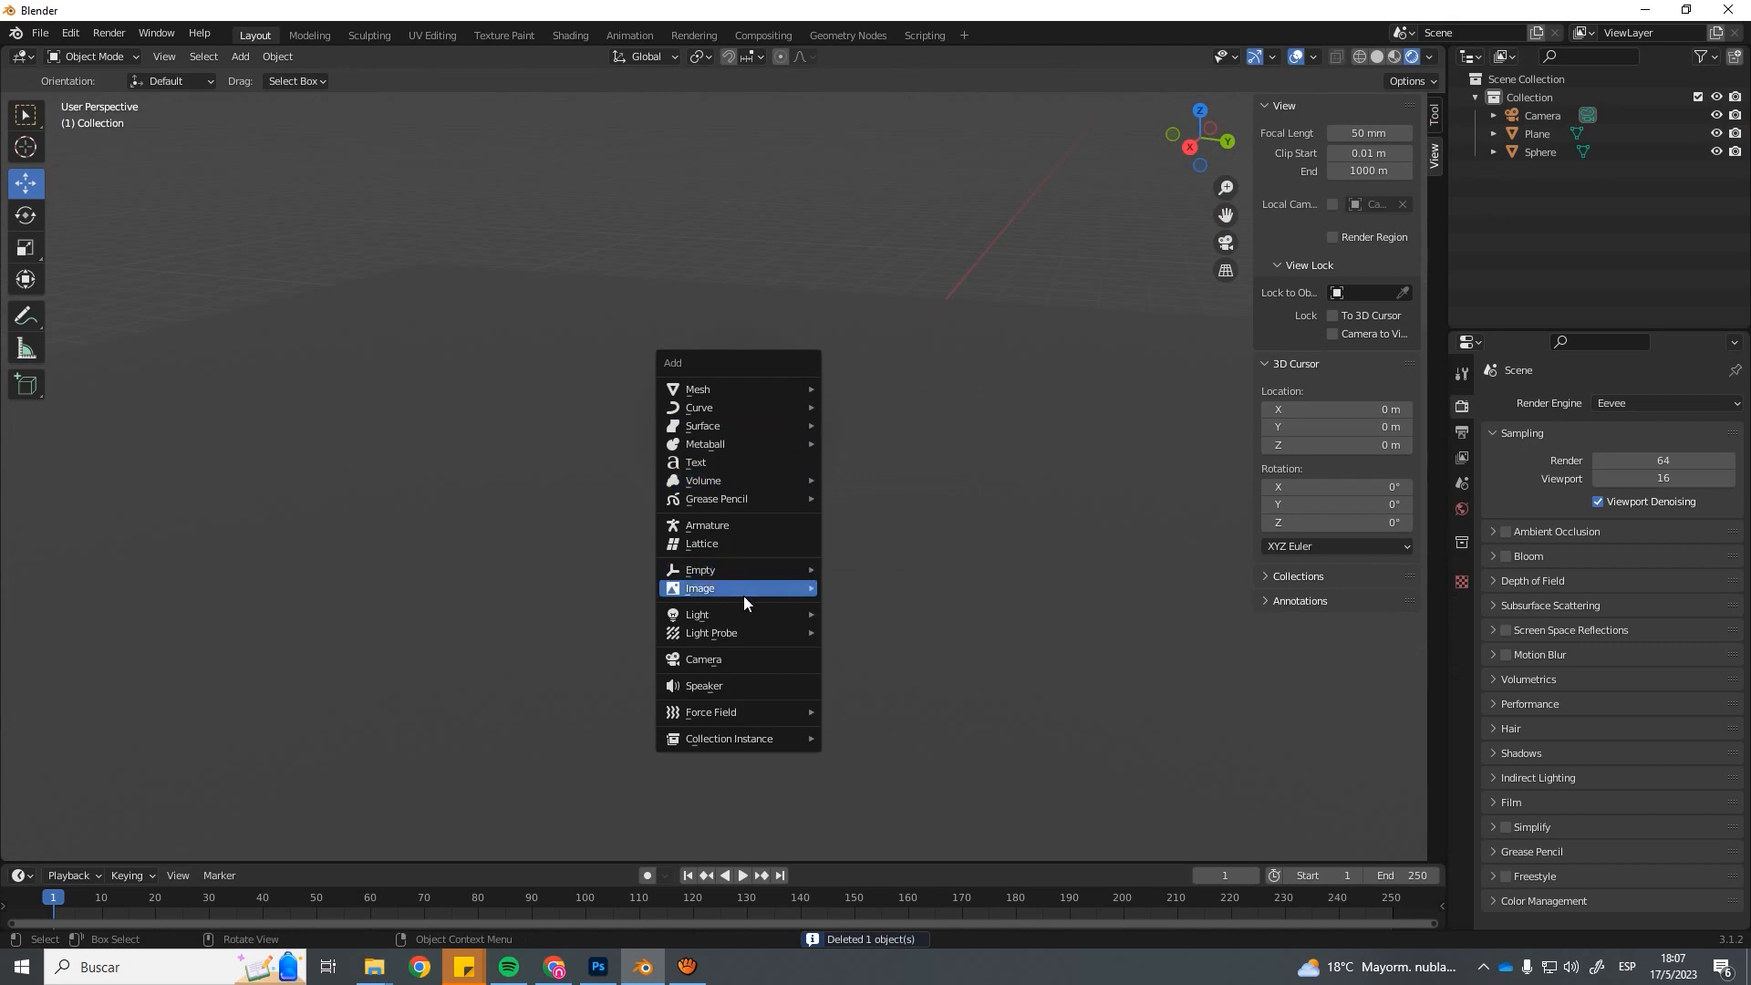
mouse_move(730, 631)
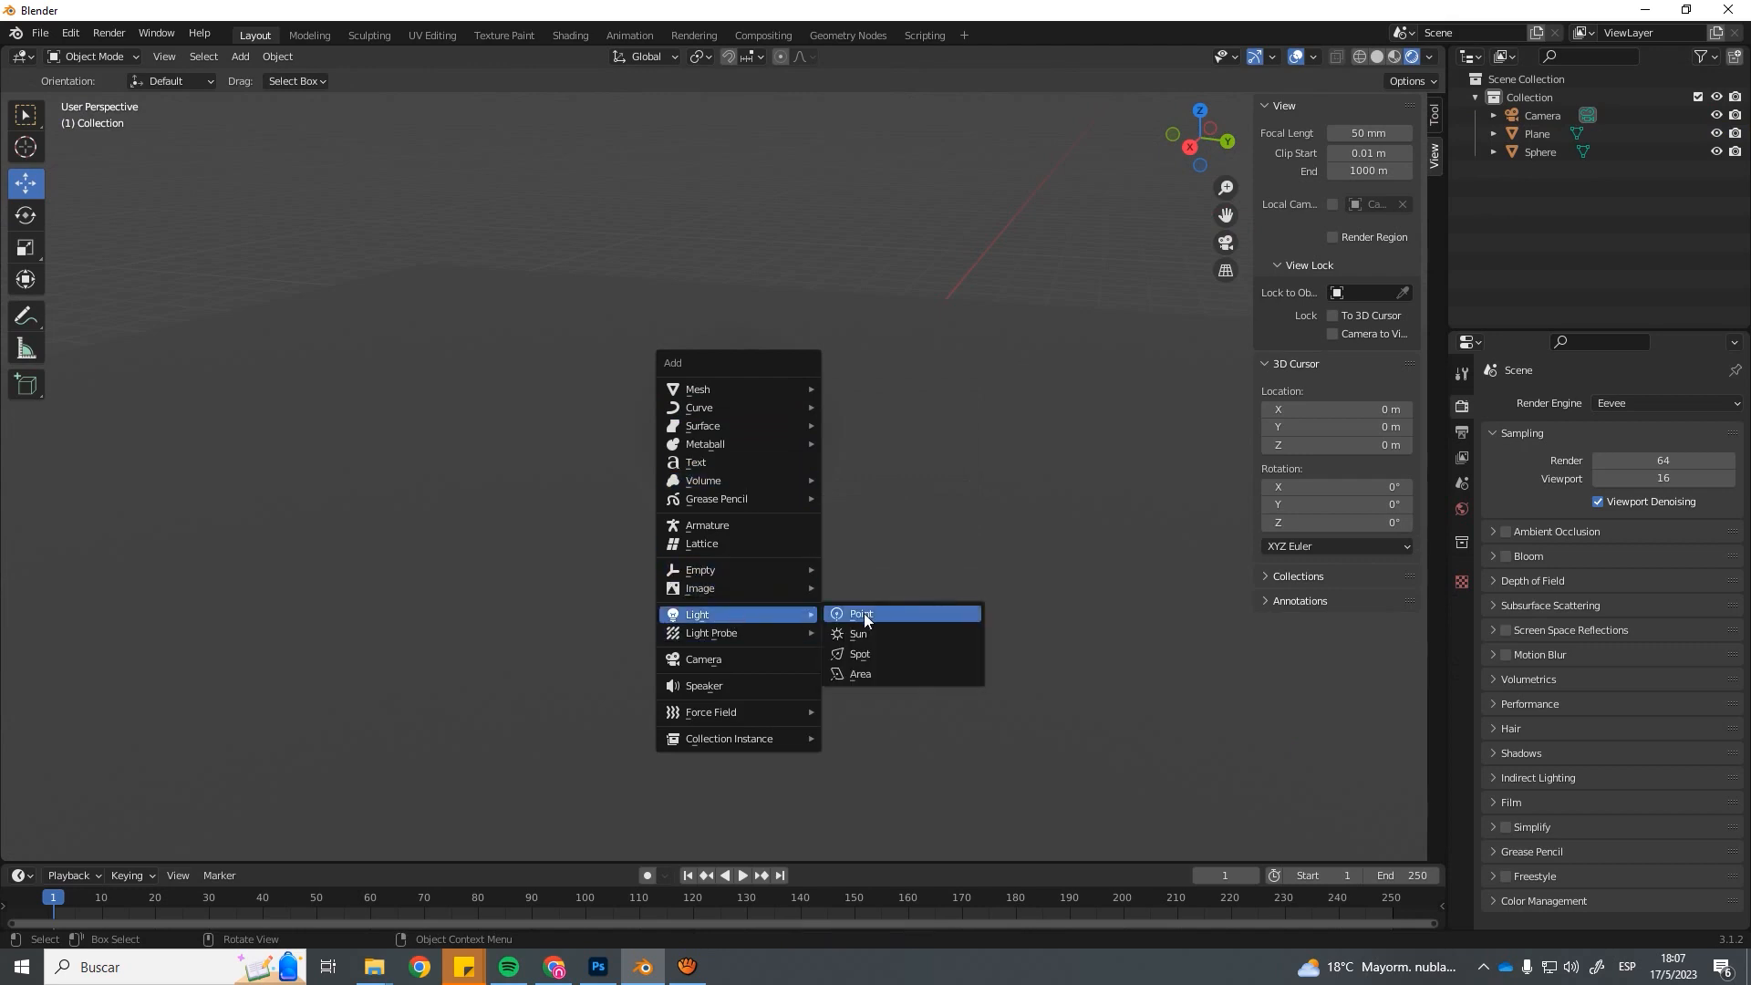
click(865, 620)
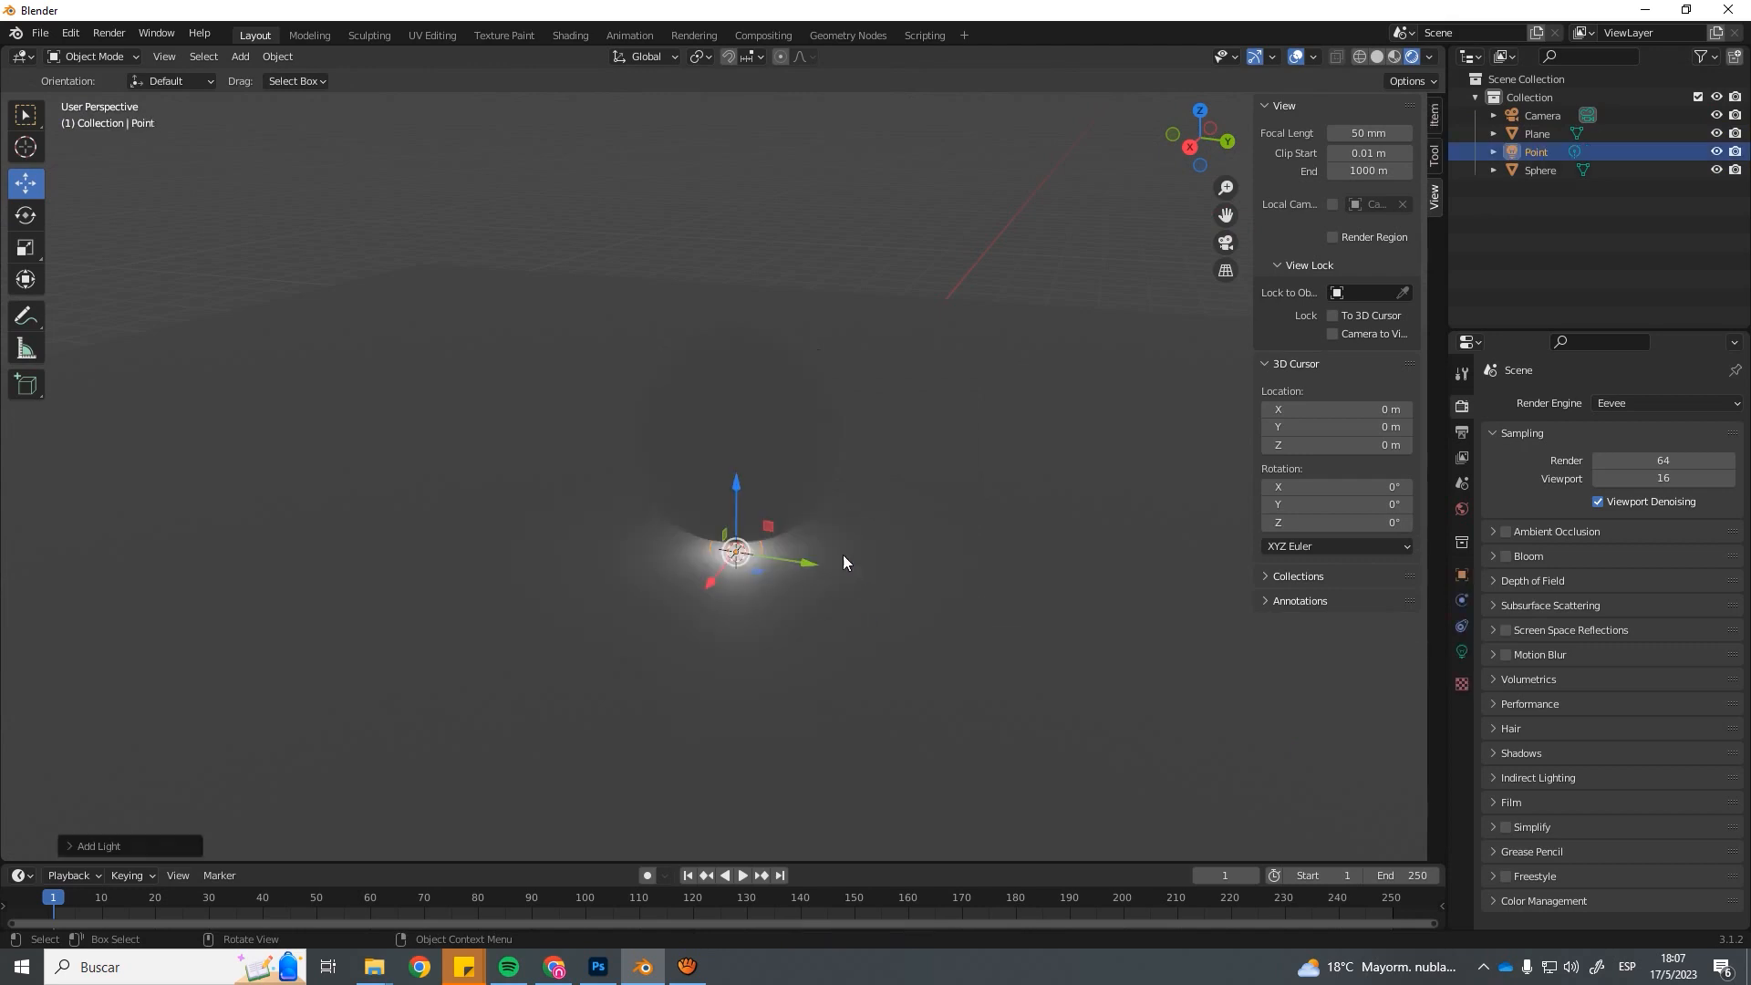
key(g)
key(z)
drag(758, 287, 758, 152)
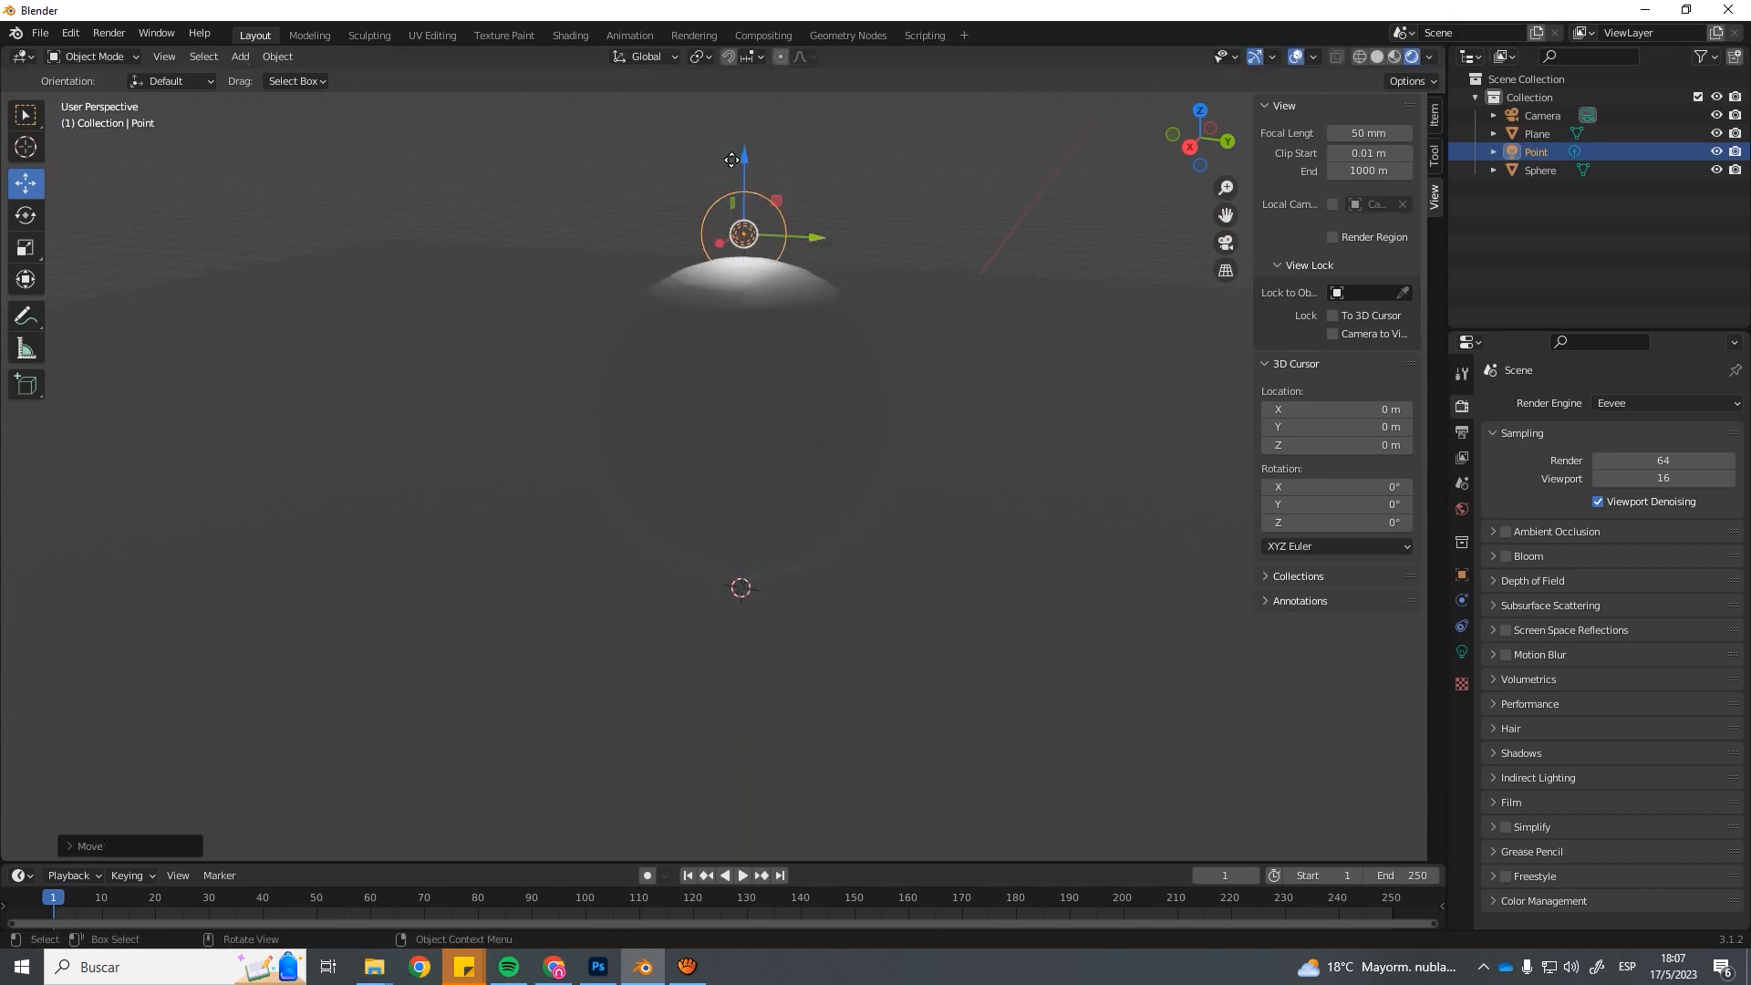
Reposition the point light along X and Y so it sits in front of the sphere's upper part.
scroll(758, 247, down, 3)
middle_drag(757, 274, 748, 296)
drag(706, 364, 598, 438)
drag(708, 419, 824, 445)
drag(764, 362, 781, 319)
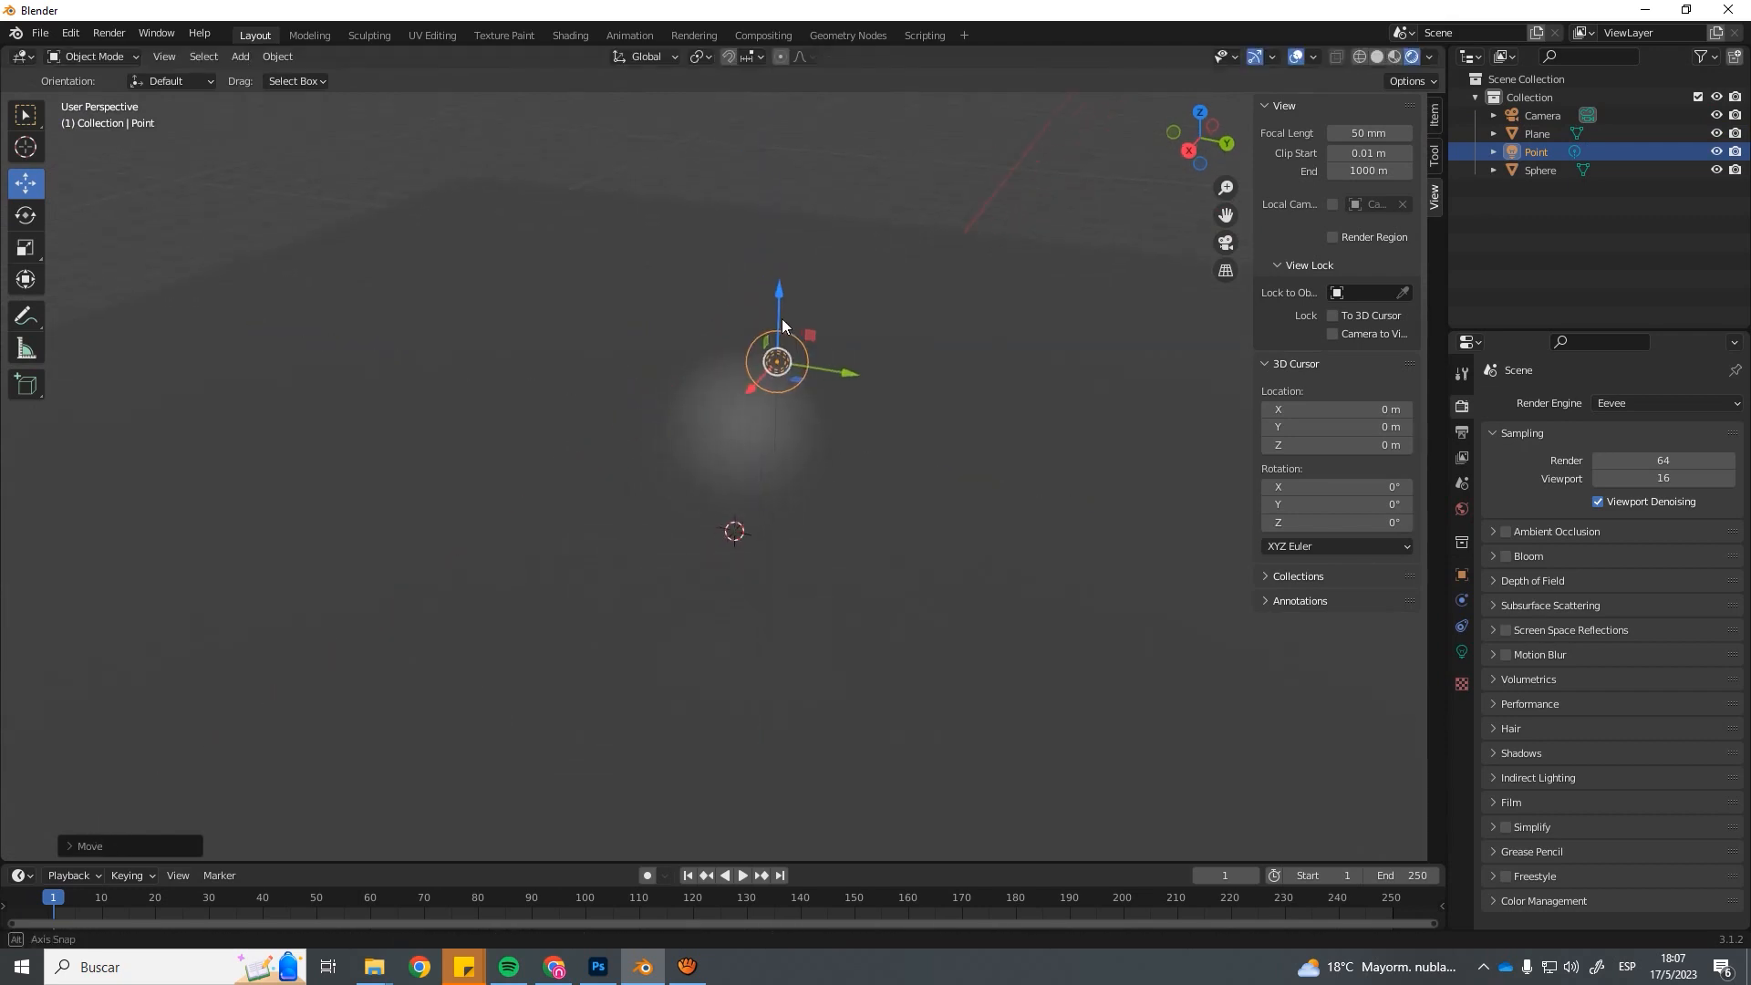
Set the point light's power to 86.6 W and radius to 0.99 m, and move it away from the sphere along Y.
click(1462, 651)
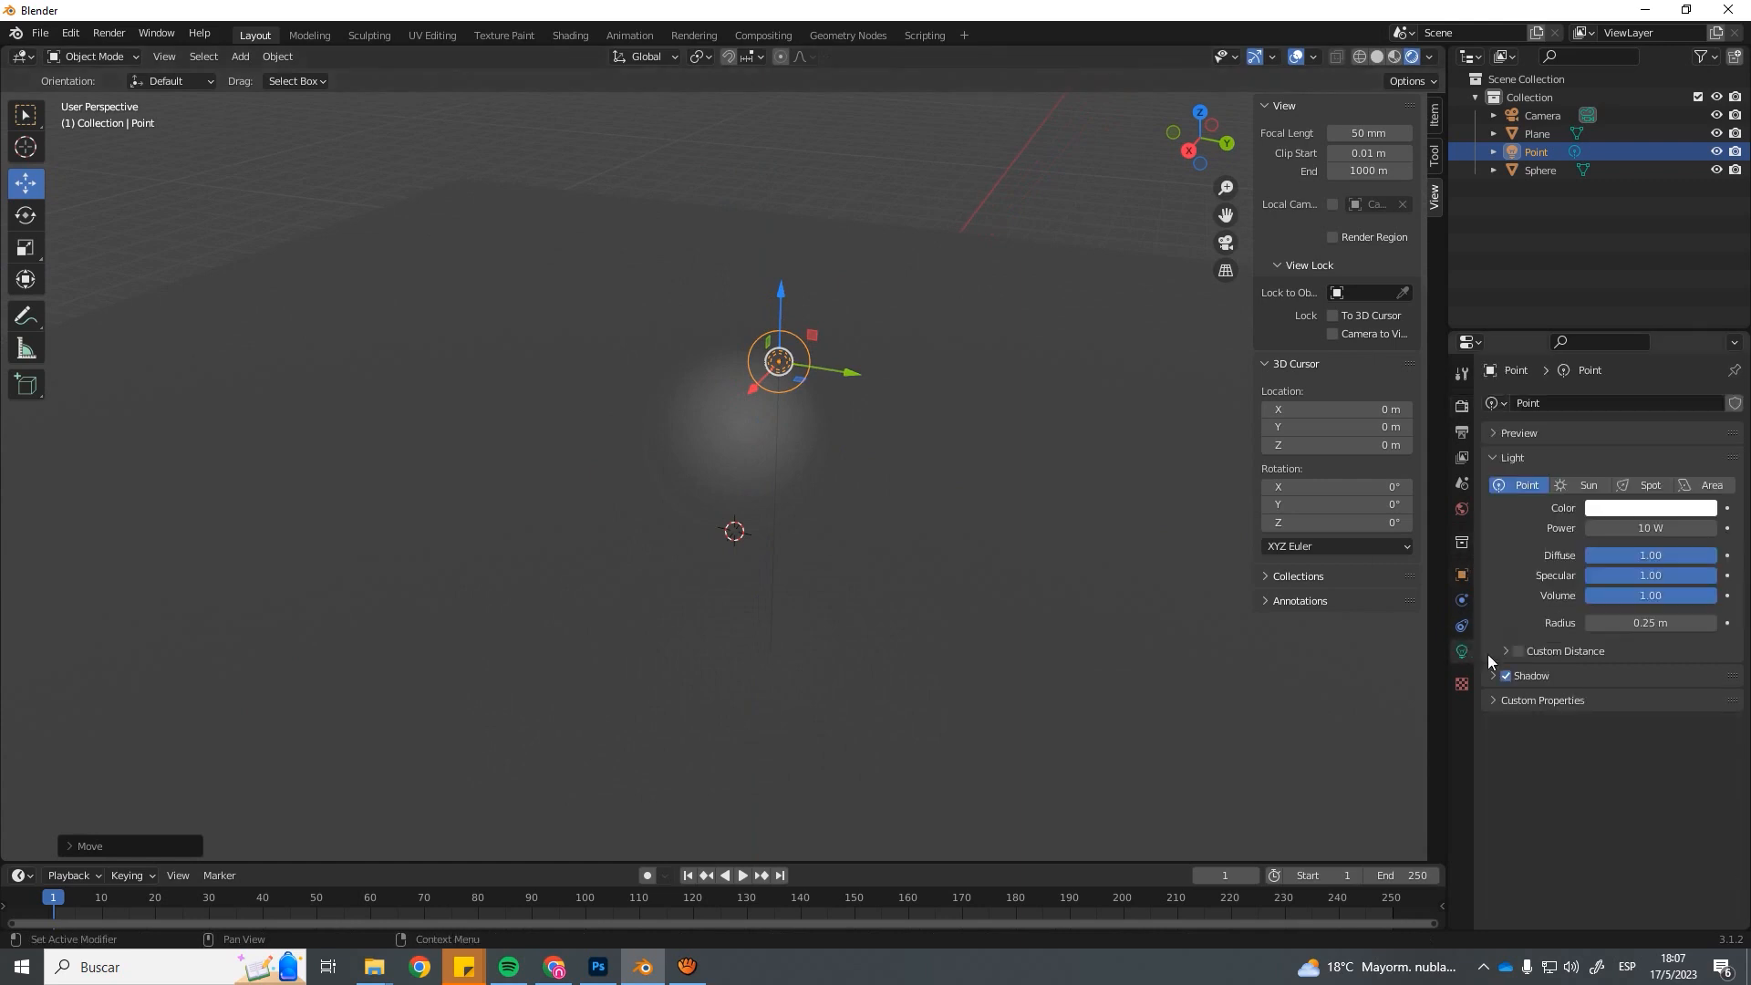
drag(1611, 528, 584, 535)
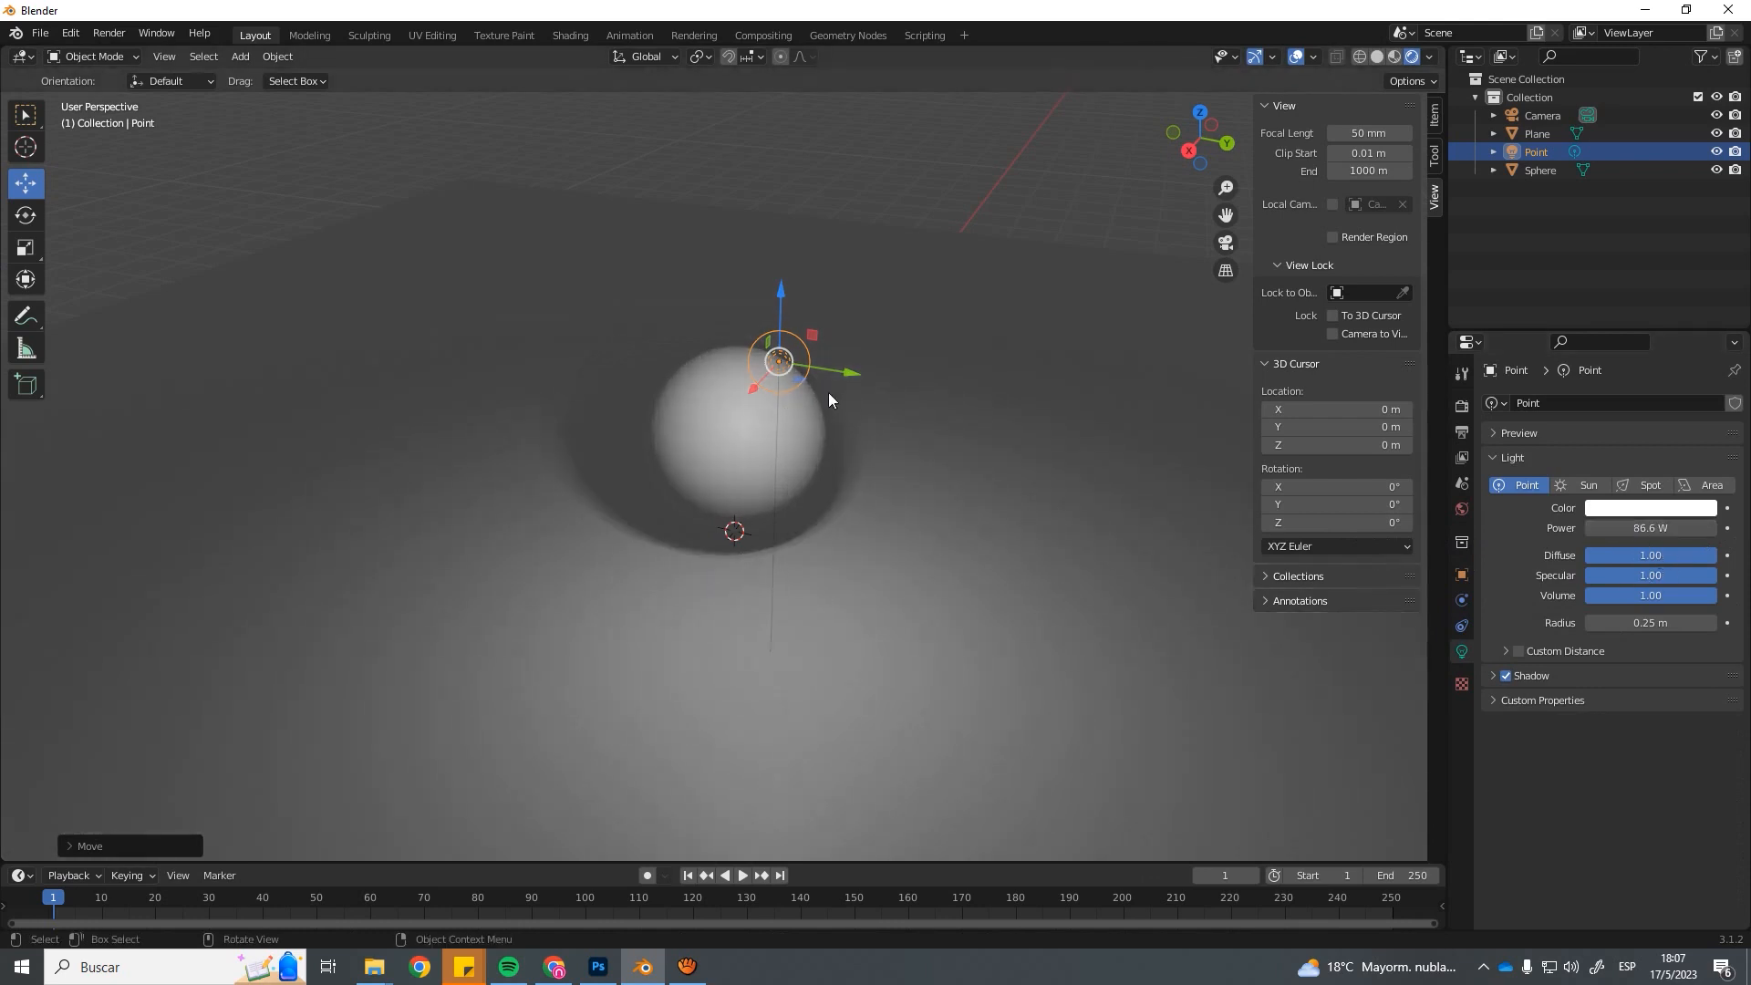
drag(839, 373, 963, 386)
drag(1651, 623, 1699, 624)
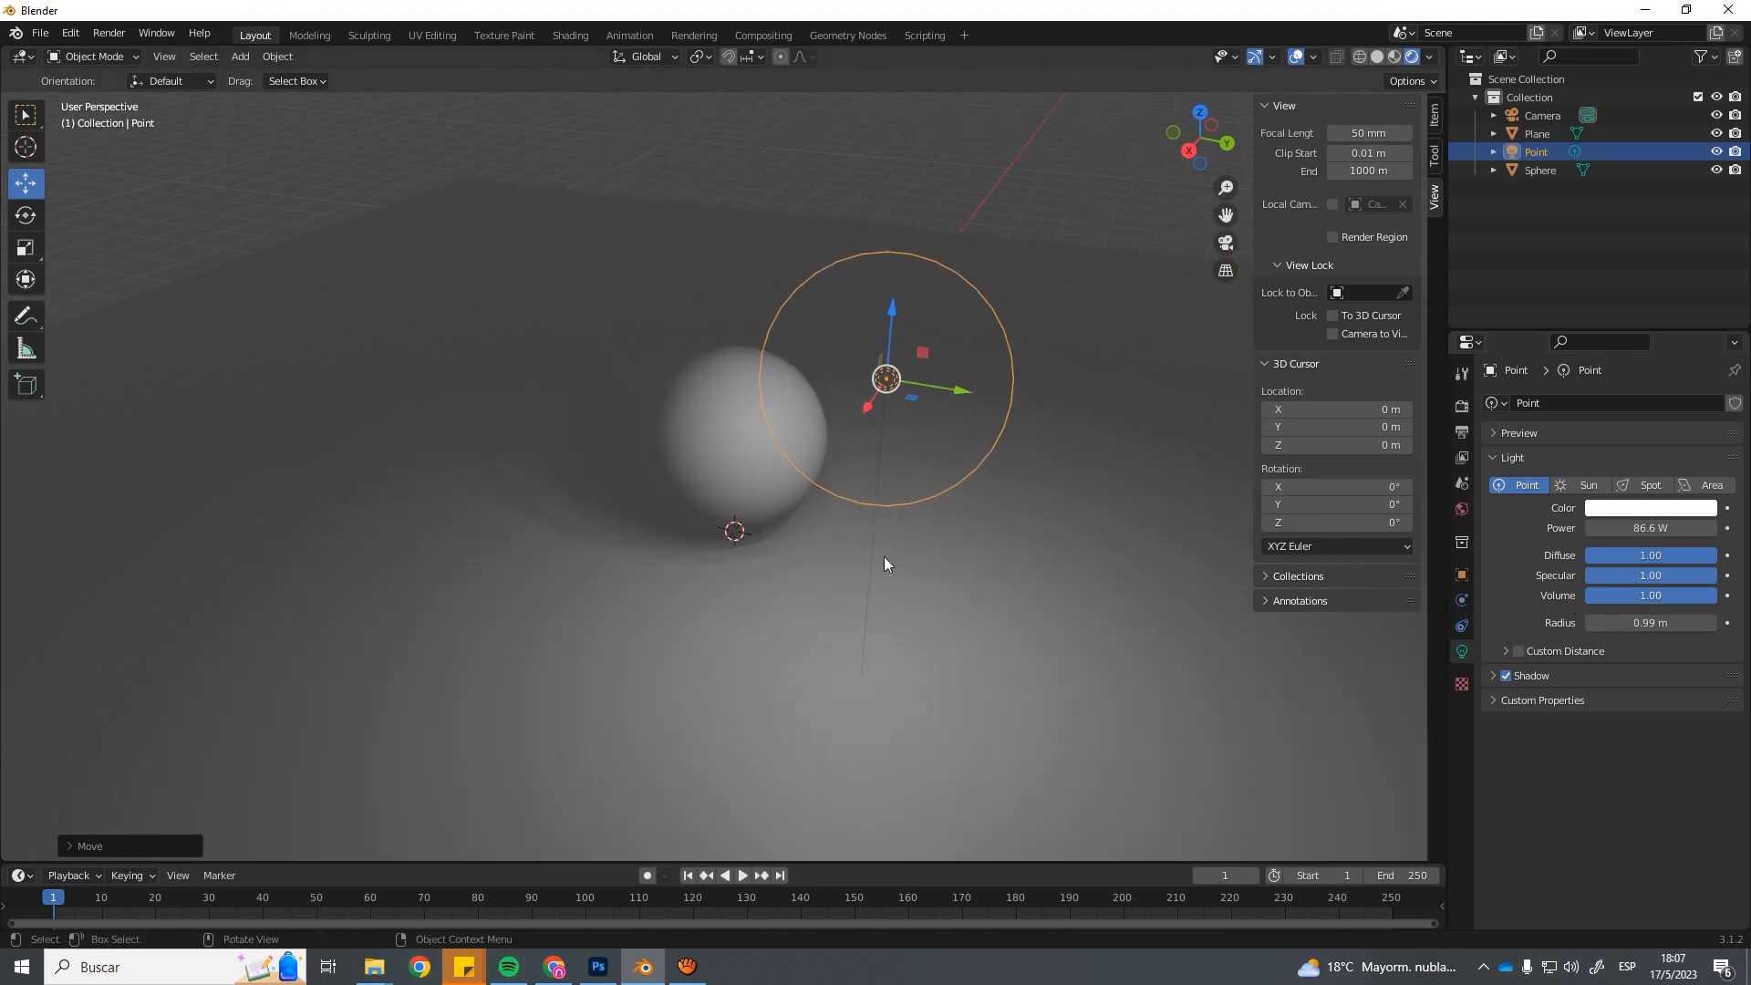
middle_drag(874, 554, 883, 547)
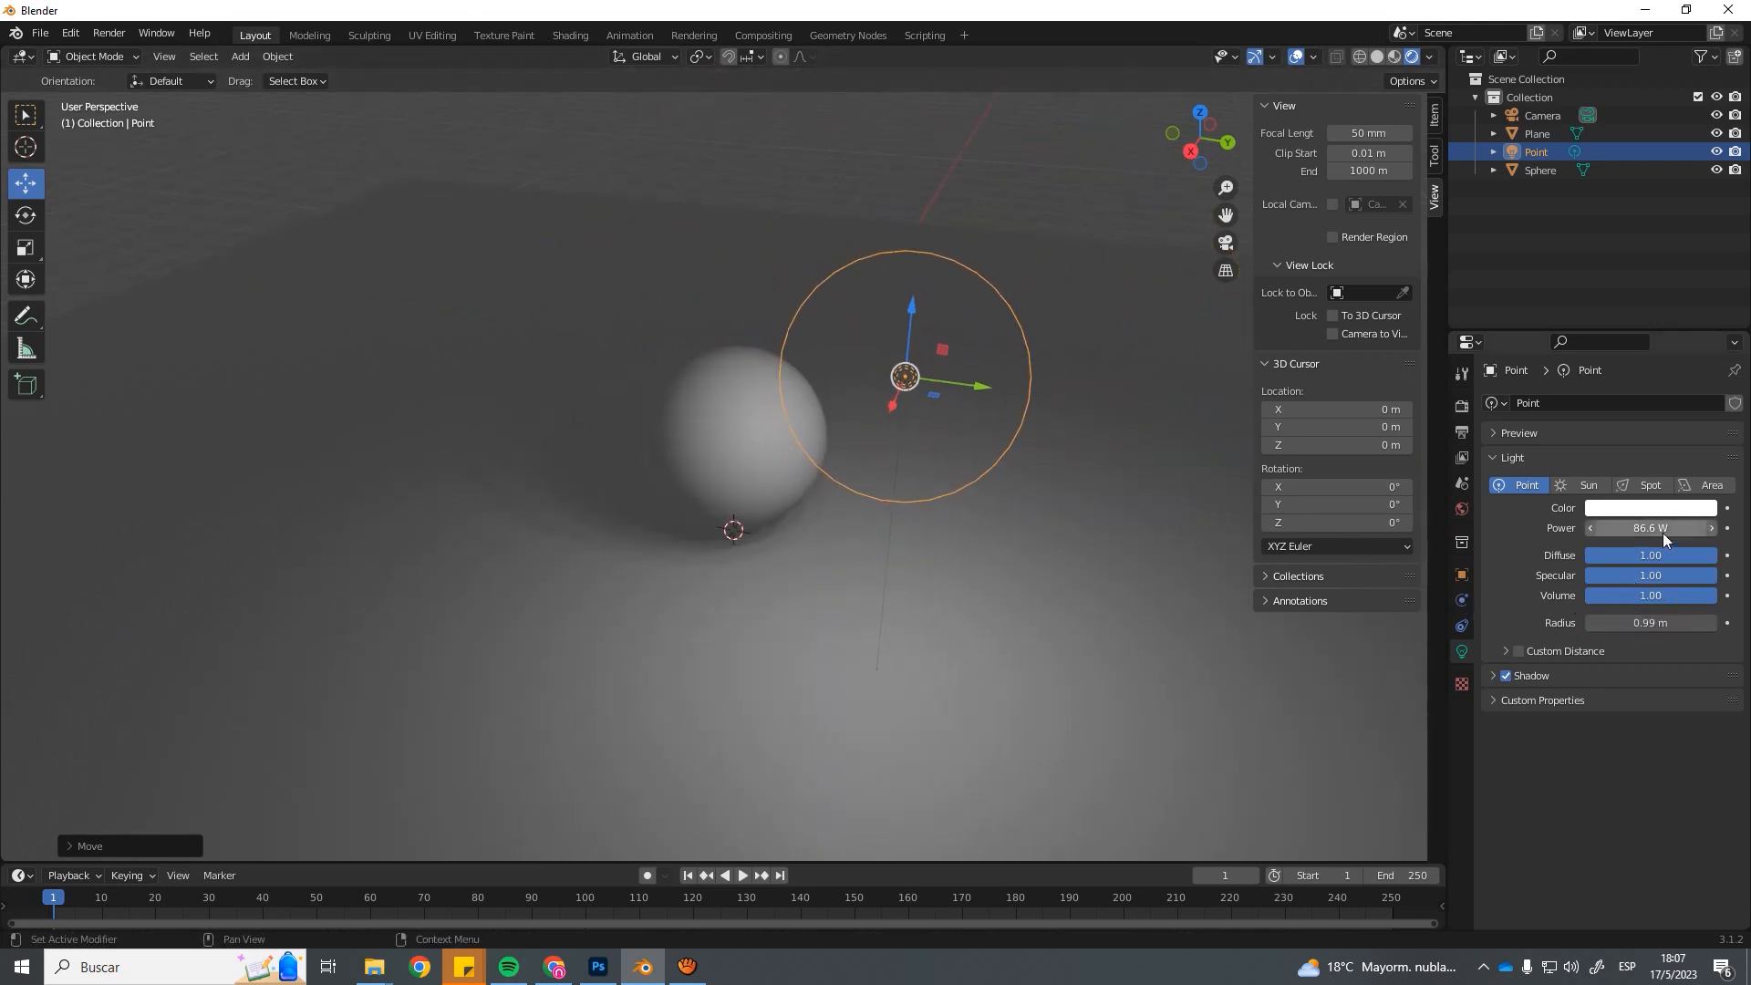
Switch the render engine to Cycles to preview the point light's soft shadow.
click(1462, 406)
click(1679, 411)
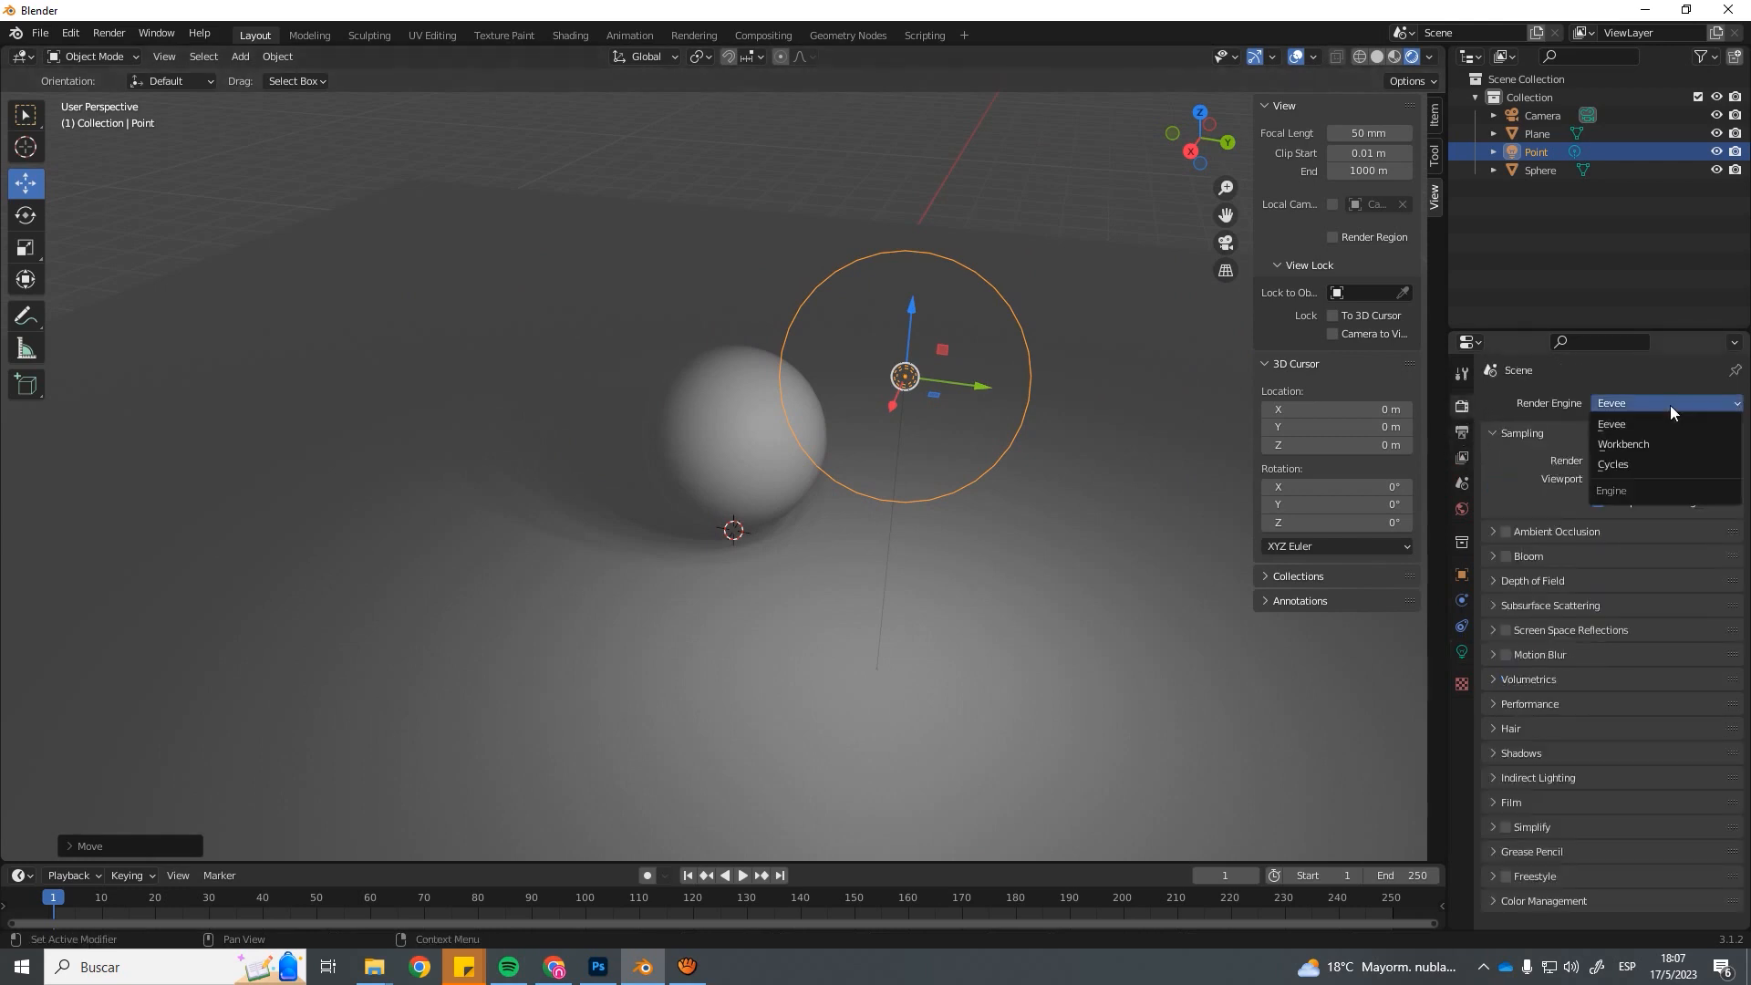
click(1629, 459)
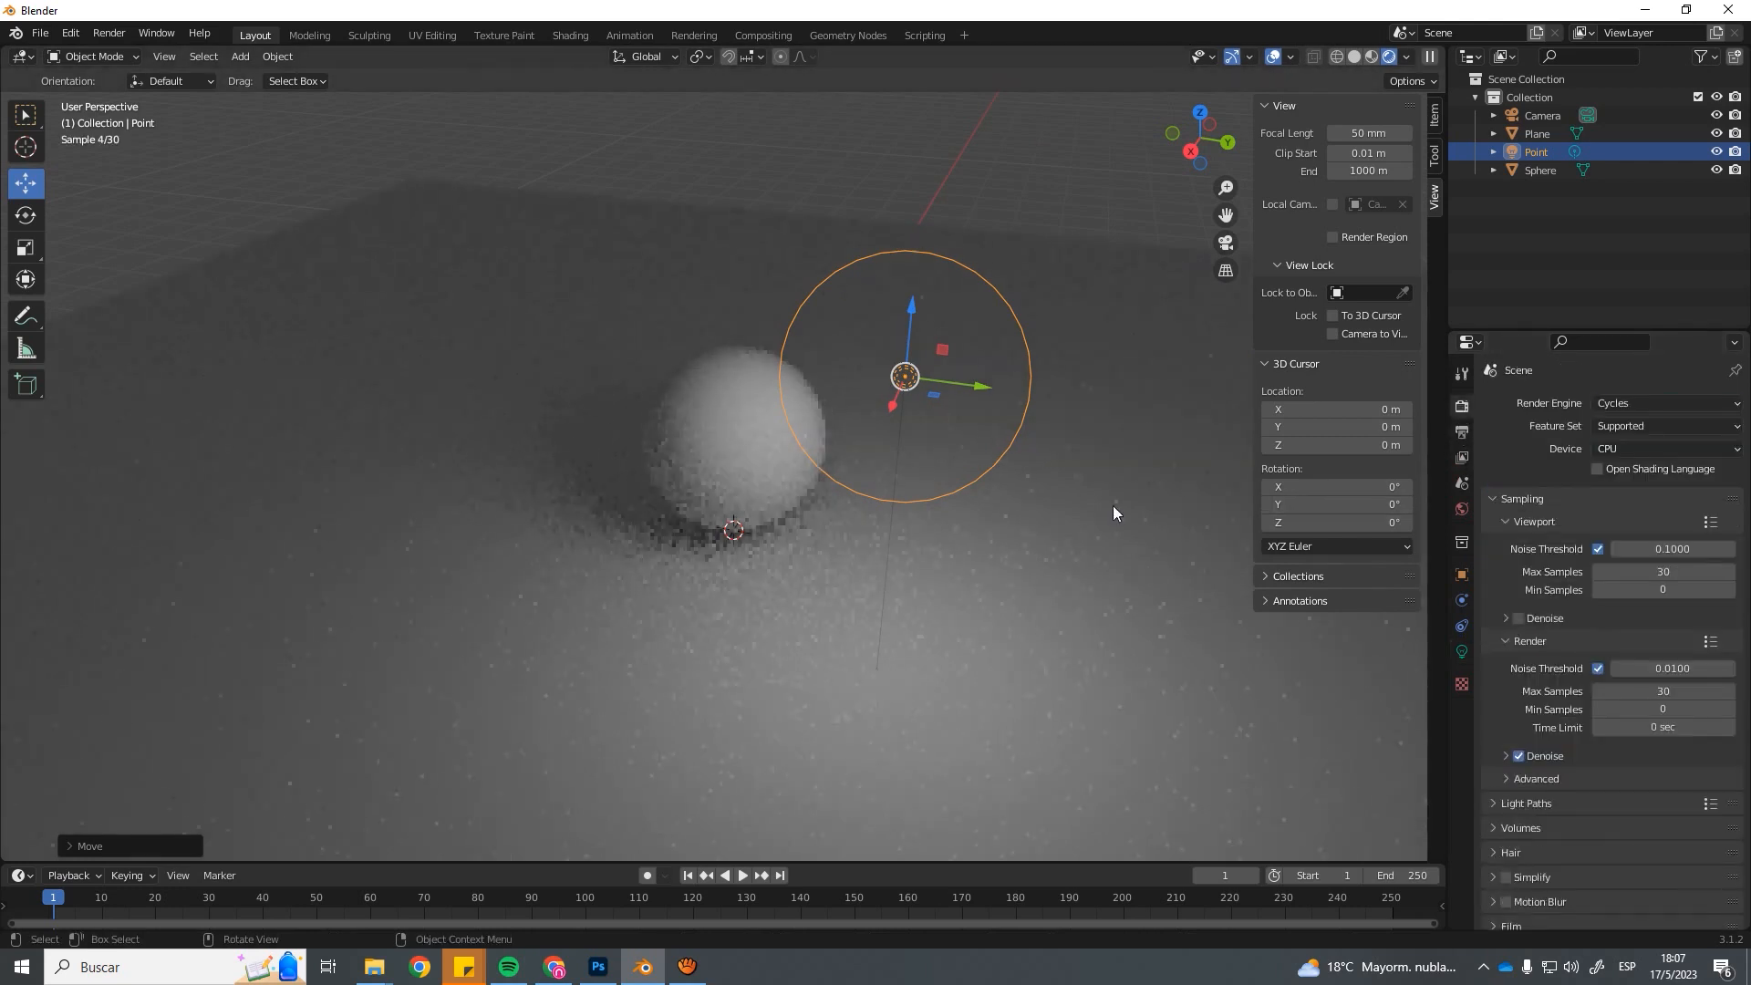
Set the point light's power to 83.2 W and its radius to 1.4 m, and check the shadow around the sphere.
click(1462, 651)
drag(1669, 528, 1626, 528)
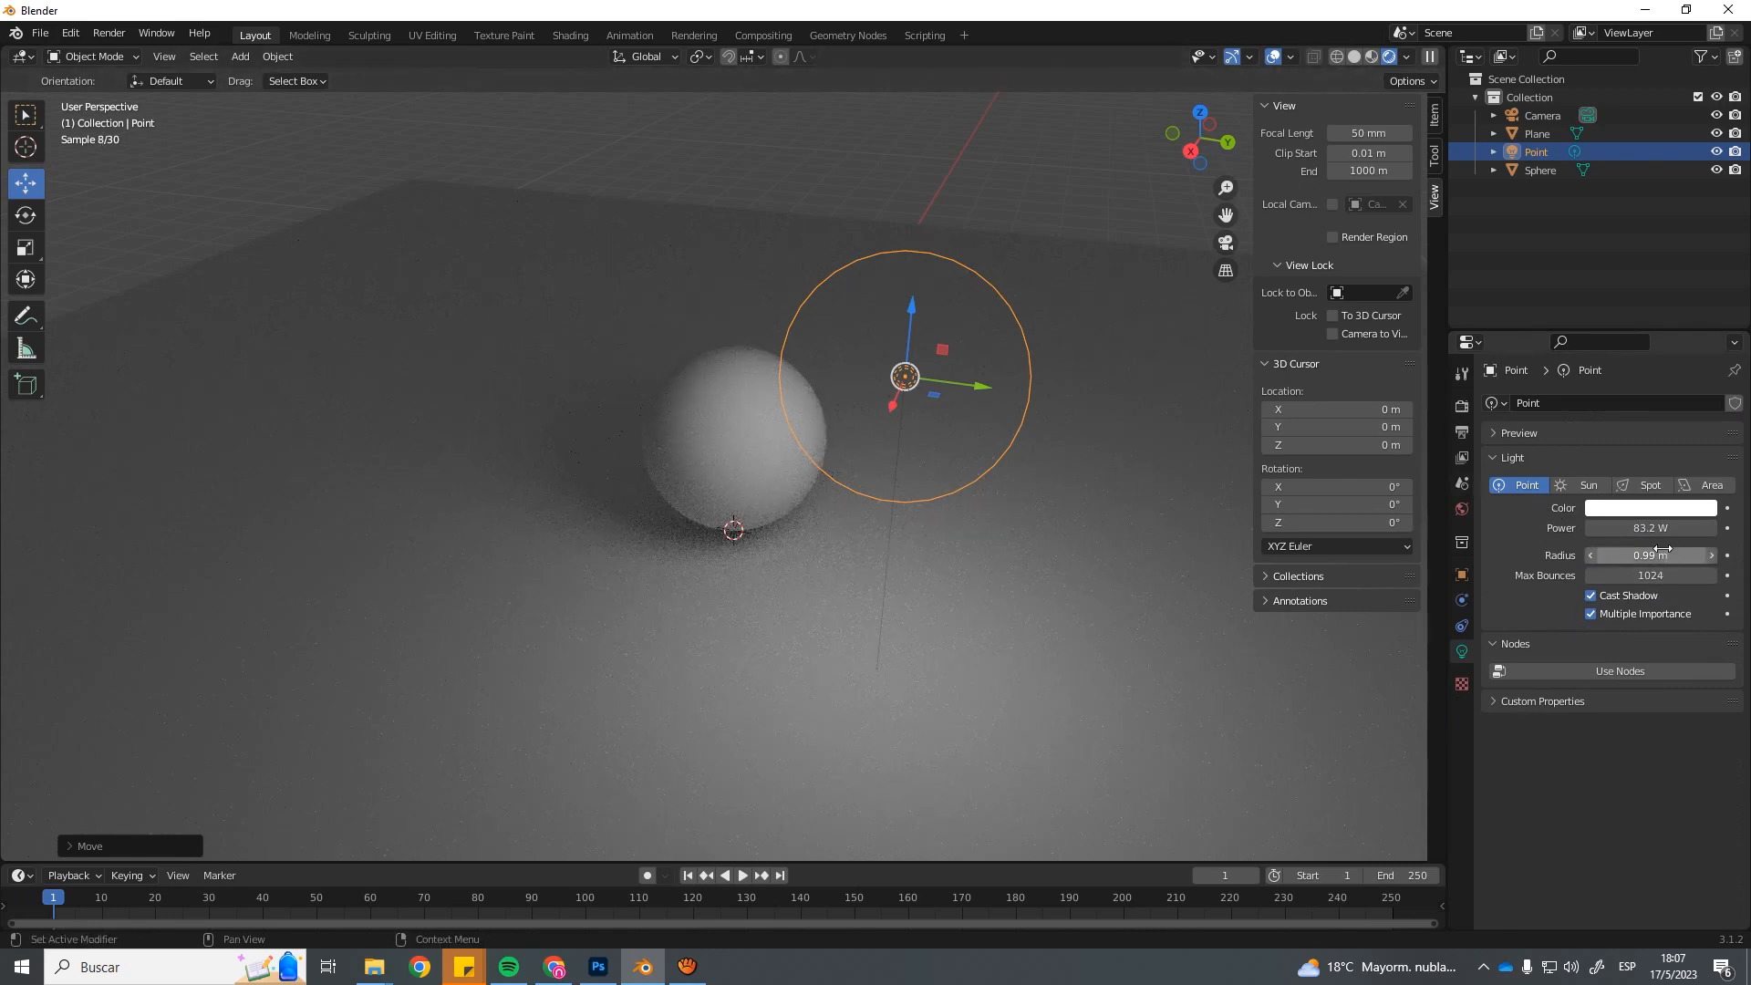
mouse_move(1660, 555)
mouse_down()
mouse_move(1623, 555)
mouse_move(1683, 555)
mouse_move(1649, 564)
mouse_up()
scroll(1063, 567, down, 1)
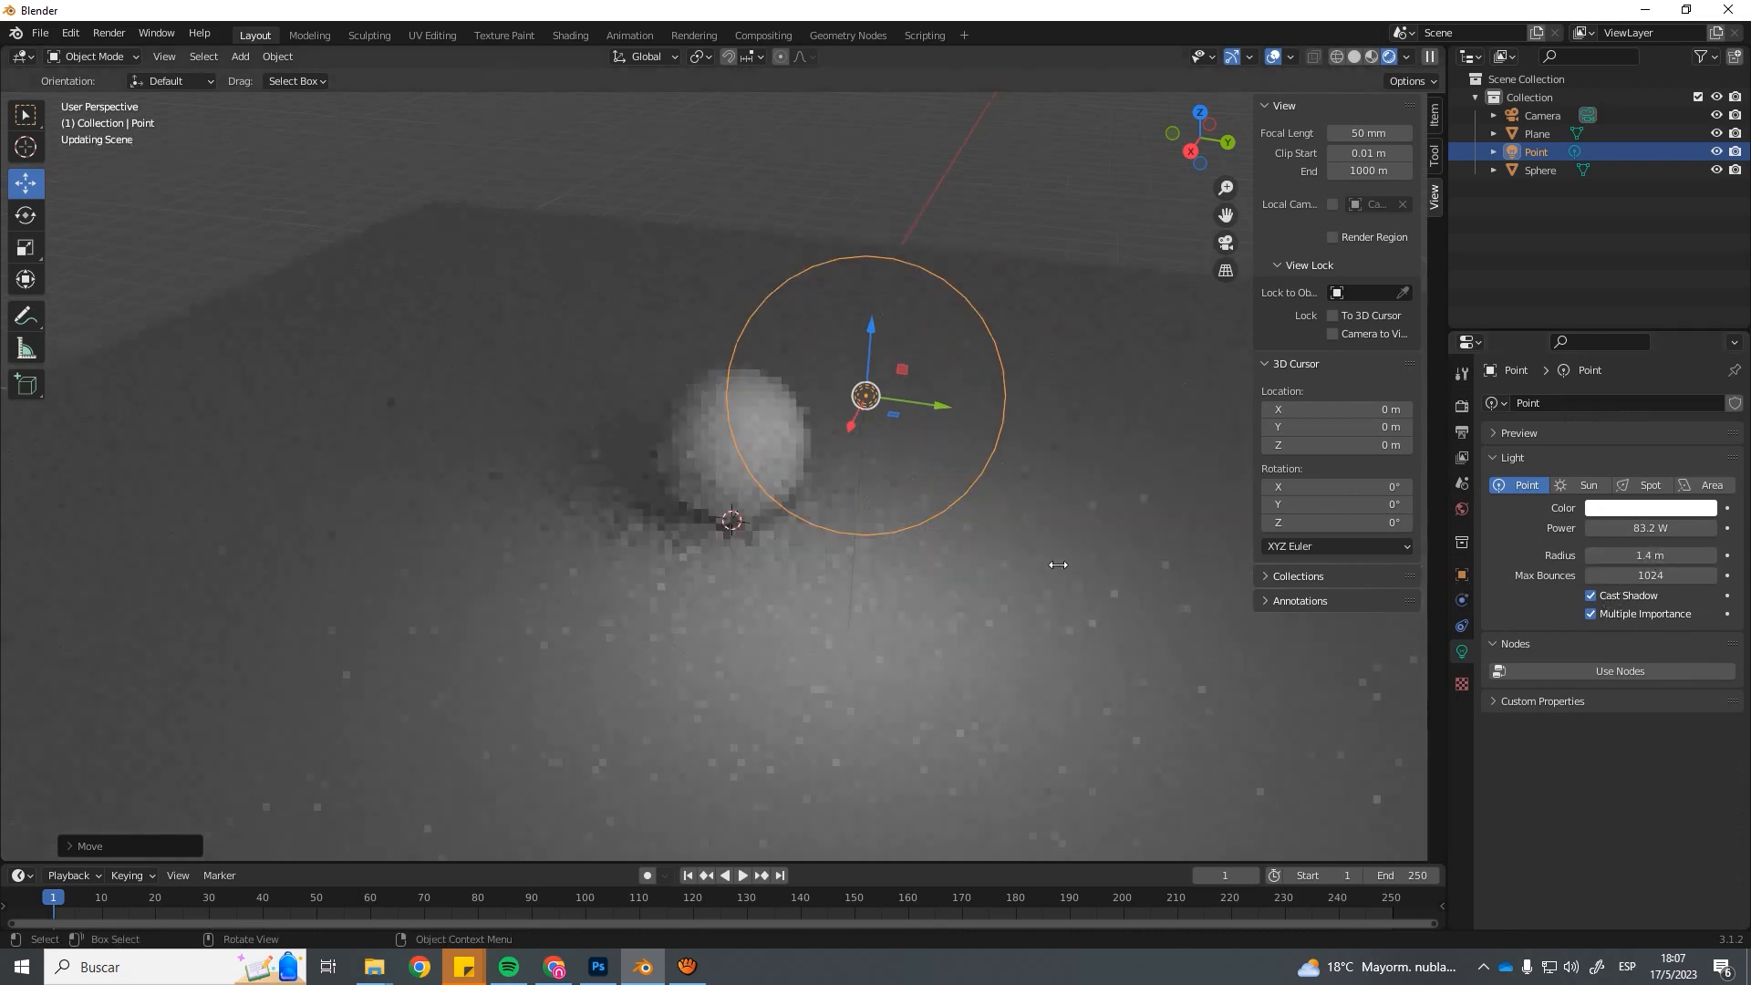
middle_drag(1059, 567, 1091, 565)
middle_drag(649, 504, 796, 524)
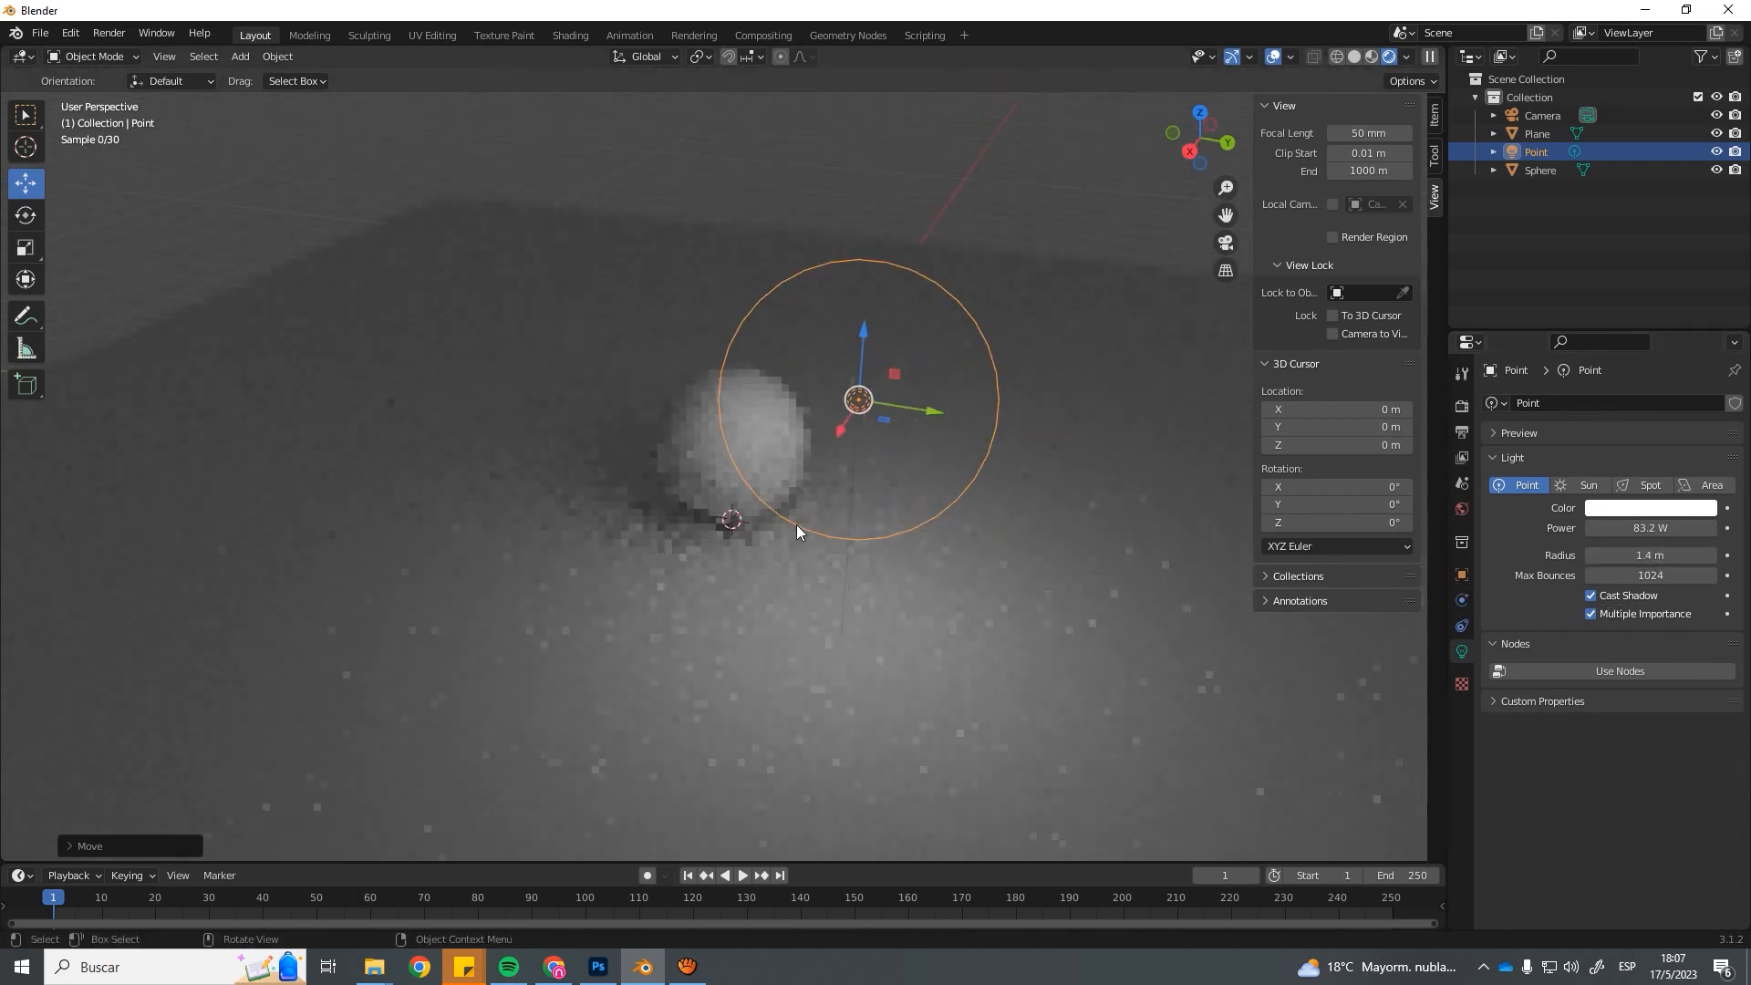
middle_drag(883, 479, 883, 503)
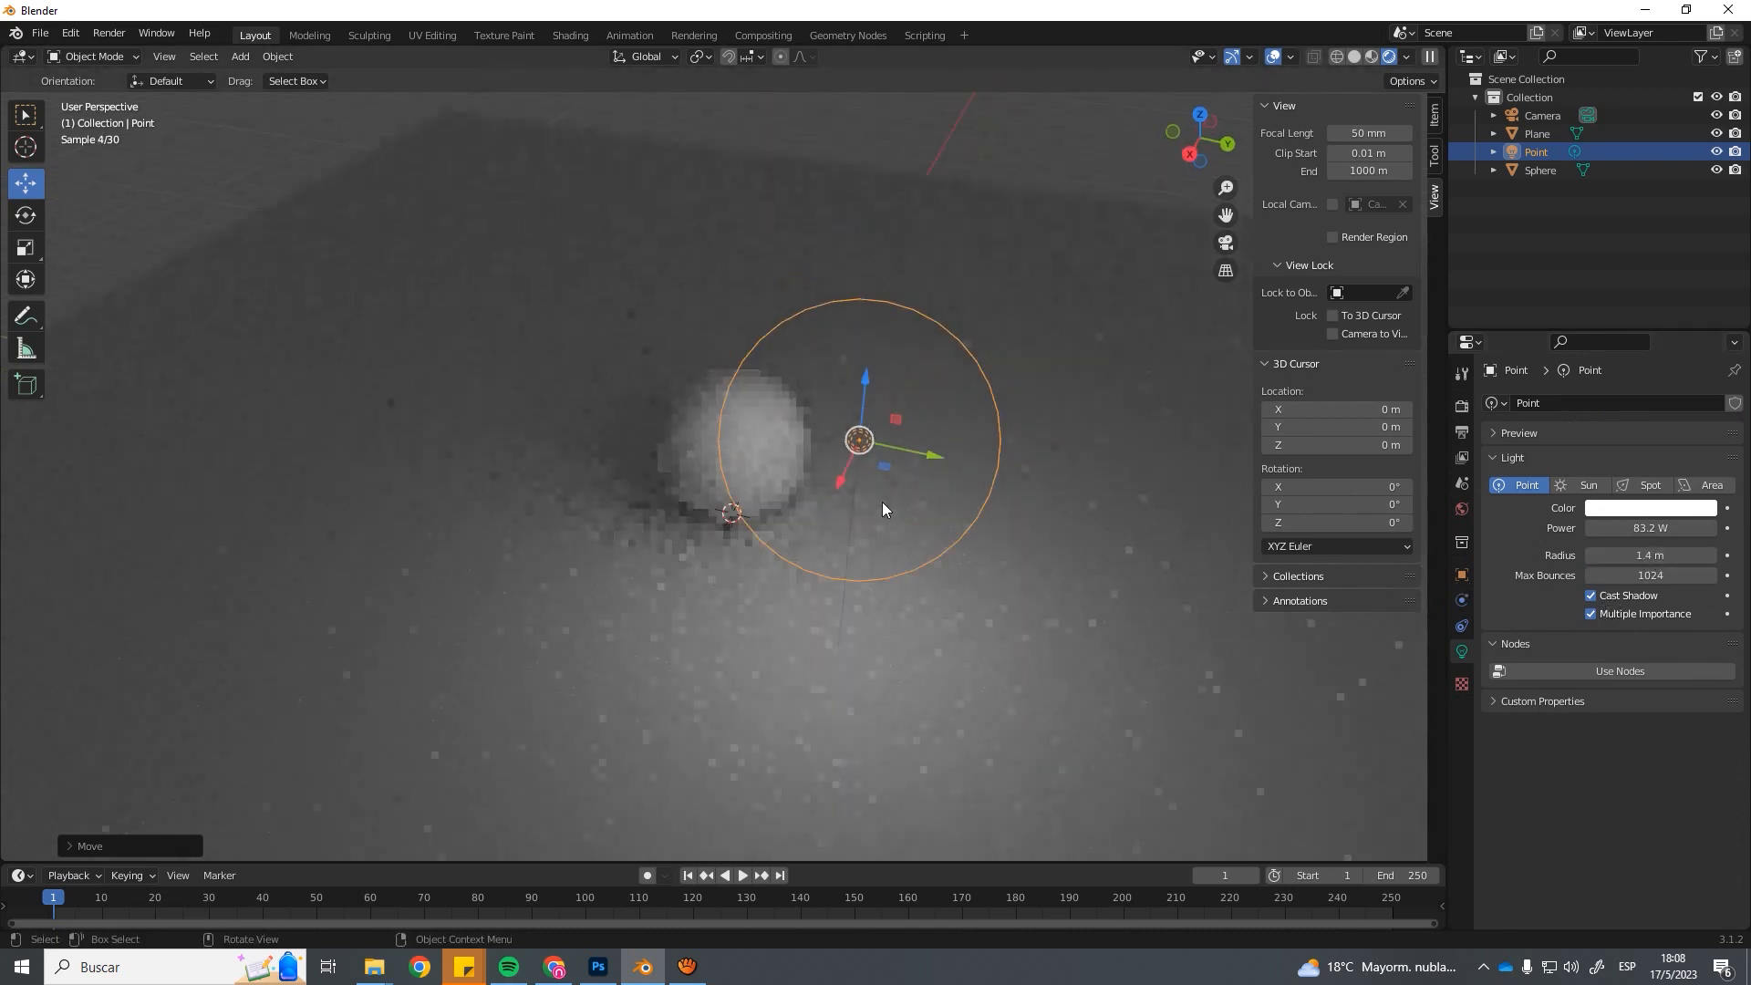
Tint the point light salmon pink and move it along Y to the opposite side of the sphere.
click(1653, 511)
click(1618, 365)
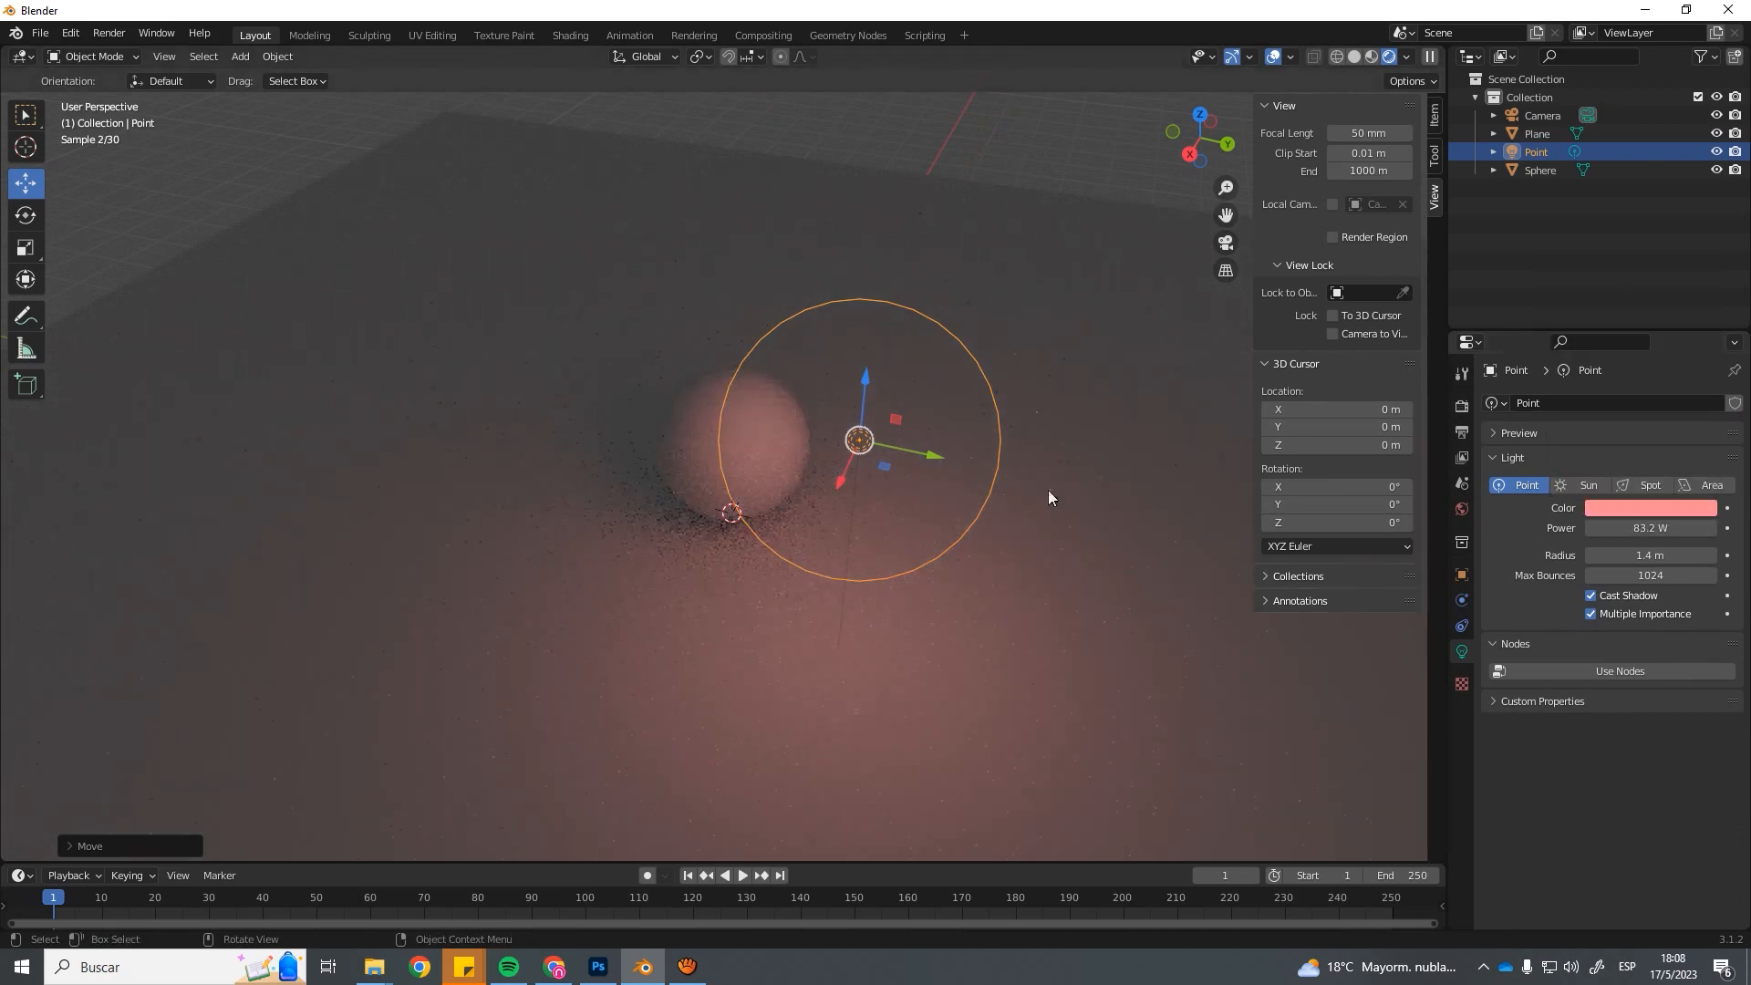
click(1046, 168)
middle_drag(1034, 401, 1049, 383)
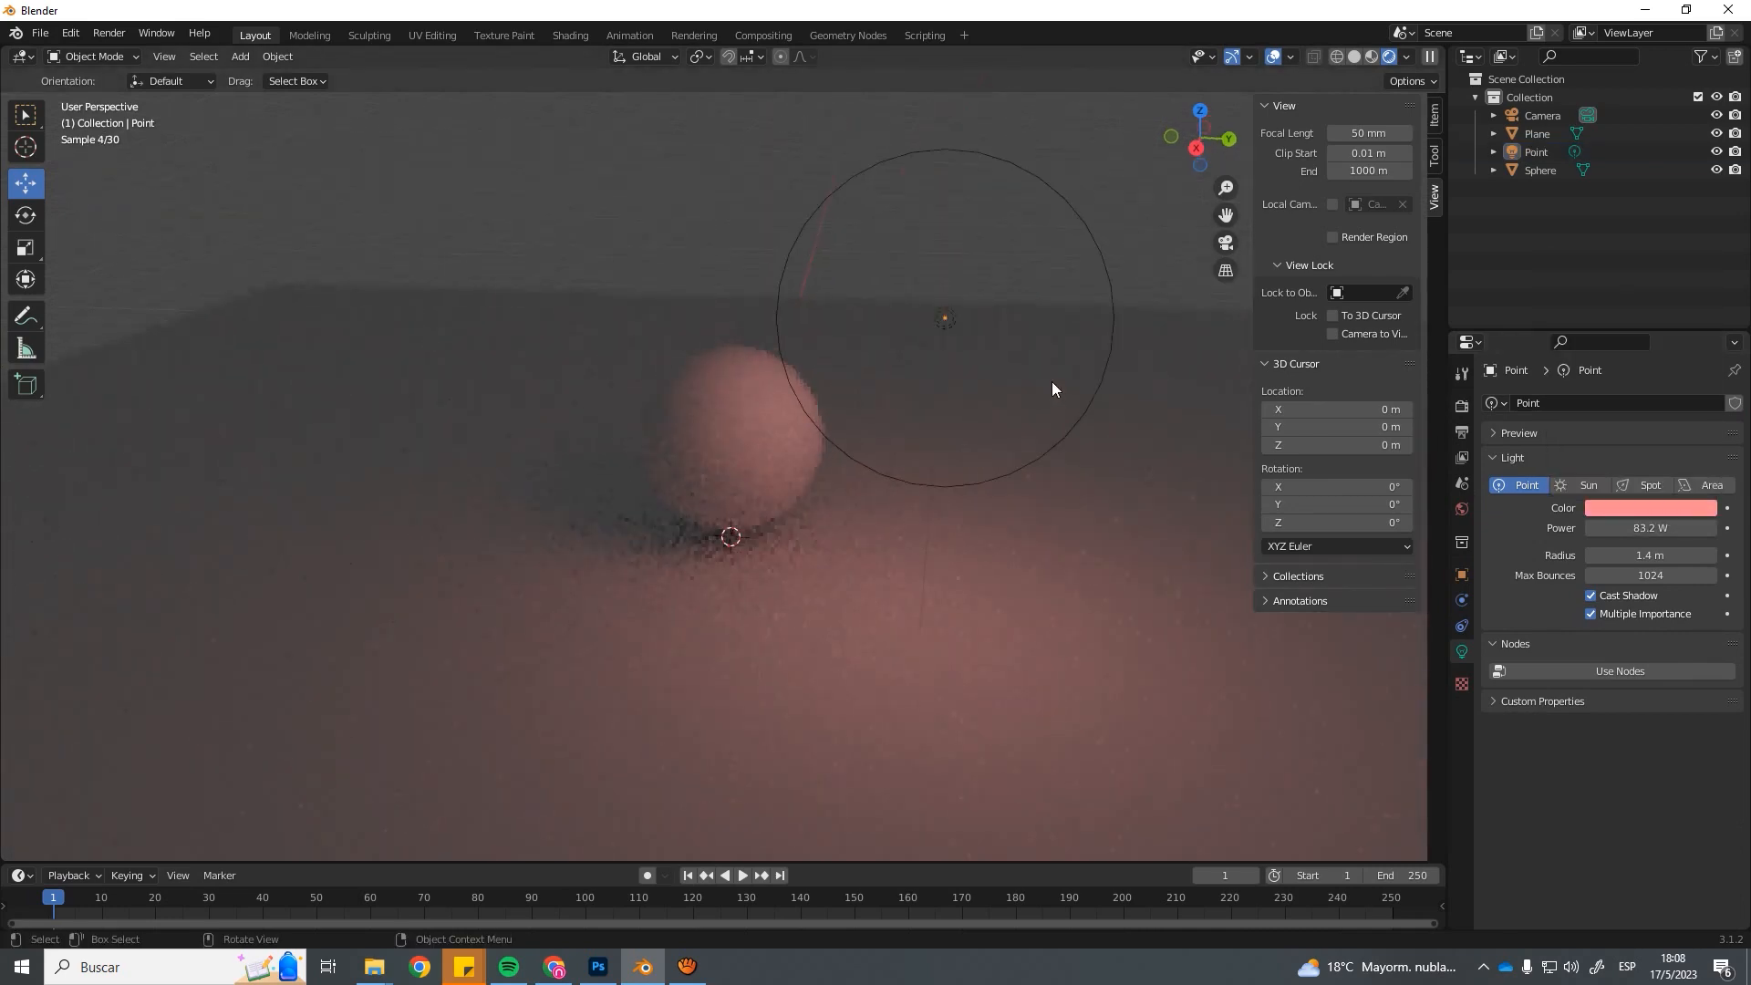
click(1107, 260)
drag(1026, 321, 451, 328)
Add a sun light and place it above the plane, on the side of the sphere opposite the point light.
key(shift+a)
mouse_move(841, 493)
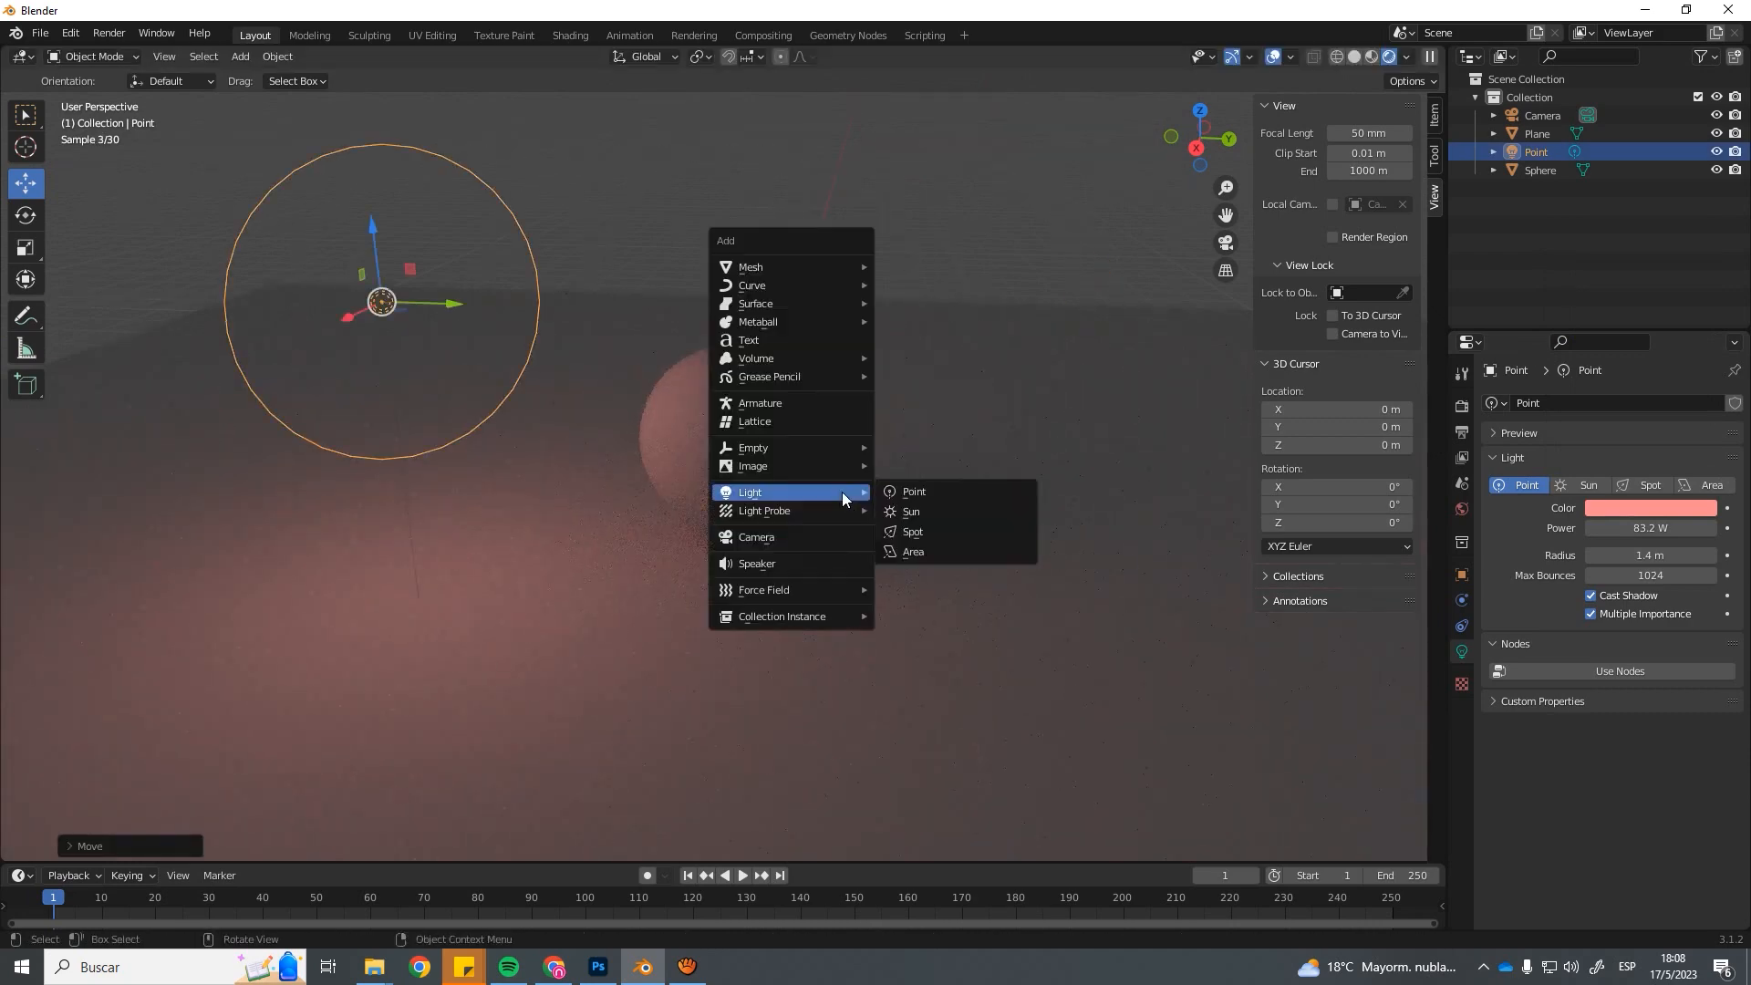
click(928, 509)
key(g)
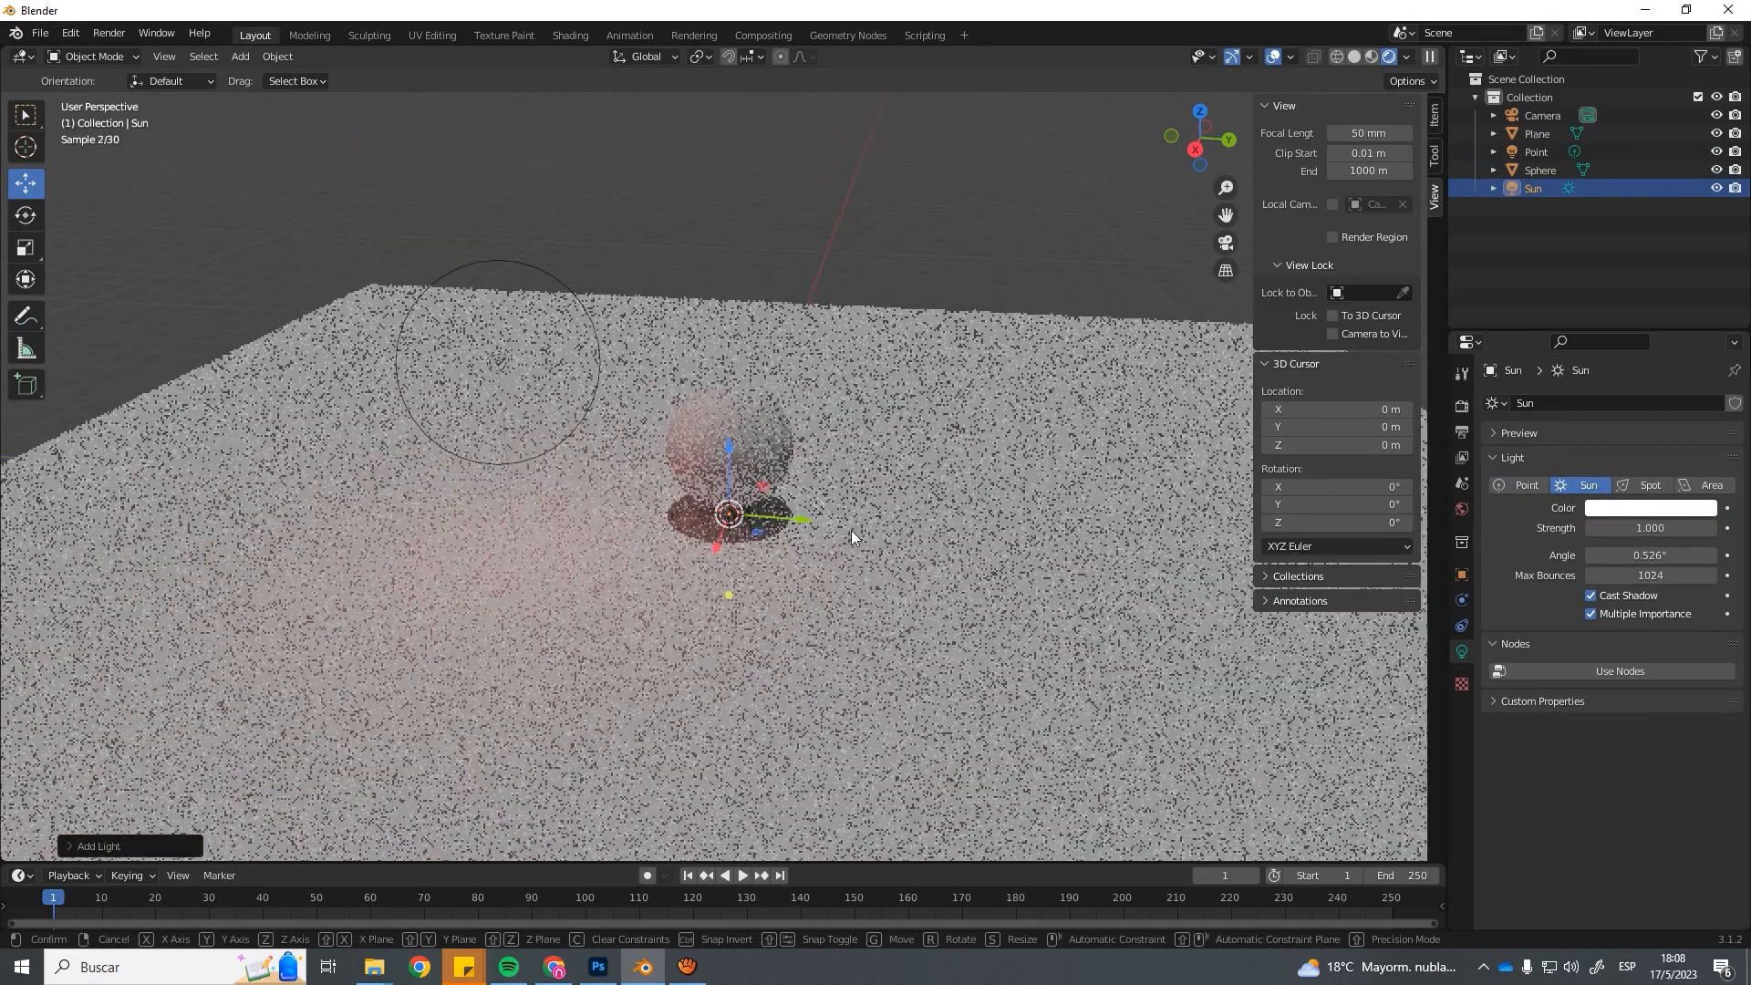
click(938, 375)
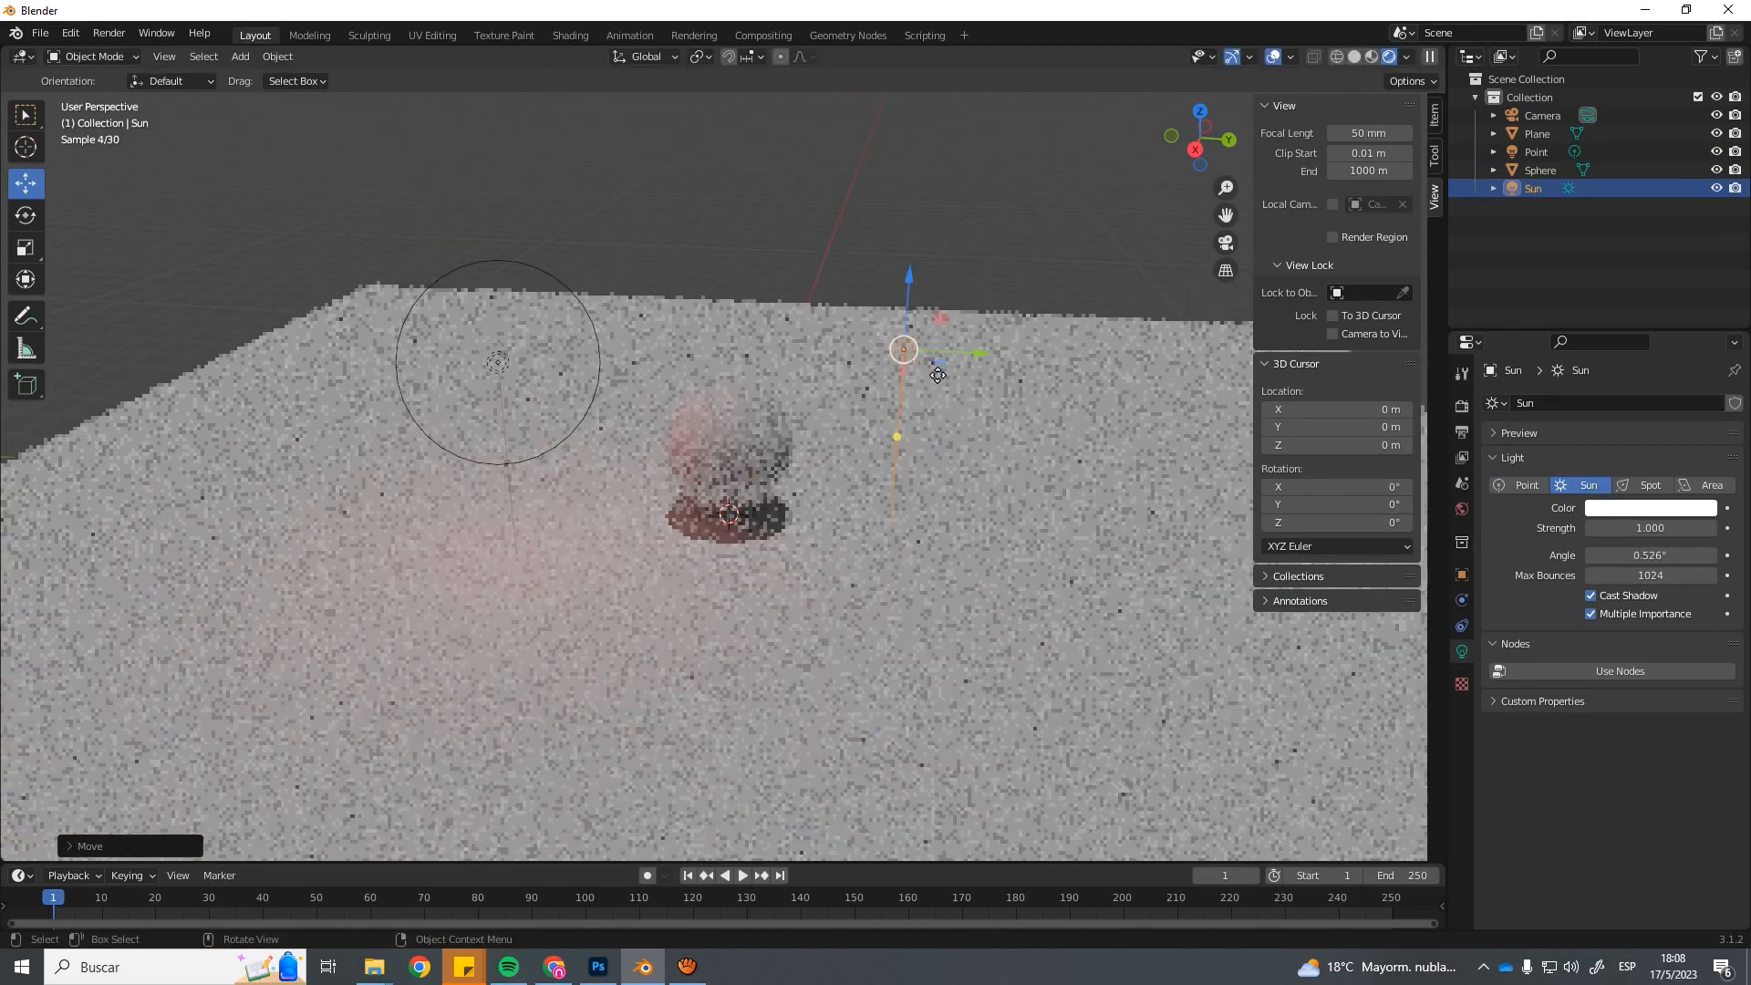
Aim the sun light diagonally down toward the ground beside the sphere.
scroll(938, 375, up, 2)
drag(981, 385, 880, 369)
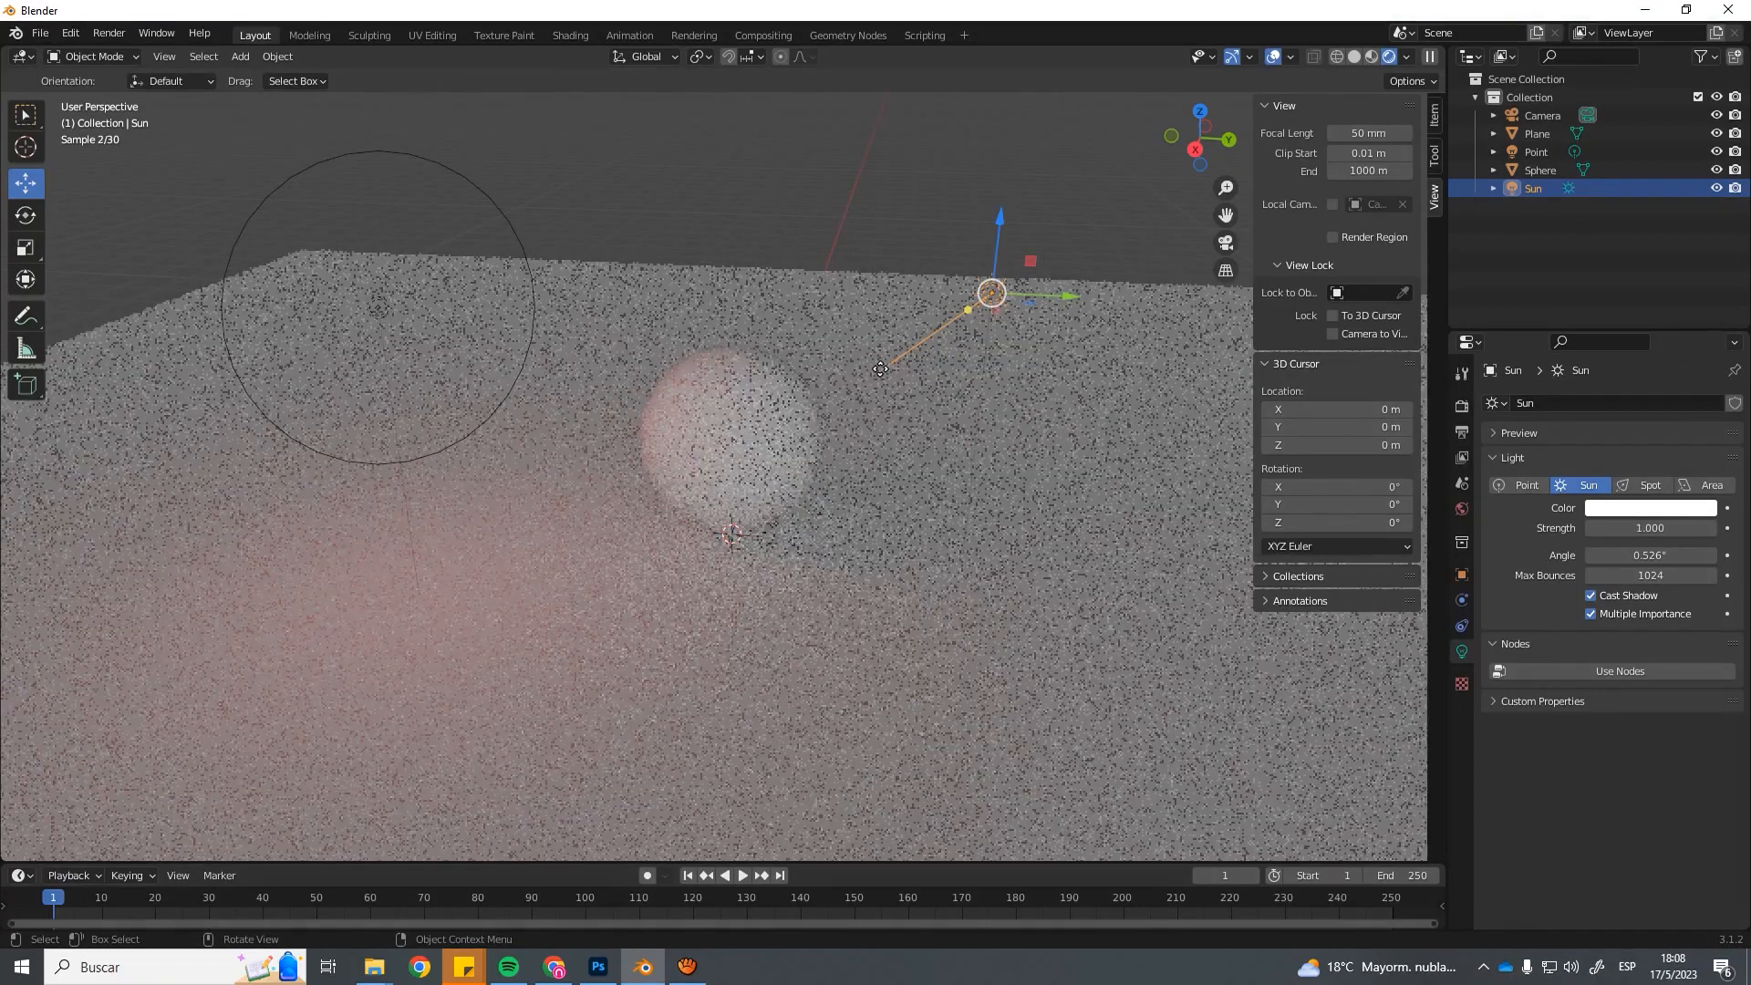
drag(967, 311, 815, 527)
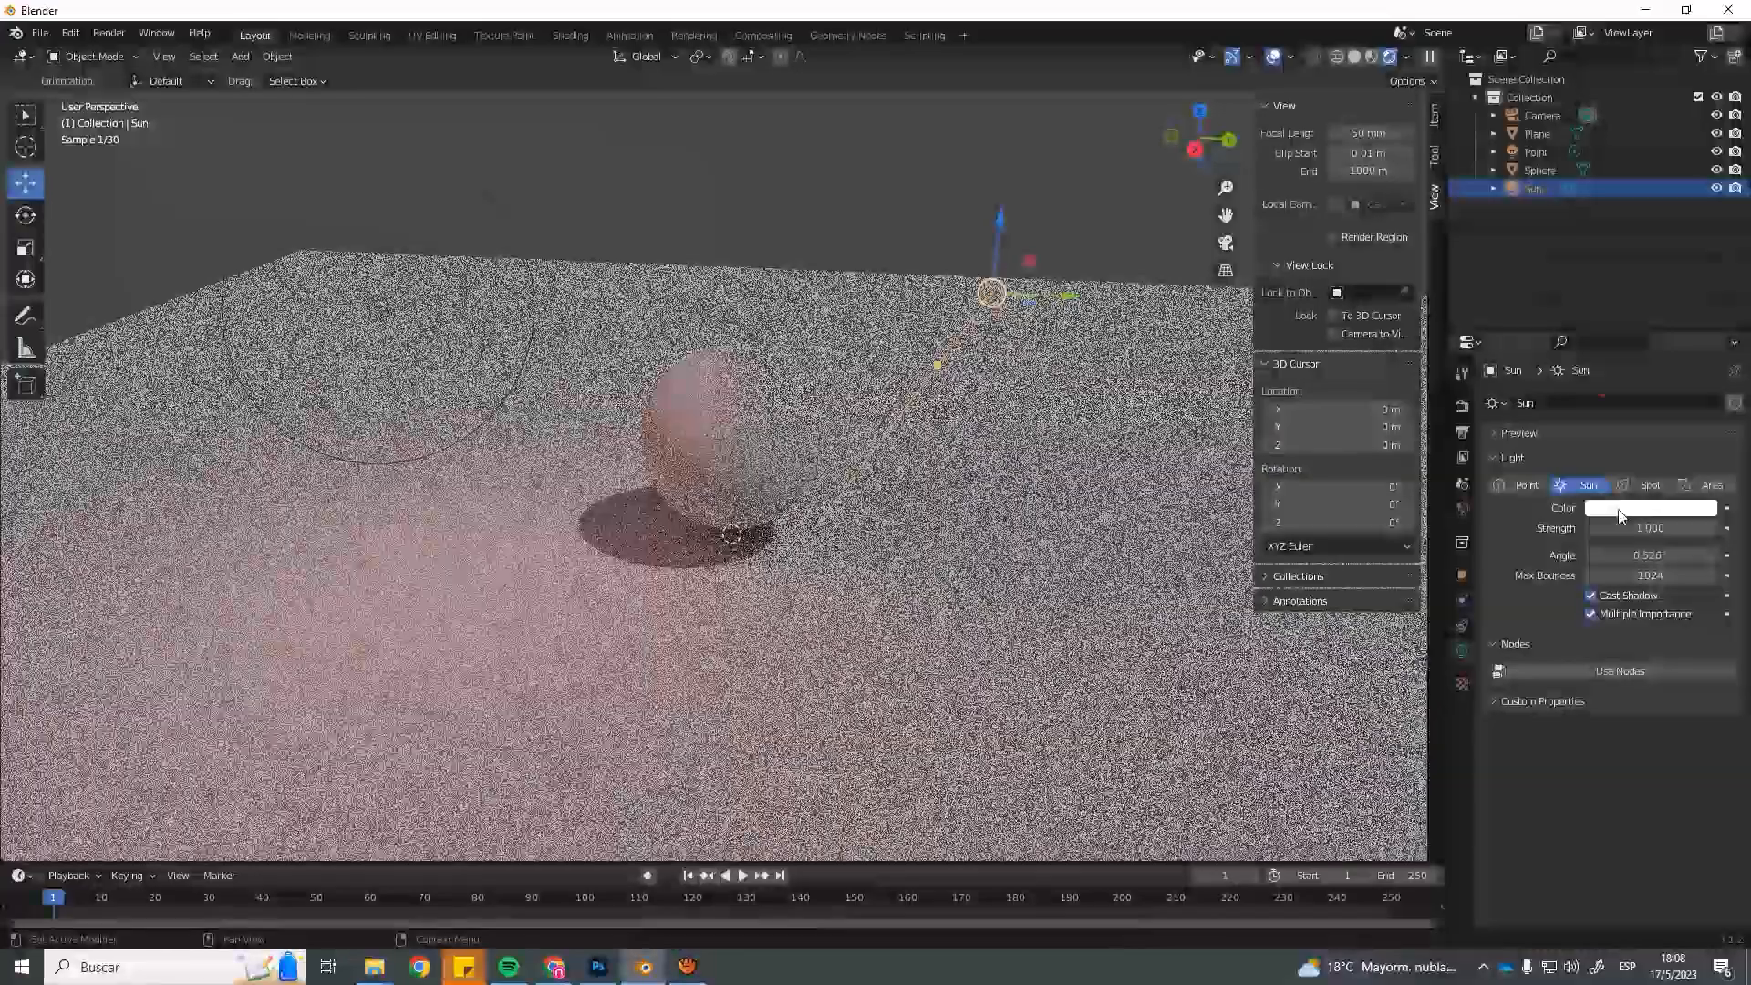
Change the sun light's color to a pale, warm yellow.
click(1618, 509)
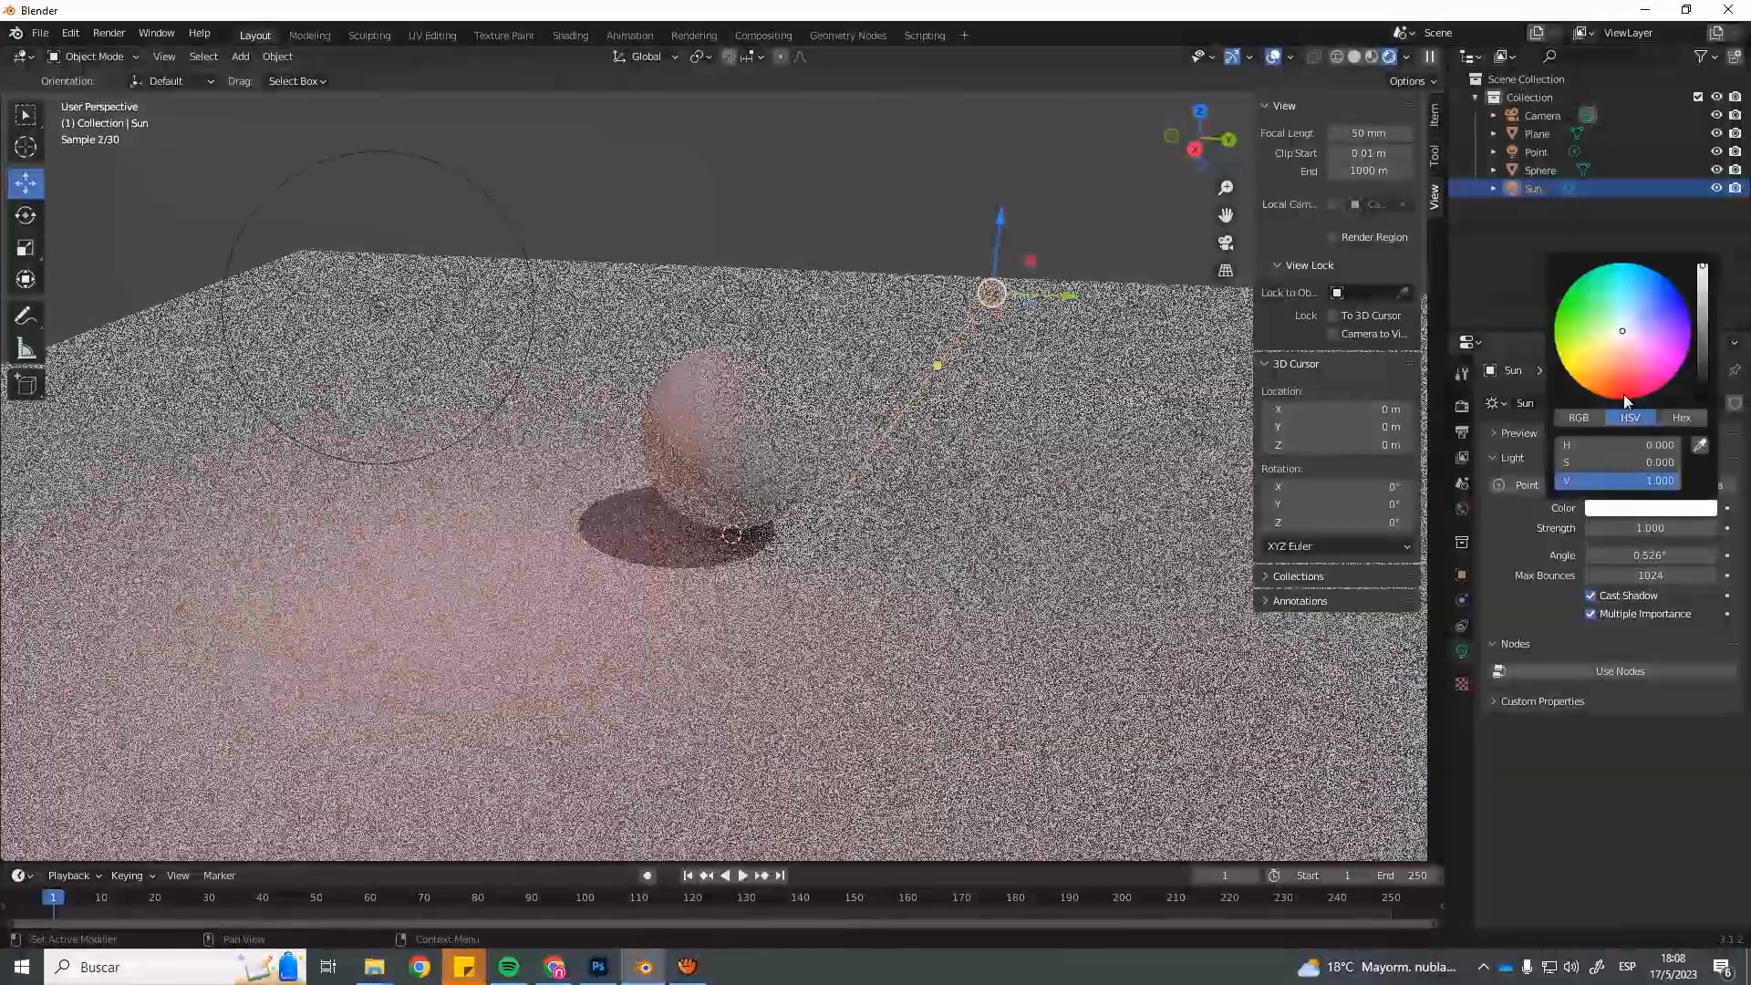
click(1580, 352)
click(1633, 695)
click(1644, 509)
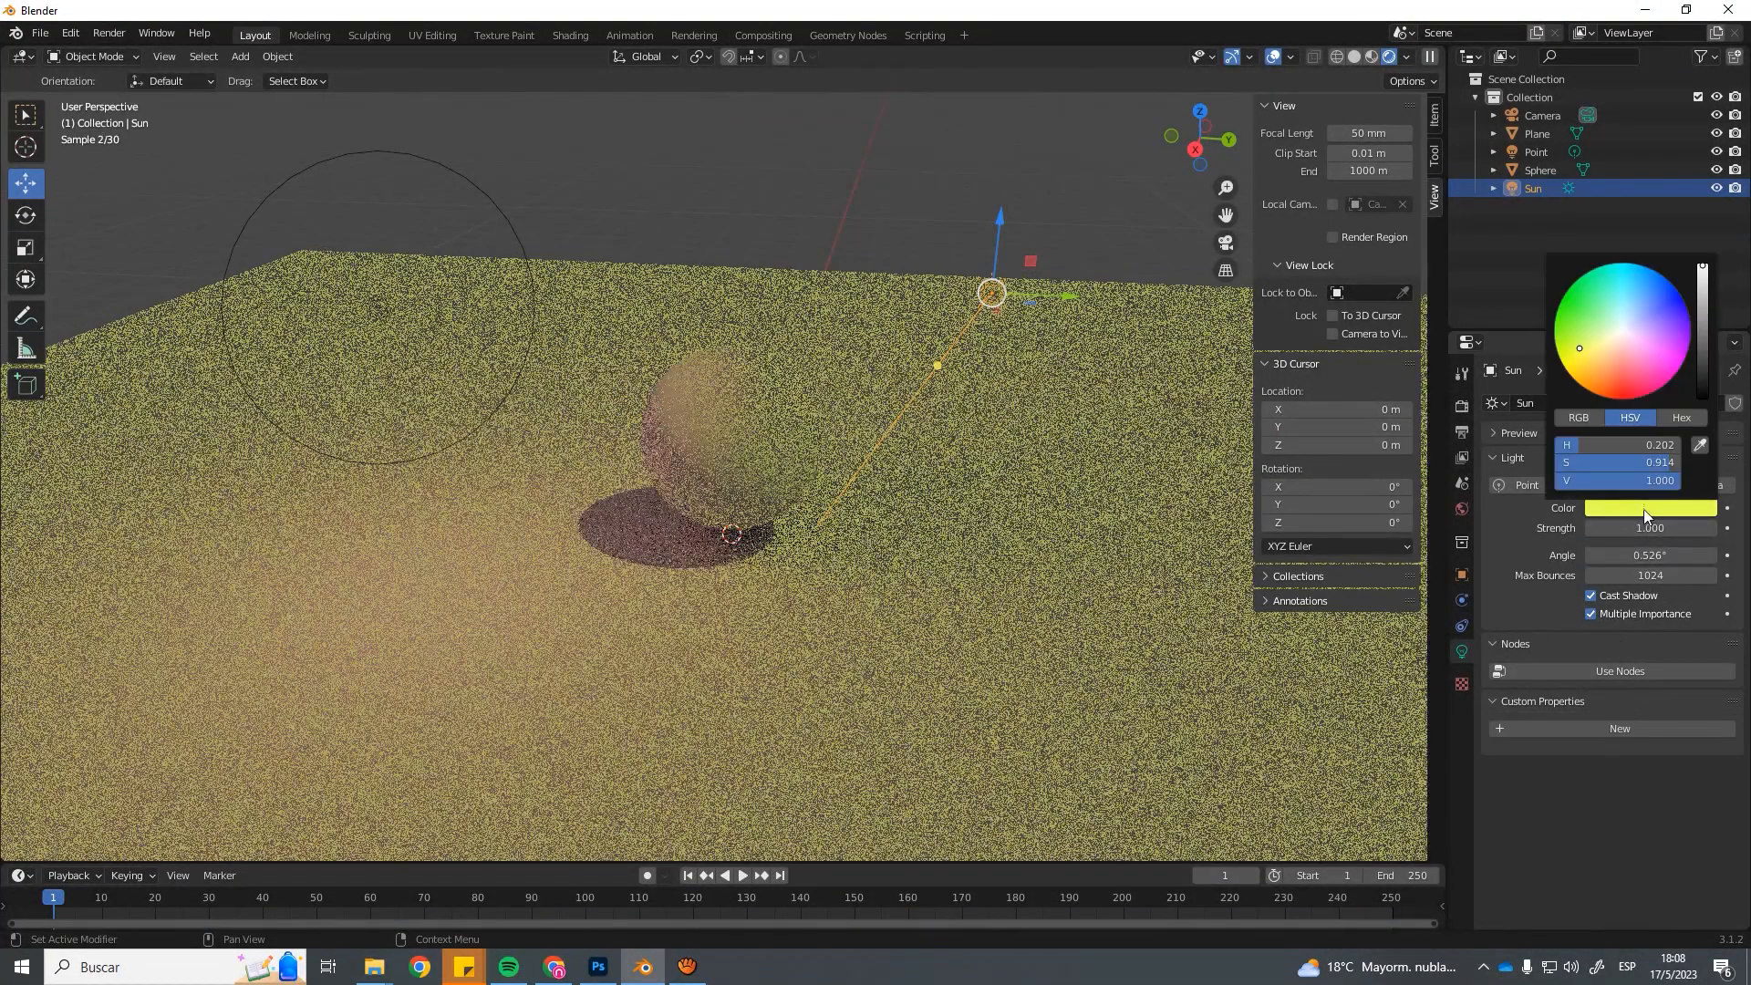
click(1613, 343)
Set the sun light's strength to 0.890 and test a 138° angle and disabled shadow casting, restoring both.
drag(1637, 527, 1295, 524)
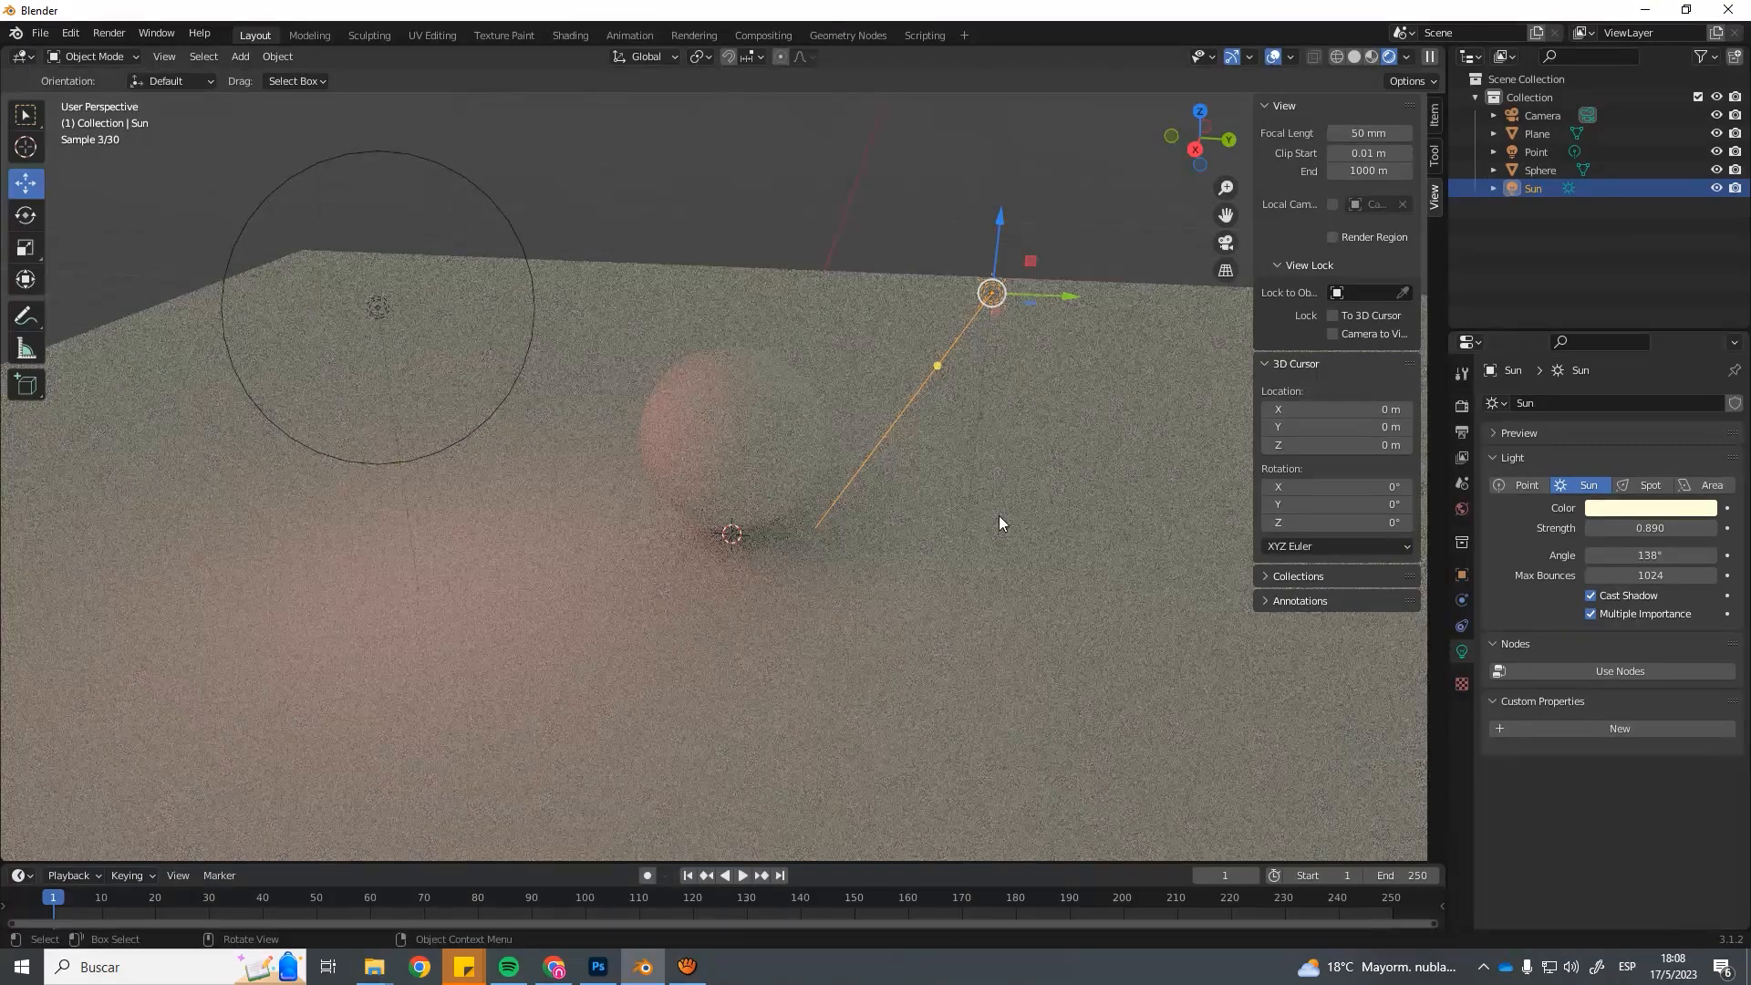
key(ctrl+z)
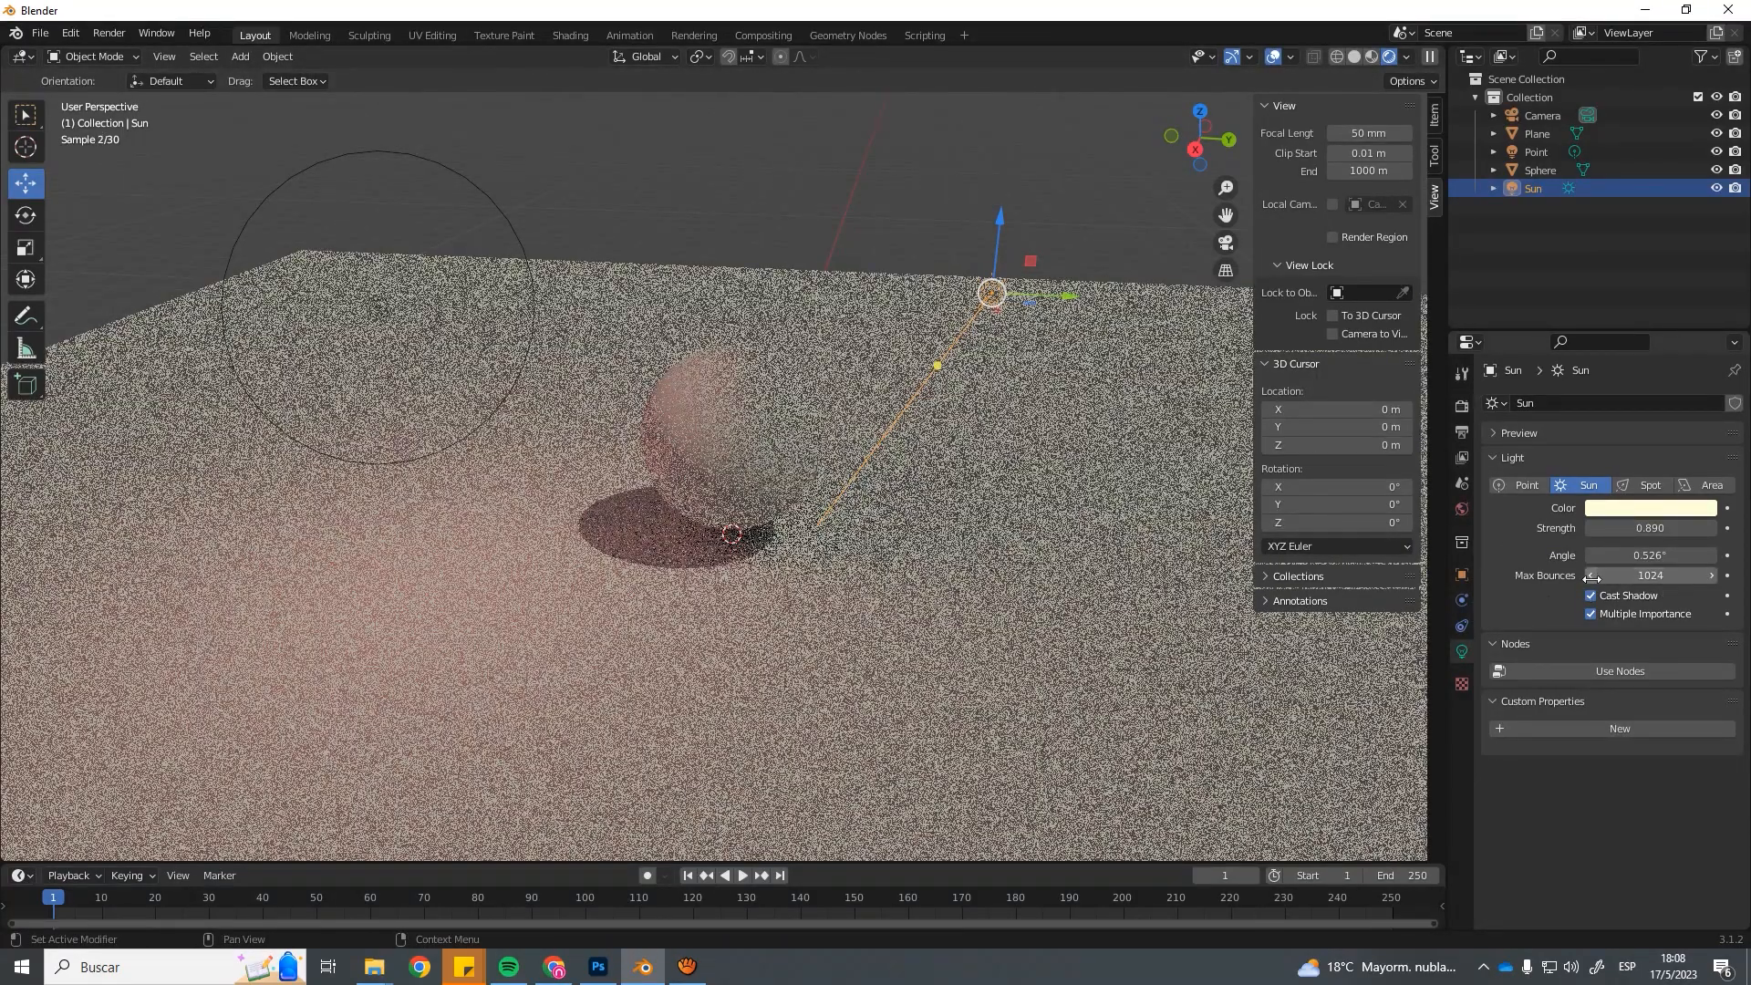
click(1593, 594)
click(1594, 594)
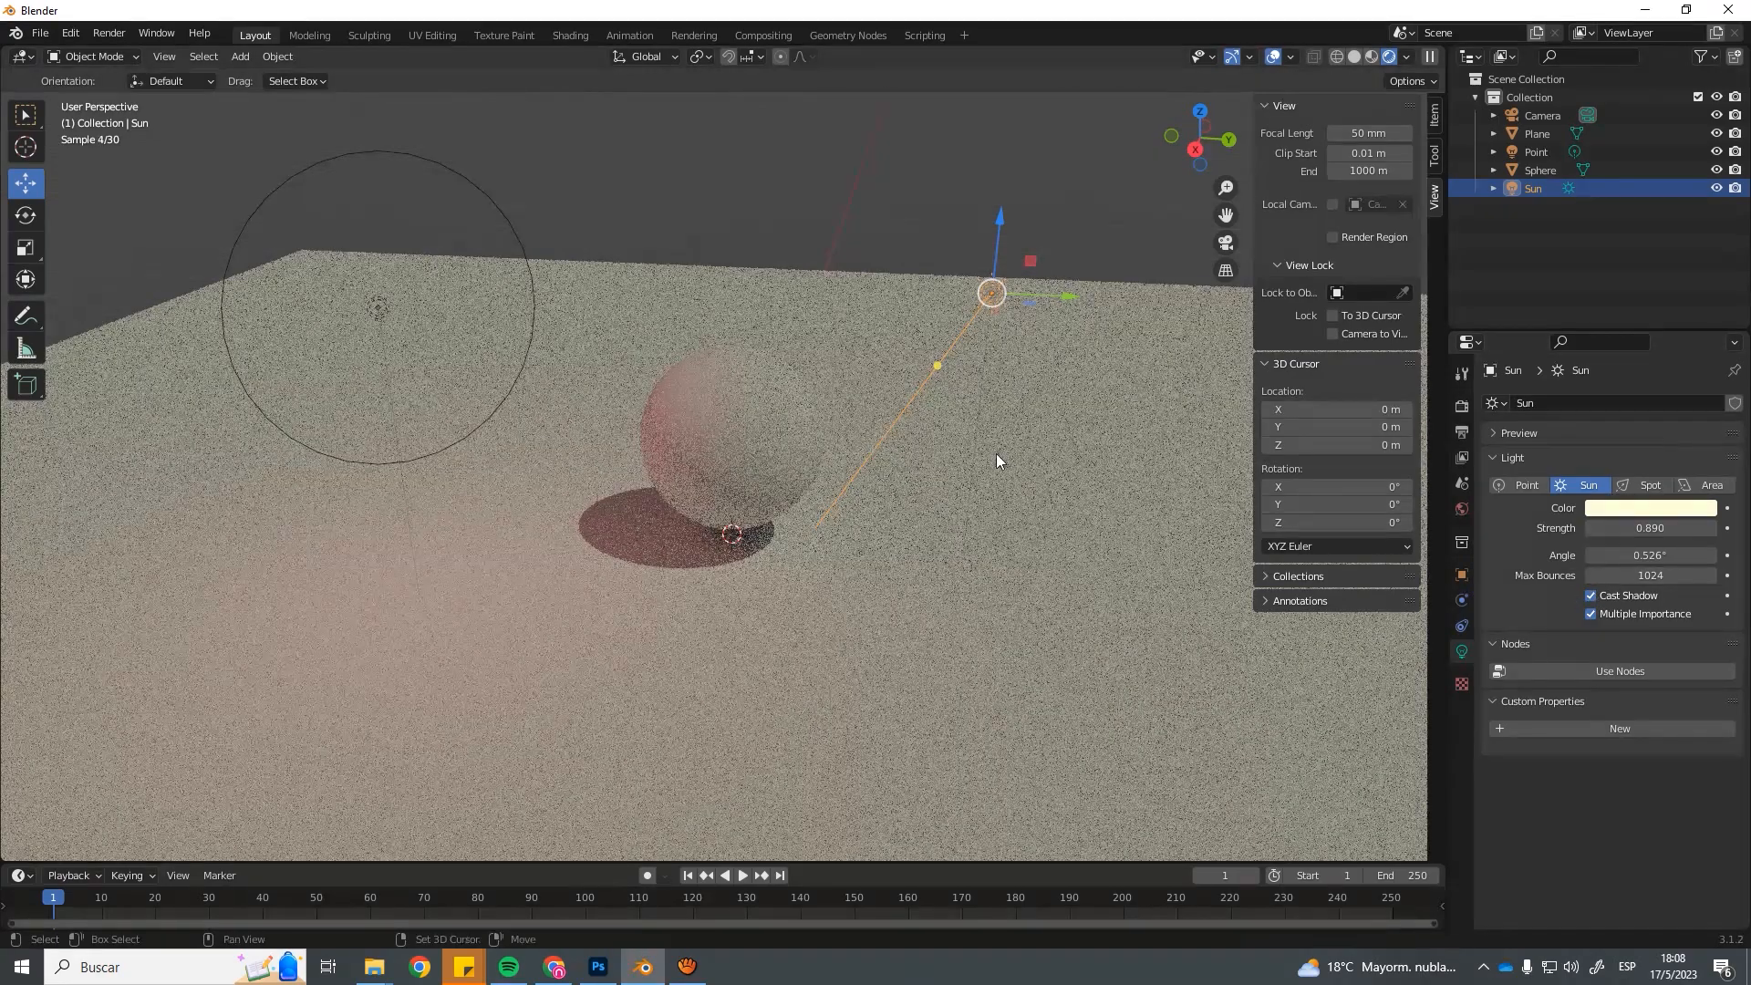
Add a spot light at the 3D cursor beneath the sphere.
key(shift+a)
mouse_move(996, 452)
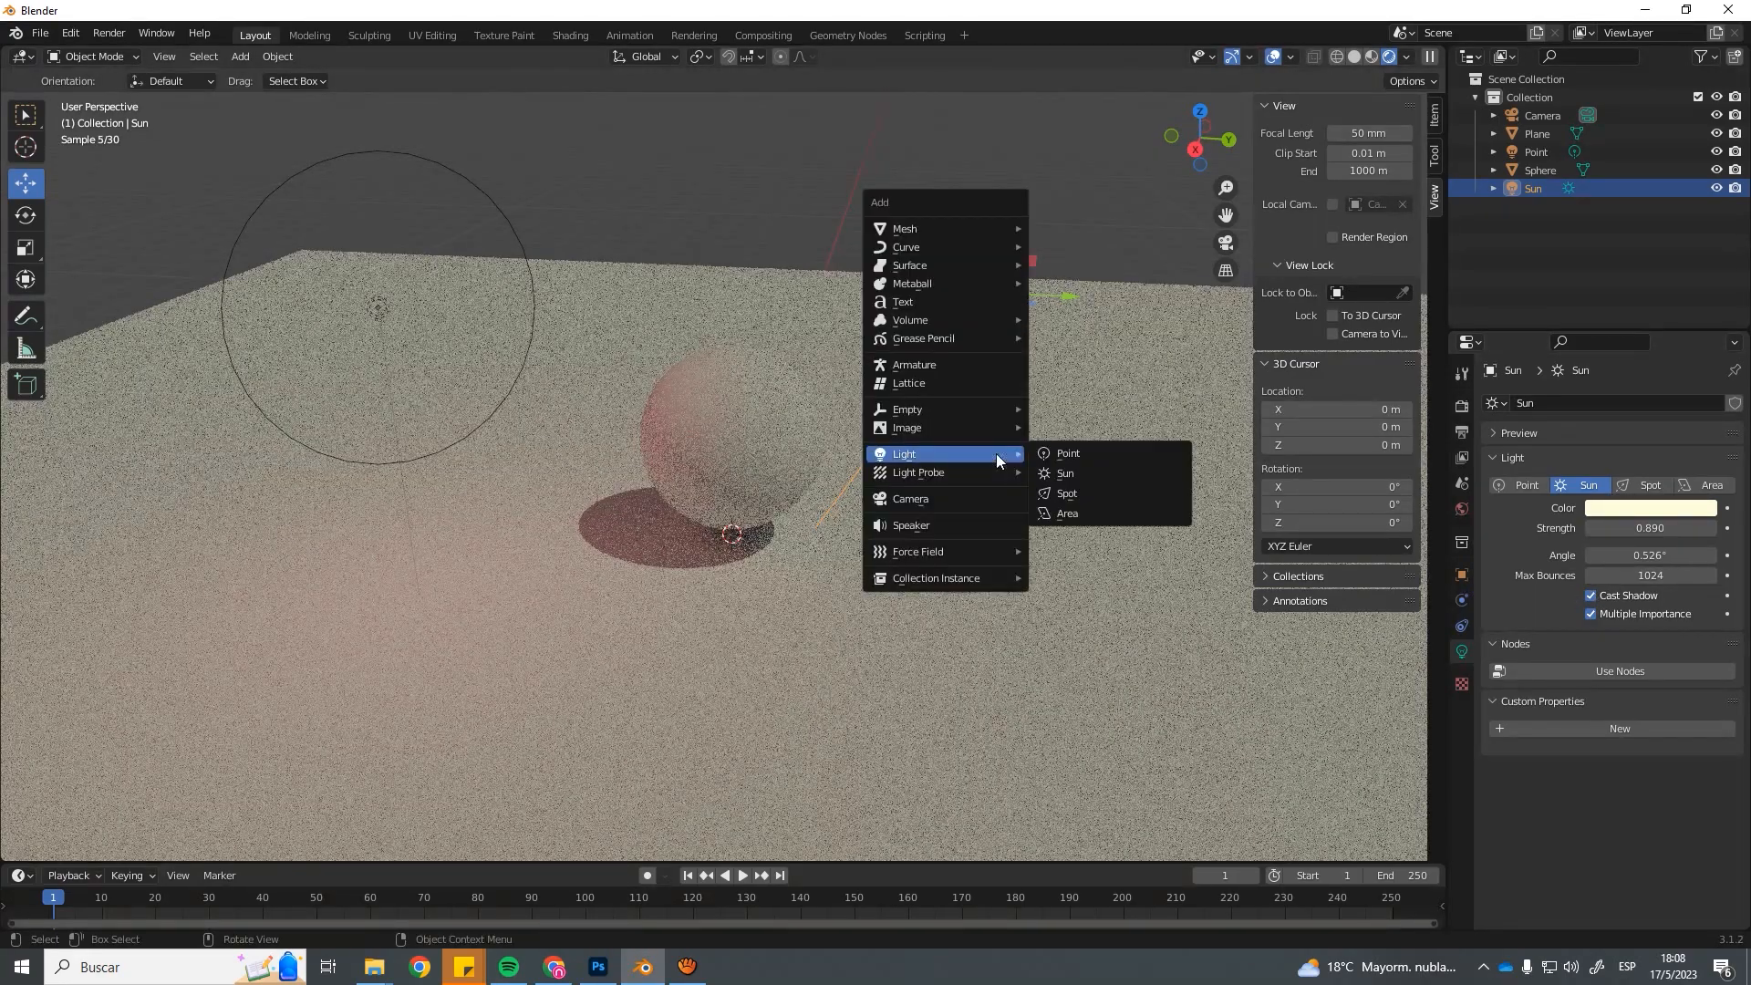
click(1067, 494)
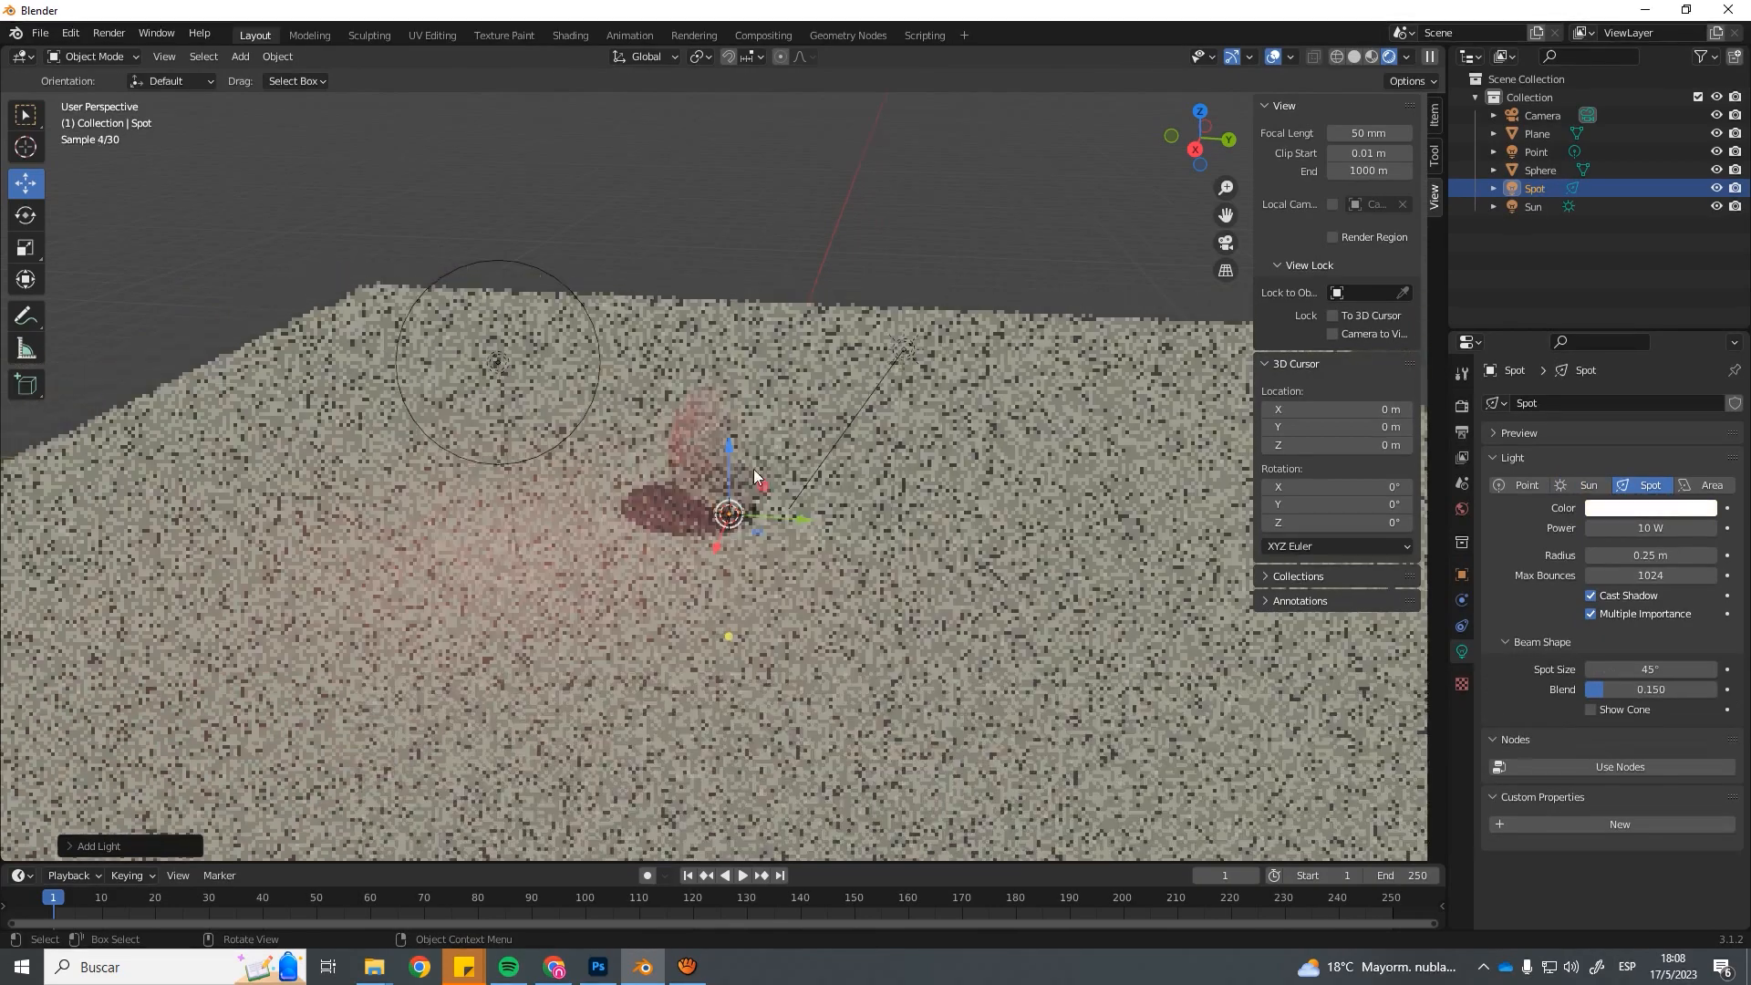
key(g)
key(z)
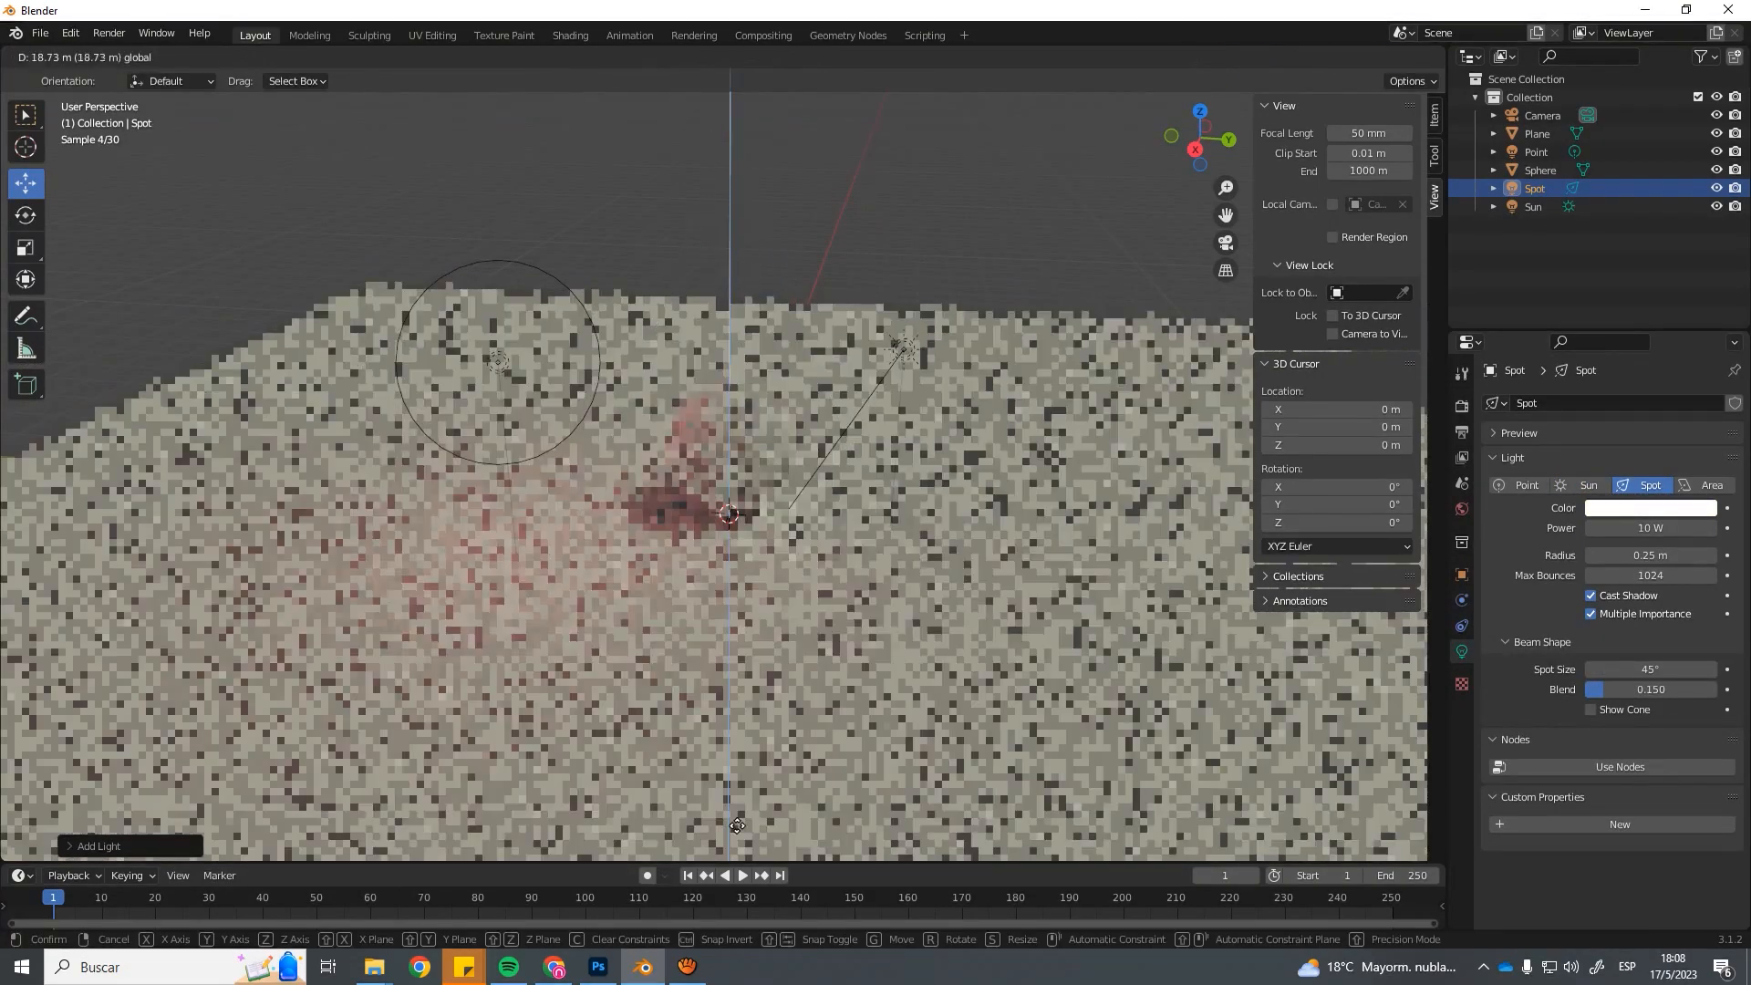
click(817, 900)
scroll(820, 517, down, 2)
scroll(821, 522, down, 6)
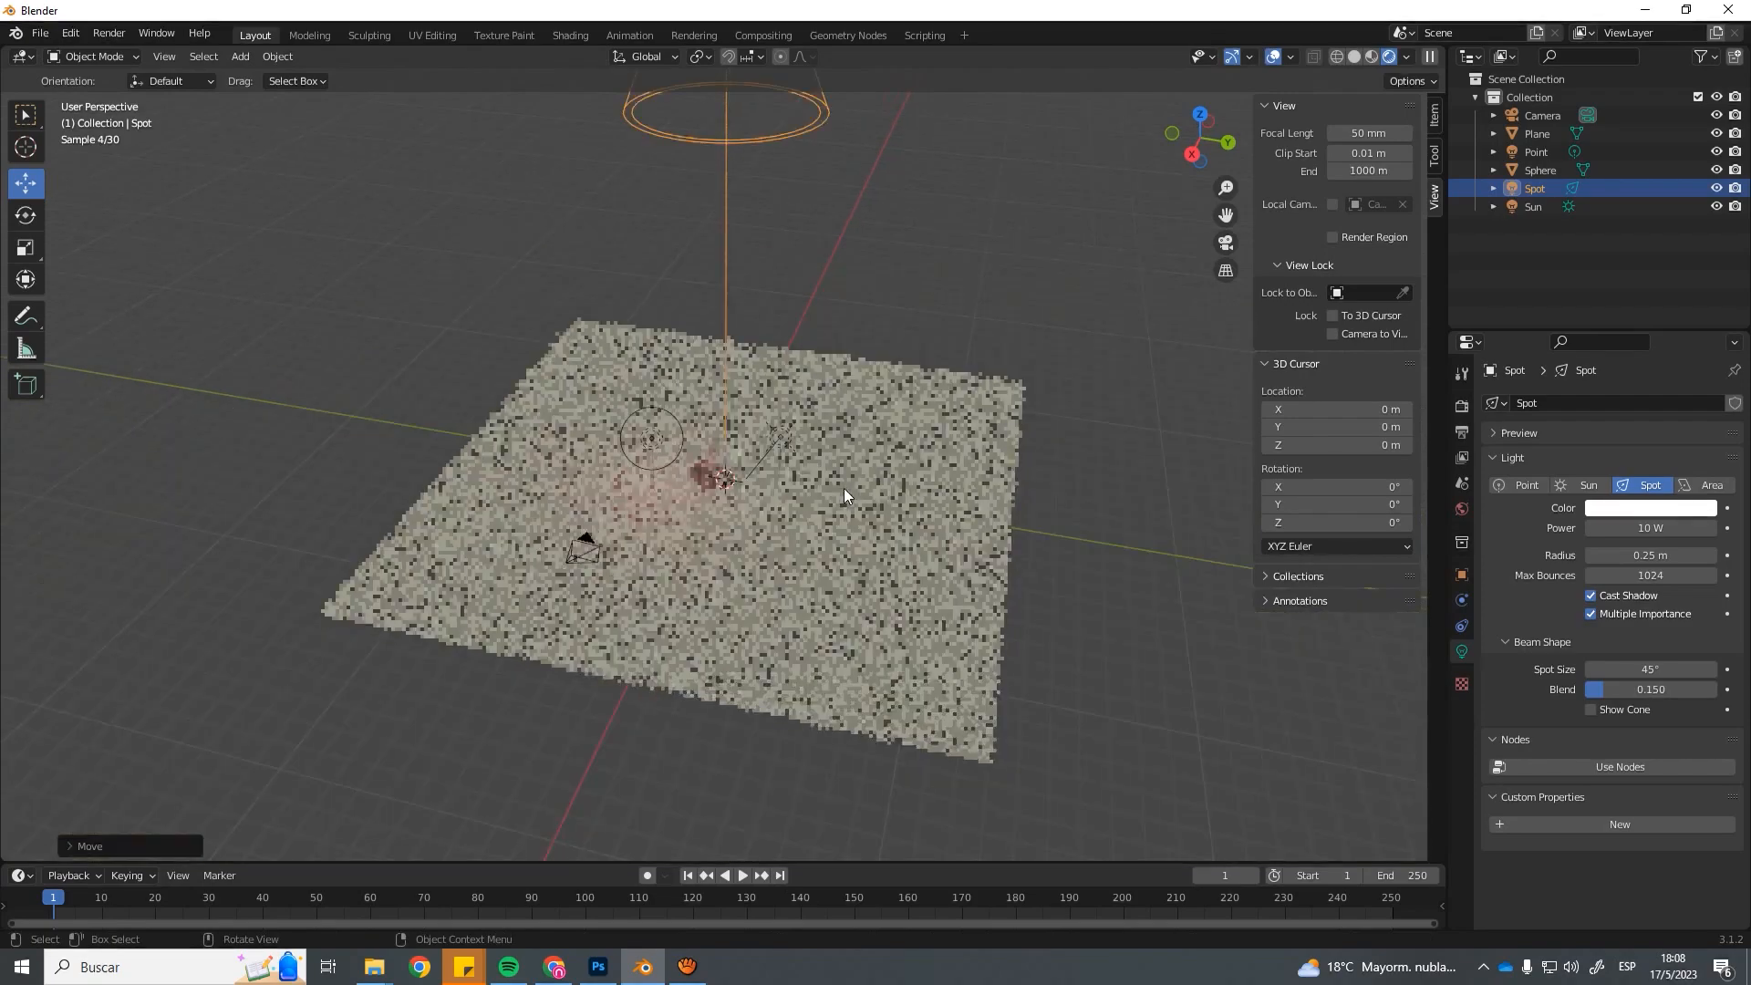
scroll(787, 448, up, 7)
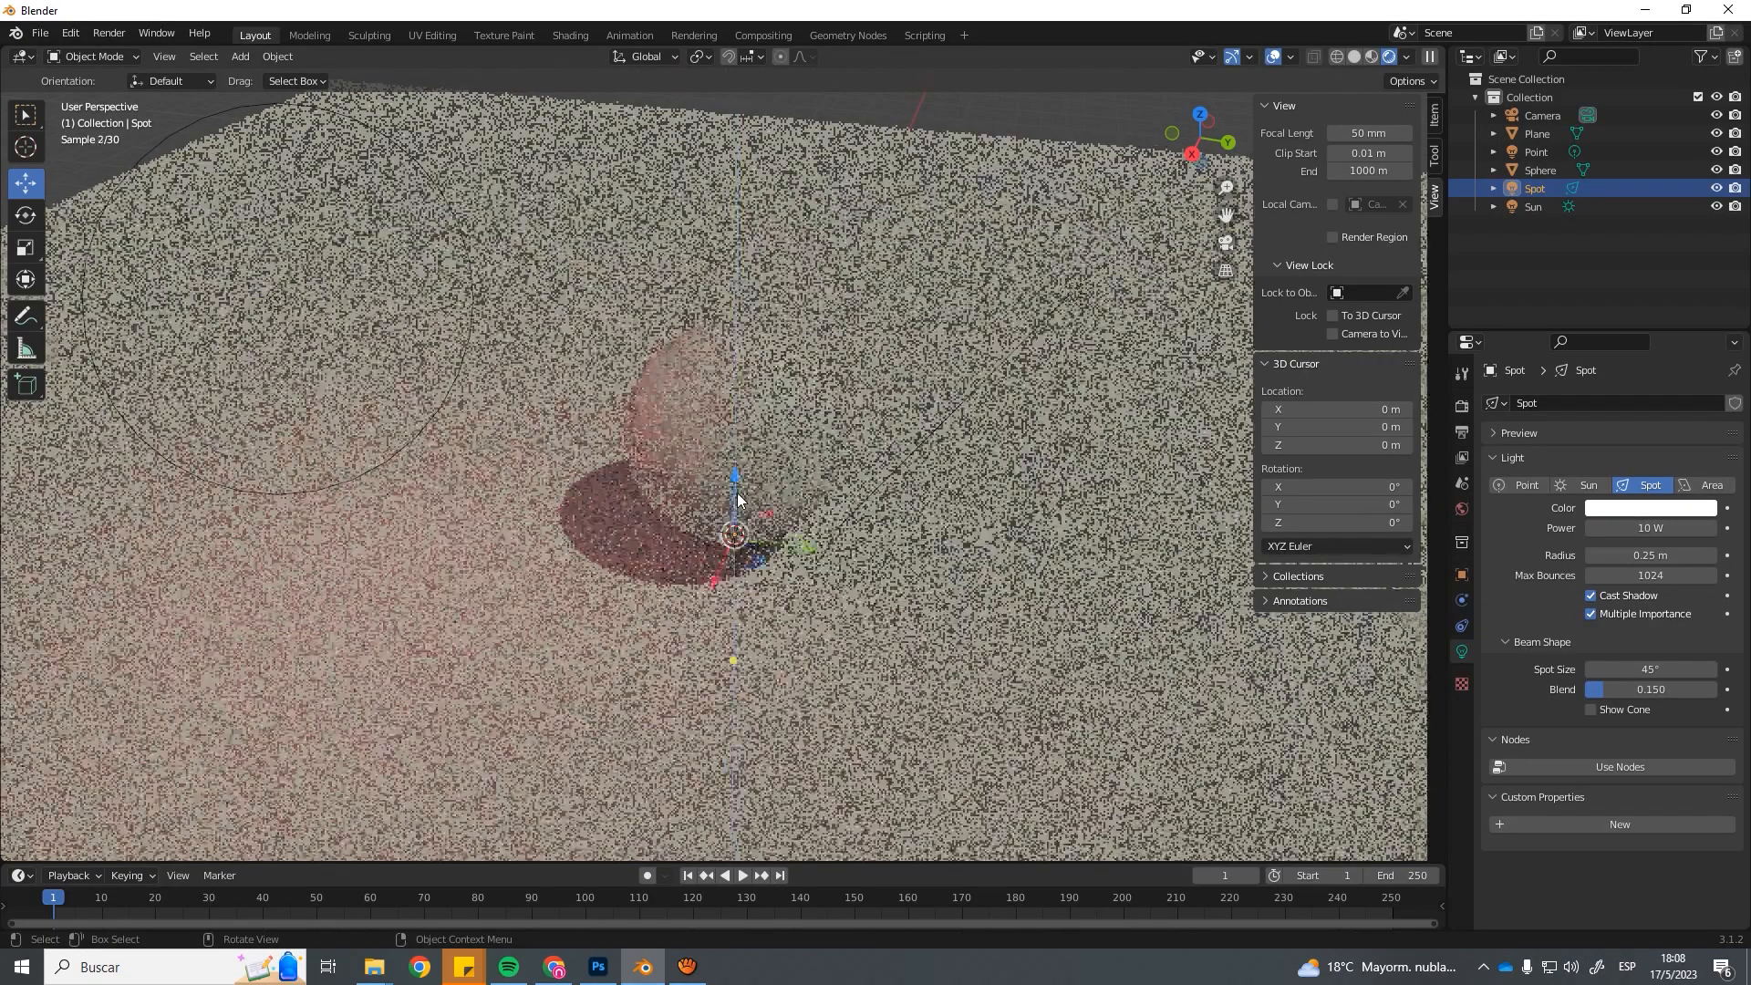
Raise the spot light vertically above the sphere and switch the render engine to Eevee.
drag(738, 500, 737, 212)
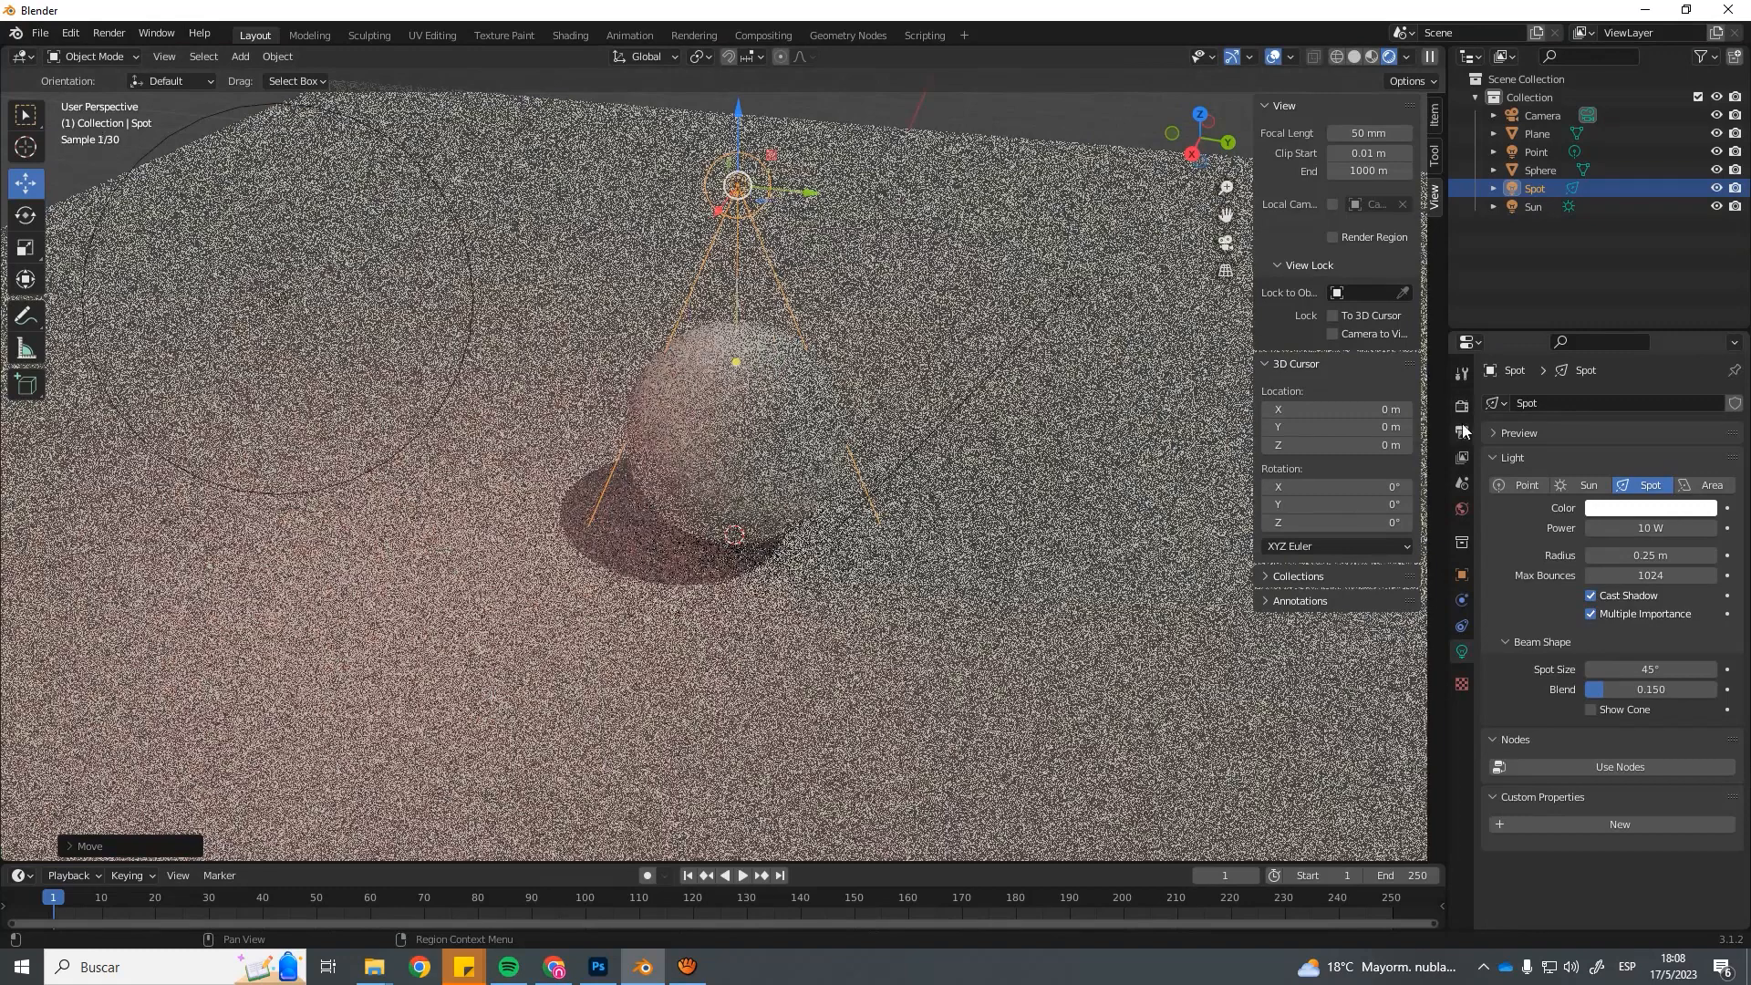
click(1462, 406)
click(1665, 403)
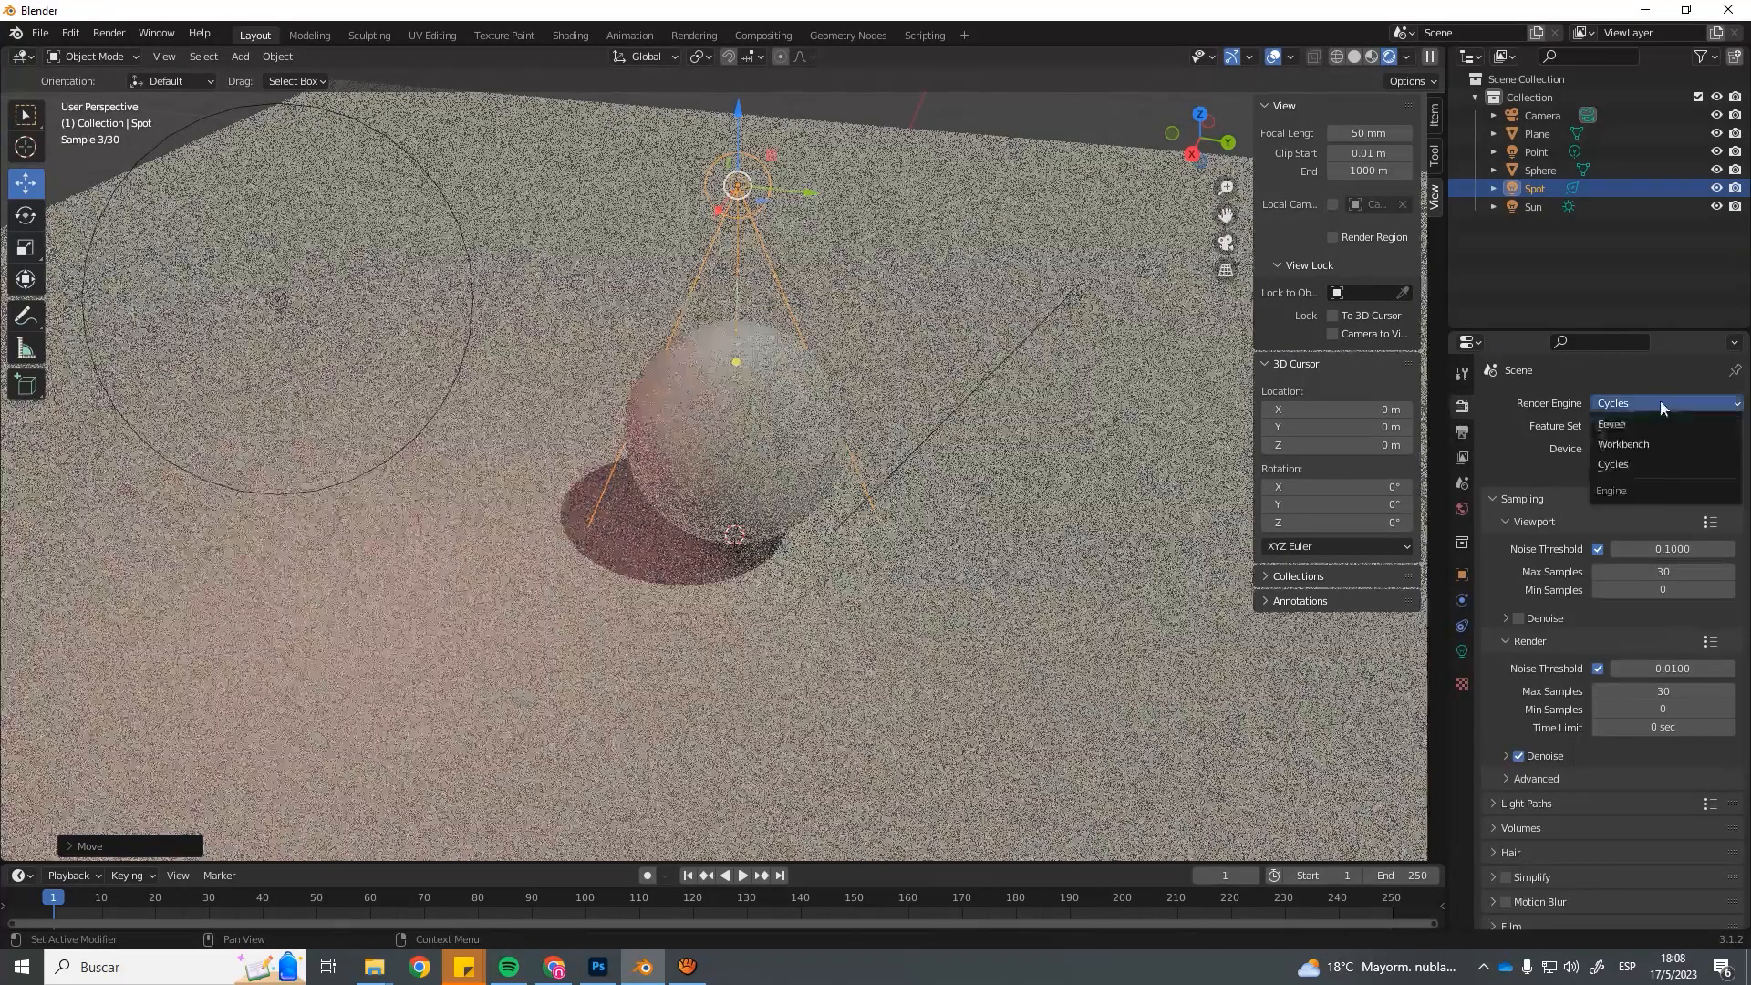
click(1653, 424)
scroll(802, 356, down, 3)
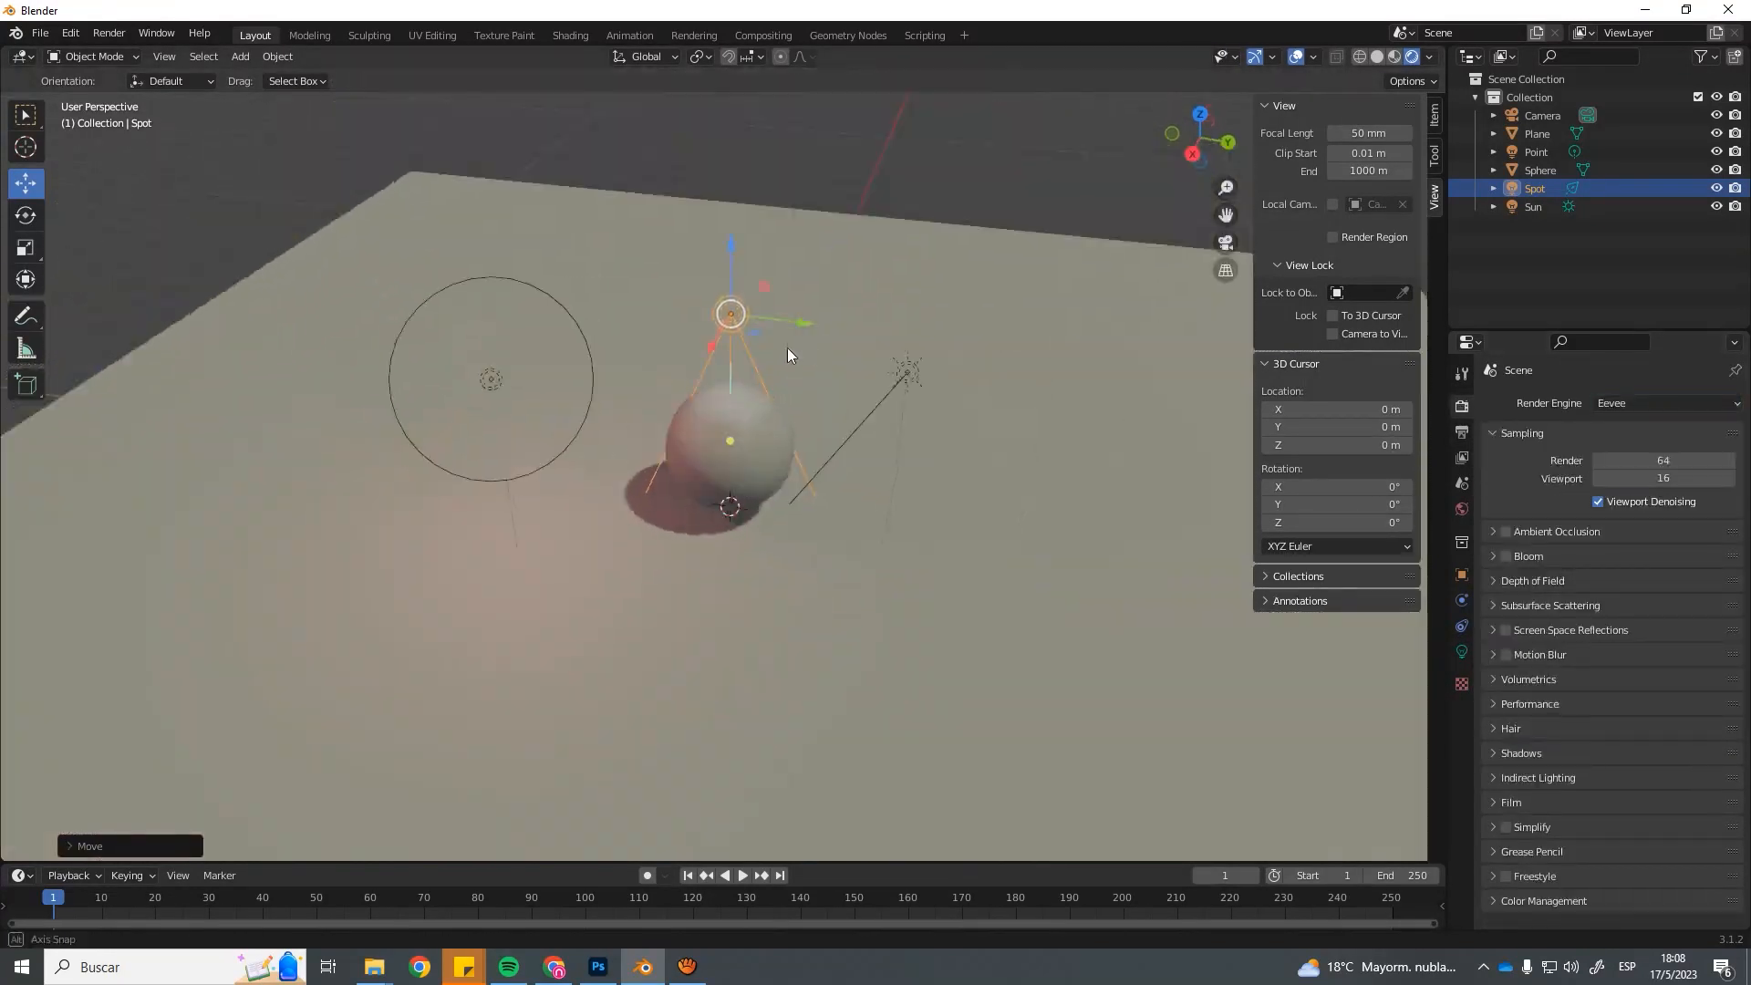
Raise the spot light about 0.5 m higher above the sphere and set its power to 81.5 W.
key(g)
key(z)
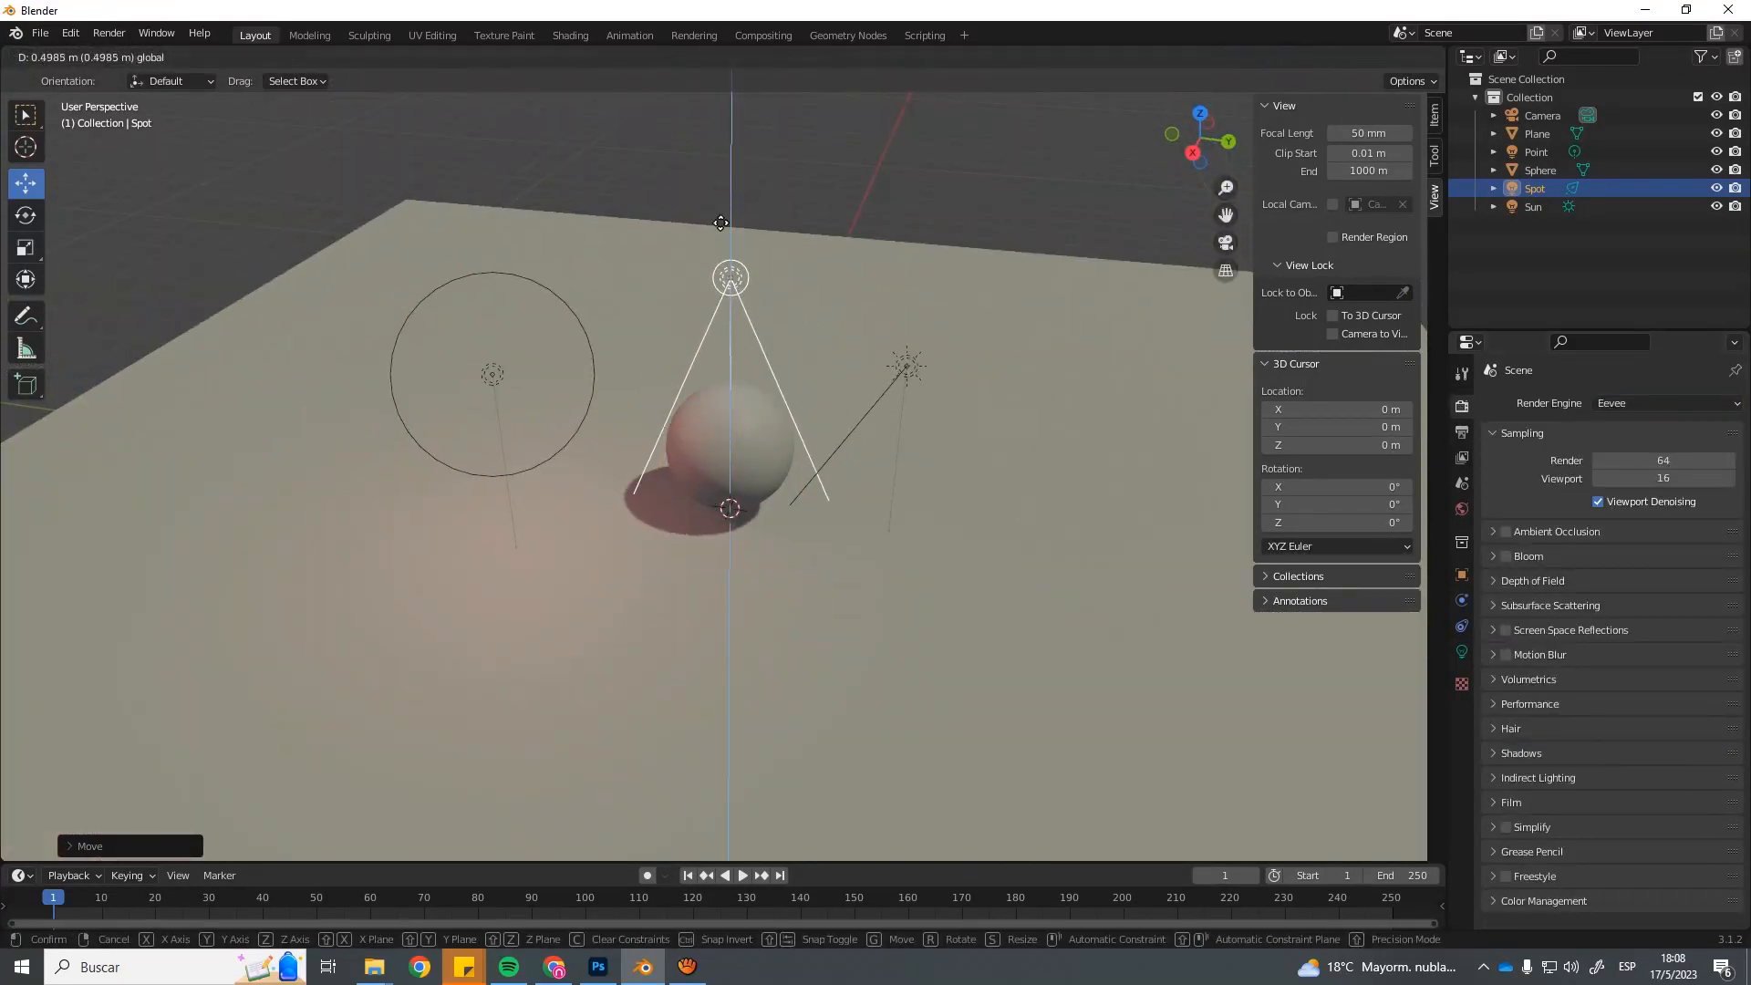
click(726, 210)
click(1463, 654)
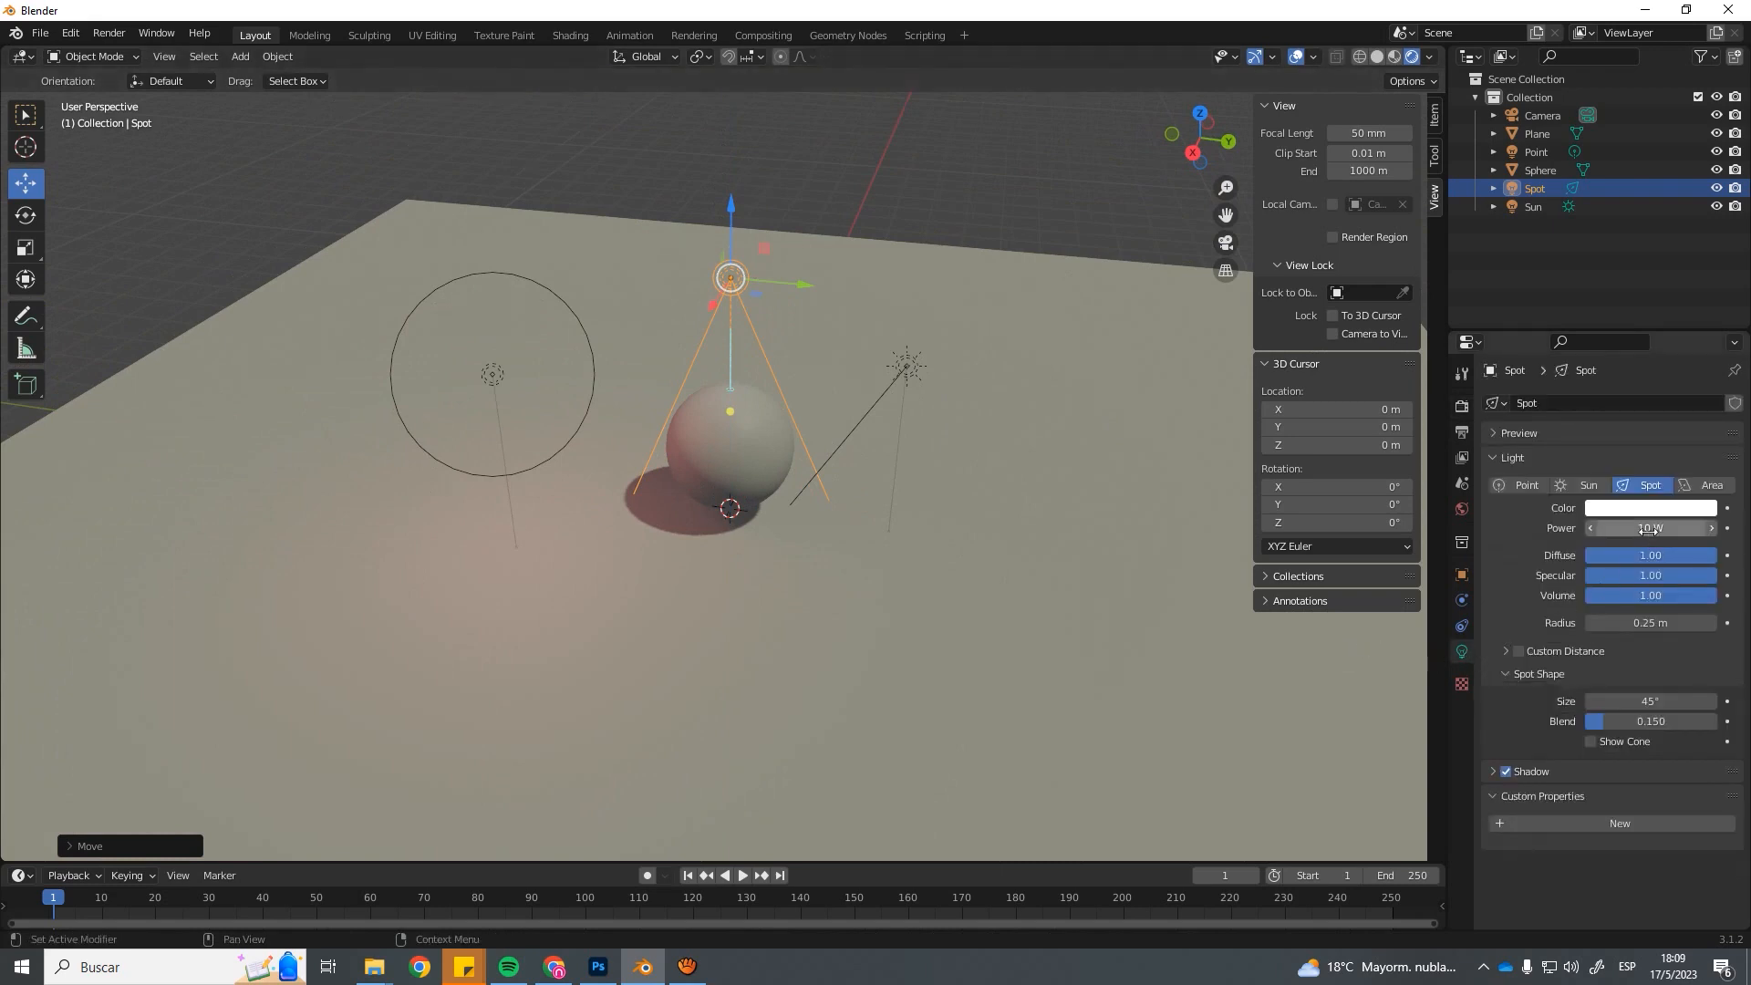
drag(1702, 530, 566, 568)
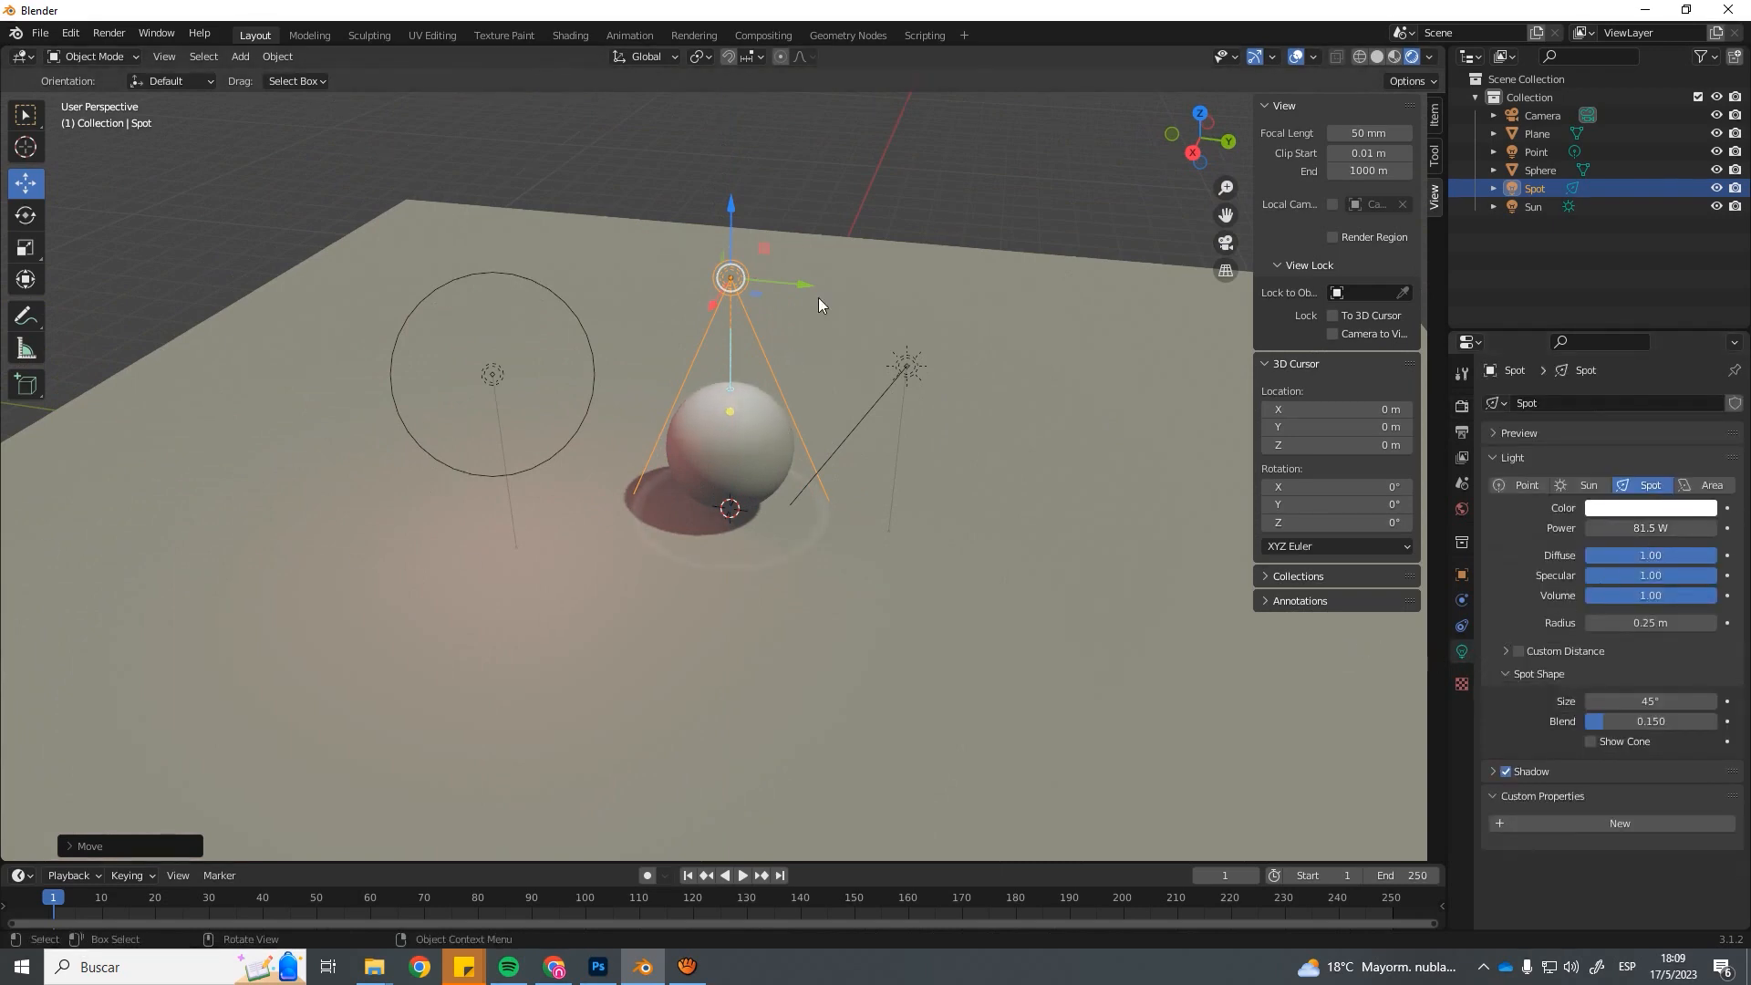
Move the spot light away from the sphere over bare ground and set diffuse 0.77, radius 0.68 m, spot size 47.4° and blend 0.851.
drag(818, 298, 984, 318)
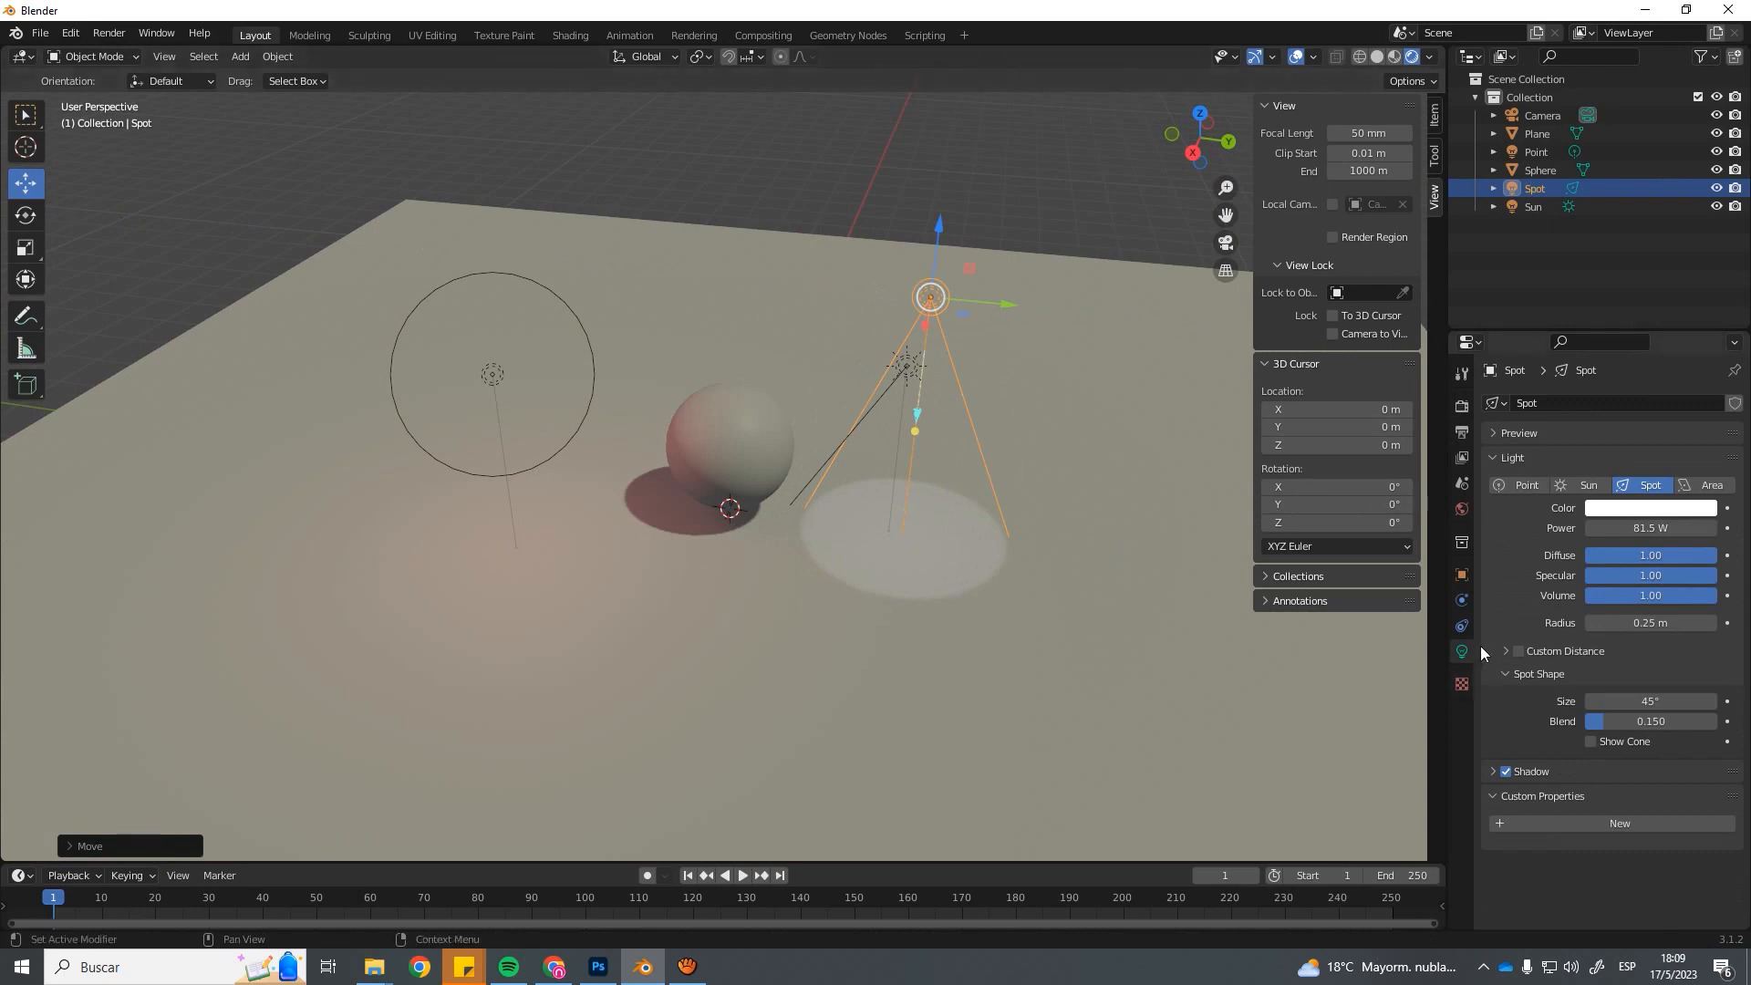
mouse_move(1655, 555)
mouse_down()
mouse_move(1568, 567)
mouse_move(1647, 586)
mouse_up()
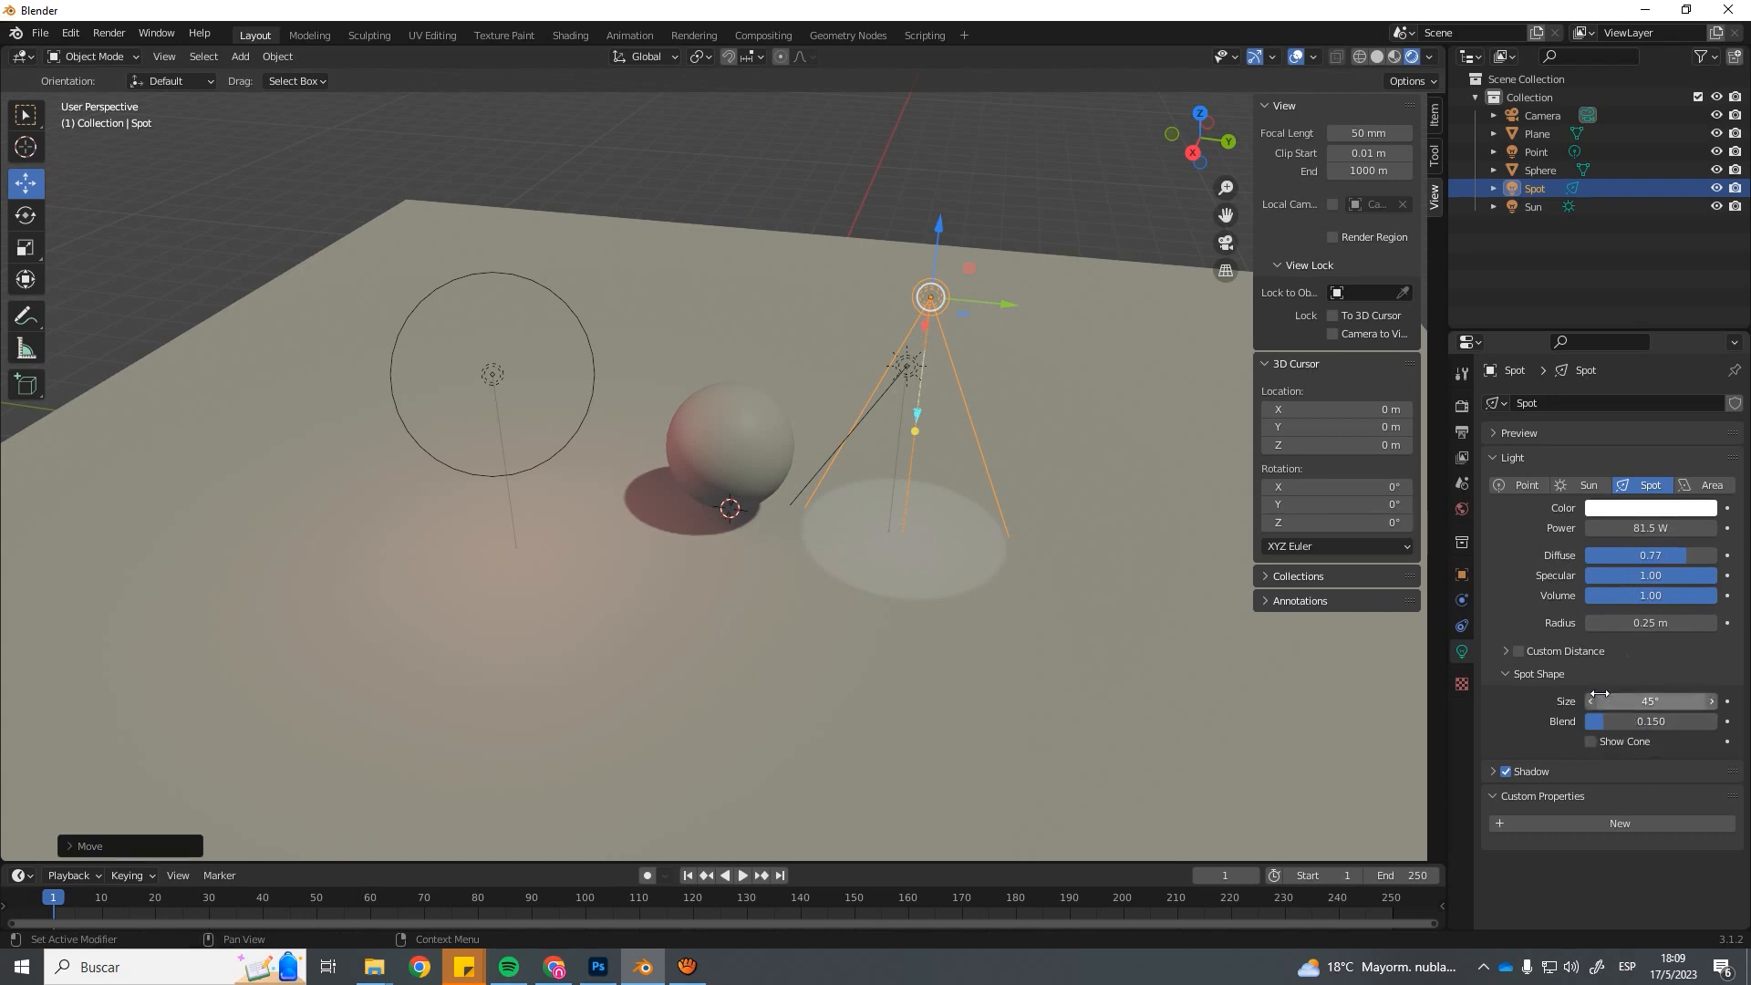
drag(1646, 624, 1698, 624)
drag(1646, 701, 1730, 737)
Move the spot light back so its cone partly covers the sphere, and change its color to light purple after trying salmon red.
drag(1009, 303, 938, 414)
scroll(938, 414, up, 4)
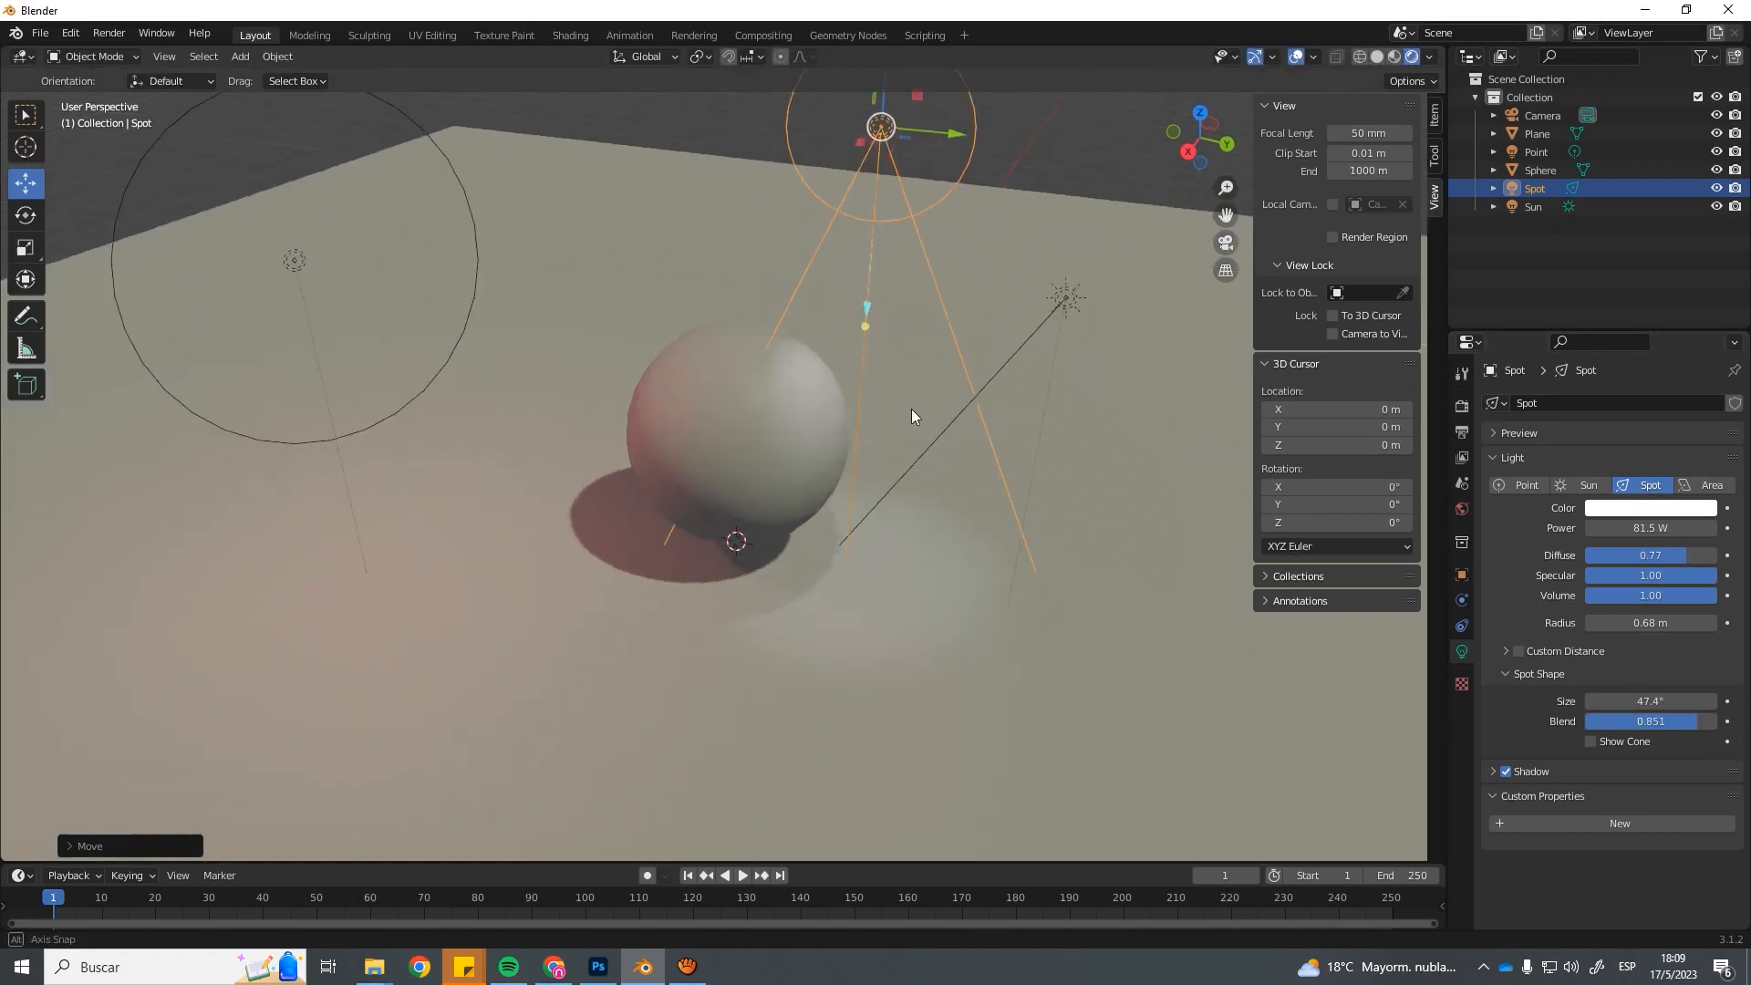
click(1608, 511)
click(1624, 368)
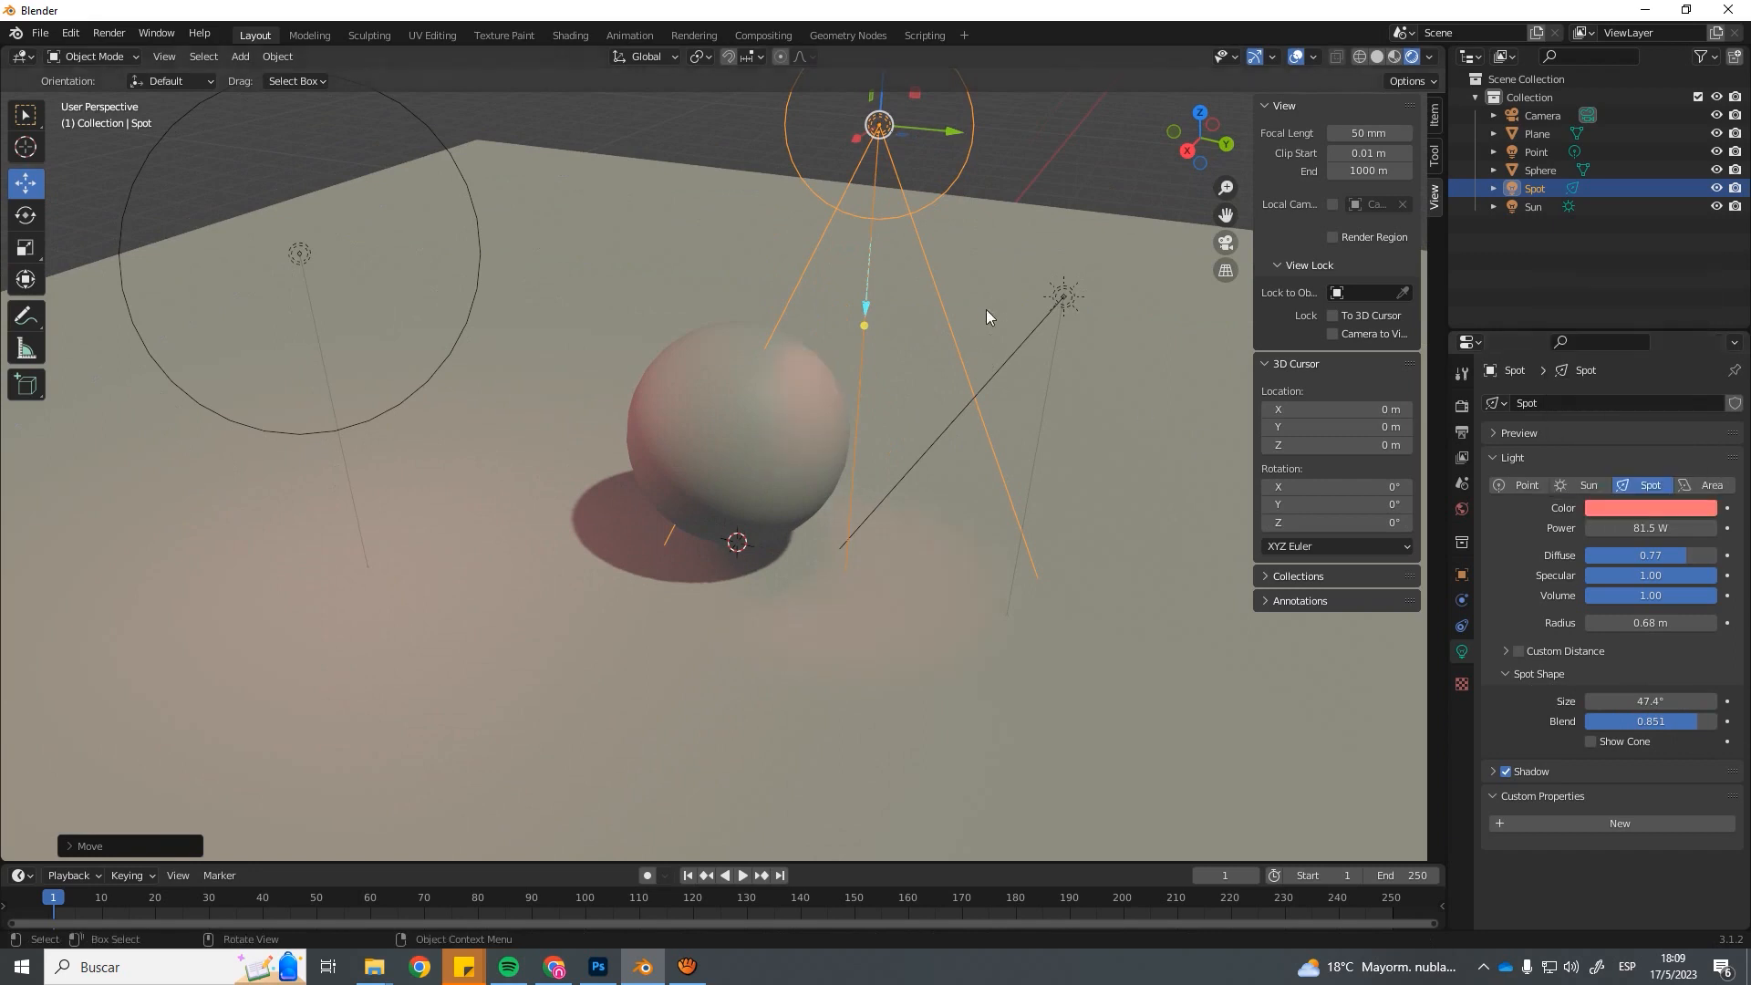
click(1656, 506)
click(1657, 331)
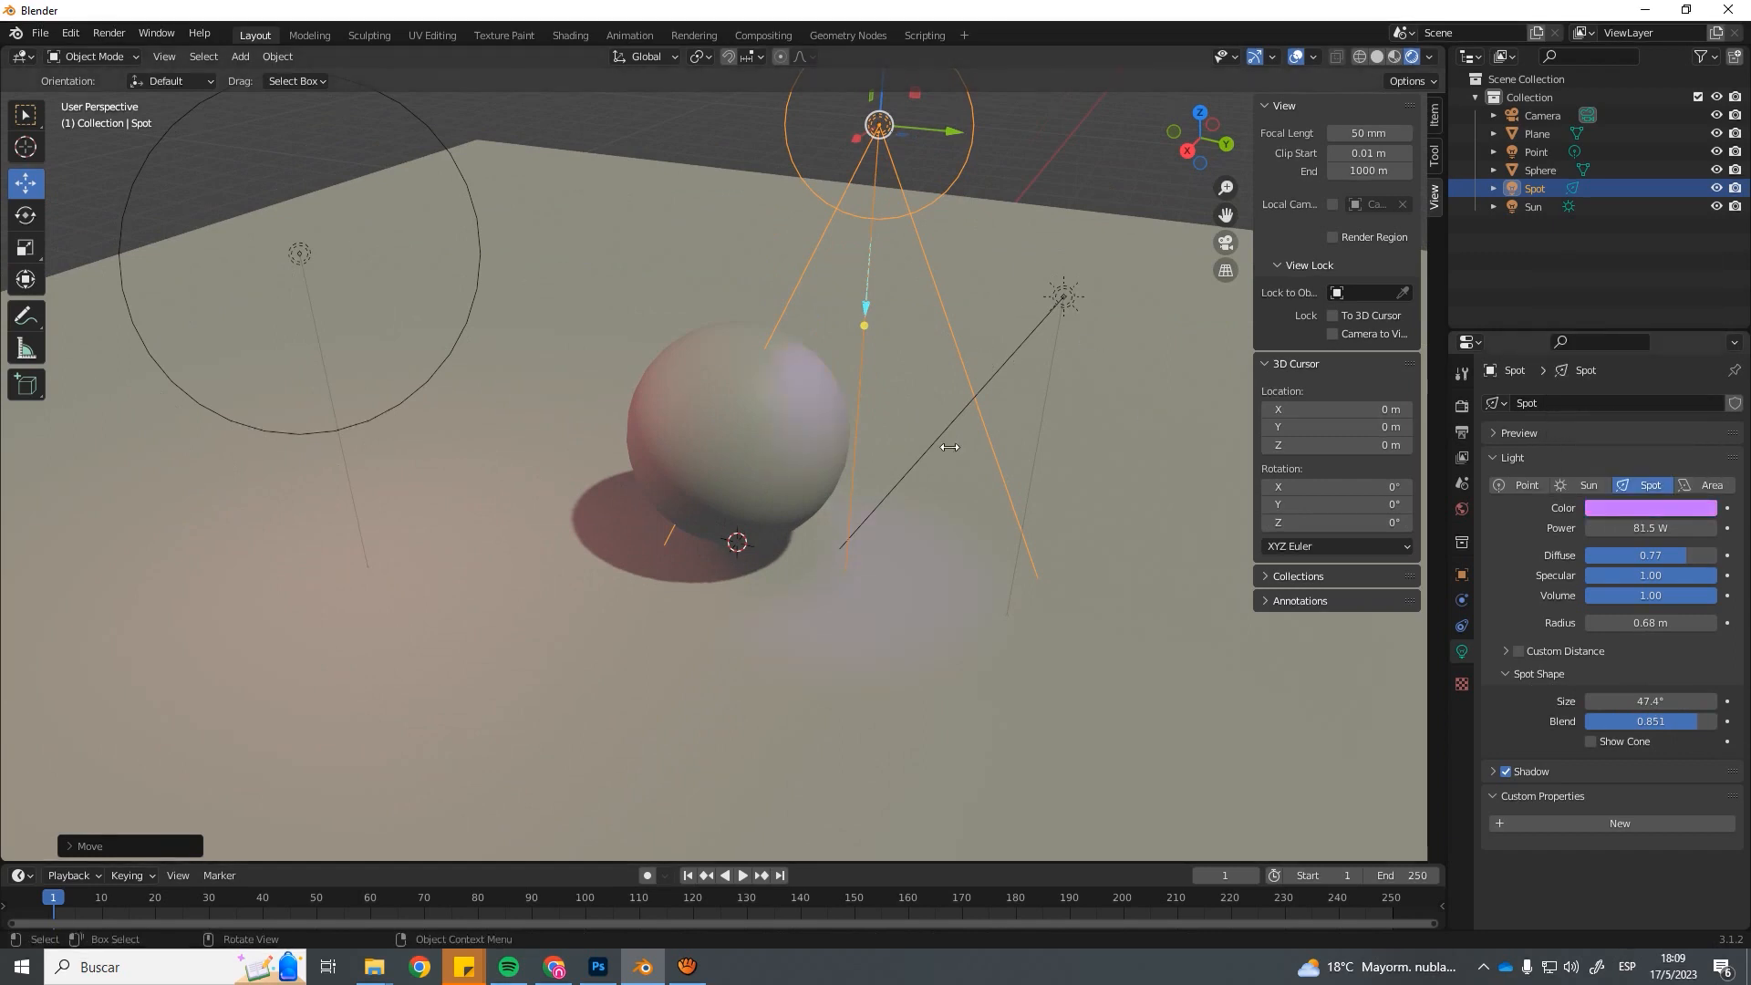
Add an area light and place it beside the sphere on the sun light's side, turned to face the sphere.
click(938, 475)
scroll(921, 486, down, 2)
key(shift+a)
mouse_move(927, 486)
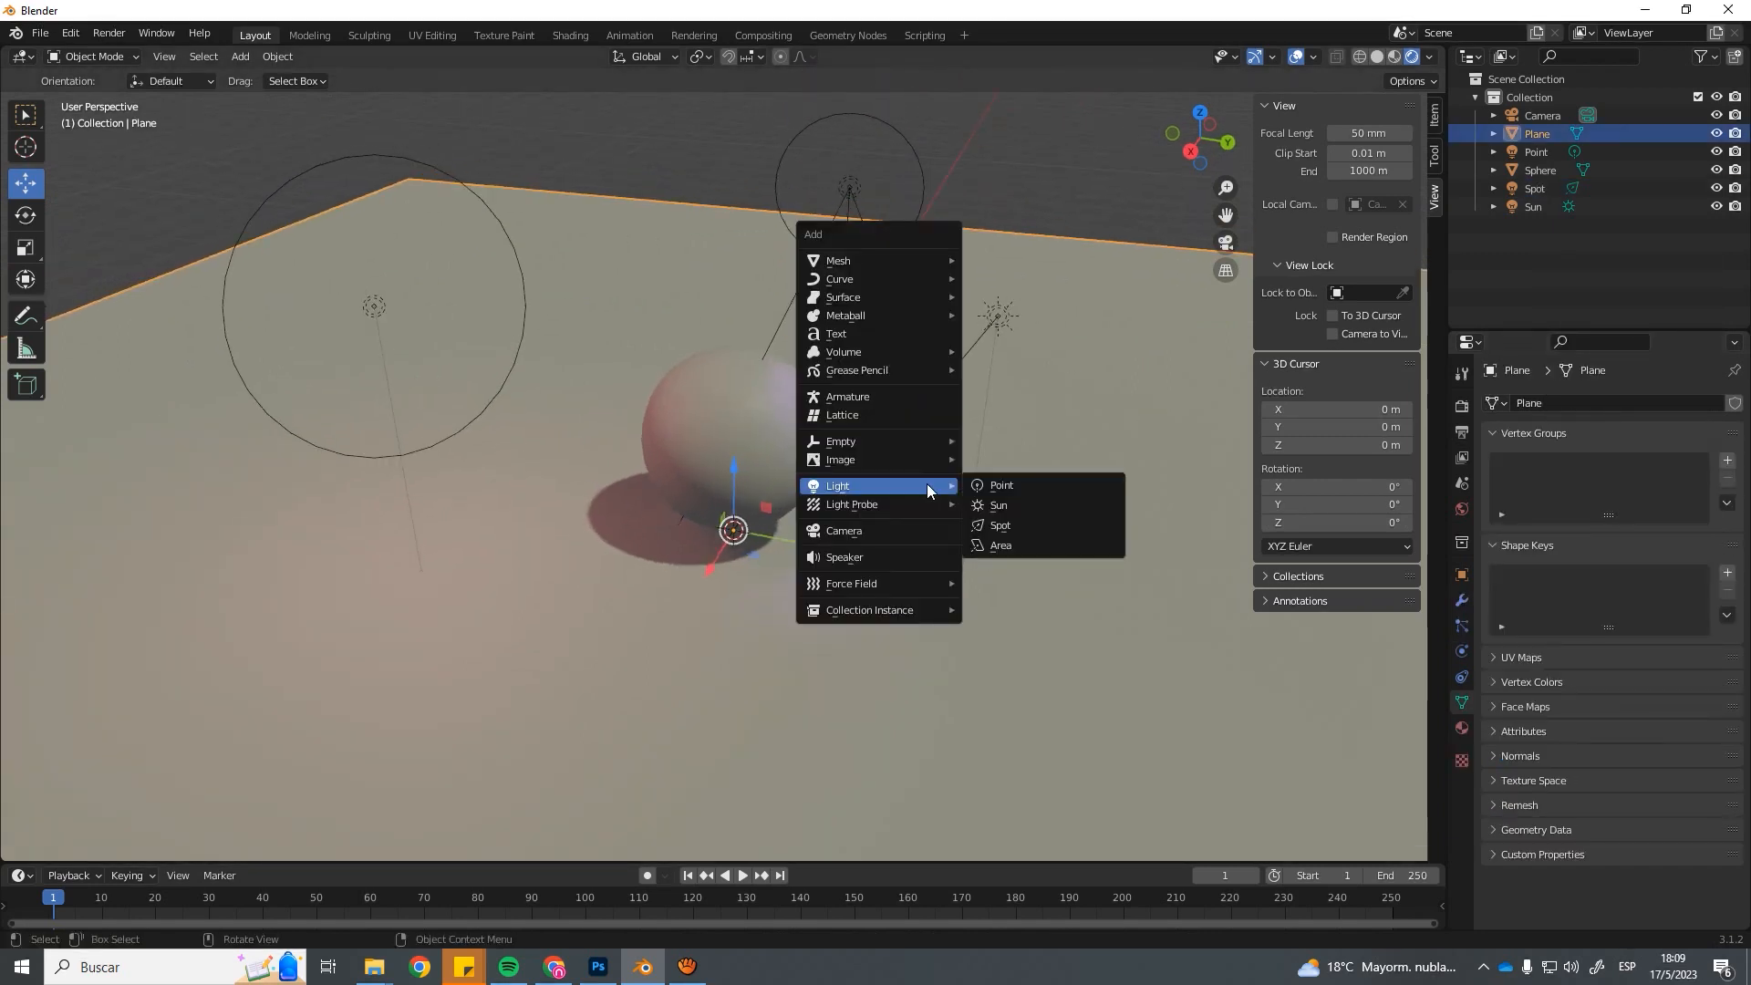
click(1036, 543)
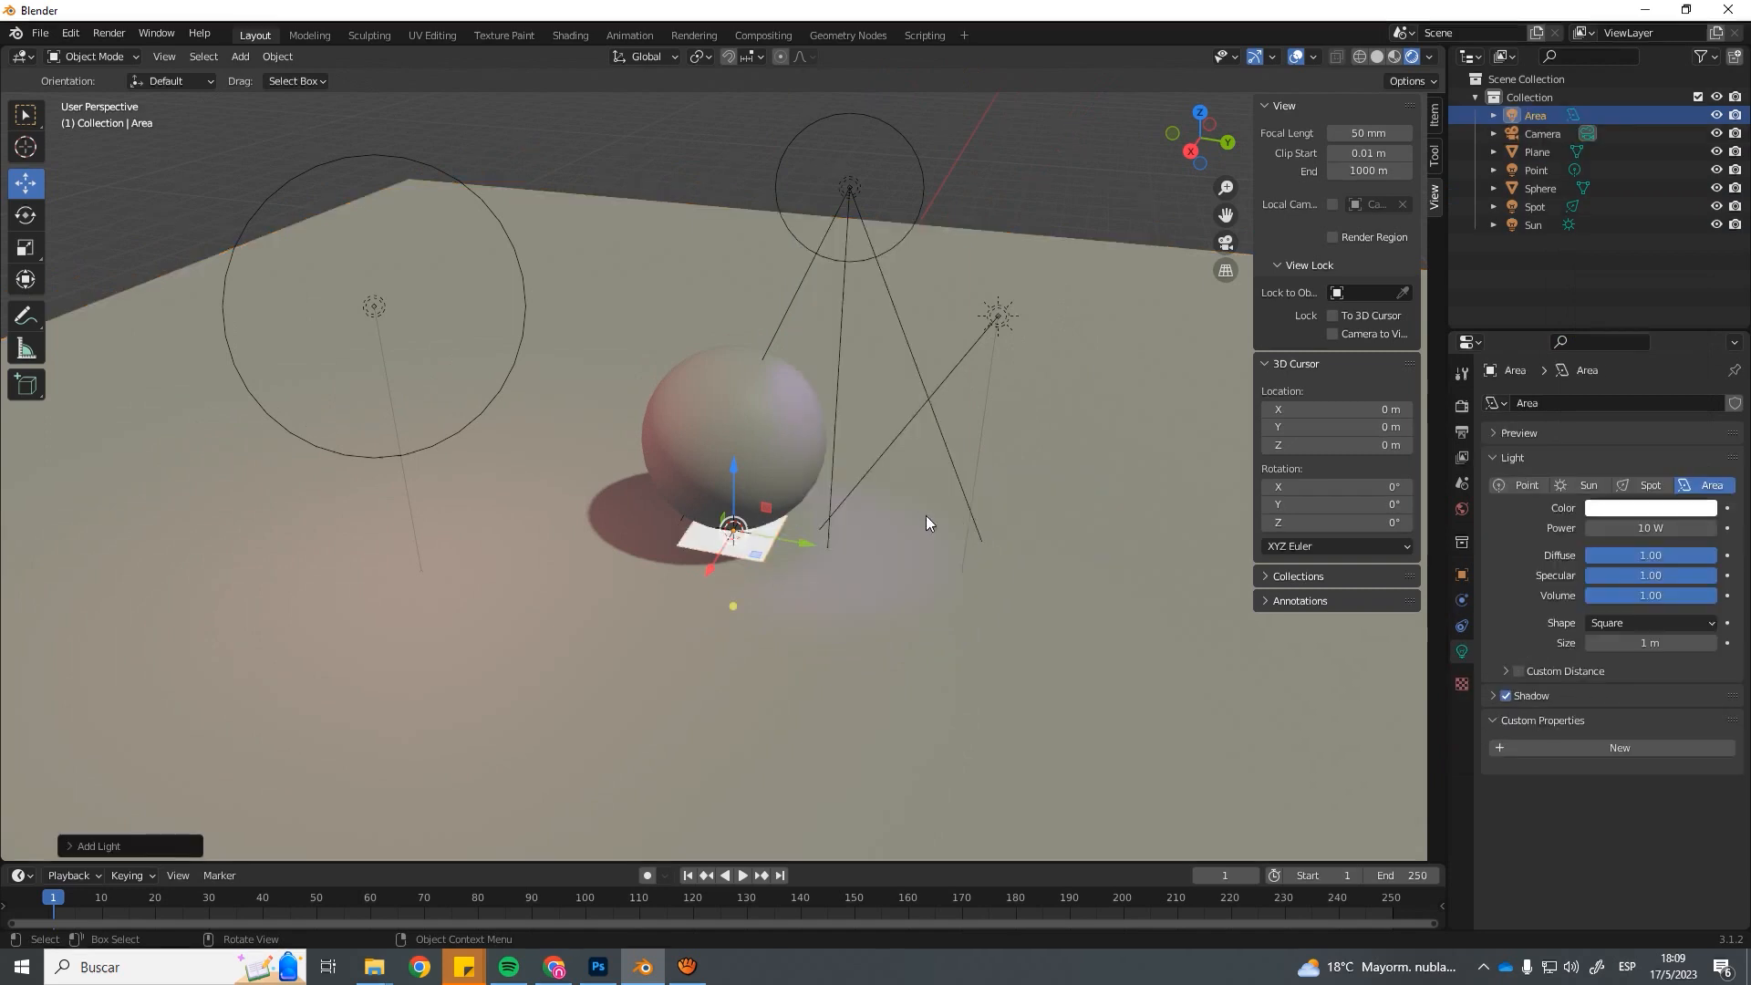
scroll(797, 527, down, 2)
drag(800, 527, 1015, 564)
drag(946, 491, 1045, 529)
click(26, 215)
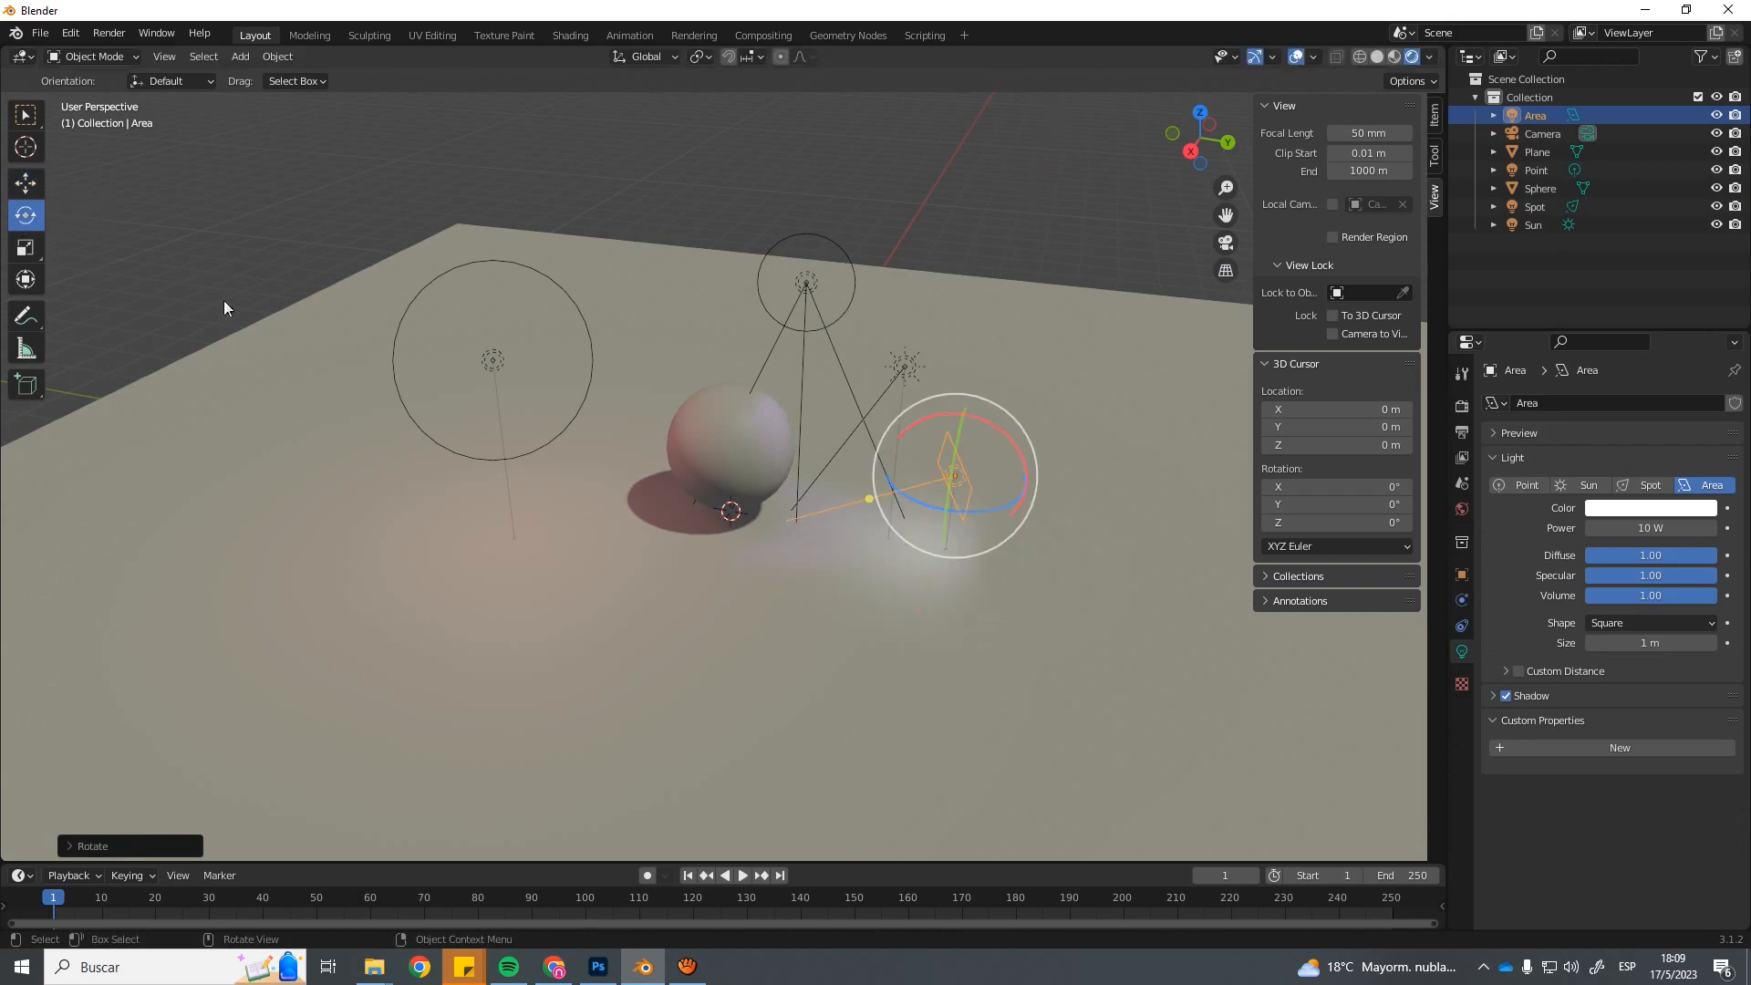
Enlarge the square area light to a size of 5.24 m.
click(27, 259)
middle_drag(883, 494, 858, 505)
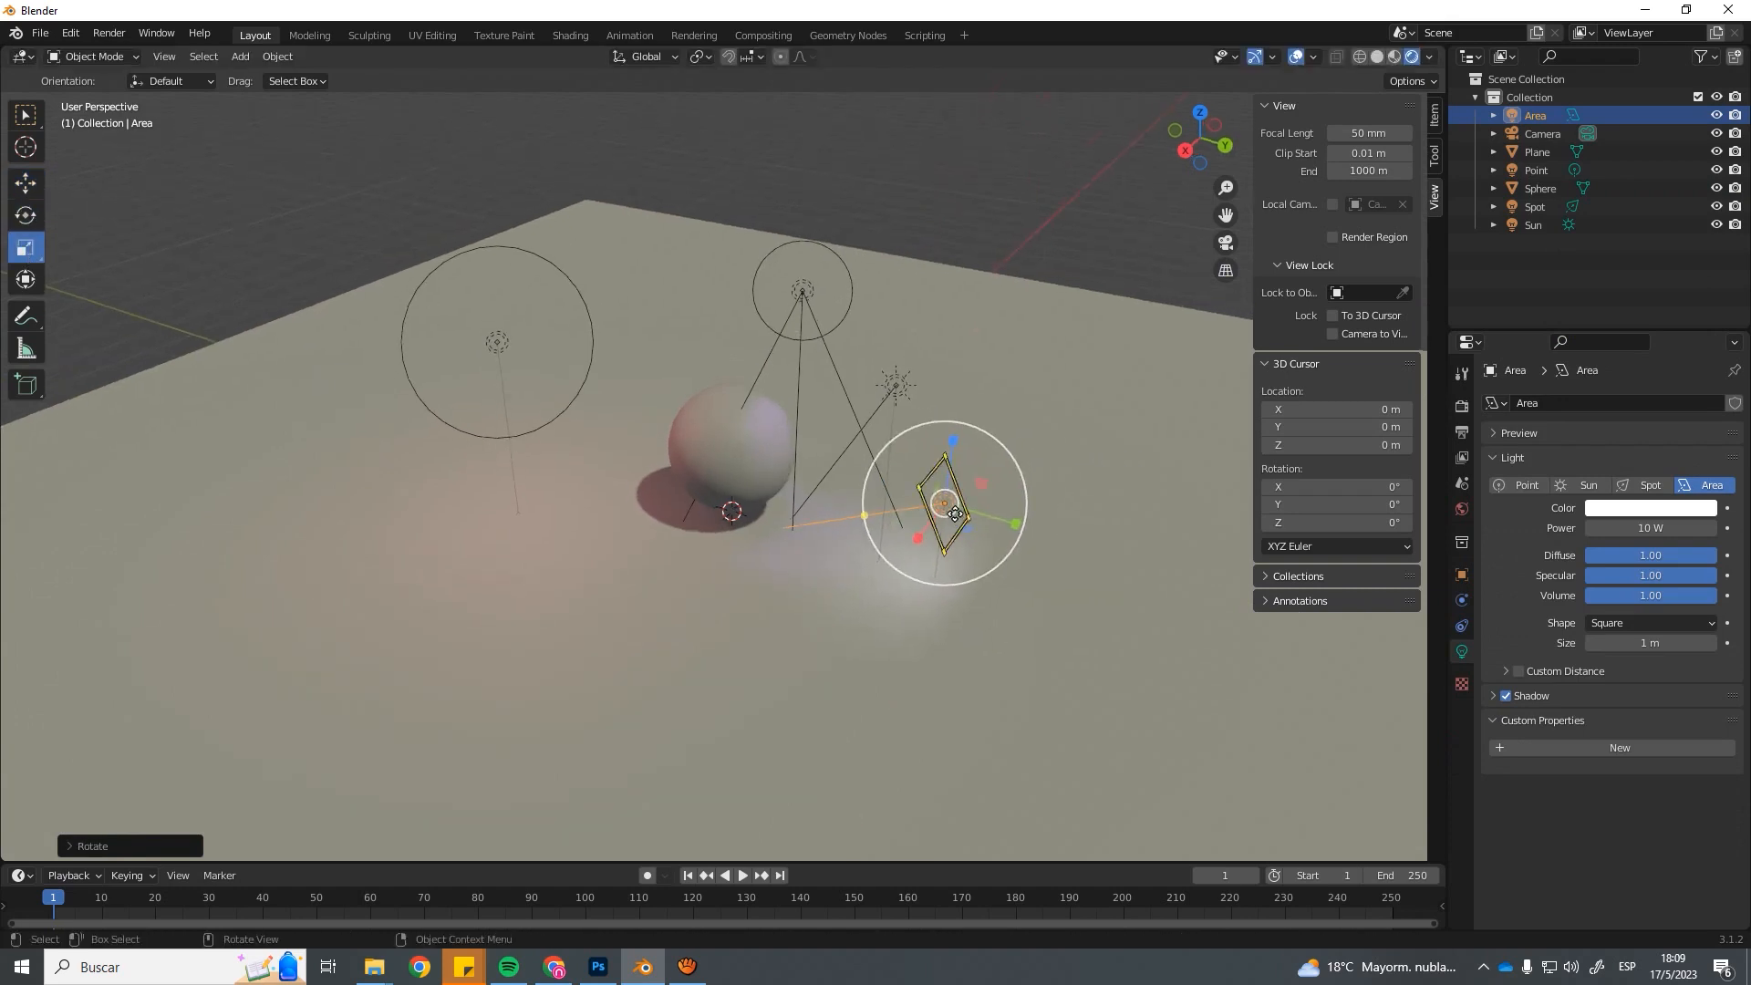
drag(969, 516, 1049, 515)
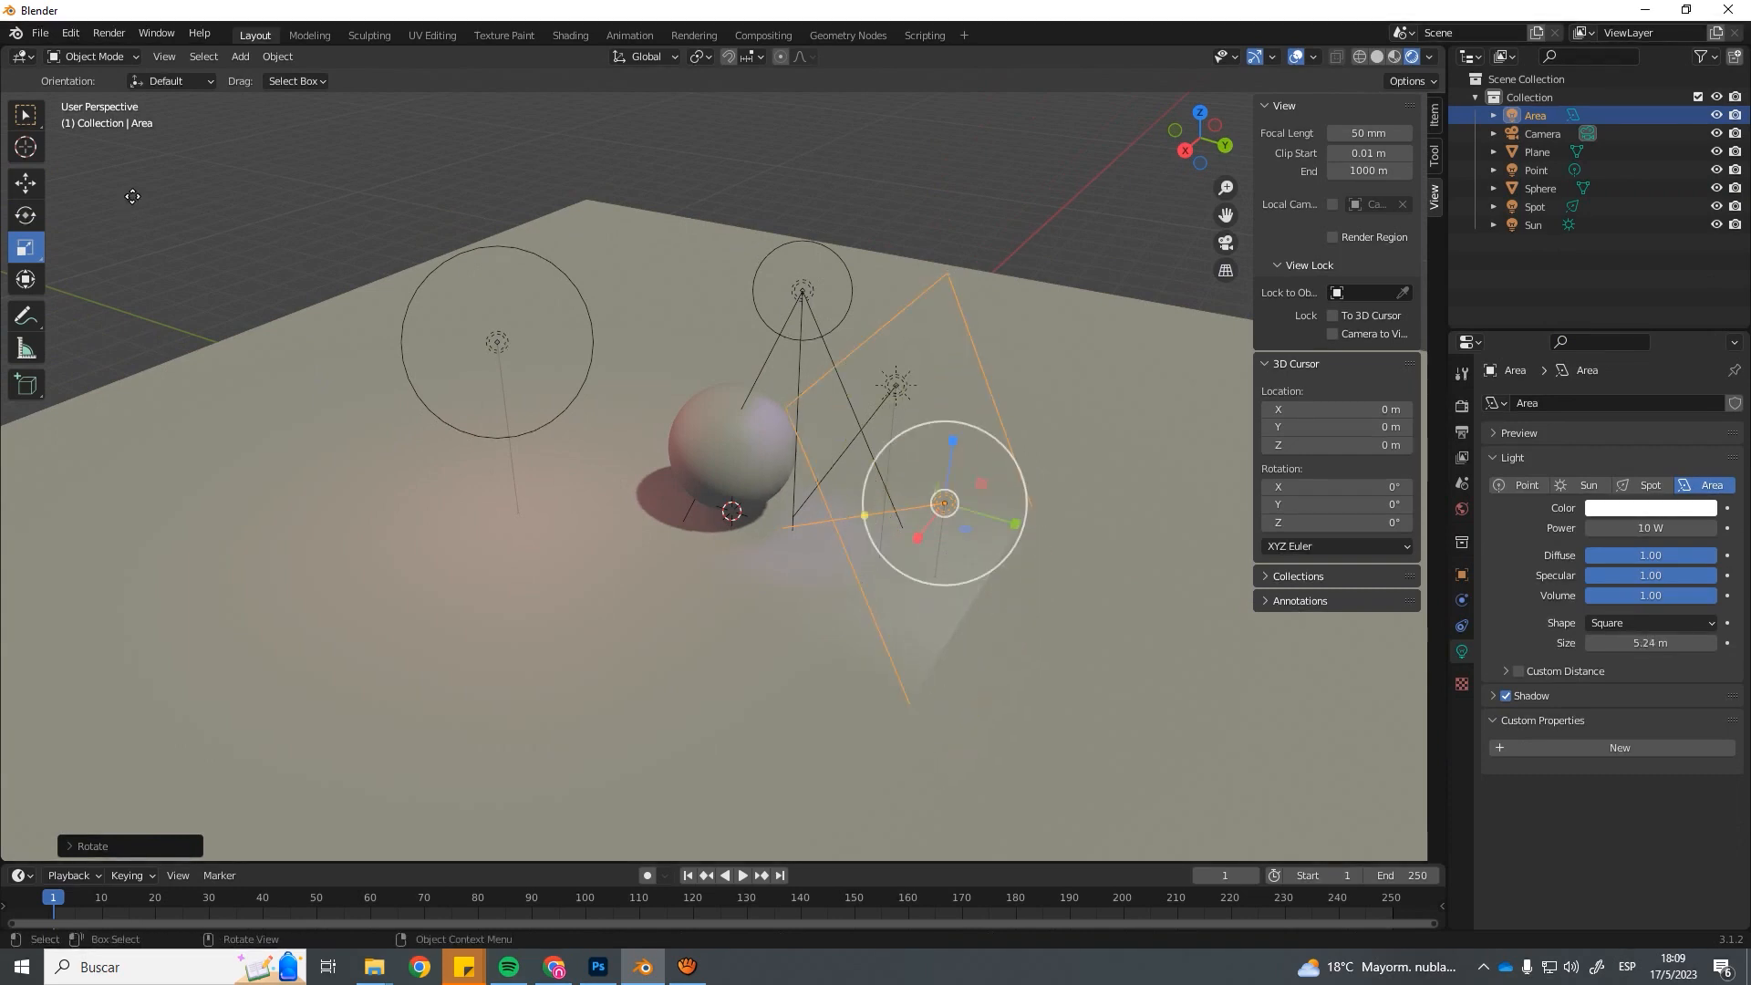
Raise the area light above the ground and set its power to 78.8 W.
click(28, 183)
middle_drag(730, 429, 784, 458)
drag(971, 385, 958, 283)
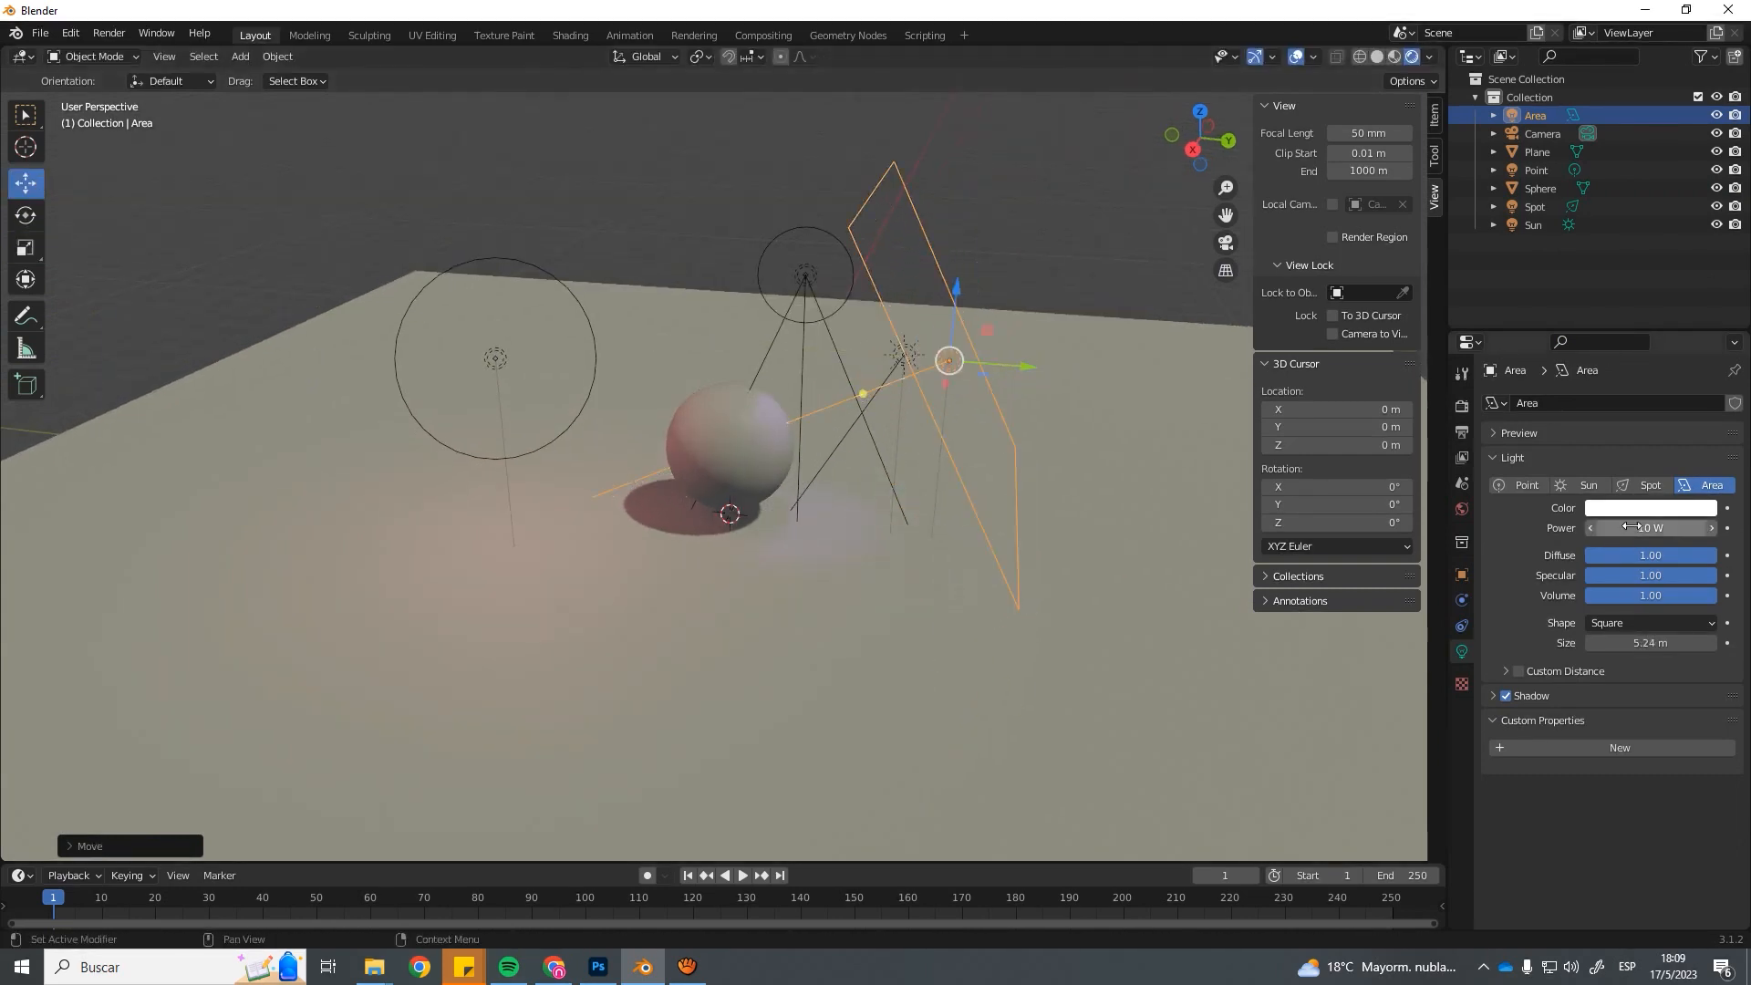
drag(1679, 528, 1720, 528)
middle_drag(731, 425, 774, 418)
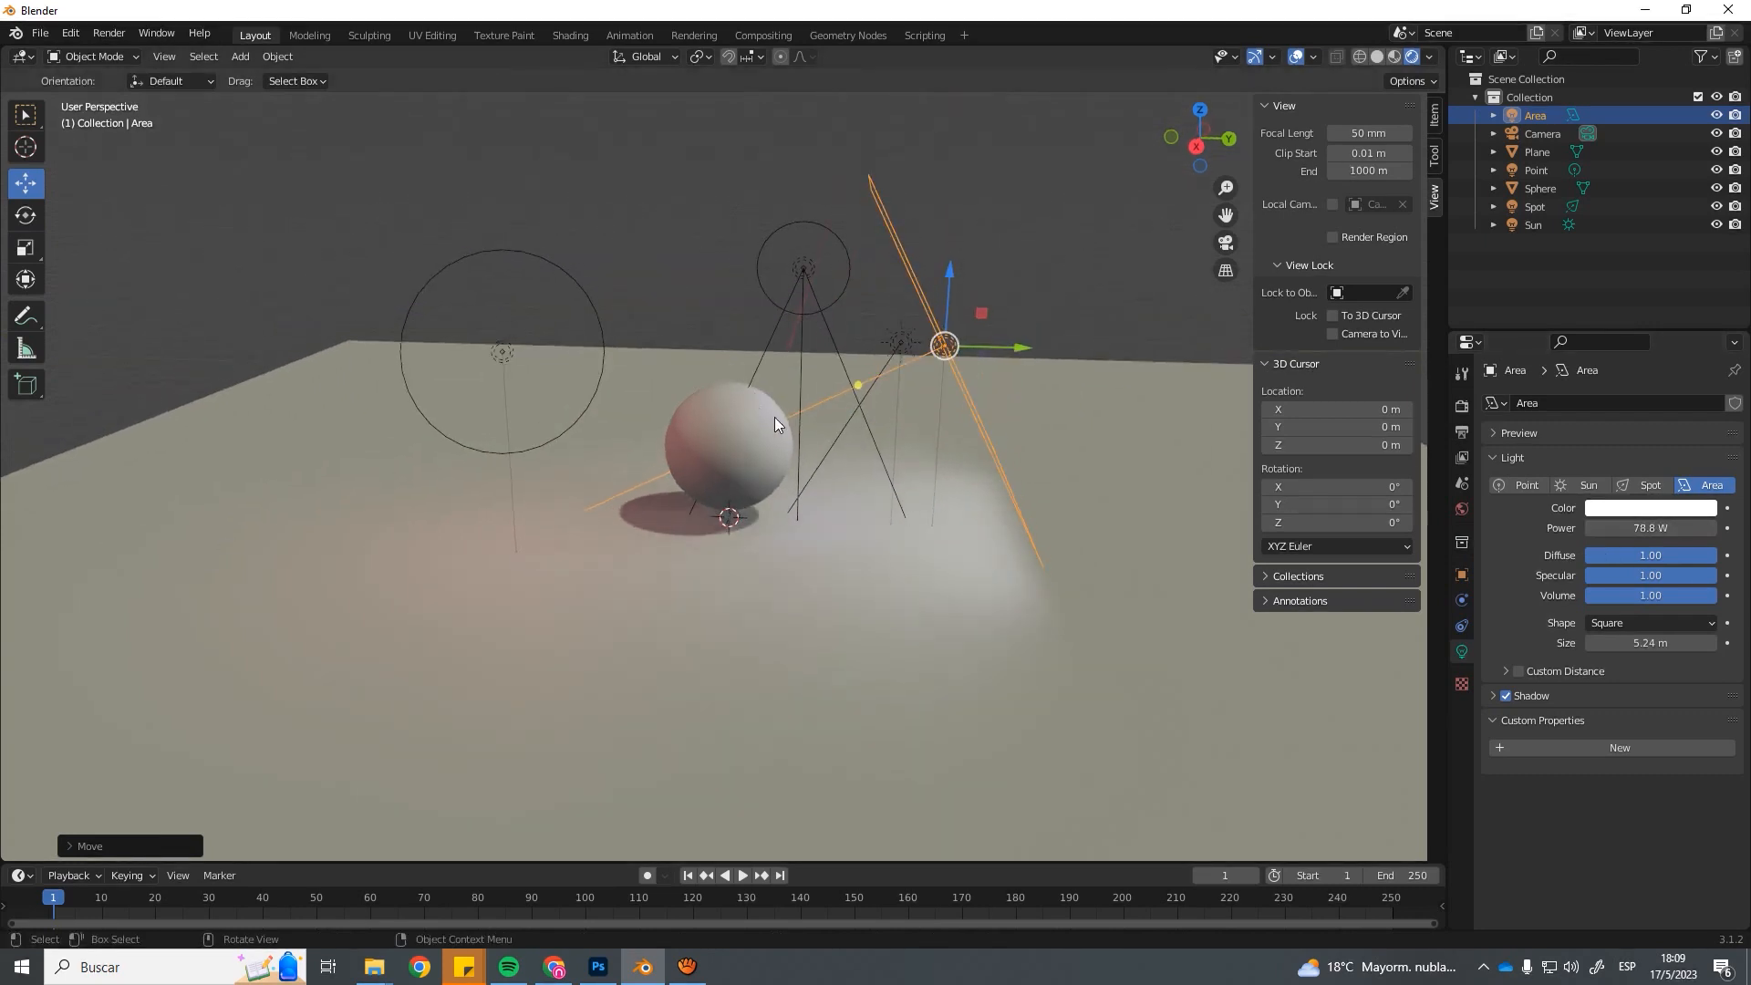
Switch the render engine to Cycles and inspect the area light's effect from another angle.
click(1466, 405)
click(1633, 399)
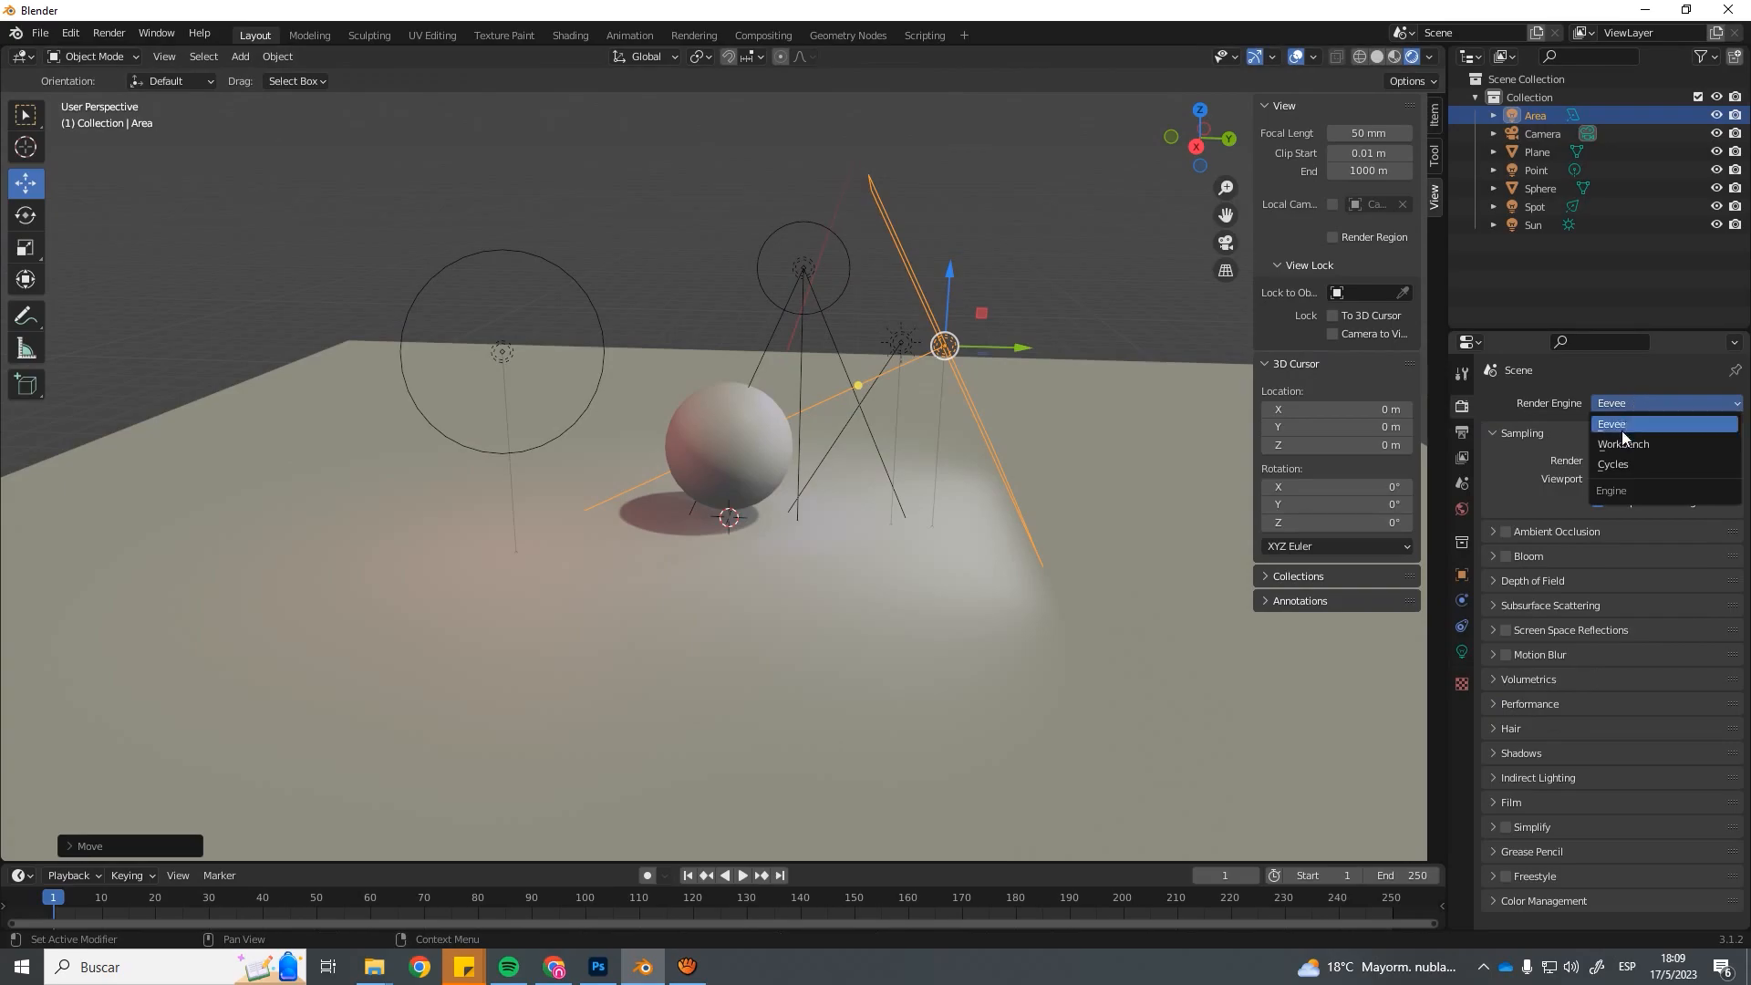
click(1622, 464)
middle_drag(912, 510, 810, 501)
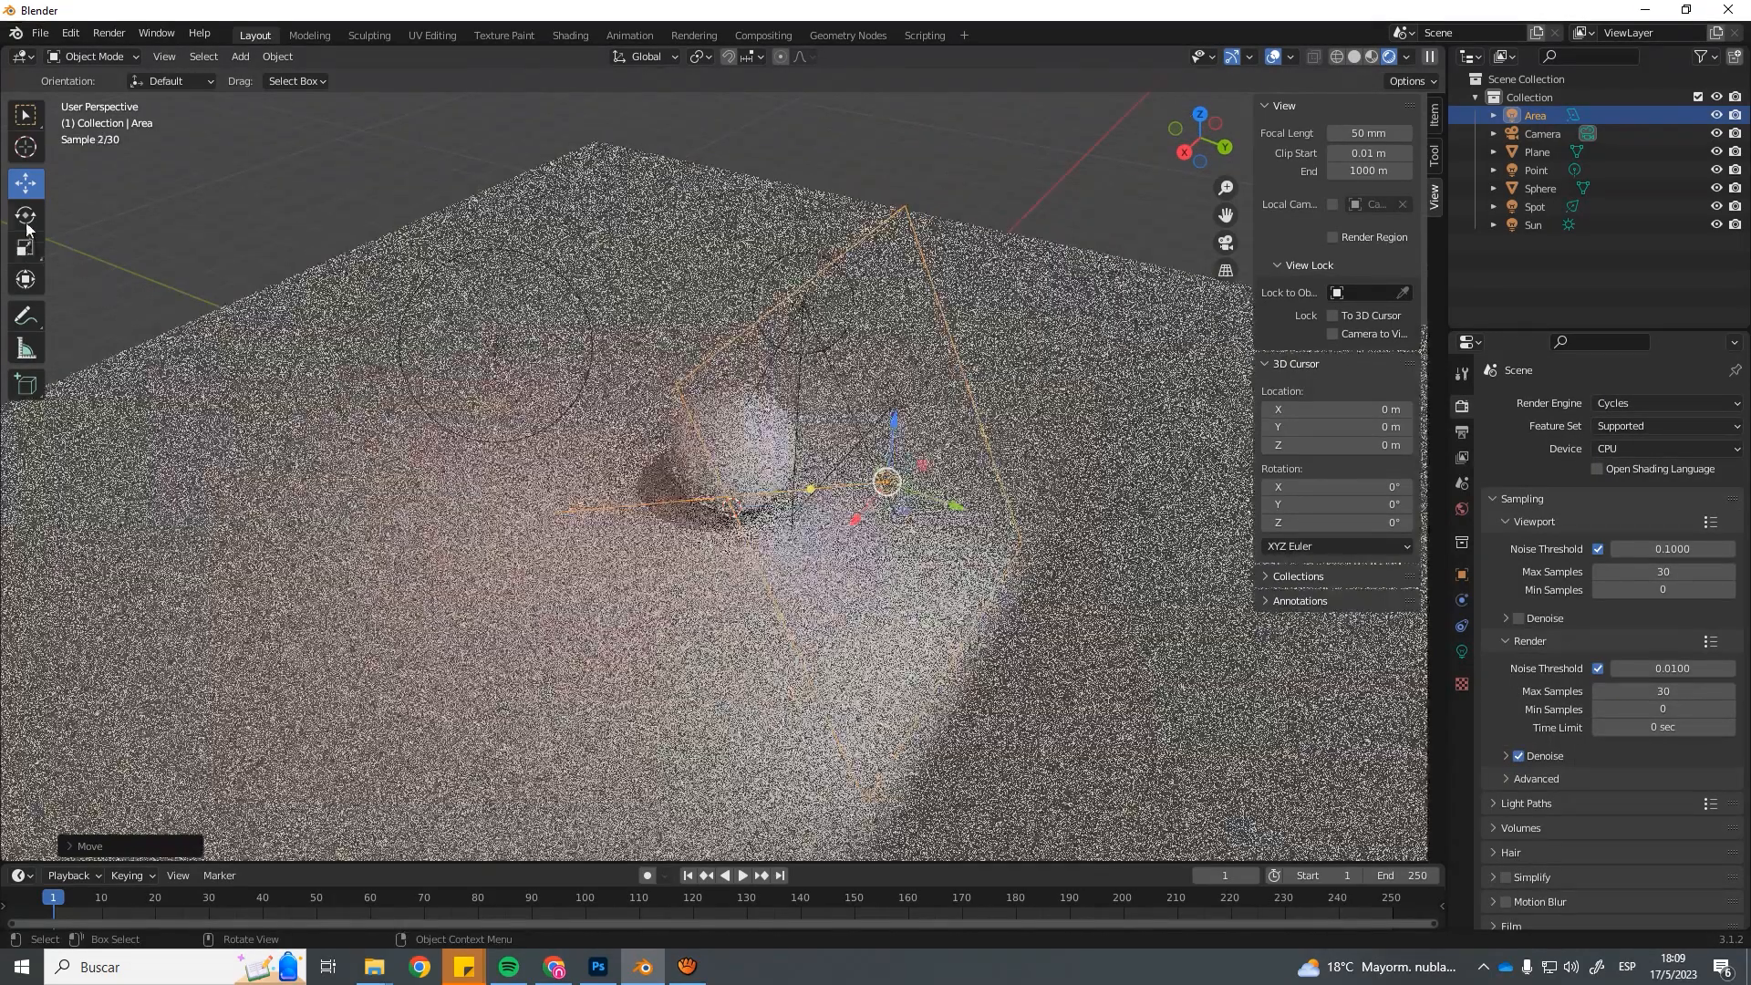
Turn the area light to shine more toward the front of the sphere, and inspect the lit scene.
click(25, 217)
drag(921, 524, 806, 537)
click(25, 183)
click(1071, 250)
middle_drag(949, 329, 1002, 310)
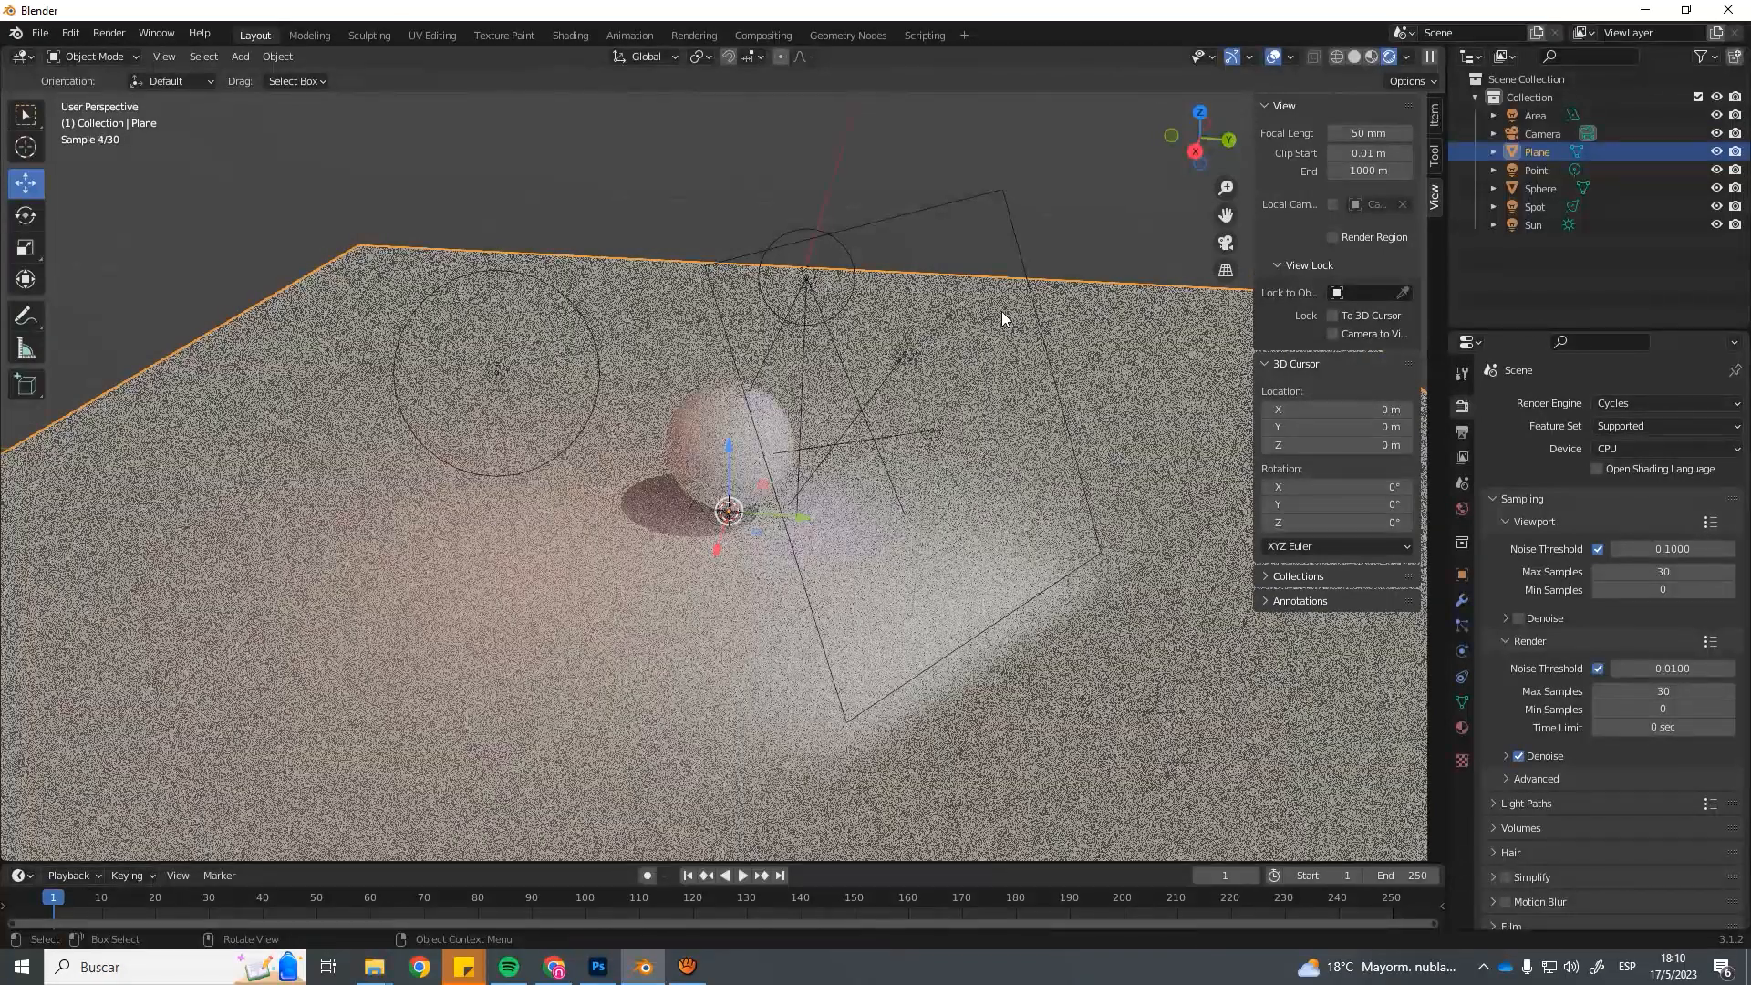
scroll(900, 363, up, 2)
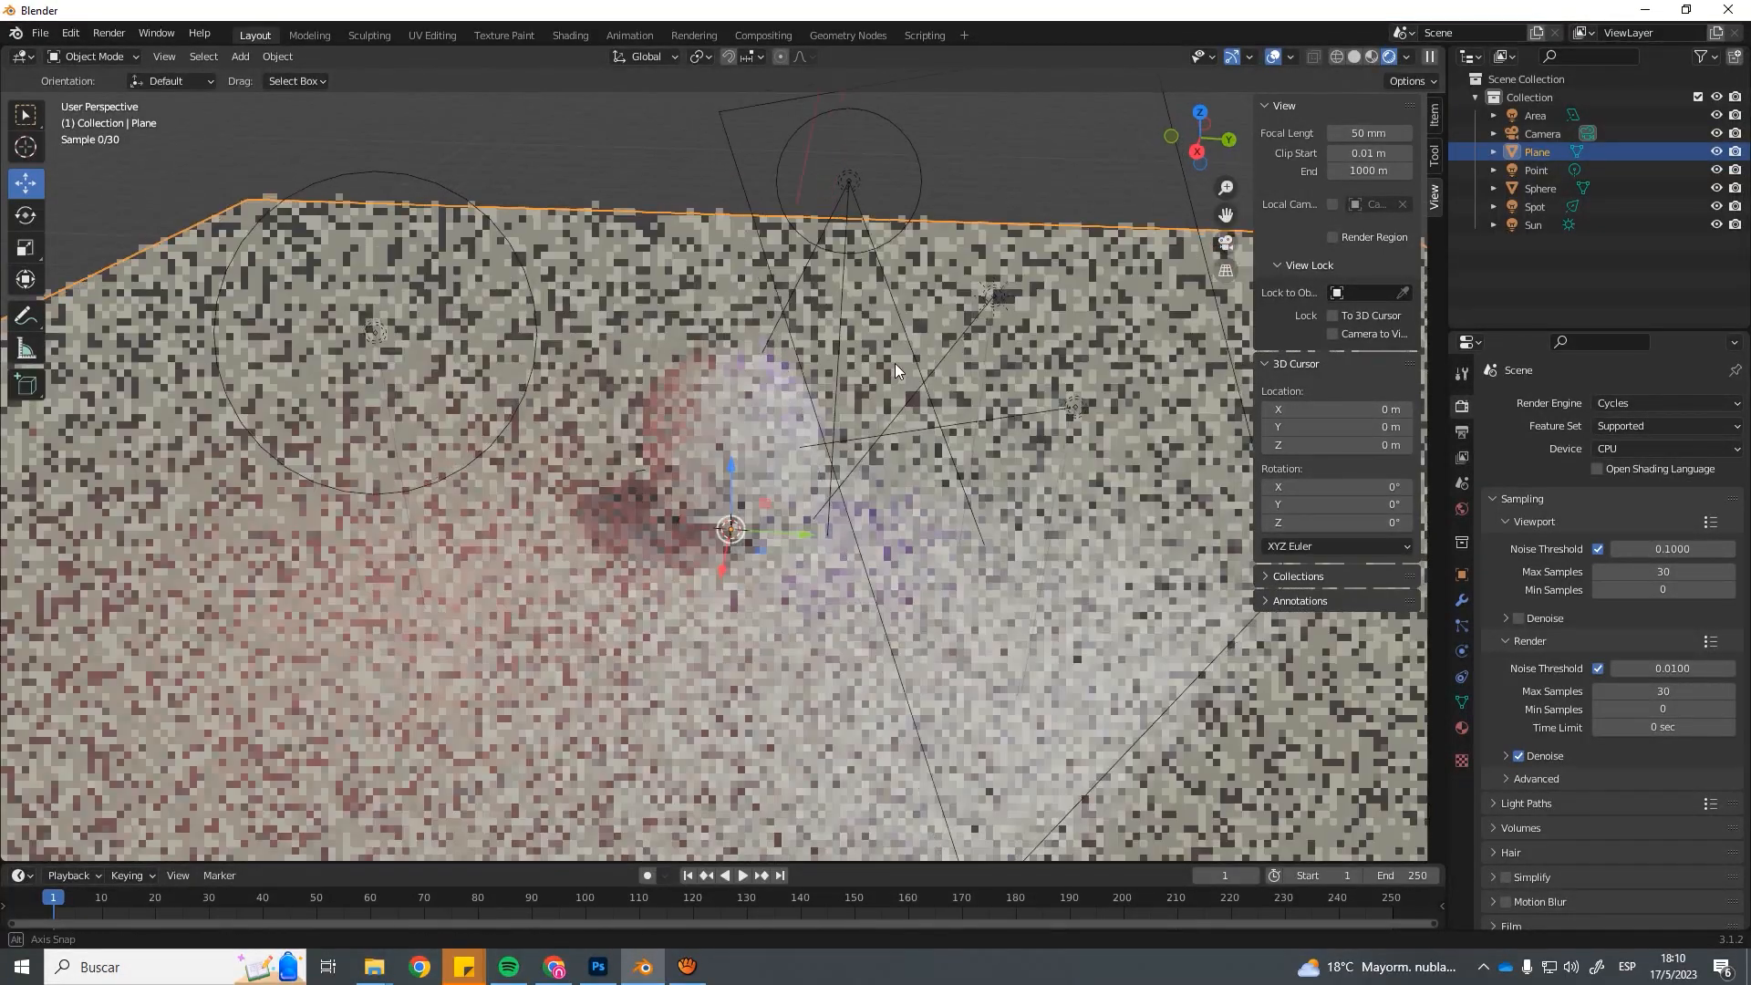